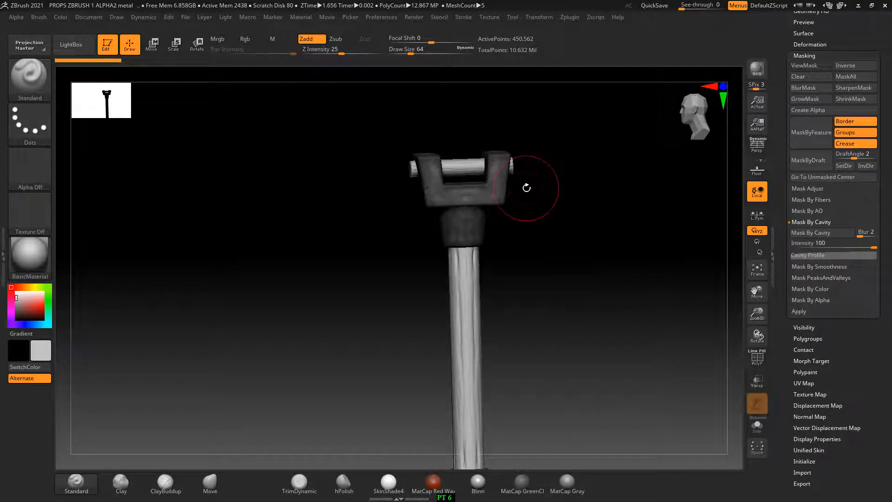
Step: Switch to Google Chrome with a new browser window to look for wood references
{"action": "right_click_drag", "start_coordinate": [477, 298], "coordinate": [552, 243], "text": "alt"}
{"action": "right_click_drag", "start_coordinate": [539, 293], "coordinate": [595, 303]}
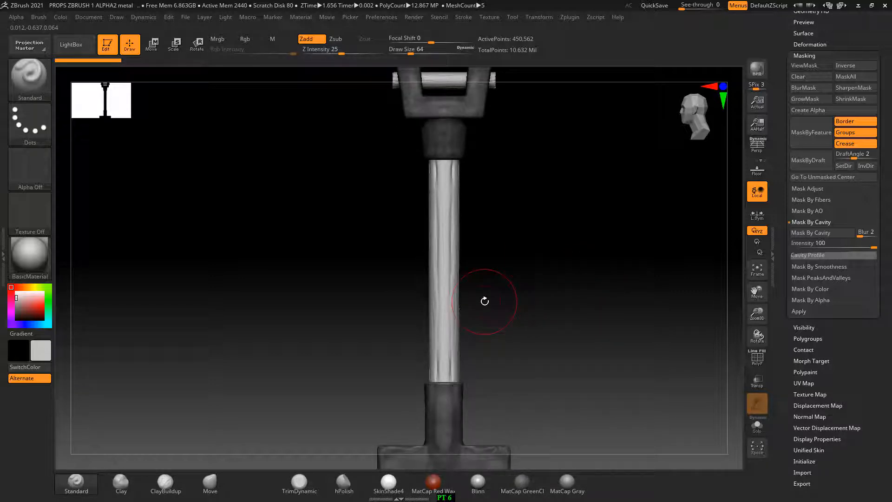
{"action": "key", "text": "super"}
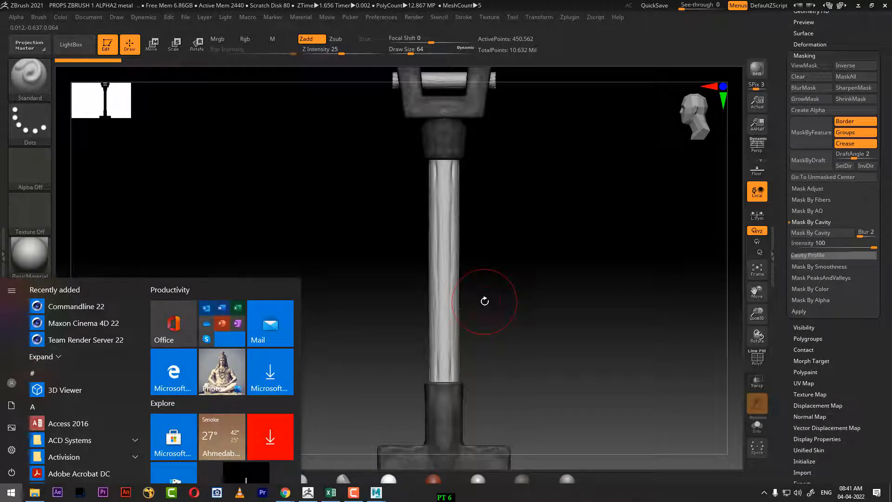
{"action": "type", "text": "CH"}
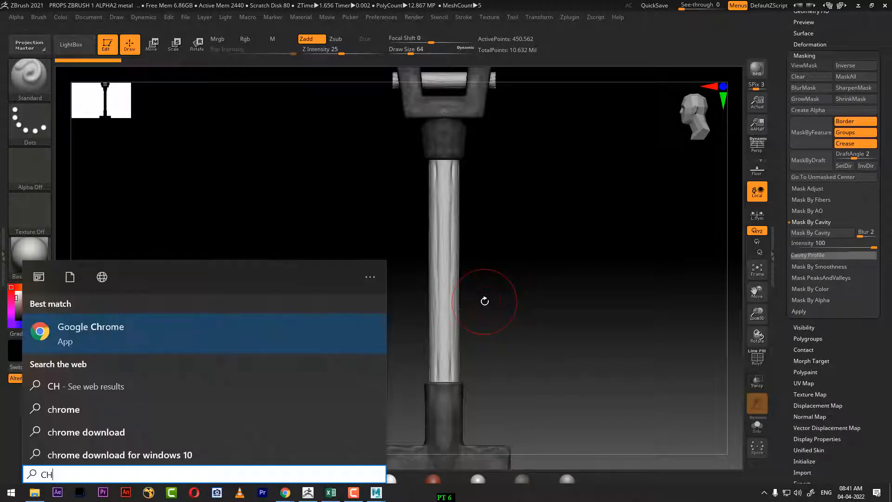
{"action": "left_click", "coordinate": [68, 332]}
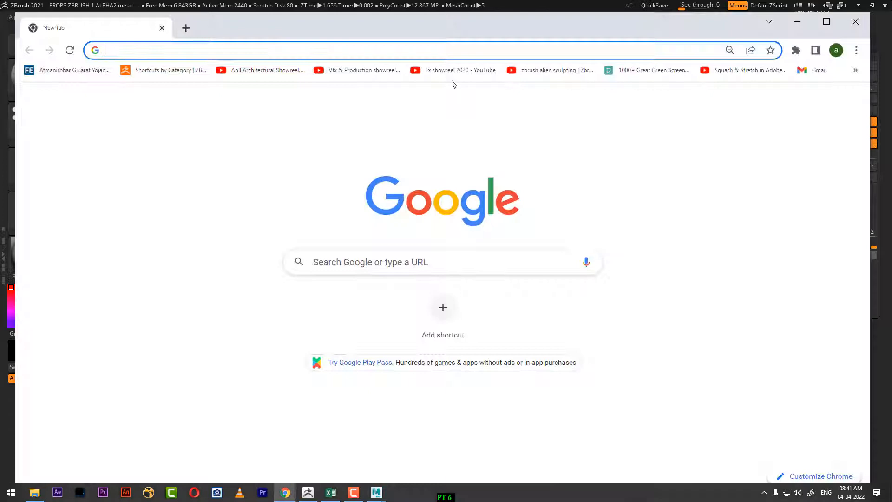
Step: Search Google for "HAND PAINTED WOOD" and show the image results
{"action": "left_click", "coordinate": [353, 256]}
{"action": "type", "text": "HAND PAITN"}
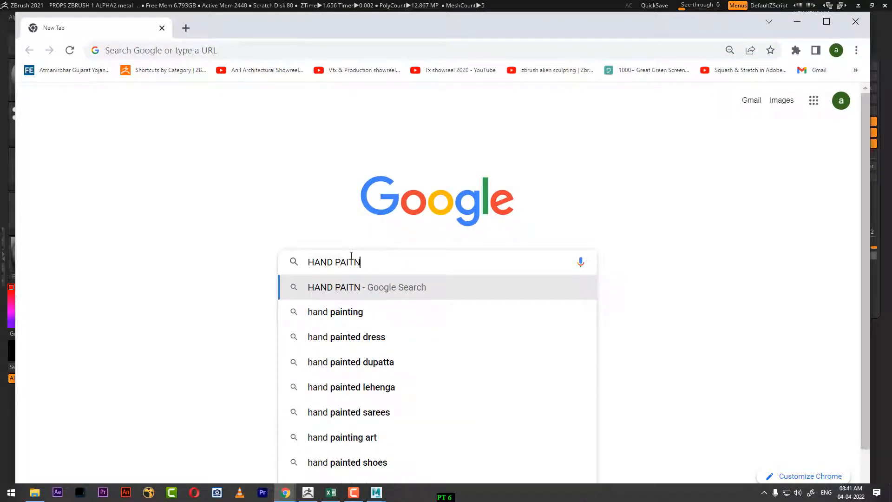
{"action": "key", "text": "BackSpace"}
{"action": "key", "text": "BackSpace"}
{"action": "key", "text": "BackSpace"}
{"action": "type", "text": "INTED"}
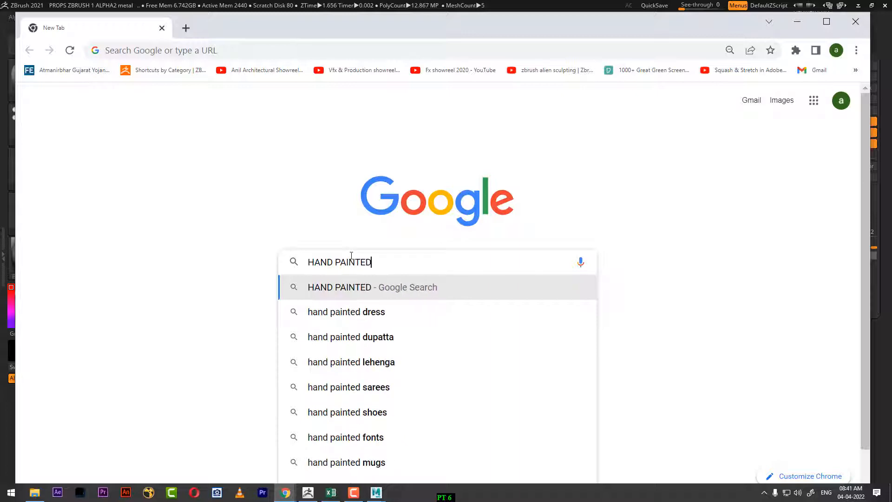
{"action": "type", "text": " WOOD"}
{"action": "key", "text": "Return"}
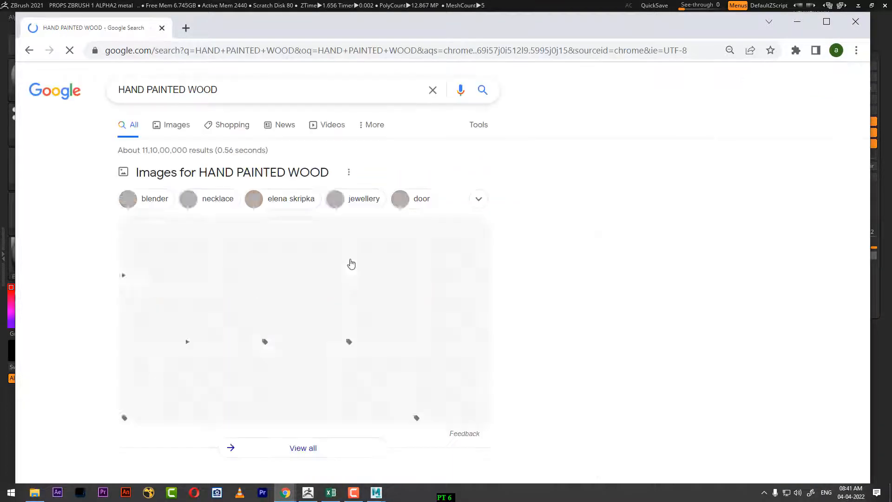
{"action": "left_click", "coordinate": [171, 126]}
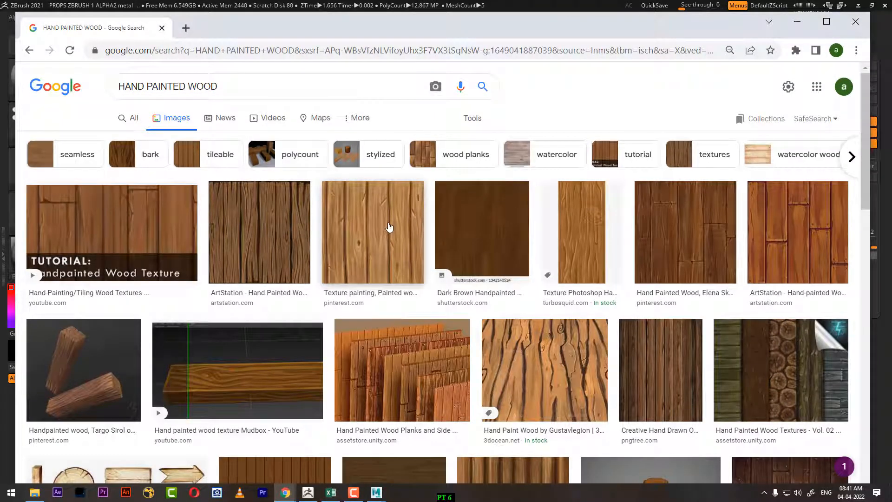
Step: Refine the image search to "HAND PAINTED WOOD SWATCHES" and preview the wood fireplace mantel finish chart
{"action": "left_click", "coordinate": [282, 83]}
{"action": "type", "text": "SWA"}
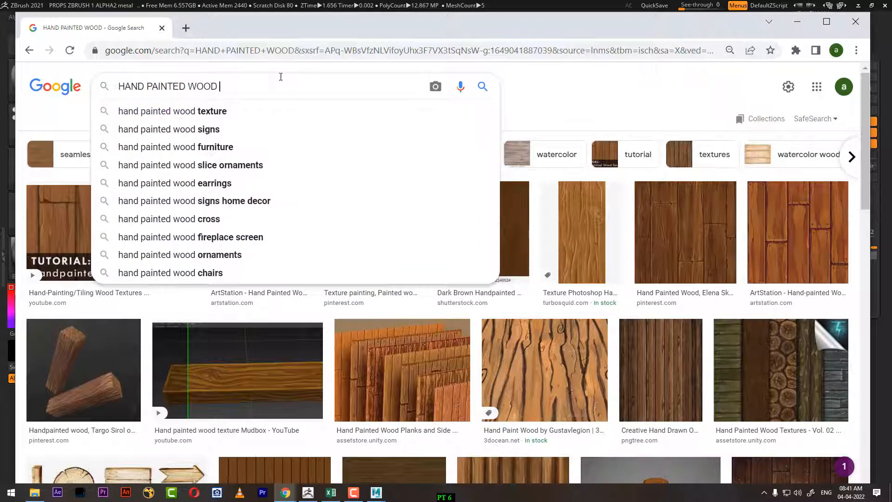
{"action": "type", "text": "TCHE"}
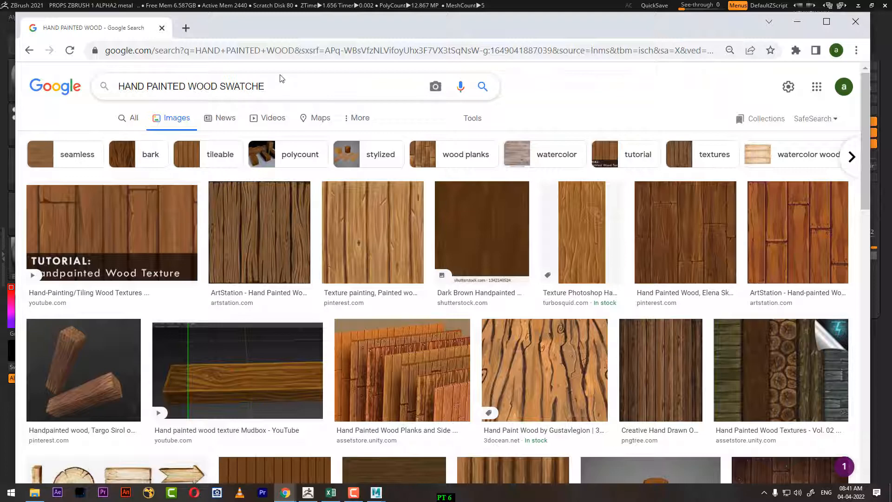
{"action": "key", "text": "Return"}
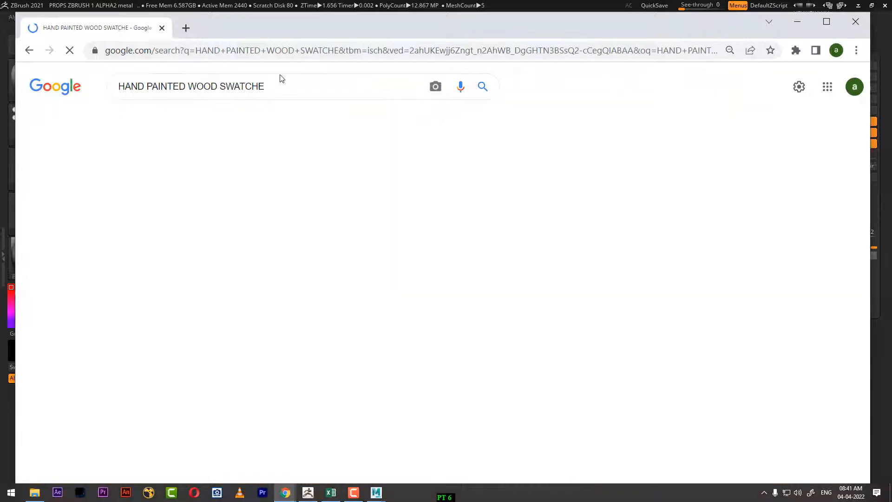
{"action": "left_click", "coordinate": [263, 202]}
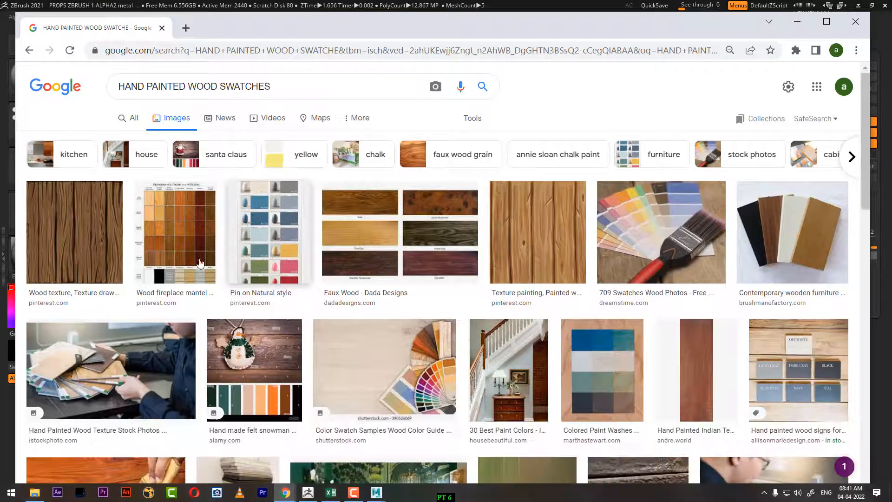
{"action": "left_click", "coordinate": [180, 231]}
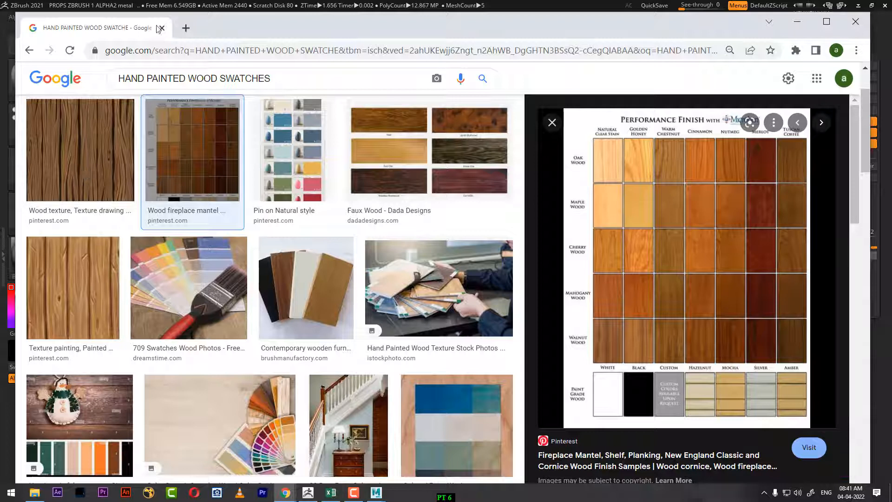
{"action": "left_click_drag", "start_coordinate": [225, 78], "coordinate": [271, 78]}
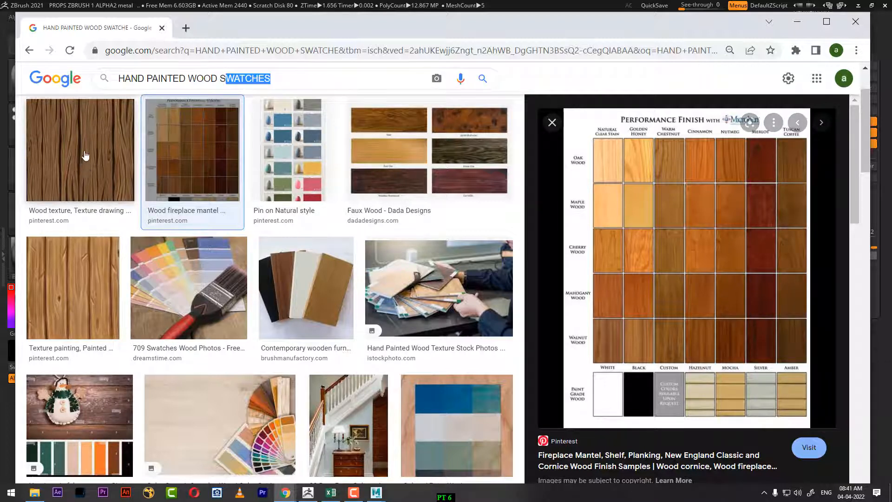
Step: Return to ZBrush and make the handle's wooden shaft the active subtool
{"action": "left_click", "coordinate": [796, 23]}
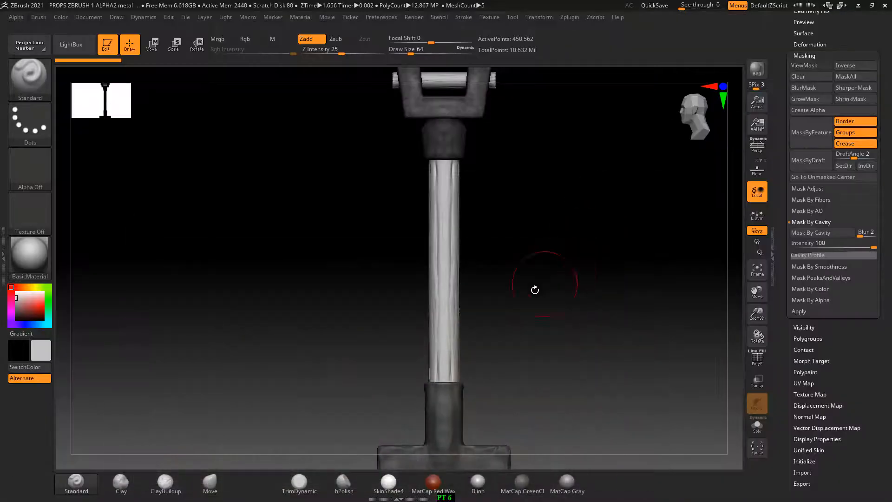
{"action": "left_click_drag", "start_coordinate": [534, 289], "coordinate": [577, 261]}
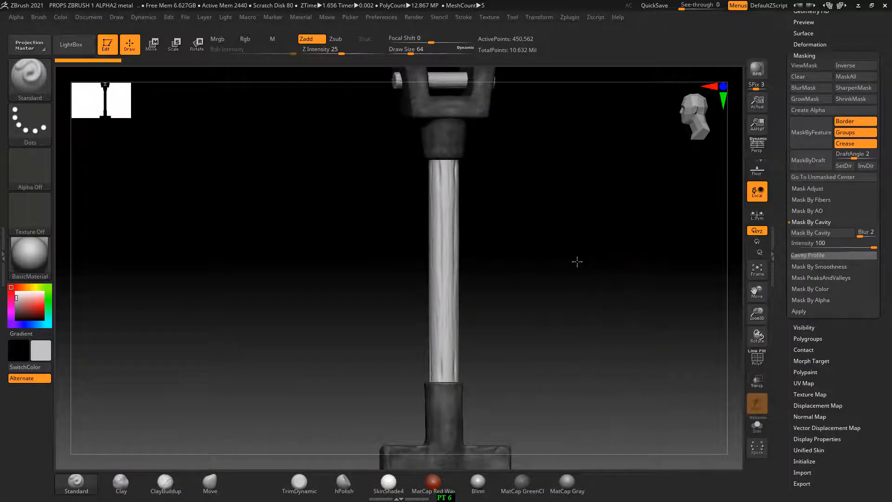
{"action": "left_click", "coordinate": [448, 270], "text": "alt"}
{"action": "left_click", "coordinate": [446, 267]}
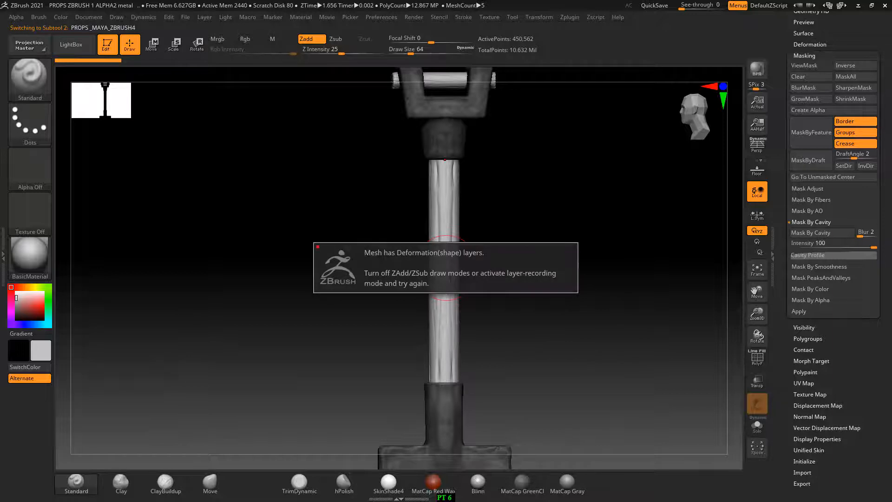
Step: Bake all deformation layers of the wooden shaft into its mesh
{"action": "left_click_drag", "start_coordinate": [787, 47], "coordinate": [779, 121]}
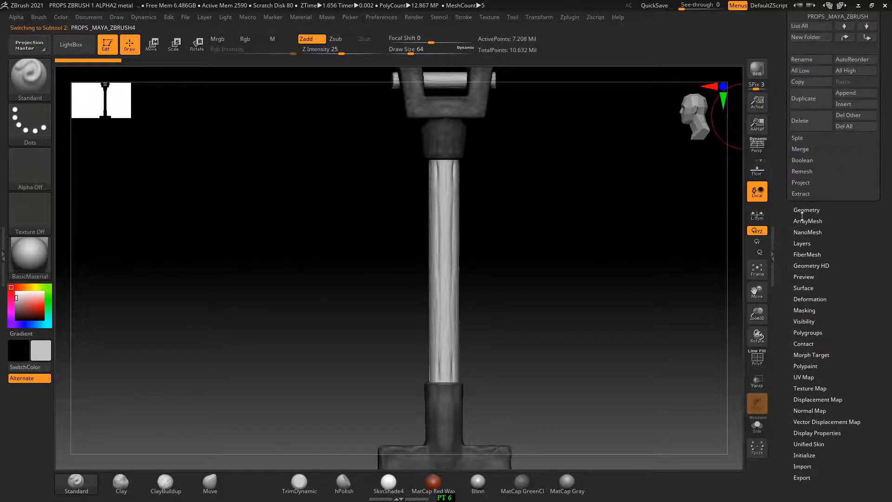
{"action": "left_click", "coordinate": [805, 243]}
{"action": "left_click_drag", "start_coordinate": [786, 214], "coordinate": [789, 289]}
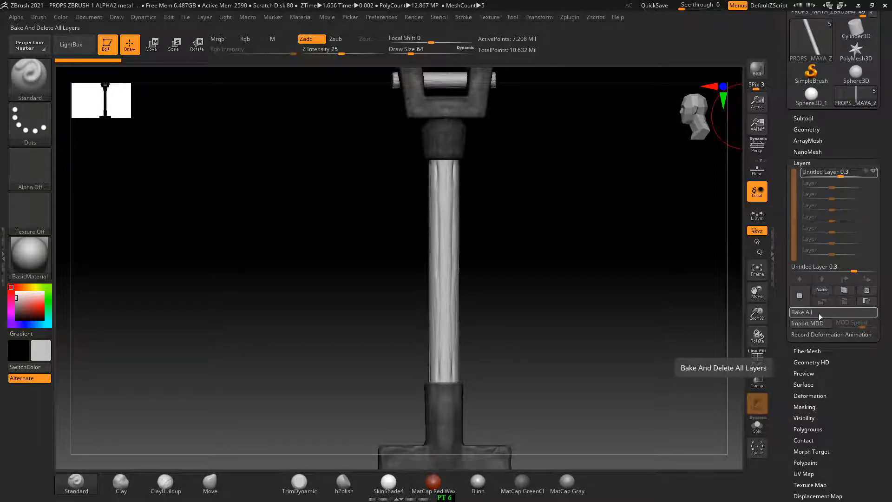
{"action": "left_click_drag", "start_coordinate": [560, 239], "coordinate": [594, 196], "text": "alt"}
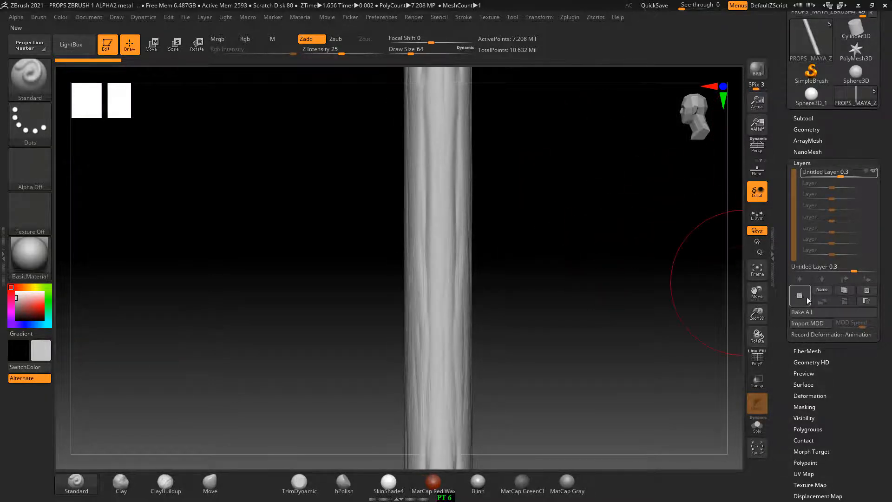
{"action": "left_click", "coordinate": [813, 312]}
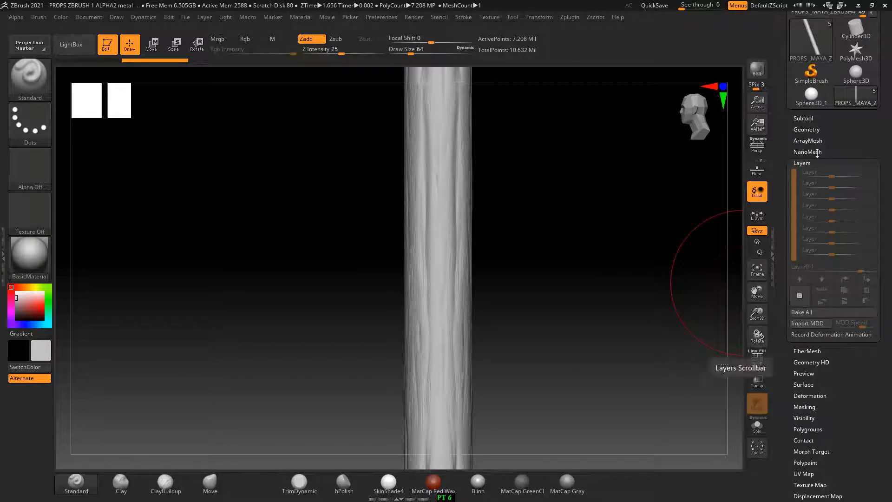
Step: Open the ZColor plugin window and place it beside the shaft
{"action": "left_click_drag", "start_coordinate": [662, 256], "coordinate": [653, 108], "text": "alt"}
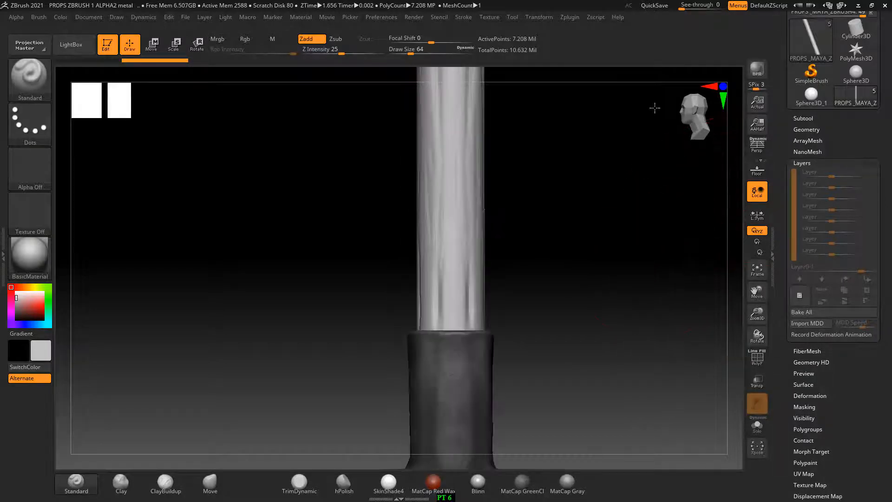
{"action": "left_click_drag", "start_coordinate": [642, 197], "coordinate": [686, 374], "text": "alt"}
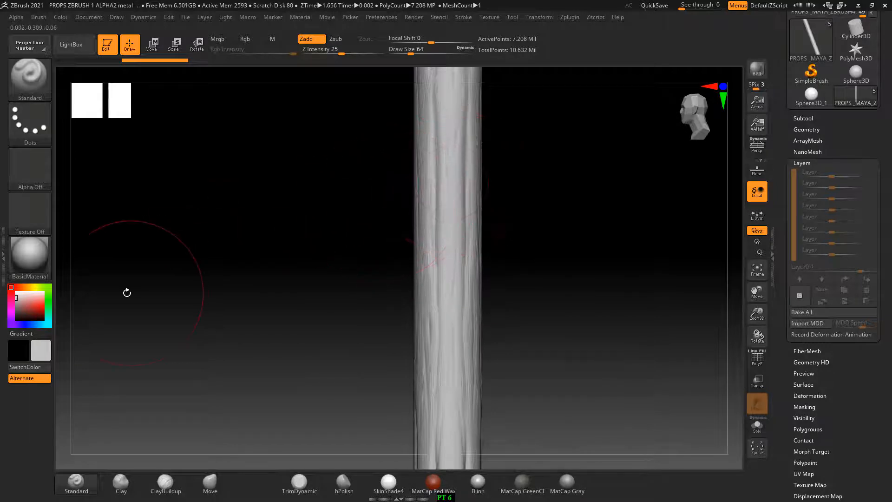
{"action": "left_click", "coordinate": [596, 18]}
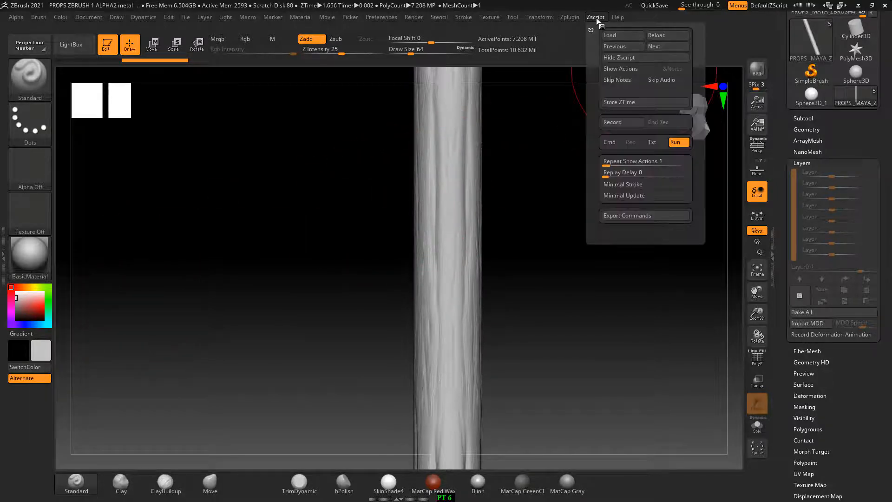
{"action": "left_click", "coordinate": [569, 18]}
{"action": "left_click", "coordinate": [588, 235]}
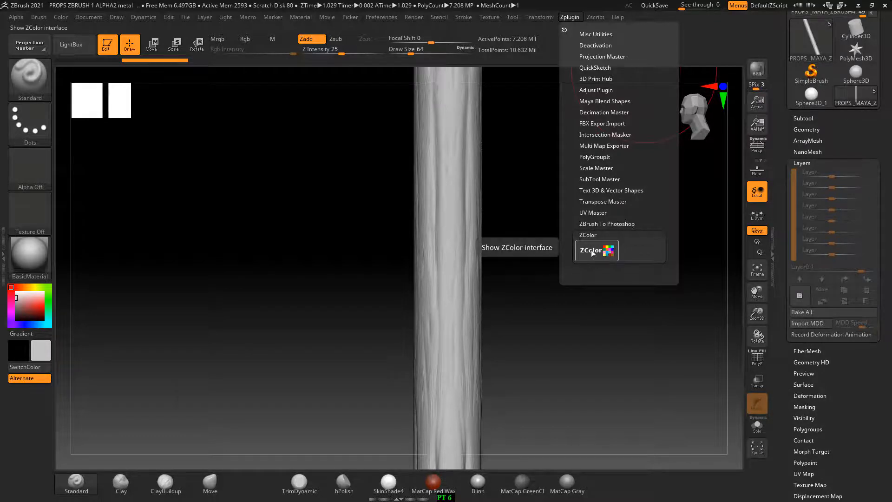
{"action": "left_click", "coordinate": [592, 250]}
{"action": "left_click_drag", "start_coordinate": [271, 80], "coordinate": [290, 72]}
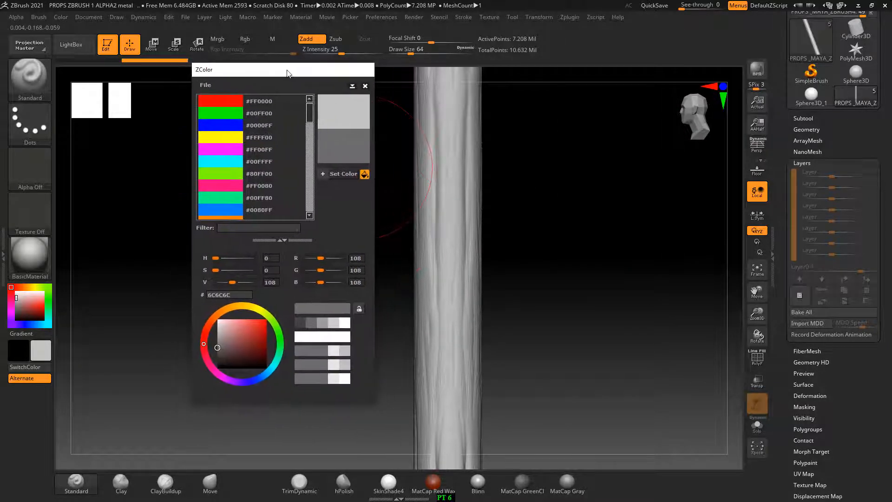
{"action": "left_click_drag", "start_coordinate": [612, 240], "coordinate": [625, 254]}
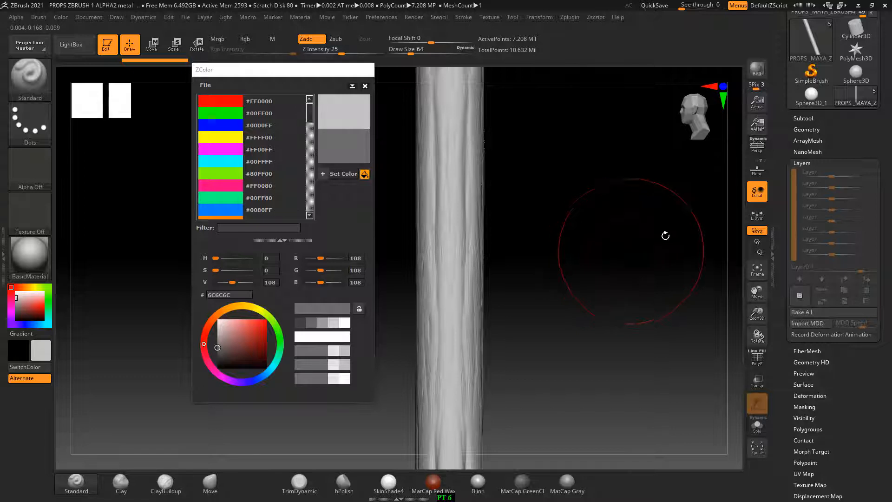
Step: Mix a light brown in ZColor with hue 36 and hex value 937446, and set it as the active color
{"action": "left_click", "coordinate": [237, 306]}
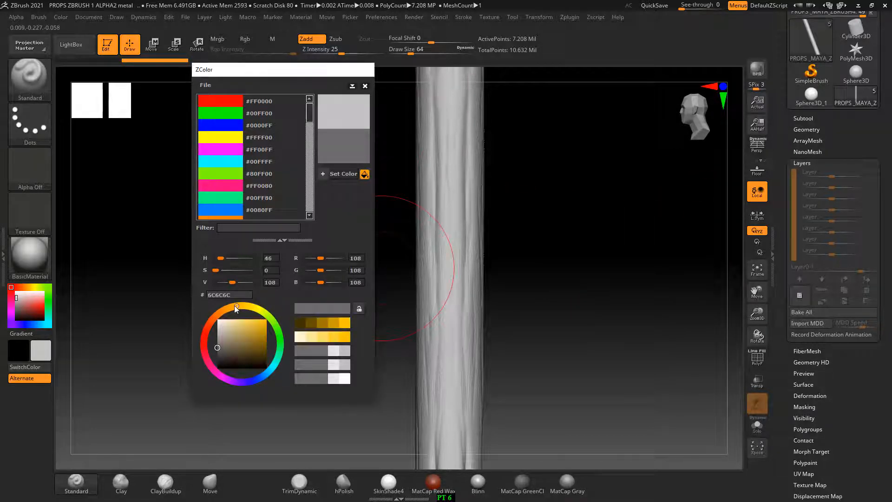
{"action": "left_click_drag", "start_coordinate": [238, 306], "coordinate": [222, 309]}
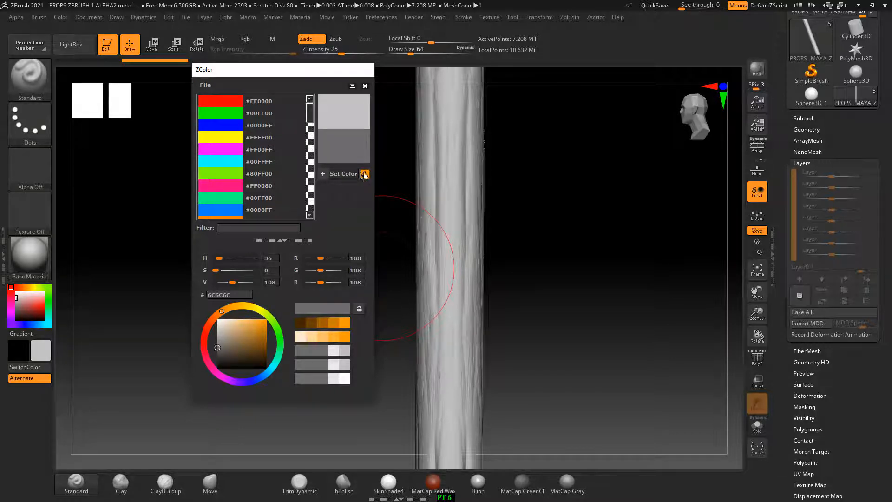
{"action": "left_click", "coordinate": [336, 171]}
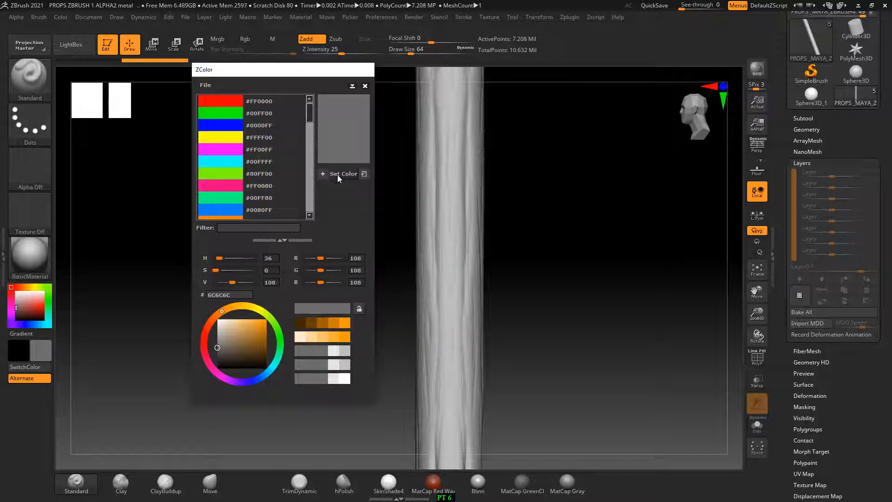
{"action": "left_click_drag", "start_coordinate": [219, 352], "coordinate": [243, 340]}
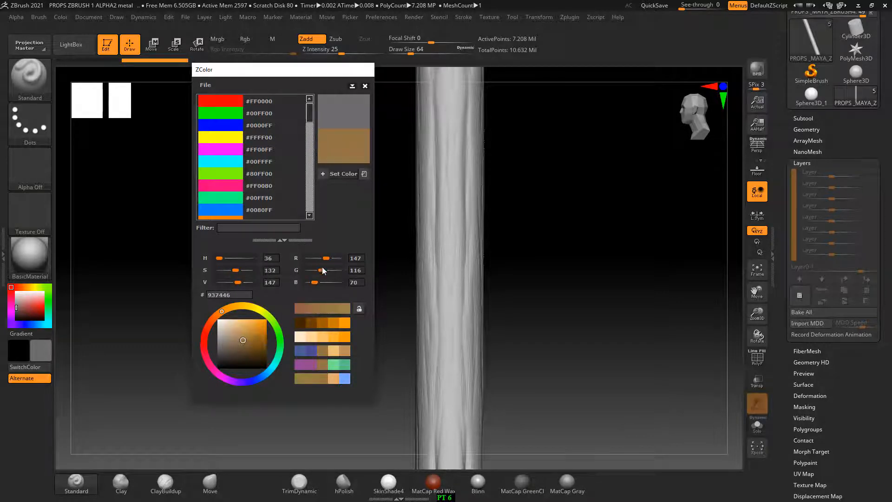
{"action": "left_click", "coordinate": [339, 174]}
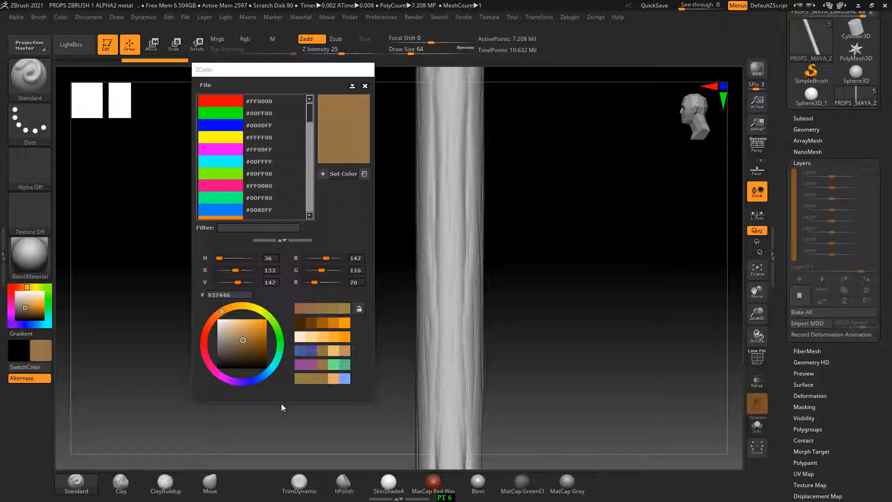
Step: Darken the ZColor brown to hex 654516 and then 4F350F, setting each as the active color
{"action": "left_click_drag", "start_coordinate": [247, 343], "coordinate": [256, 350]}
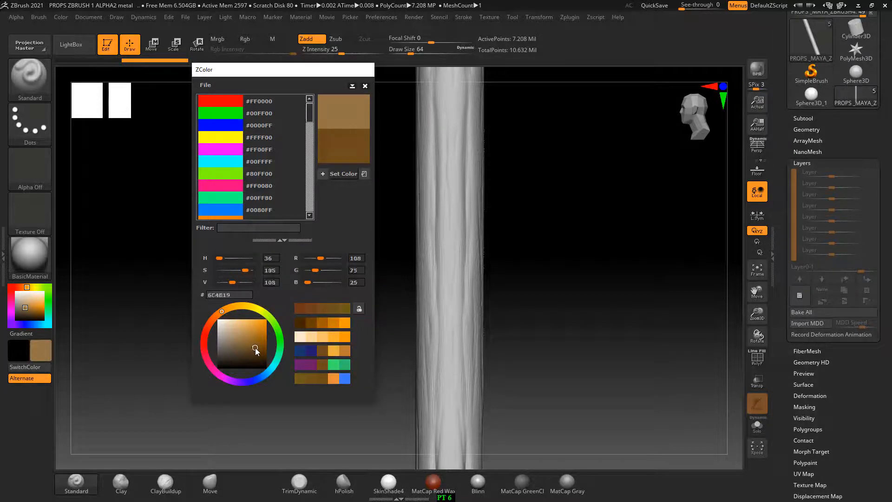
{"action": "left_click", "coordinate": [345, 174]}
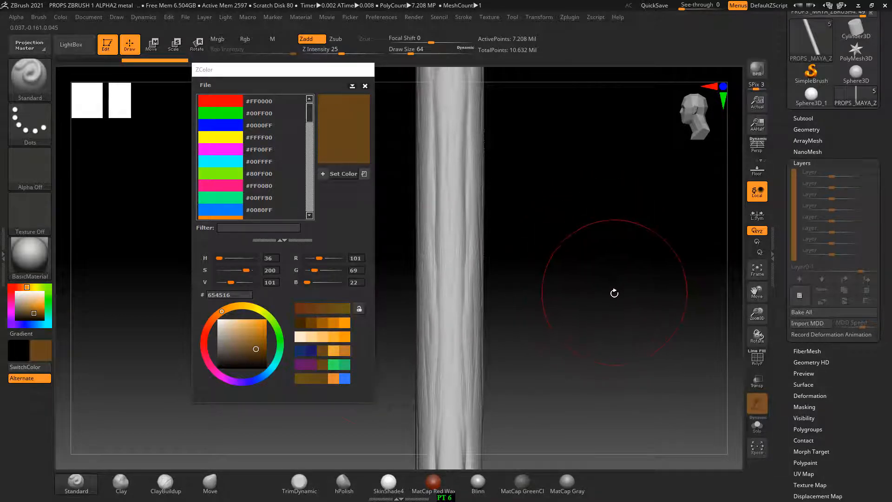
{"action": "left_click", "coordinate": [257, 353]}
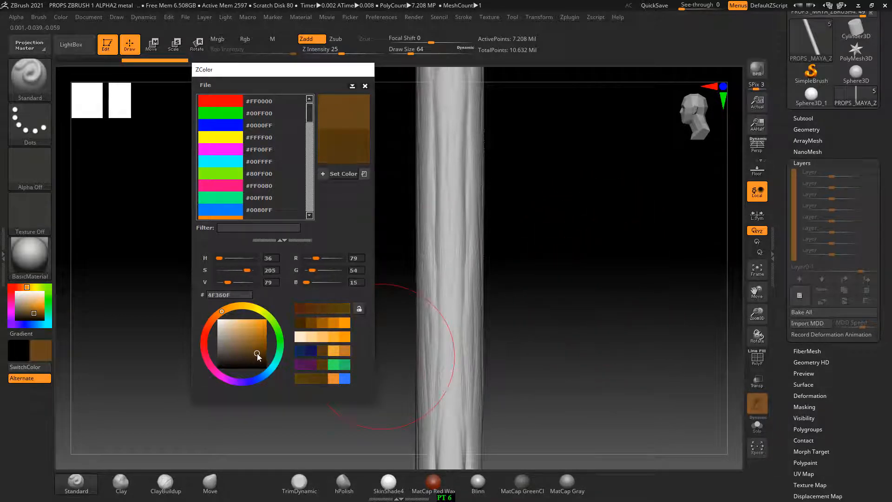
{"action": "left_click", "coordinate": [343, 175]}
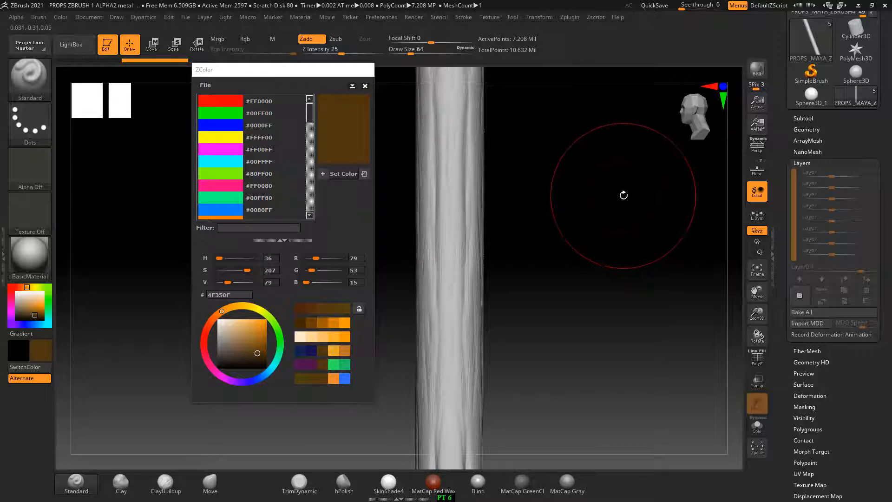
Step: Mask the wooden shaft by cavity with blur 2 and intensity 100, and blur the resulting mask
{"action": "left_click_drag", "start_coordinate": [645, 241], "coordinate": [651, 247]}
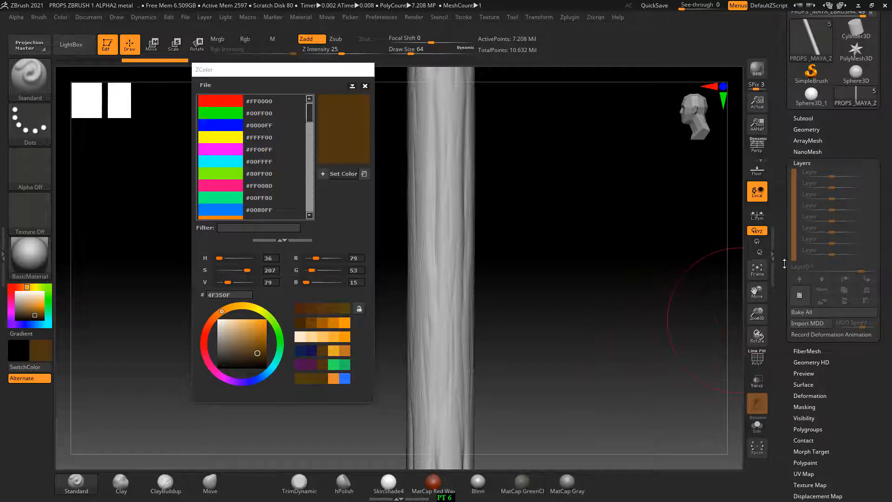
{"action": "left_click_drag", "start_coordinate": [786, 264], "coordinate": [787, 203]}
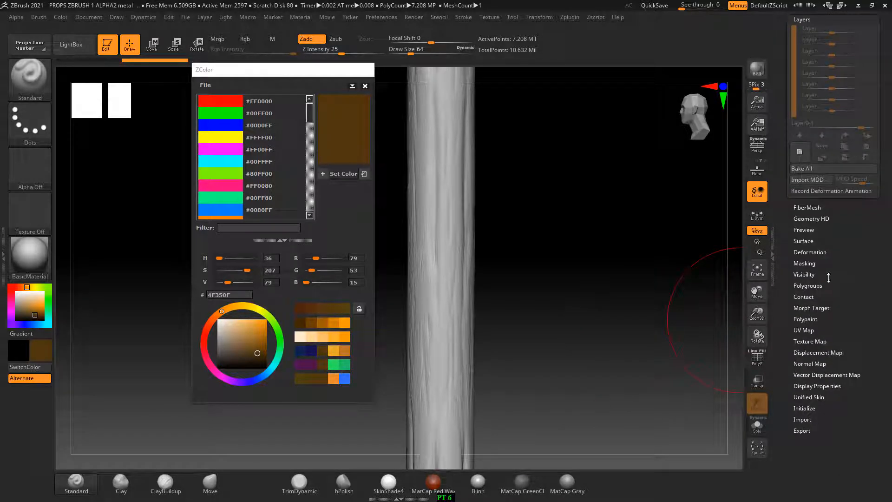
{"action": "left_click", "coordinate": [808, 263]}
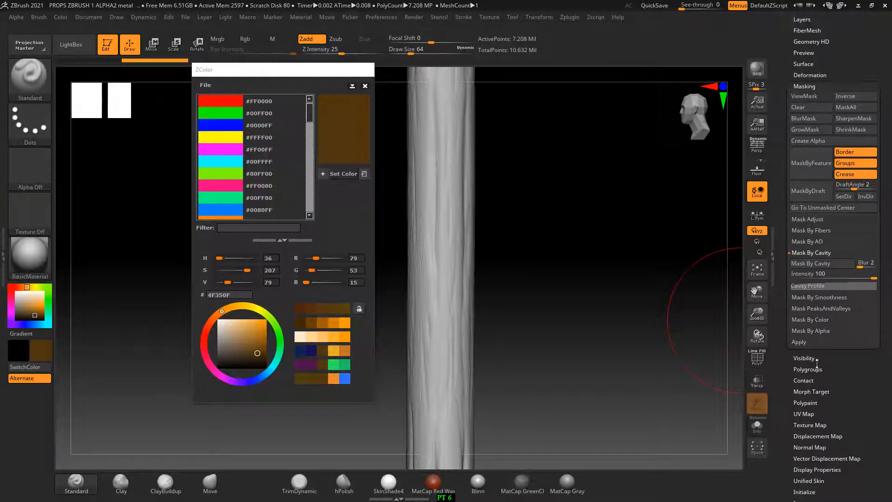
{"action": "left_click", "coordinate": [813, 264]}
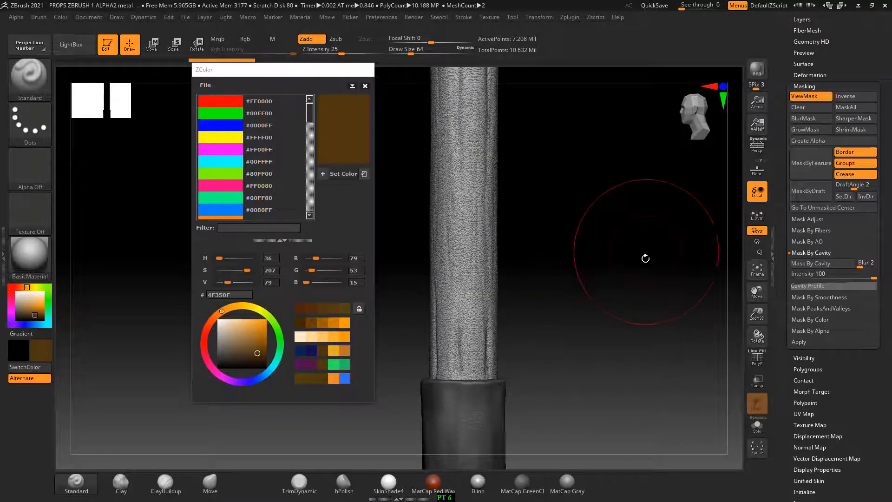
{"action": "left_click_drag", "start_coordinate": [645, 258], "coordinate": [671, 268]}
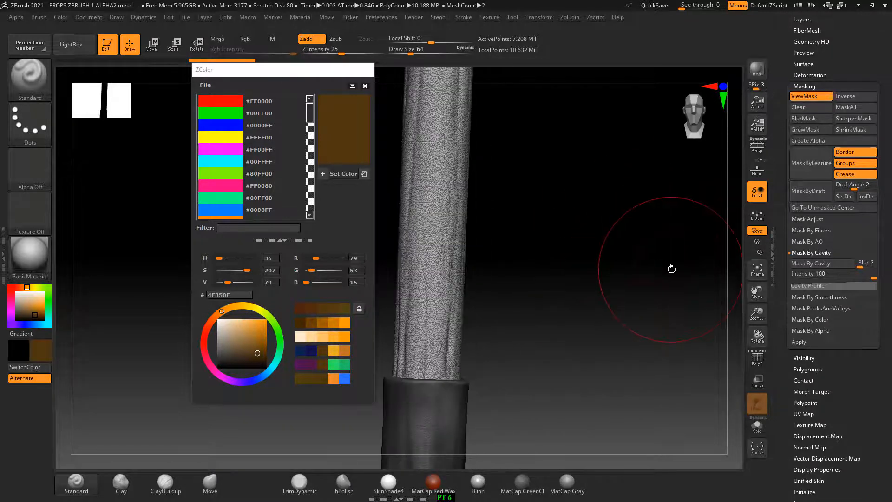
{"action": "left_click", "coordinate": [810, 119]}
{"action": "mouse_move", "coordinate": [687, 195]}
{"action": "left_mouse_down"}
{"action": "mouse_move", "coordinate": [623, 235]}
{"action": "mouse_move", "coordinate": [677, 252]}
{"action": "mouse_move", "coordinate": [661, 415]}
{"action": "mouse_move", "coordinate": [713, 364]}
{"action": "mouse_move", "coordinate": [653, 309]}
{"action": "mouse_move", "coordinate": [671, 372]}
{"action": "mouse_move", "coordinate": [648, 242]}
{"action": "mouse_move", "coordinate": [666, 278]}
{"action": "mouse_move", "coordinate": [643, 275]}
{"action": "mouse_move", "coordinate": [675, 304]}
{"action": "left_mouse_up"}
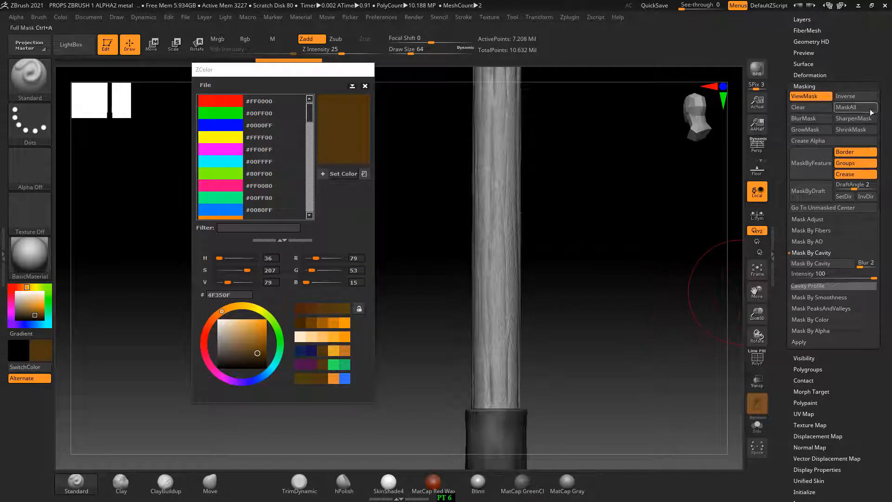
Step: Invert the shaft's cavity mask and, with ZColor's object fill on, fill the unmasked areas with dark brown 4F350F
{"action": "left_click", "coordinate": [856, 96]}
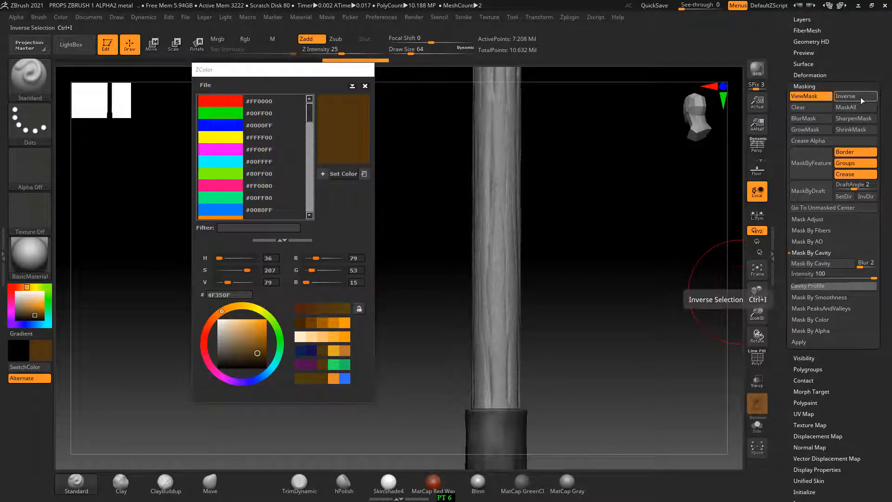
{"action": "left_click", "coordinate": [862, 100]}
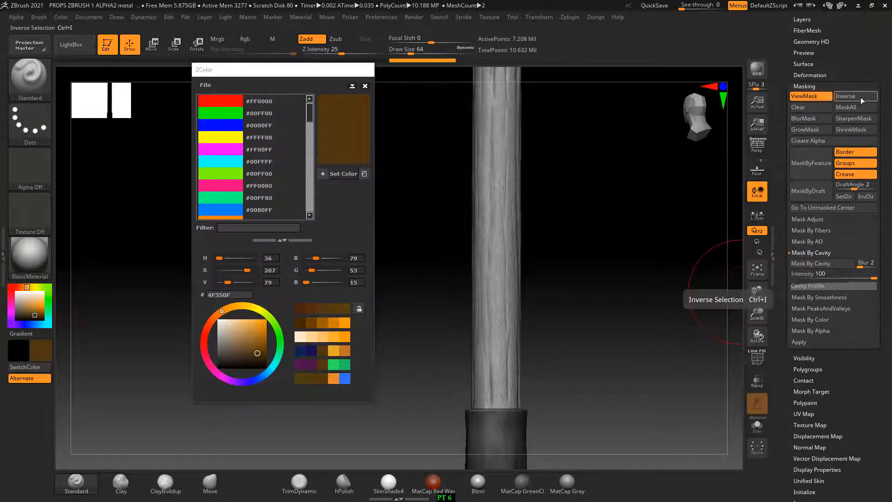
{"action": "left_click", "coordinate": [862, 101]}
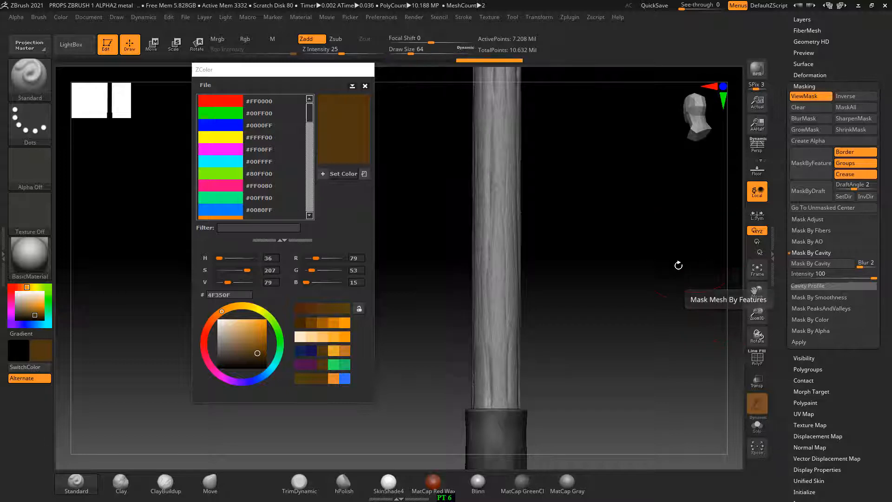
{"action": "mouse_move", "coordinate": [678, 266]}
{"action": "left_mouse_down"}
{"action": "mouse_move", "coordinate": [634, 291]}
{"action": "mouse_move", "coordinate": [677, 273]}
{"action": "left_mouse_up"}
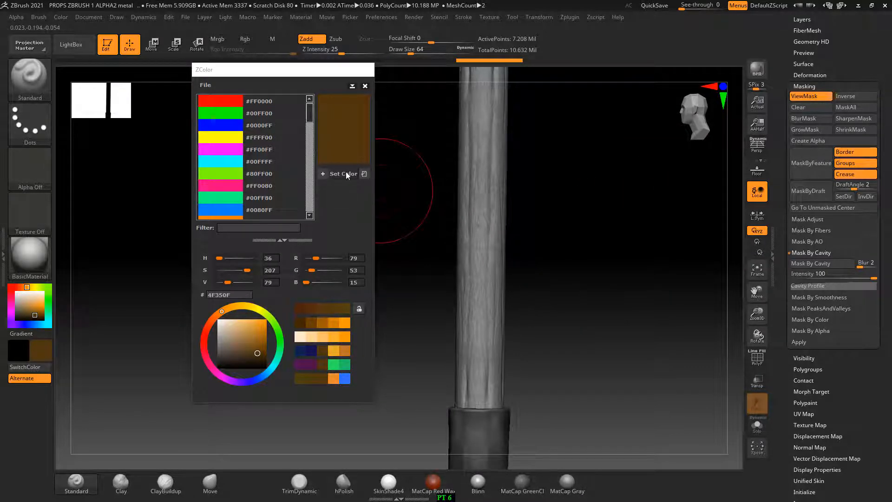
{"action": "left_click", "coordinate": [364, 173]}
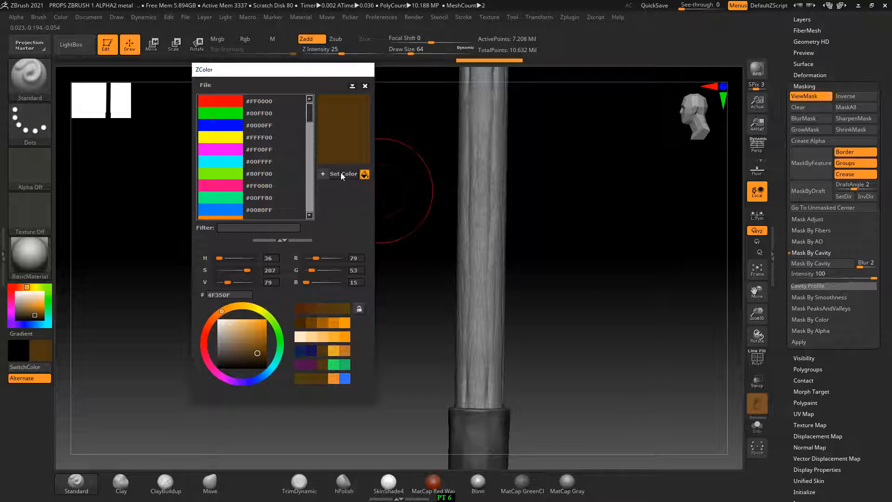
{"action": "left_click", "coordinate": [341, 173]}
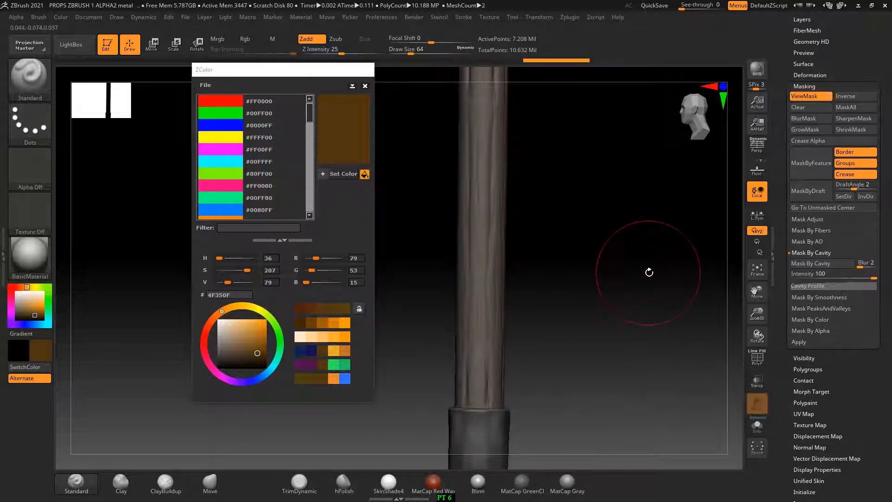
Step: Invert the mask again and fill the shaft's newly unmasked areas with the lighter brown 9F6D22
{"action": "key", "text": "ctrl"}
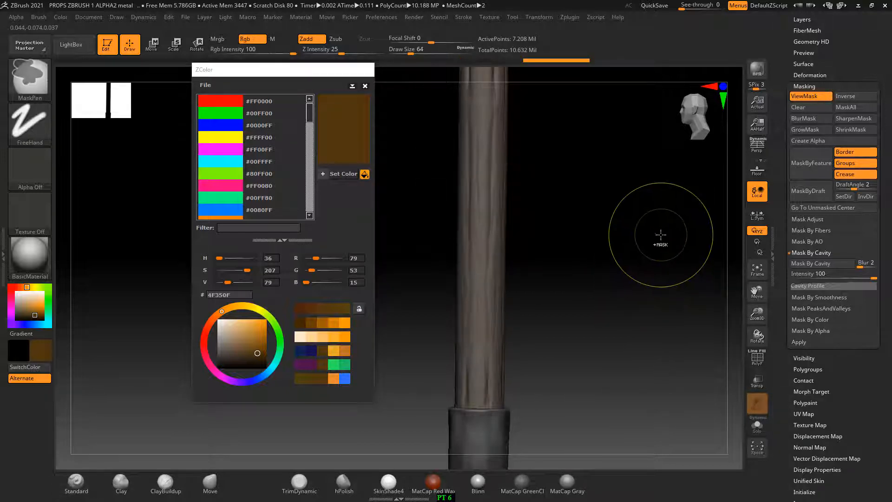
{"action": "left_click", "coordinate": [853, 97]}
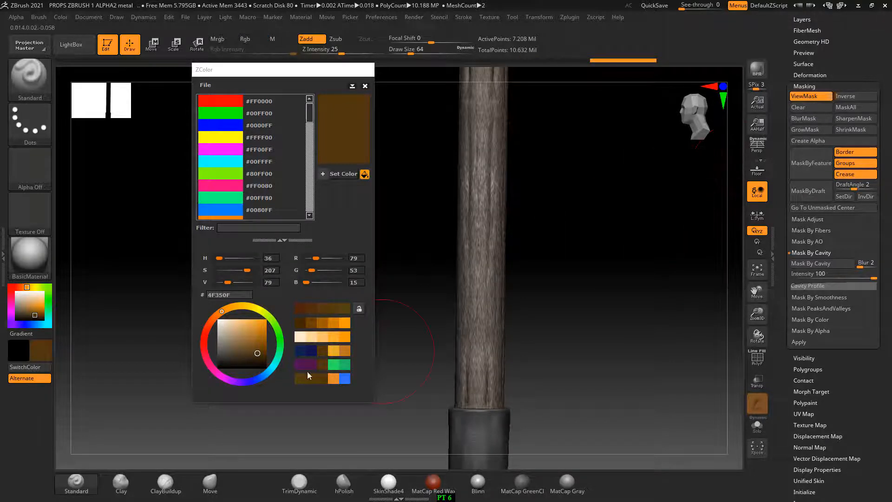
{"action": "left_click_drag", "start_coordinate": [259, 354], "coordinate": [256, 339]}
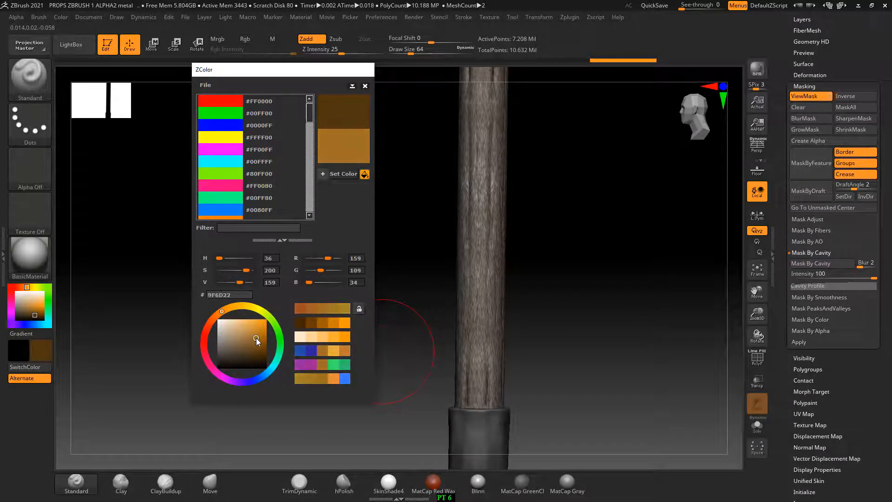
{"action": "left_click", "coordinate": [344, 175]}
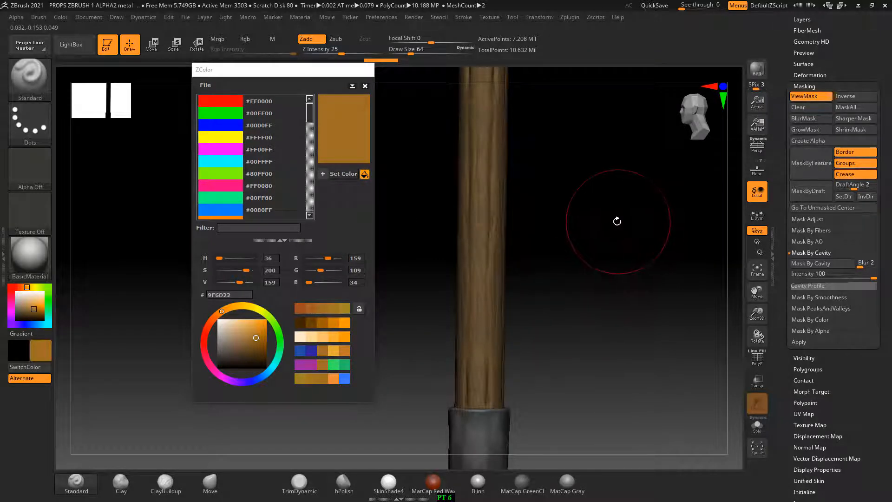
Step: Clear the mask from the shaft and inspect the two-tone wood coloring up close
{"action": "key", "text": "ctrl"}
{"action": "left_click_drag", "start_coordinate": [616, 223], "coordinate": [642, 330], "text": "ctrl"}
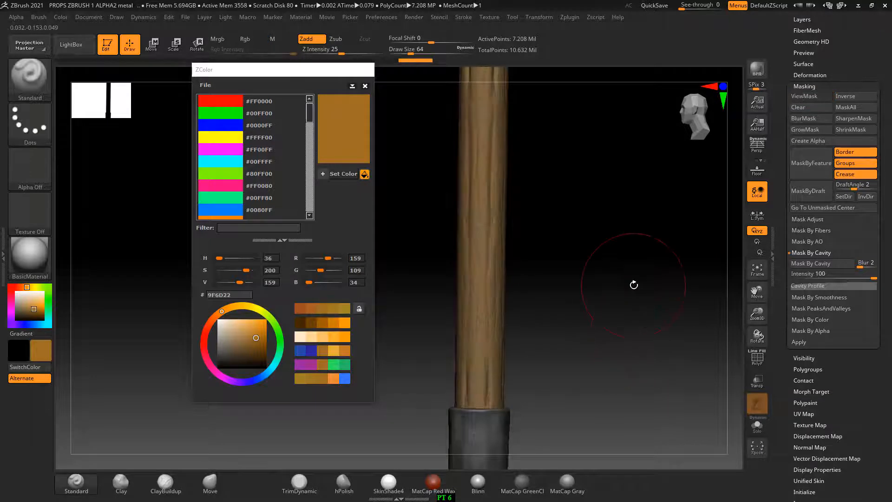
{"action": "mouse_move", "coordinate": [634, 285]}
{"action": "left_mouse_down", "text": "alt"}
{"action": "mouse_move", "coordinate": [660, 341]}
{"action": "mouse_move", "coordinate": [658, 313]}
{"action": "mouse_move", "coordinate": [683, 311]}
{"action": "left_mouse_up", "text": "alt"}
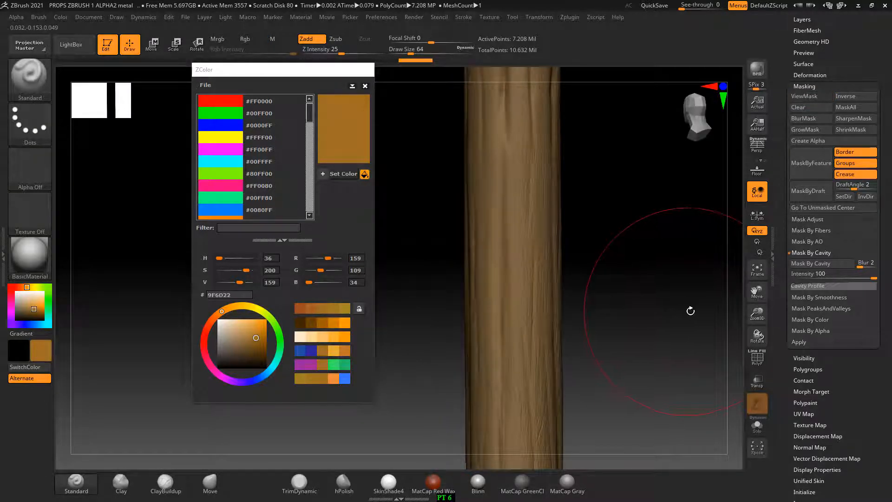
{"action": "left_click_drag", "start_coordinate": [679, 279], "coordinate": [631, 365]}
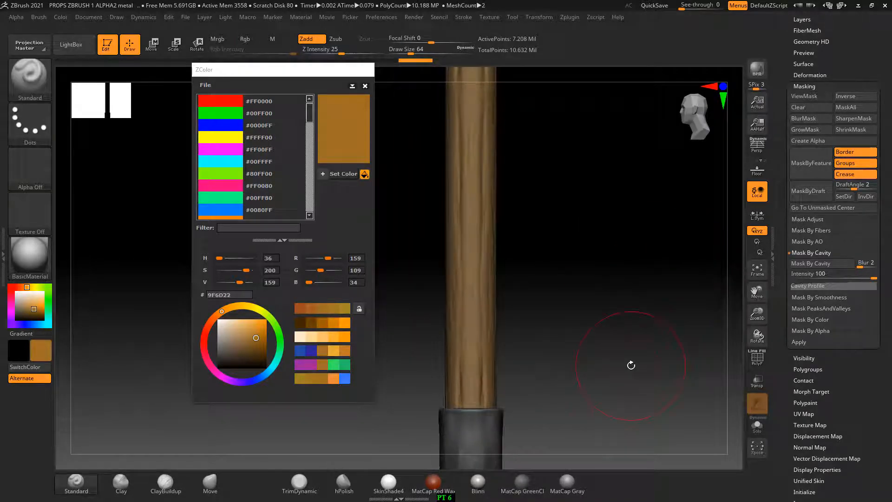
Step: Fill the shaft with dark brown 52360D through a new cavity mask that is blurred and inverted
{"action": "left_click", "coordinate": [827, 267]}
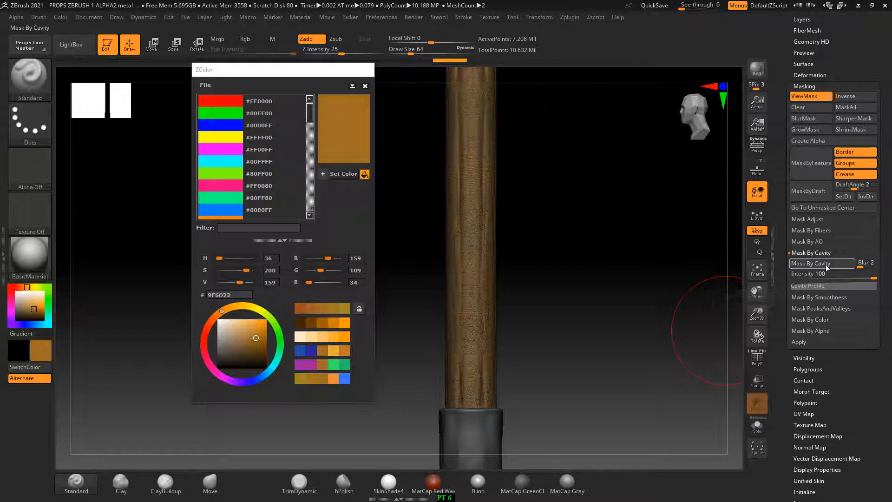
{"action": "left_click", "coordinate": [807, 118]}
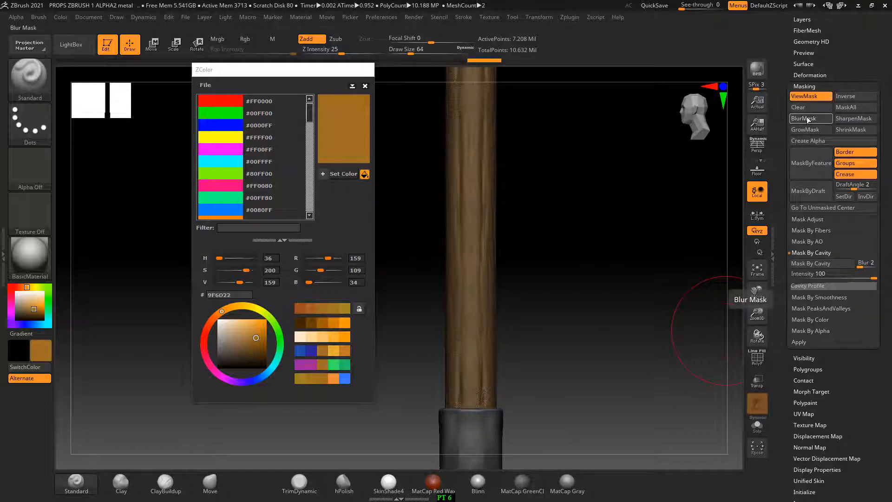
{"action": "left_click", "coordinate": [846, 95]}
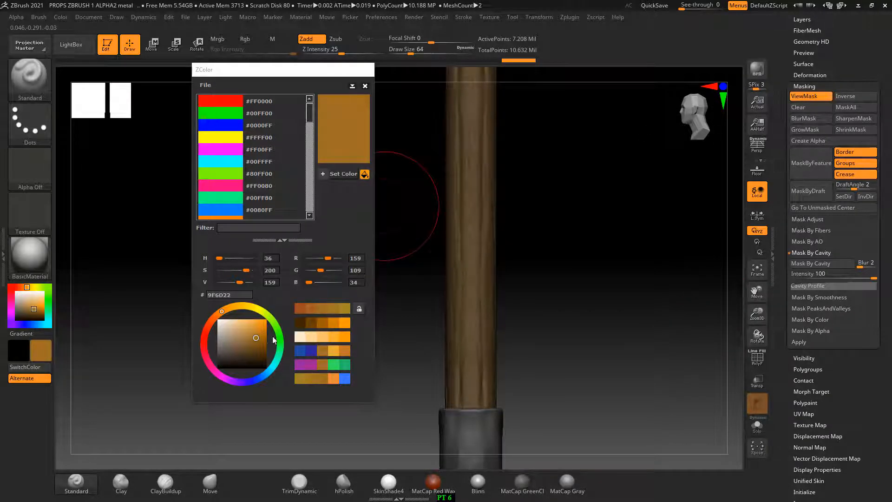
{"action": "left_click_drag", "start_coordinate": [258, 338], "coordinate": [258, 352]}
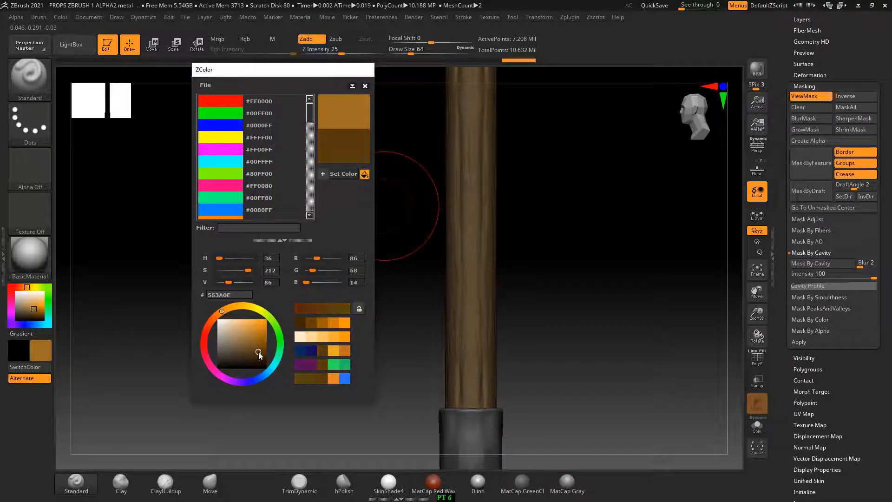
{"action": "left_click", "coordinate": [345, 174]}
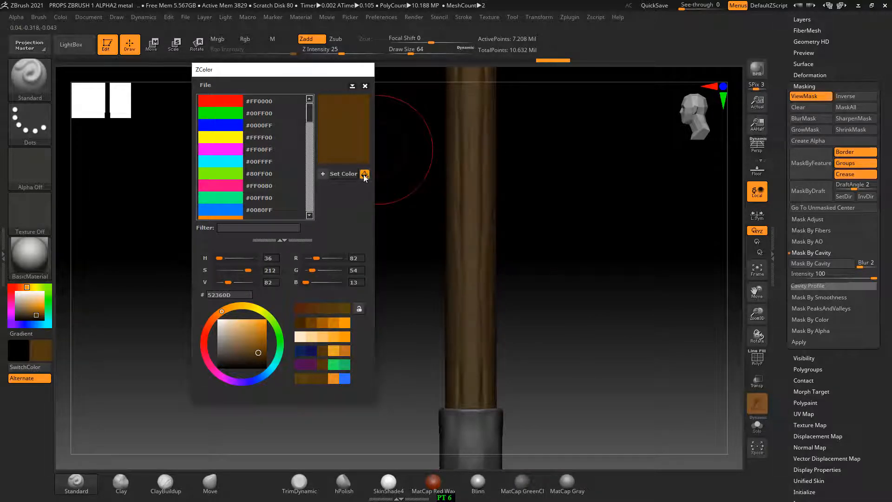
Step: Turn off ZColor's object fill and mix a more saturated brown with hex value 764B0B
{"action": "left_click", "coordinate": [258, 336]}
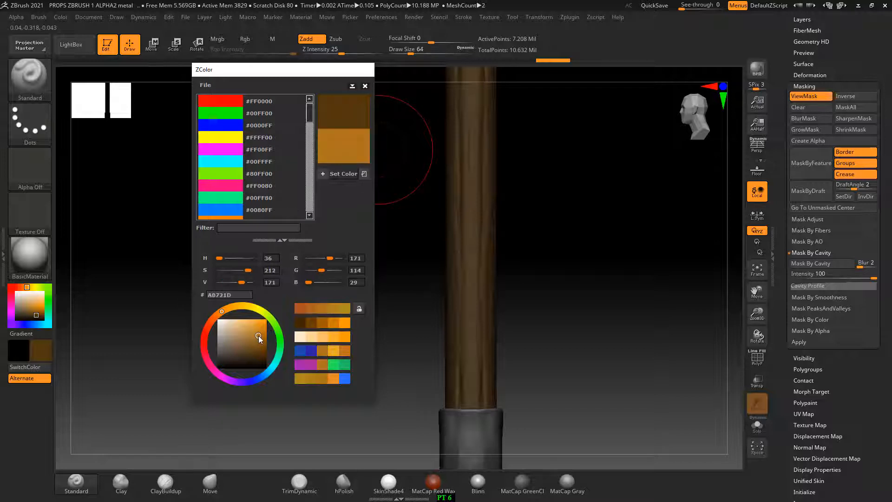
{"action": "left_click_drag", "start_coordinate": [263, 341], "coordinate": [262, 346]}
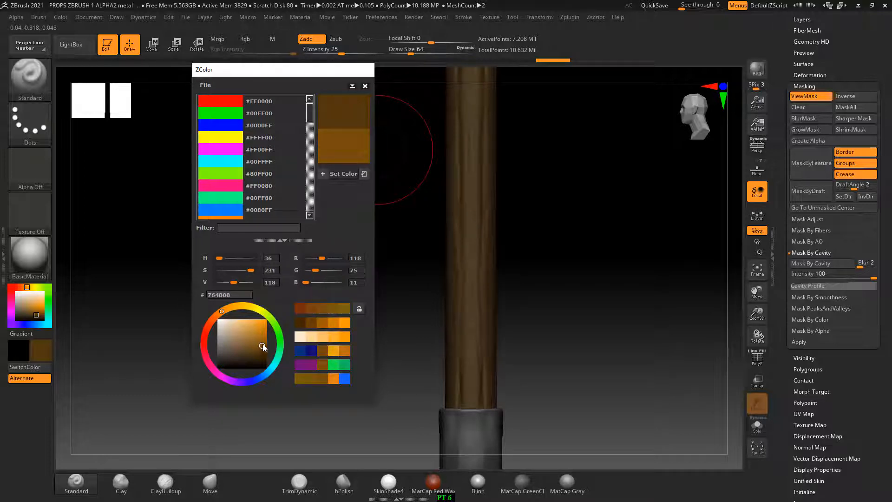
{"action": "left_click_drag", "start_coordinate": [530, 264], "coordinate": [545, 257]}
{"action": "left_click_drag", "start_coordinate": [473, 228], "coordinate": [475, 281]}
{"action": "key", "text": "ctrl+z"}
Step: Switch the Standard brush from Zadd to Rgb-only painting at intensity 100 and brush the active brown down the shaft
{"action": "left_click", "coordinate": [306, 39]}
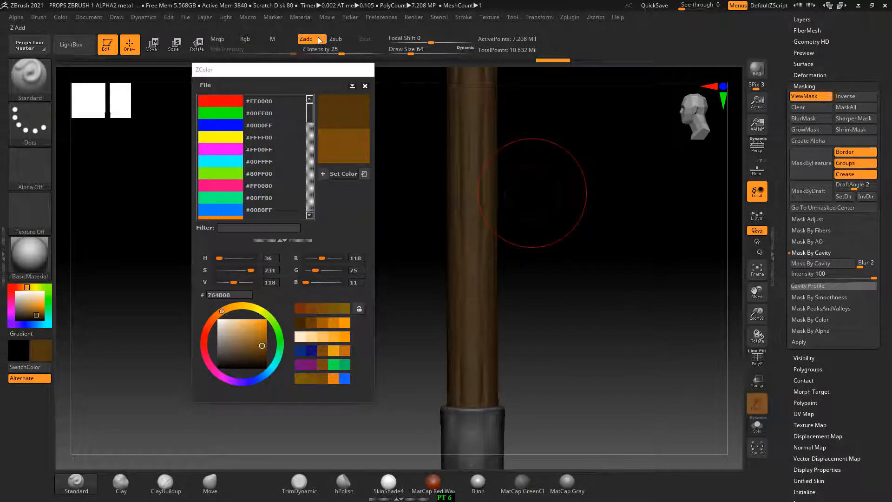
{"action": "left_click", "coordinate": [246, 40]}
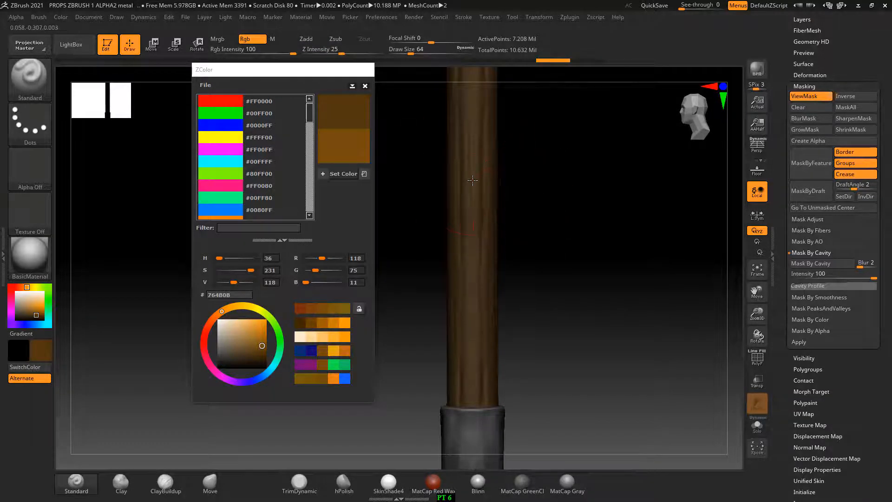
{"action": "left_click_drag", "start_coordinate": [473, 180], "coordinate": [471, 277]}
{"action": "mouse_move", "coordinate": [579, 251]}
{"action": "left_mouse_down"}
{"action": "mouse_move", "coordinate": [622, 237]}
{"action": "mouse_move", "coordinate": [515, 223]}
{"action": "left_mouse_up"}
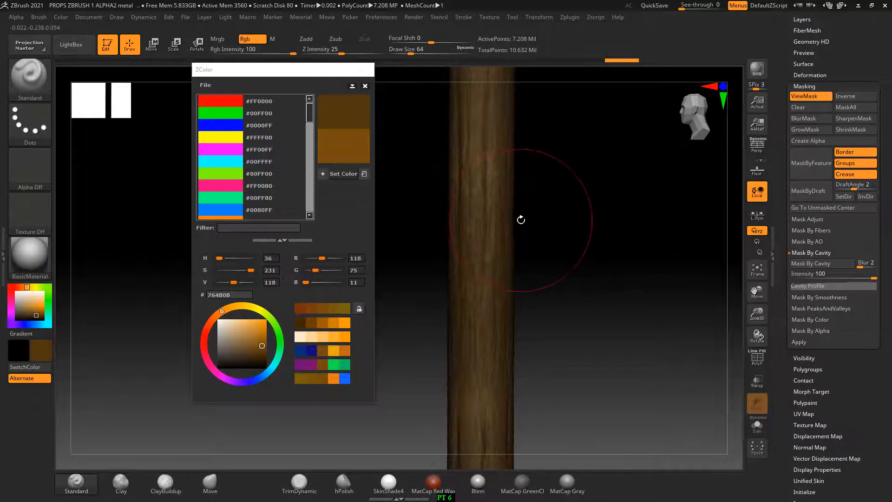
Step: Reduce the brush's draw size to 48 and undo the last stroke on the shaft
{"action": "key", "text": "["}
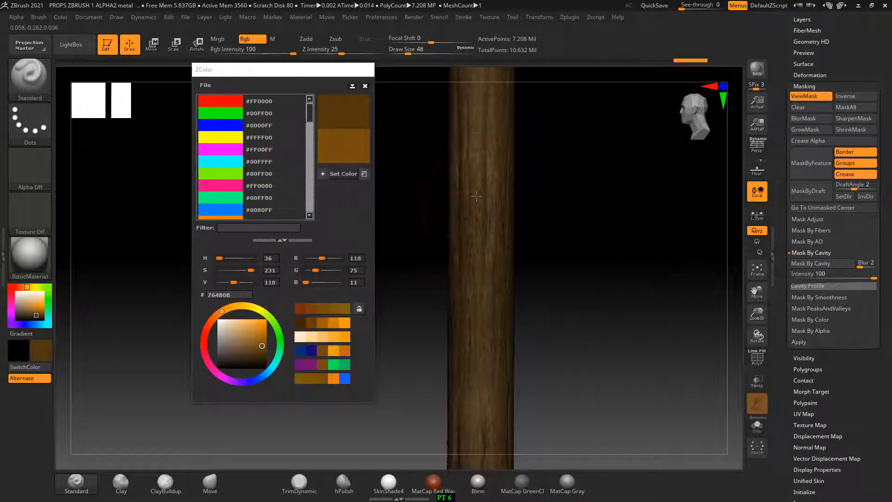
{"action": "key", "text": "ctrl"}
{"action": "key", "text": "ctrl+z"}
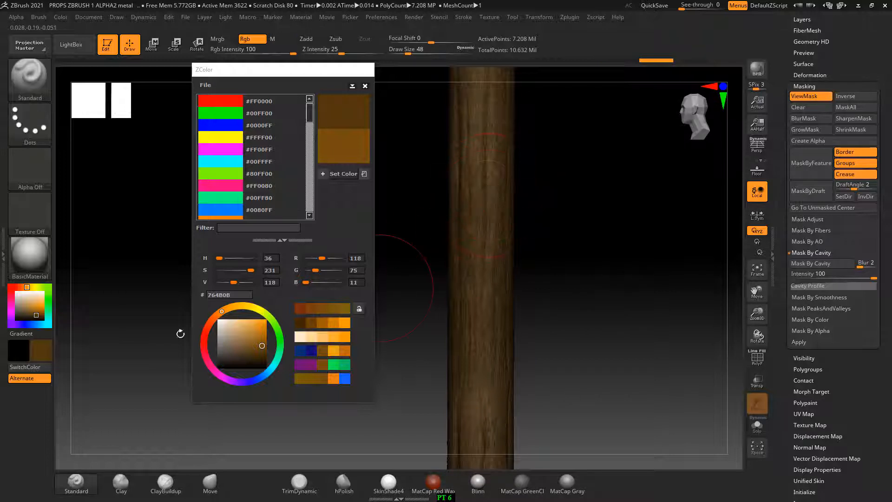
Step: Pick a lighter orange-brown, reduce the draw size to 20, paint highlights on the shaft just above the lower metal sleeve, and close ZColor
{"action": "left_click_drag", "start_coordinate": [36, 316], "coordinate": [34, 305]}
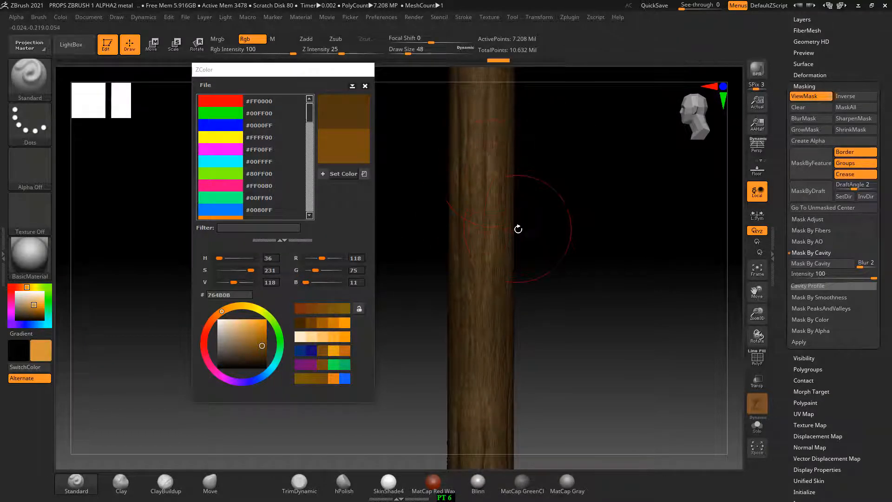
{"action": "left_click_drag", "start_coordinate": [552, 223], "coordinate": [605, 244]}
{"action": "left_click_drag", "start_coordinate": [613, 304], "coordinate": [628, 160], "text": "alt"}
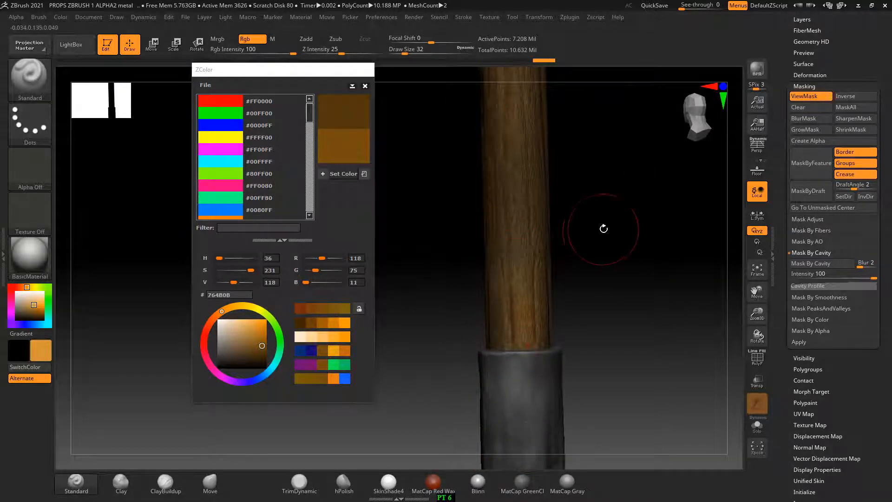
{"action": "mouse_move", "coordinate": [604, 227]}
{"action": "left_mouse_down"}
{"action": "mouse_move", "coordinate": [617, 227]}
{"action": "mouse_move", "coordinate": [638, 277]}
{"action": "mouse_move", "coordinate": [638, 268]}
{"action": "left_mouse_up"}
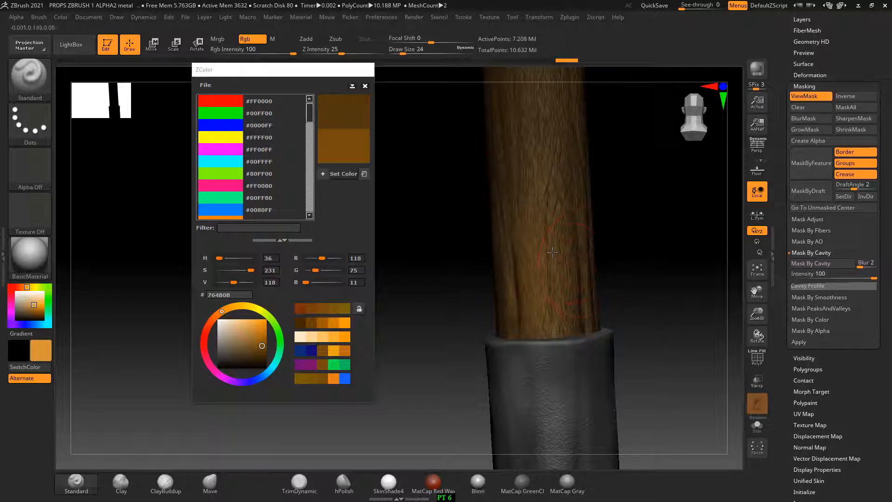
{"action": "left_click_drag", "start_coordinate": [523, 181], "coordinate": [523, 113]}
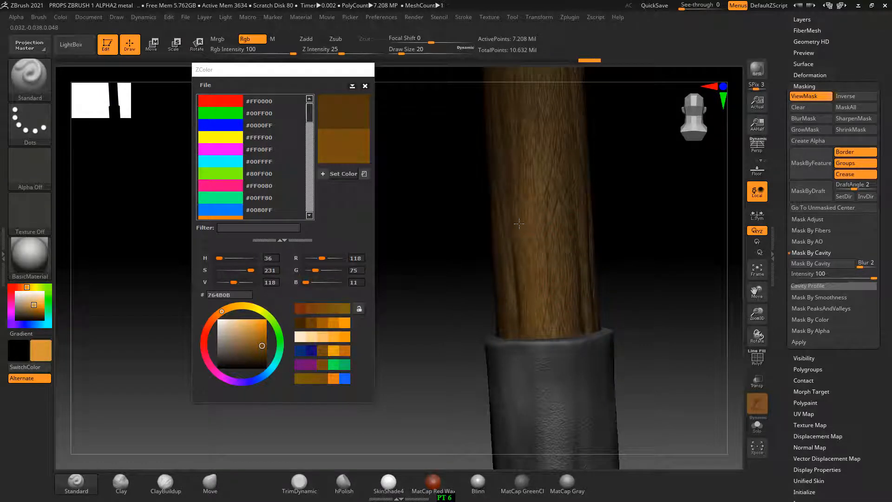
{"action": "left_click_drag", "start_coordinate": [518, 223], "coordinate": [519, 142]}
{"action": "mouse_move", "coordinate": [643, 201]}
{"action": "left_mouse_down"}
{"action": "mouse_move", "coordinate": [651, 242]}
{"action": "mouse_move", "coordinate": [637, 247]}
{"action": "left_mouse_up"}
{"action": "left_click_drag", "start_coordinate": [562, 210], "coordinate": [563, 282]}
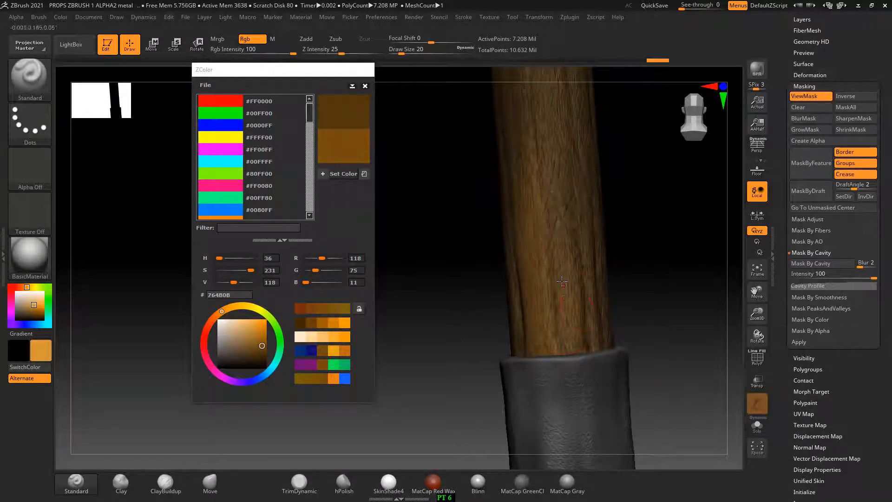
{"action": "left_click", "coordinate": [365, 86]}
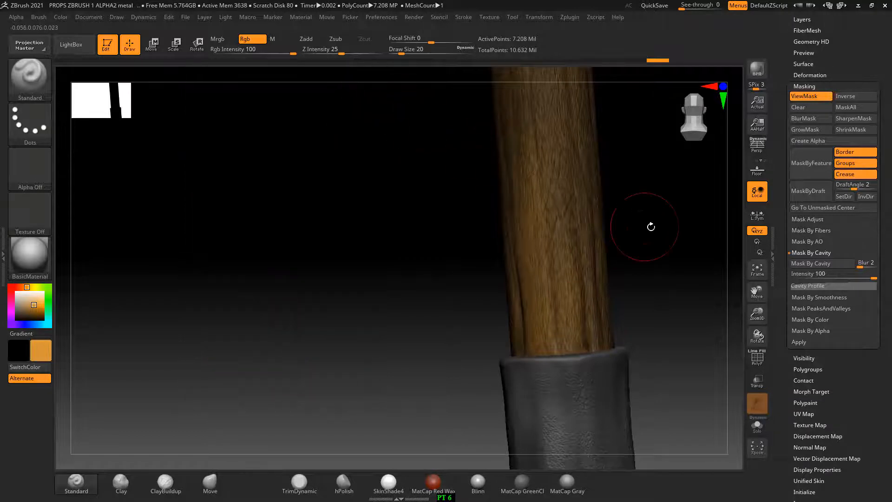
Step: Undo the last stroke, reduce the draw size to 10 and then 8, and paint fine orange-brown streaks above the lower metal sleeve
{"action": "left_click_drag", "start_coordinate": [651, 225], "coordinate": [601, 284]}
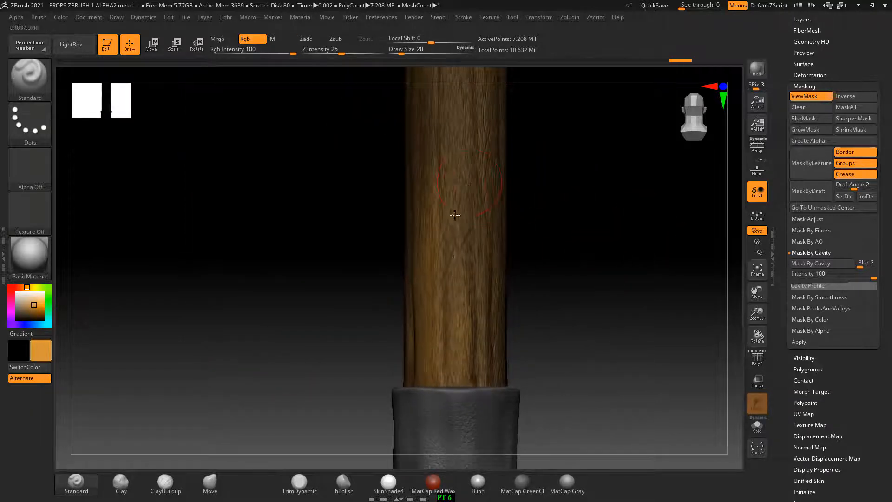
{"action": "key", "text": "ctrl+z"}
{"action": "key", "text": "bracketleft"}
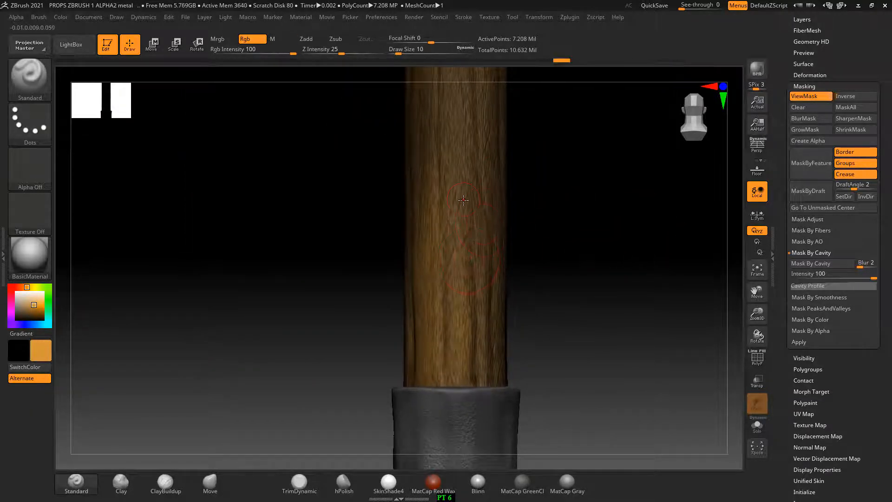
{"action": "left_click_drag", "start_coordinate": [460, 350], "coordinate": [452, 252]}
{"action": "mouse_move", "coordinate": [609, 238]}
{"action": "left_mouse_down"}
{"action": "mouse_move", "coordinate": [533, 279]}
{"action": "mouse_move", "coordinate": [479, 239]}
{"action": "mouse_move", "coordinate": [493, 264]}
{"action": "left_mouse_up"}
{"action": "key", "text": "bracketleft"}
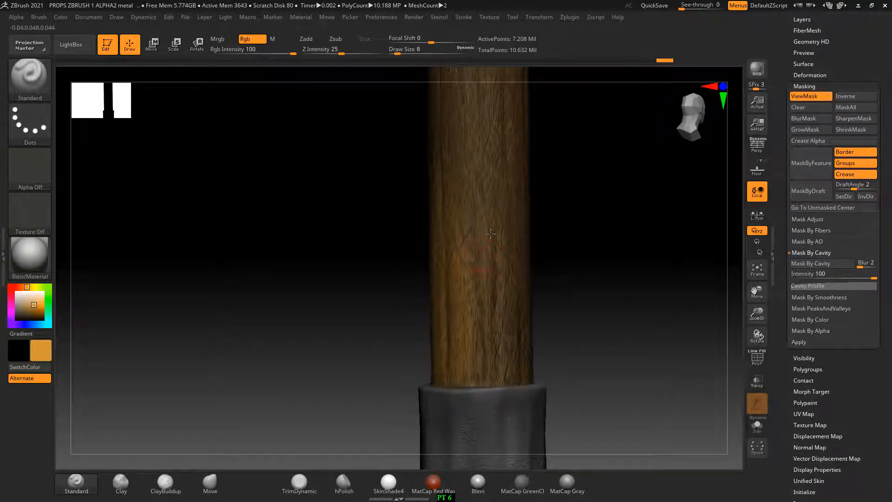
{"action": "mouse_move", "coordinate": [491, 233]}
{"action": "left_mouse_down"}
{"action": "mouse_move", "coordinate": [484, 273]}
{"action": "mouse_move", "coordinate": [481, 193]}
{"action": "left_mouse_up"}
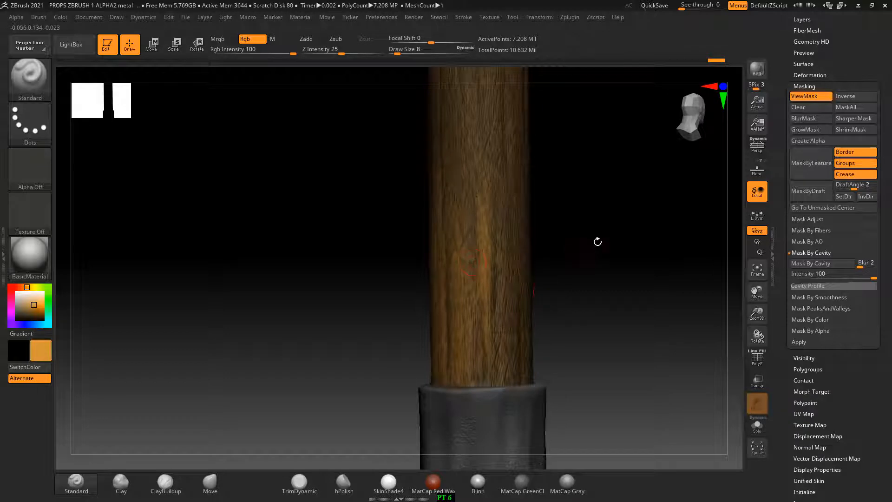
Step: Lower the Rgb Intensity to 23 and paint softer orange-brown strokes beside the bright streak above the sleeve
{"action": "left_click_drag", "start_coordinate": [597, 242], "coordinate": [371, 172]}
{"action": "left_click_drag", "start_coordinate": [292, 50], "coordinate": [278, 49]}
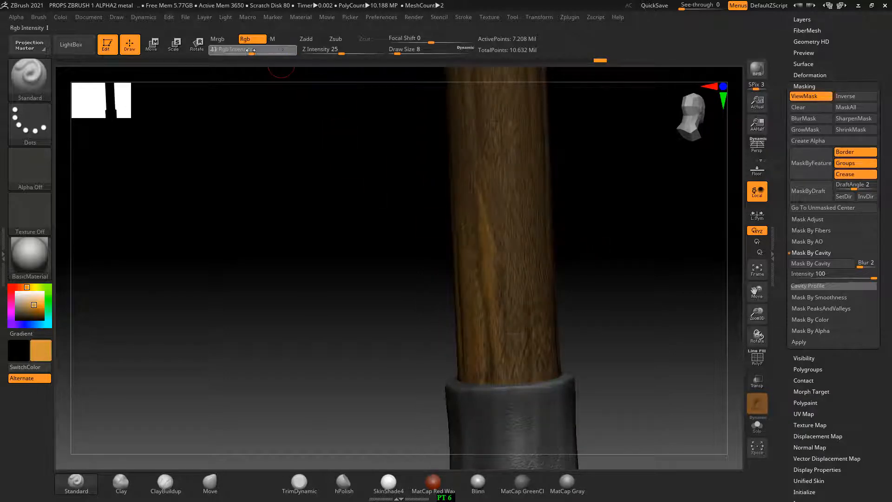
{"action": "mouse_move", "coordinate": [632, 209]}
{"action": "left_mouse_down"}
{"action": "mouse_move", "coordinate": [479, 209]}
{"action": "mouse_move", "coordinate": [484, 179]}
{"action": "left_mouse_up"}
{"action": "left_click_drag", "start_coordinate": [592, 227], "coordinate": [522, 231]}
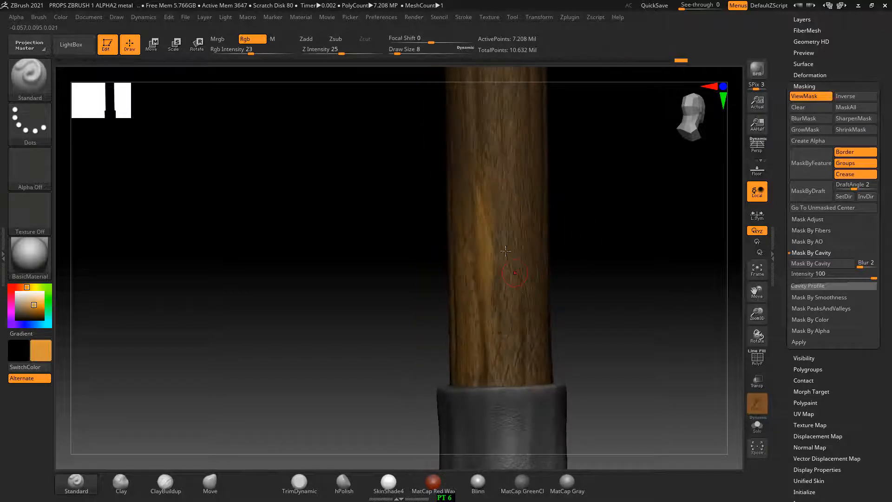
{"action": "left_click_drag", "start_coordinate": [506, 260], "coordinate": [501, 321]}
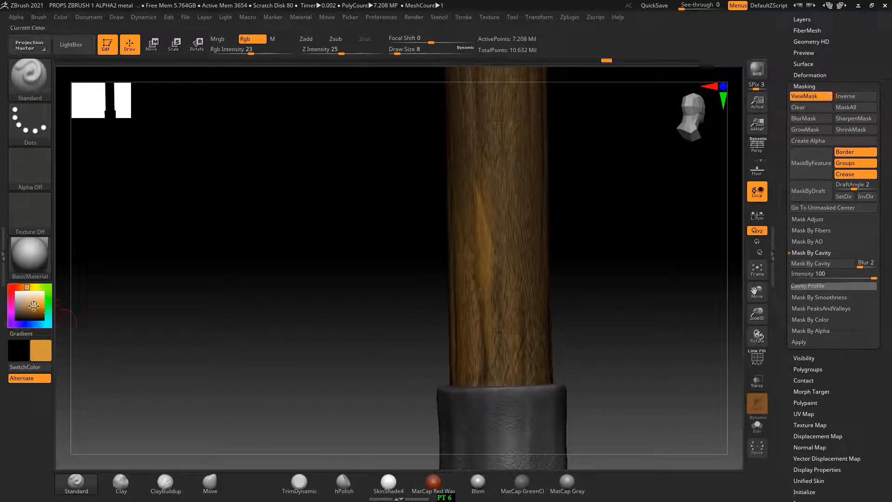
Step: Choose a darker, redder brown and paint it over the streaks and surrounding wood at the shaft's lower end
{"action": "left_click_drag", "start_coordinate": [36, 305], "coordinate": [30, 309]}
{"action": "left_click", "coordinate": [27, 287]}
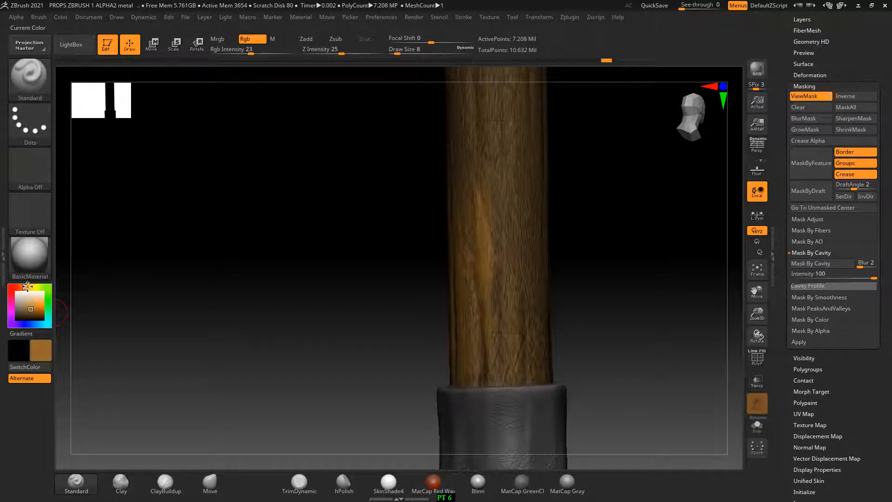
{"action": "left_click_drag", "start_coordinate": [555, 215], "coordinate": [600, 222], "text": "shift"}
{"action": "left_click_drag", "start_coordinate": [483, 228], "coordinate": [481, 302]}
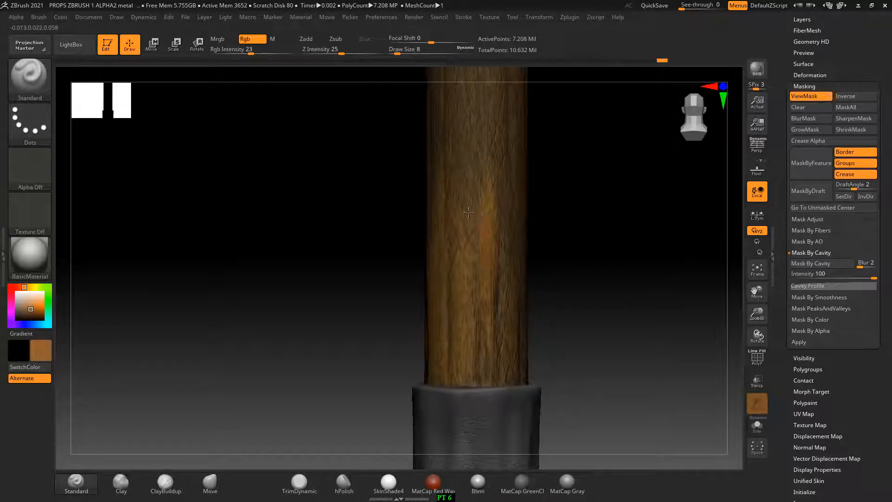
{"action": "right_click_drag", "start_coordinate": [518, 279], "coordinate": [515, 262]}
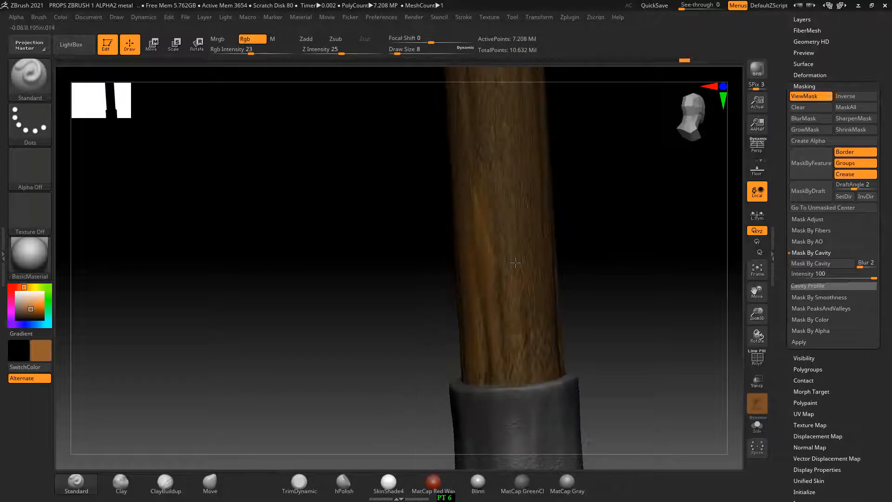
{"action": "left_click", "coordinate": [507, 257]}
{"action": "right_click_drag", "start_coordinate": [603, 293], "coordinate": [549, 285]}
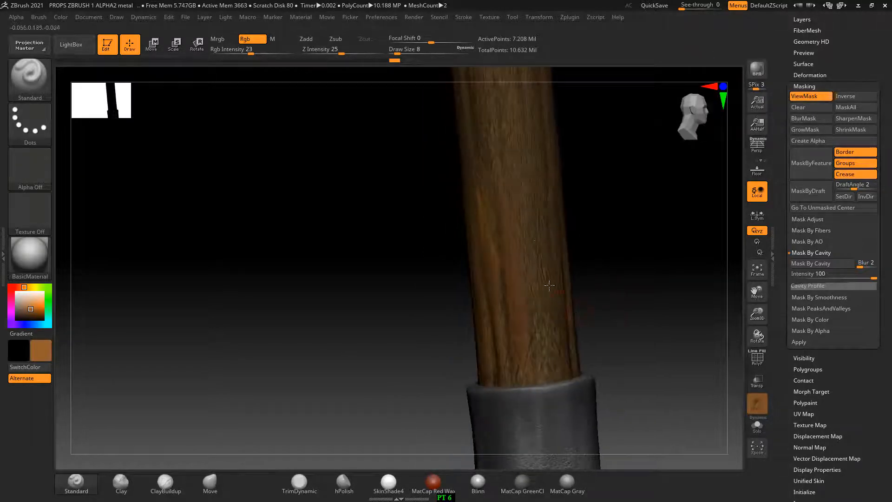
{"action": "left_click_drag", "start_coordinate": [539, 240], "coordinate": [540, 235]}
Step: Set the draw size to 10 and paint long reddish-brown strokes along the shaft above its lower end
{"action": "right_click_drag", "start_coordinate": [616, 266], "coordinate": [643, 256]}
{"action": "mouse_move", "coordinate": [642, 257]}
{"action": "right_mouse_down", "text": "ctrl"}
{"action": "mouse_move", "coordinate": [638, 227]}
{"action": "mouse_move", "coordinate": [628, 321]}
{"action": "mouse_move", "coordinate": [603, 354]}
{"action": "right_mouse_up", "text": "ctrl"}
{"action": "key", "text": "bracketright"}
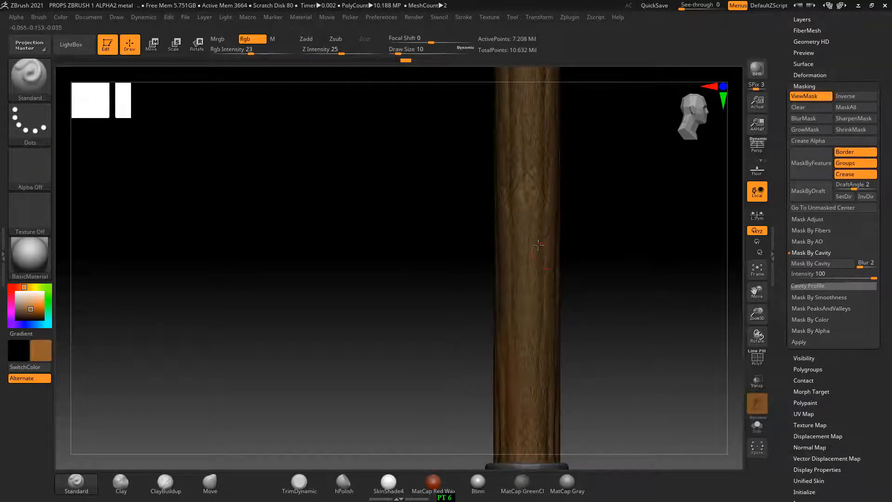
{"action": "left_click_drag", "start_coordinate": [532, 223], "coordinate": [528, 408]}
{"action": "left_click_drag", "start_coordinate": [508, 215], "coordinate": [521, 270]}
{"action": "left_click_drag", "start_coordinate": [518, 218], "coordinate": [530, 211]}
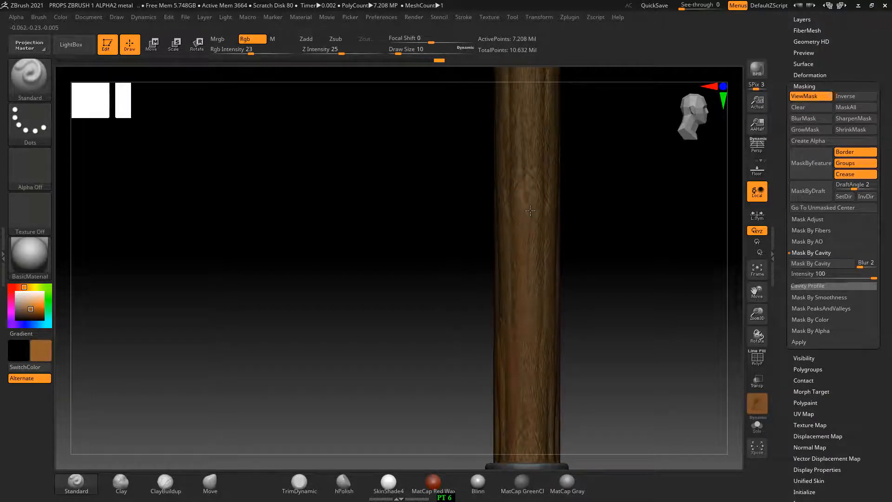
{"action": "left_click_drag", "start_coordinate": [528, 453], "coordinate": [568, 277]}
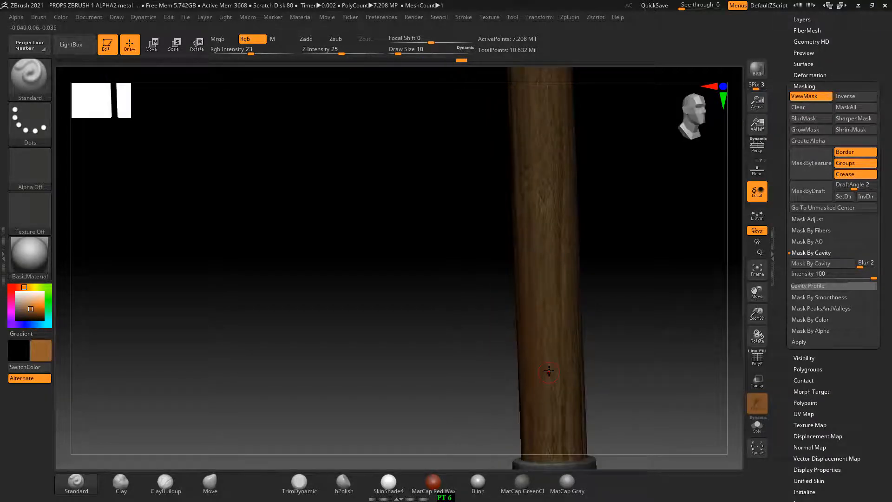
{"action": "key", "text": "alt+Tab"}
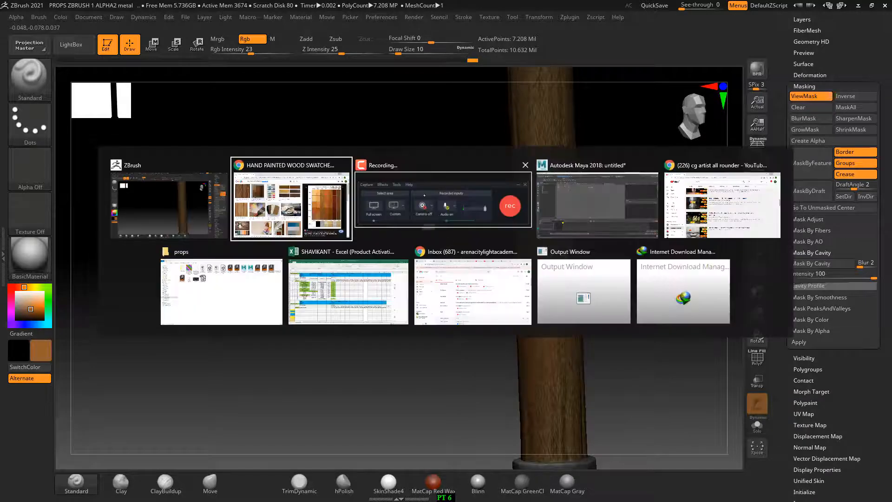
{"action": "left_click", "coordinate": [442, 197]}
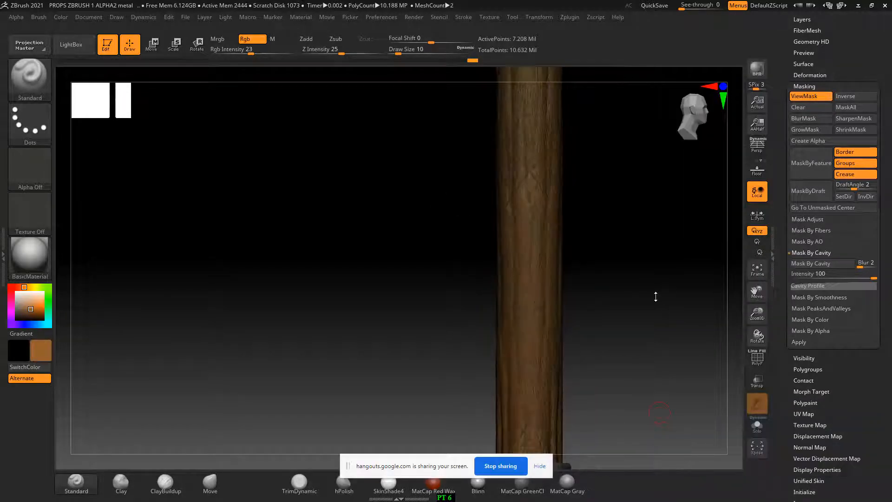
Step: Increase the draw size to 30 and brush reddish brown along the middle of the shaft and down to the lower metal sleeve
{"action": "left_click_drag", "start_coordinate": [617, 219], "coordinate": [599, 231]}
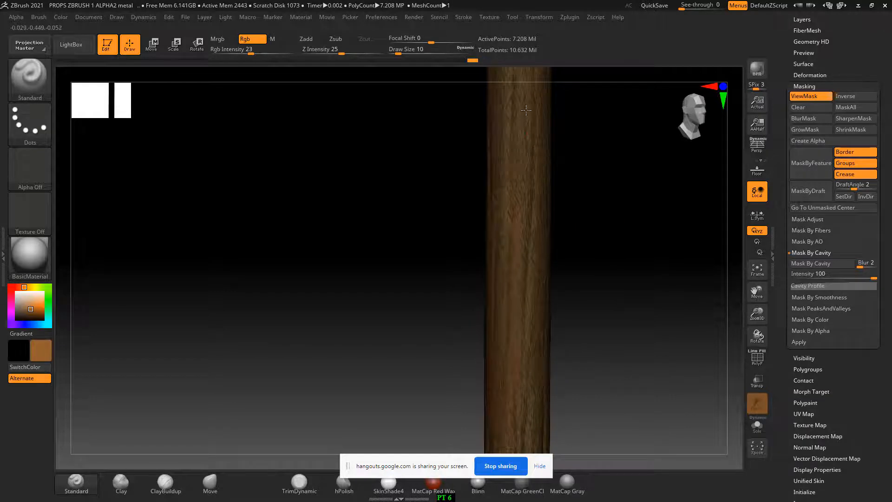
{"action": "left_click_drag", "start_coordinate": [609, 259], "coordinate": [570, 261]}
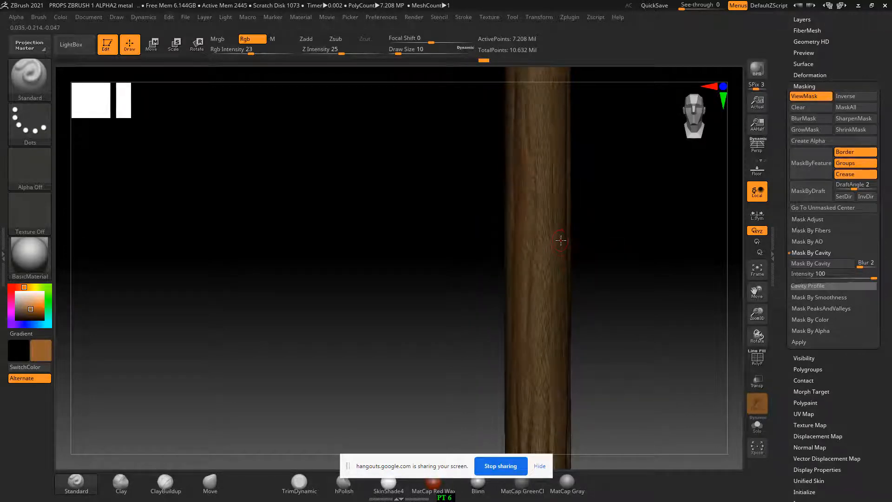
{"action": "key", "text": "bracketright"}
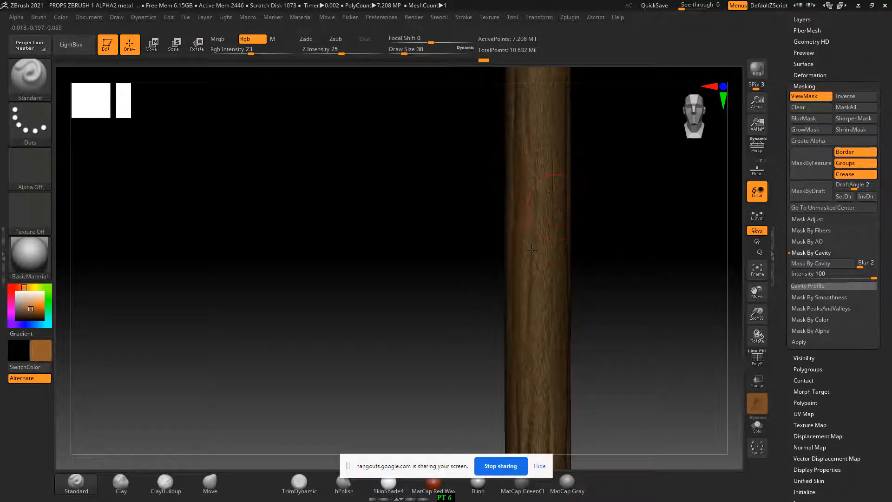
{"action": "left_click_drag", "start_coordinate": [532, 249], "coordinate": [535, 228]}
{"action": "left_click_drag", "start_coordinate": [610, 292], "coordinate": [605, 183], "text": "alt"}
{"action": "left_click_drag", "start_coordinate": [520, 271], "coordinate": [529, 266]}
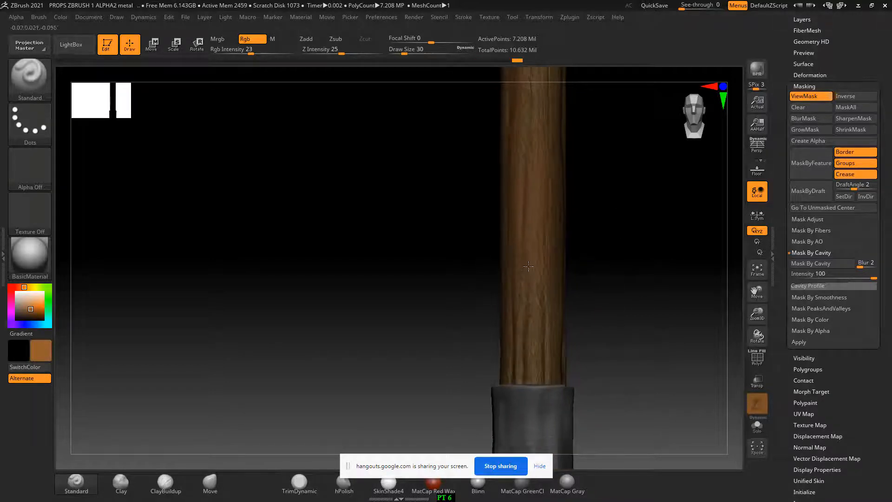
{"action": "left_click_drag", "start_coordinate": [537, 342], "coordinate": [534, 311]}
Step: Paint the remaining sides of the shaft's lower end with the same reddish brown
{"action": "left_click_drag", "start_coordinate": [612, 265], "coordinate": [555, 250]}
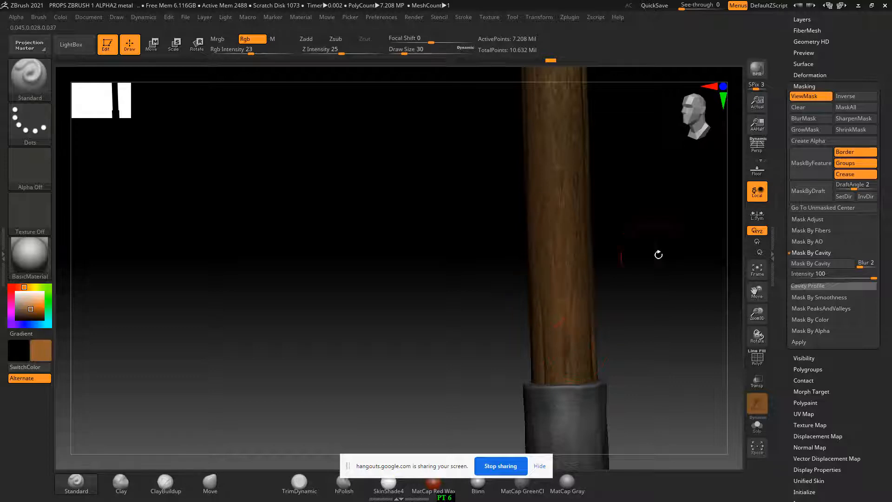
{"action": "left_click_drag", "start_coordinate": [659, 255], "coordinate": [566, 246]}
{"action": "left_click_drag", "start_coordinate": [584, 133], "coordinate": [614, 348]}
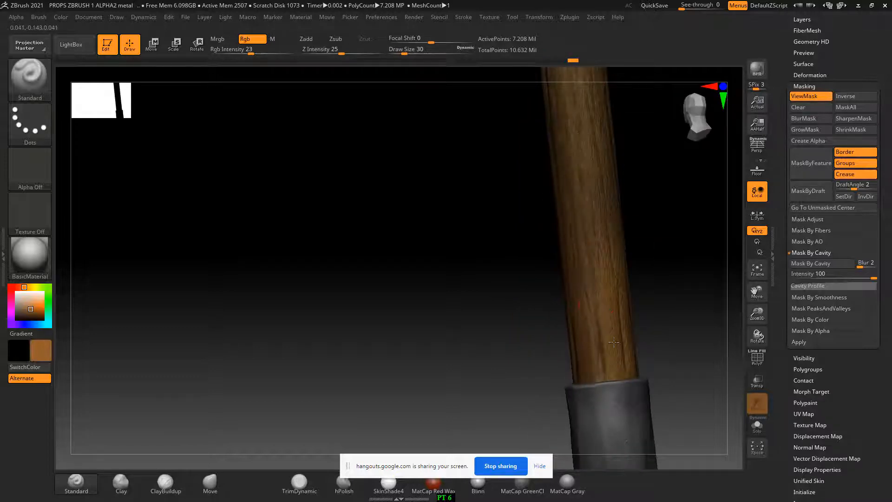
{"action": "mouse_move", "coordinate": [665, 293]}
{"action": "left_mouse_down"}
{"action": "mouse_move", "coordinate": [674, 259]}
{"action": "mouse_move", "coordinate": [695, 247]}
{"action": "mouse_move", "coordinate": [582, 273]}
{"action": "left_mouse_up"}
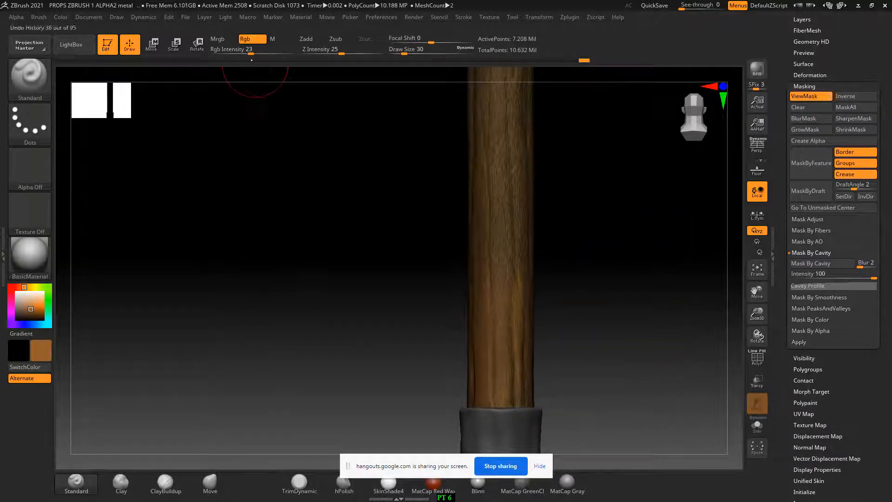
Step: Lower the Rgb Intensity to 11 and blend faint reddish brown up the shaft toward the upper metal collar
{"action": "left_click_drag", "start_coordinate": [252, 51], "coordinate": [248, 51]}
{"action": "left_click_drag", "start_coordinate": [578, 171], "coordinate": [588, 264], "text": "alt"}
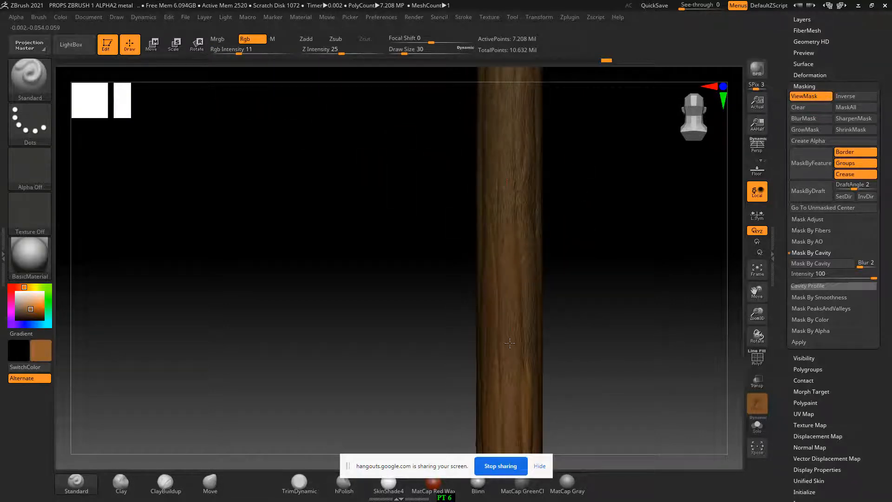
{"action": "left_click_drag", "start_coordinate": [606, 200], "coordinate": [609, 321], "text": "alt"}
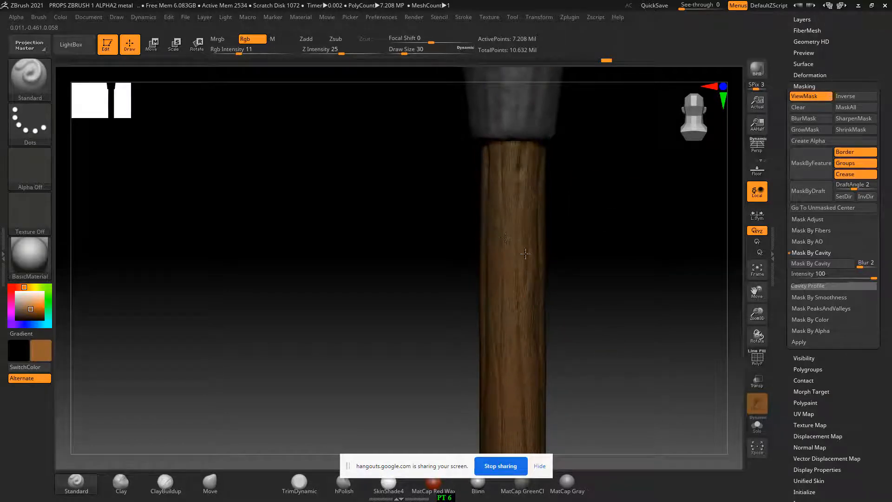
Step: Reduce the draw size to 10 and paint subtle reddish-brown strokes around the shaft's upper end beneath the metal collar
{"action": "mouse_move", "coordinate": [565, 236]}
{"action": "left_mouse_down"}
{"action": "mouse_move", "coordinate": [581, 231]}
{"action": "mouse_move", "coordinate": [567, 204]}
{"action": "left_mouse_up"}
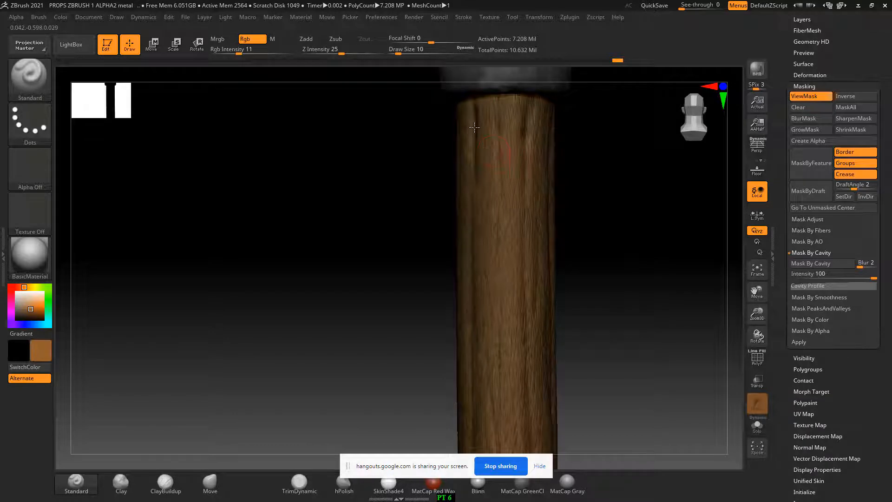
{"action": "left_click_drag", "start_coordinate": [640, 261], "coordinate": [601, 237]}
{"action": "left_click_drag", "start_coordinate": [456, 153], "coordinate": [434, 145]}
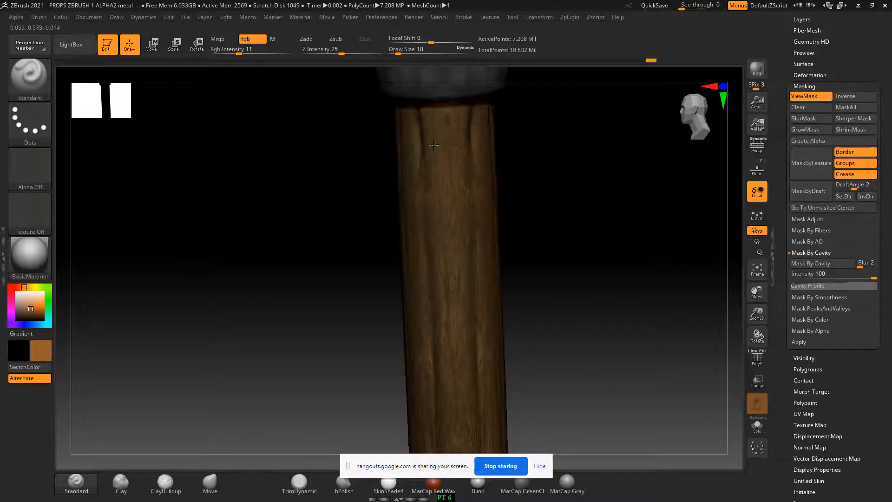
{"action": "mouse_move", "coordinate": [584, 244]}
{"action": "left_mouse_down"}
{"action": "mouse_move", "coordinate": [631, 235]}
{"action": "mouse_move", "coordinate": [595, 271]}
{"action": "mouse_move", "coordinate": [651, 272]}
{"action": "mouse_move", "coordinate": [629, 260]}
{"action": "left_mouse_up"}
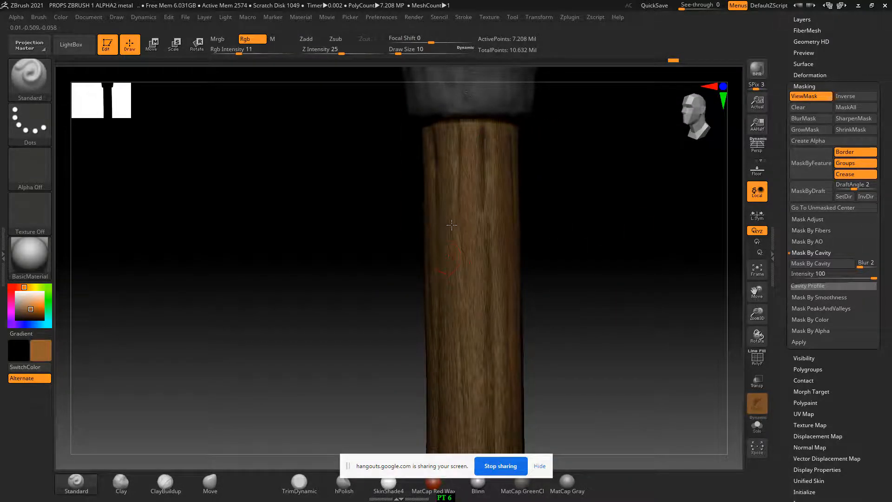
{"action": "left_click_drag", "start_coordinate": [551, 325], "coordinate": [602, 225]}
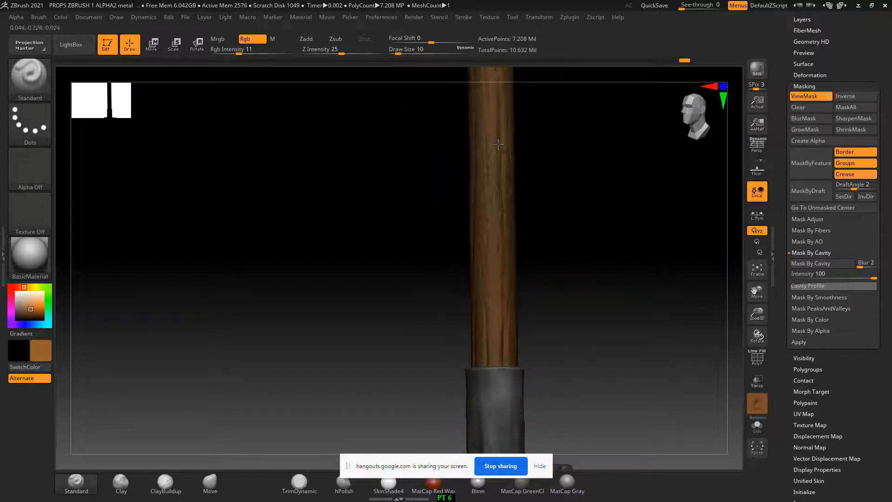
Step: Blend faint brown strokes over several sides of the lower shaft with a draw size of 10
{"action": "left_click_drag", "start_coordinate": [496, 193], "coordinate": [523, 154]}
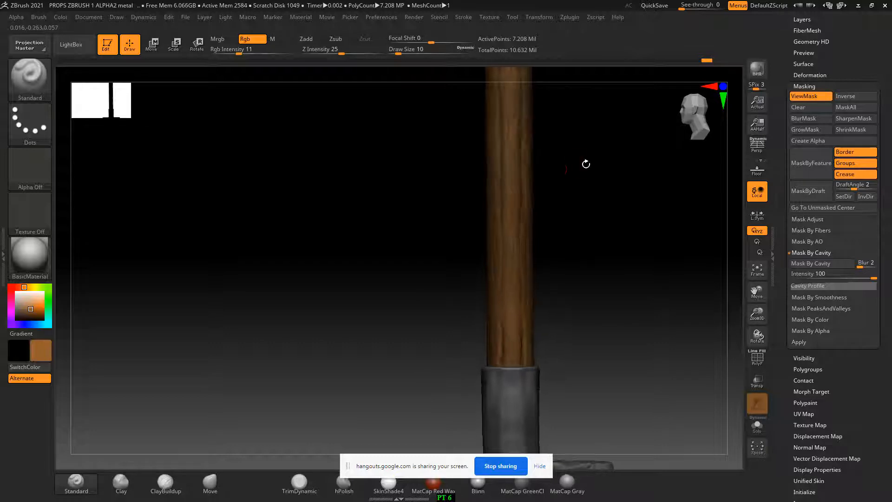
{"action": "left_click_drag", "start_coordinate": [585, 166], "coordinate": [564, 184]}
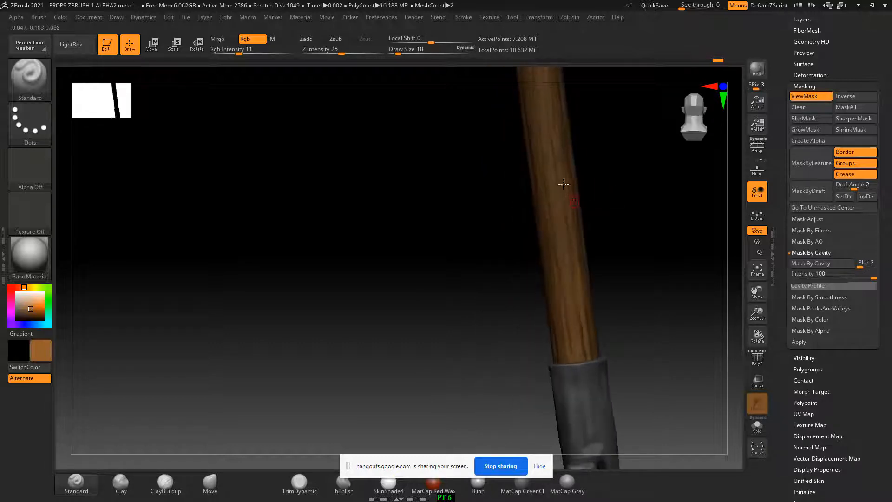
{"action": "left_click_drag", "start_coordinate": [602, 239], "coordinate": [488, 254]}
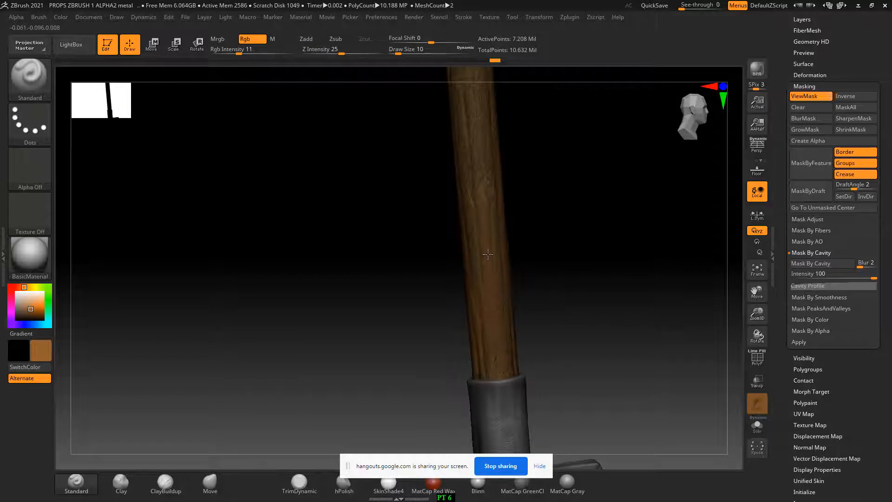
Step: Increase the draw size to 18 and brush soft brown around the shaft just above the lower metal sleeve
{"action": "left_click_drag", "start_coordinate": [531, 338], "coordinate": [479, 198]}
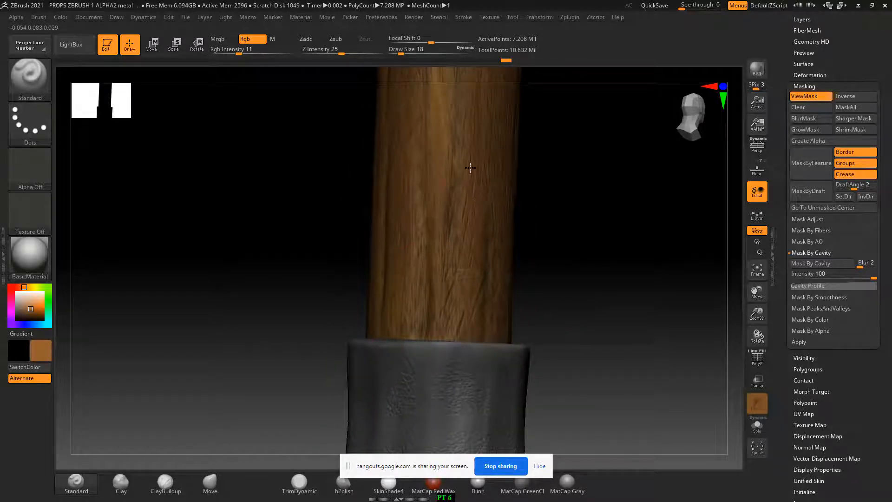
{"action": "left_click_drag", "start_coordinate": [570, 231], "coordinate": [522, 240]}
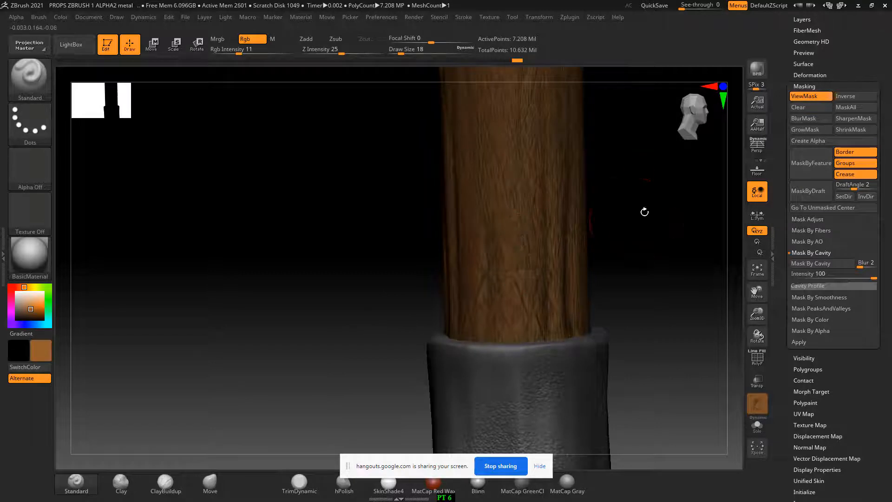
{"action": "left_click_drag", "start_coordinate": [644, 211], "coordinate": [561, 180]}
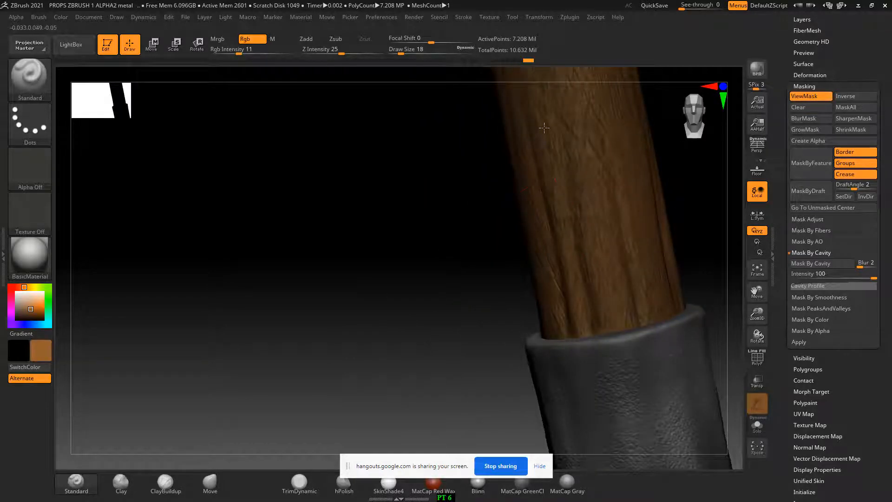
{"action": "left_click_drag", "start_coordinate": [681, 204], "coordinate": [540, 219]}
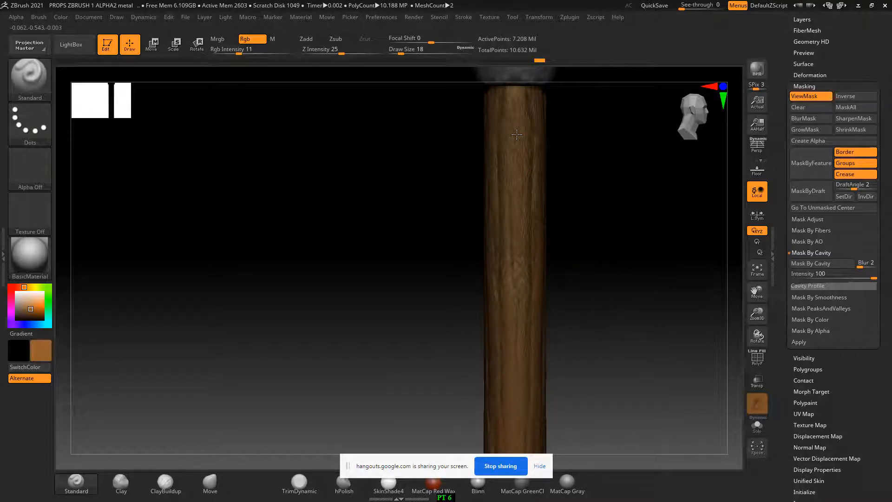
Step: Blend the same soft brown around the shaft's upper end beneath the metal collar and down its length
{"action": "left_click_drag", "start_coordinate": [593, 229], "coordinate": [500, 114]}
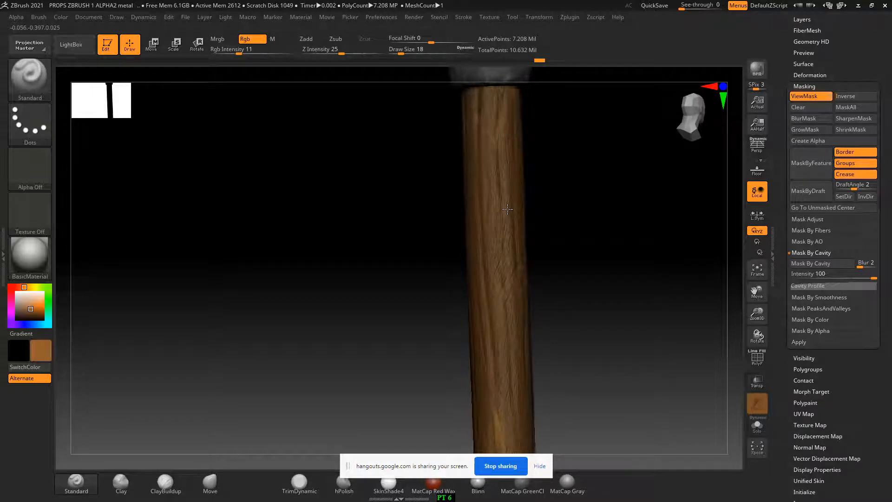
{"action": "left_click_drag", "start_coordinate": [626, 305], "coordinate": [618, 260], "text": "alt"}
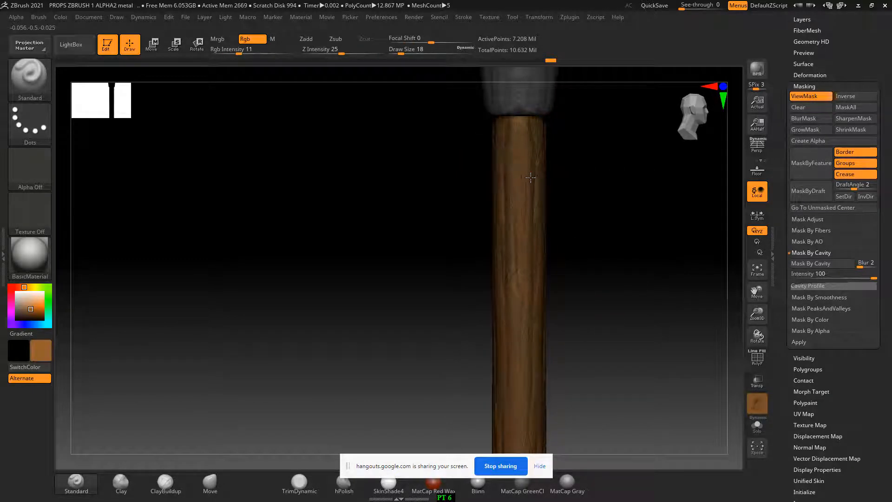
{"action": "left_click_drag", "start_coordinate": [595, 160], "coordinate": [565, 156]}
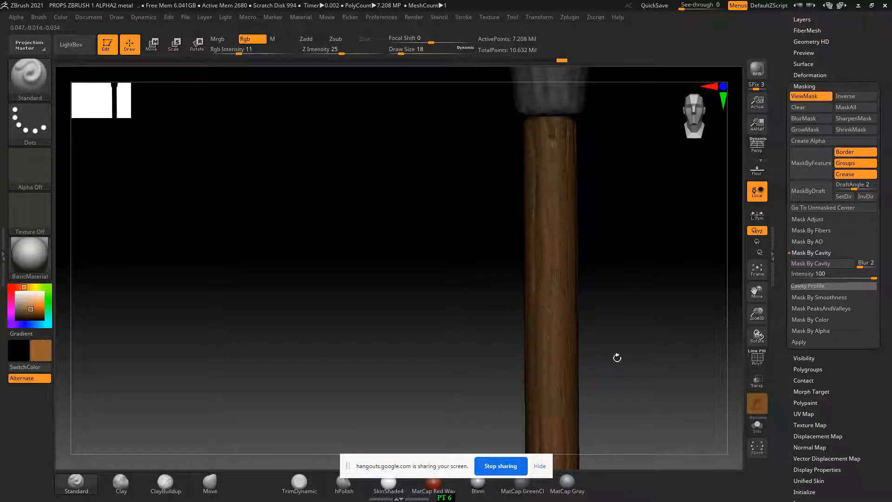
{"action": "right_click_drag", "start_coordinate": [561, 358], "coordinate": [576, 297], "text": "alt"}
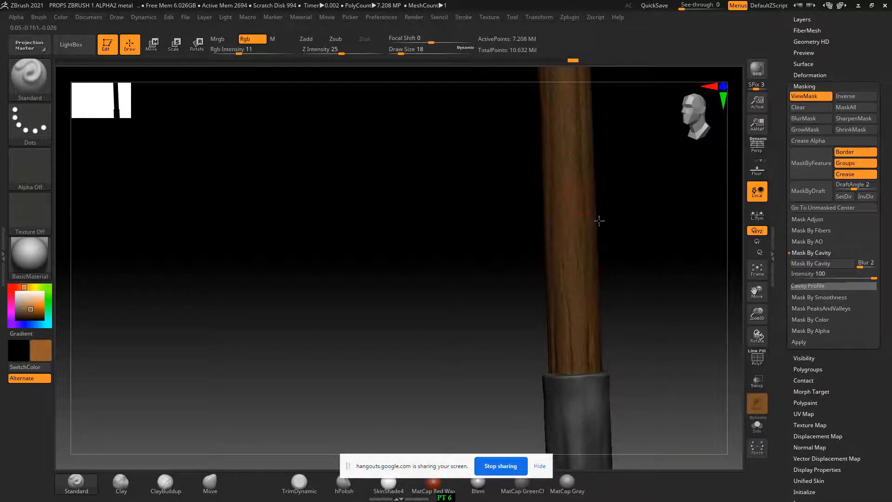
Step: Check the WOOD reference image in ACDSee Quick View for grain and color, then return to ZBrush
{"action": "key", "text": "alt+Tab"}
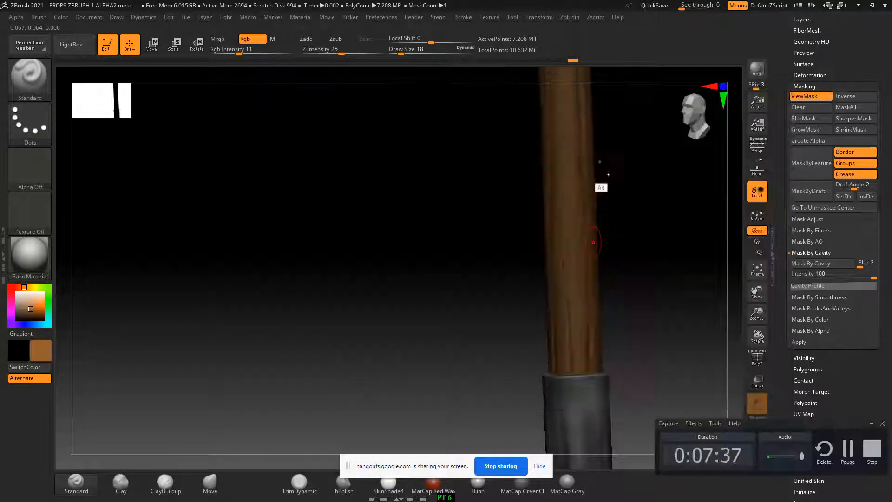
{"action": "key", "text": "alt+Tab"}
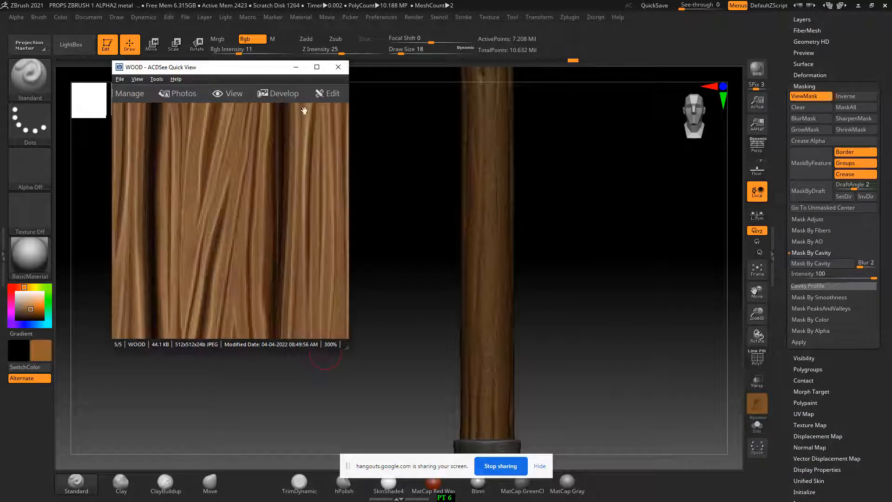
{"action": "left_click", "coordinate": [296, 68]}
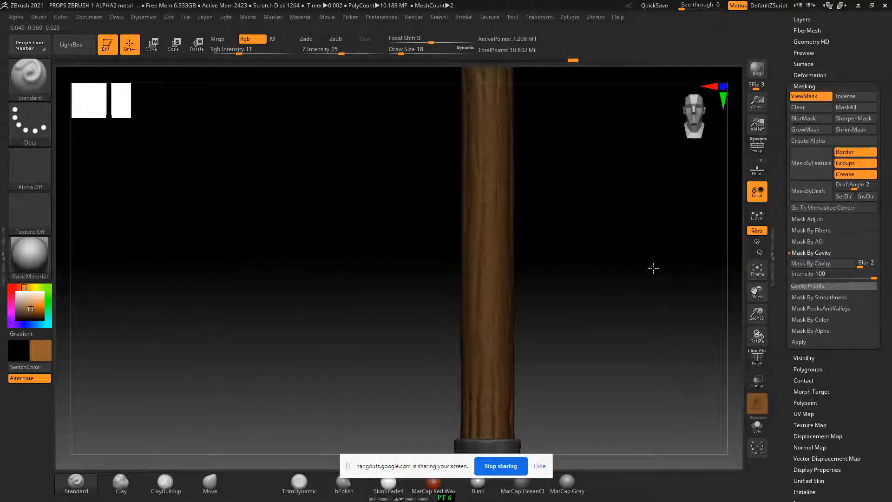
Step: Clear the shaft's mask and shift the paint color to a golden brown
{"action": "mouse_move", "coordinate": [640, 256]}
{"action": "left_mouse_down", "text": "ctrl"}
{"action": "mouse_move", "coordinate": [669, 352]}
{"action": "mouse_move", "coordinate": [674, 327]}
{"action": "mouse_move", "coordinate": [598, 241]}
{"action": "mouse_move", "coordinate": [609, 376]}
{"action": "mouse_move", "coordinate": [592, 287]}
{"action": "mouse_move", "coordinate": [595, 299]}
{"action": "mouse_move", "coordinate": [581, 302]}
{"action": "left_mouse_up", "text": "ctrl"}
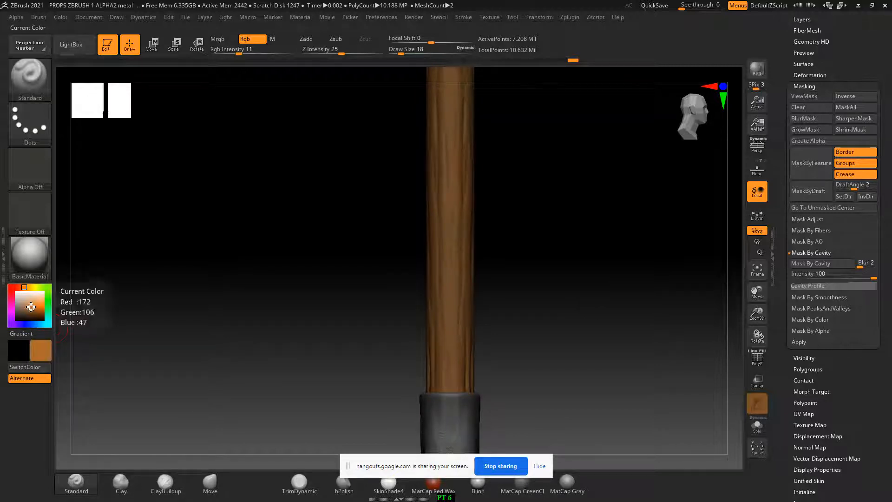
{"action": "left_click", "coordinate": [28, 286]}
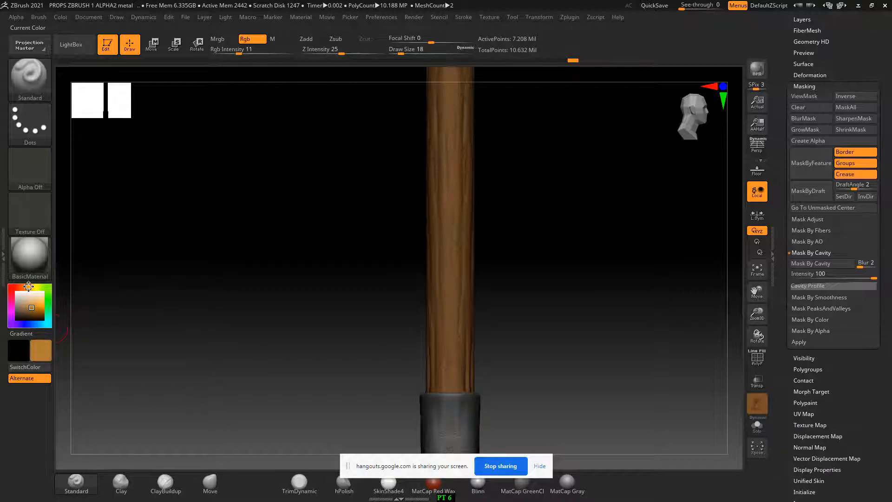
{"action": "mouse_move", "coordinate": [615, 295]}
{"action": "left_mouse_down"}
{"action": "mouse_move", "coordinate": [624, 357]}
{"action": "mouse_move", "coordinate": [606, 304]}
{"action": "mouse_move", "coordinate": [609, 341]}
{"action": "mouse_move", "coordinate": [587, 293]}
{"action": "mouse_move", "coordinate": [606, 294]}
{"action": "mouse_move", "coordinate": [614, 335]}
{"action": "mouse_move", "coordinate": [602, 273]}
{"action": "mouse_move", "coordinate": [608, 285]}
{"action": "mouse_move", "coordinate": [492, 323]}
{"action": "left_mouse_up"}
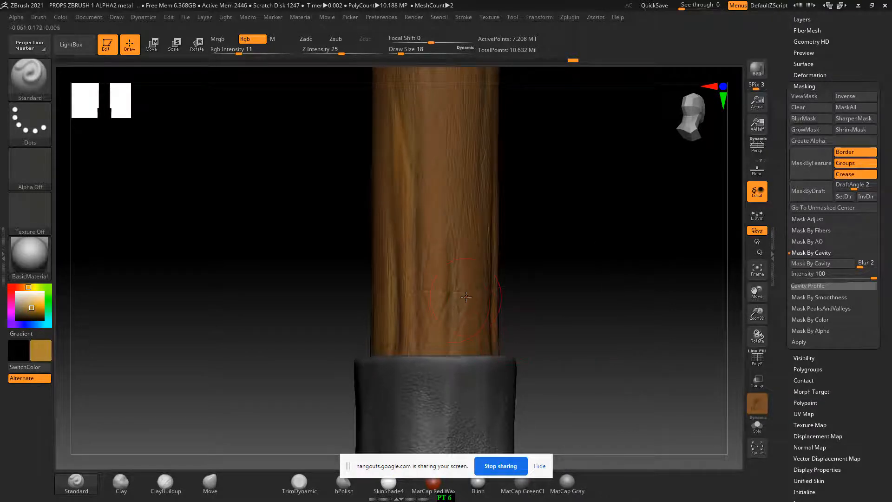
Step: Pick a dark yellowish brown and set the brush to draw size 13 with a Focal Shift of 30
{"action": "left_click", "coordinate": [34, 311]}
{"action": "left_click_drag", "start_coordinate": [34, 313], "coordinate": [37, 314]}
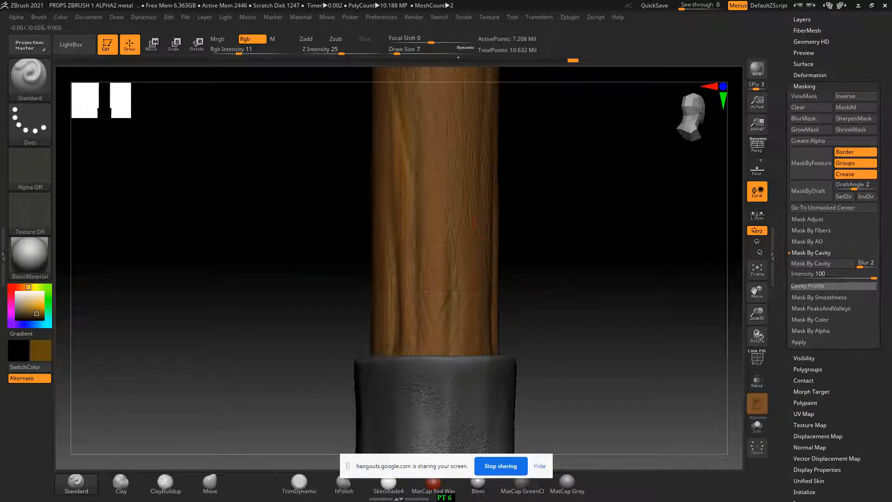
{"action": "type", "text": "7"}
{"action": "mouse_move", "coordinate": [400, 49]}
{"action": "left_mouse_down"}
{"action": "mouse_move", "coordinate": [409, 49]}
{"action": "mouse_move", "coordinate": [400, 49]}
{"action": "left_mouse_up"}
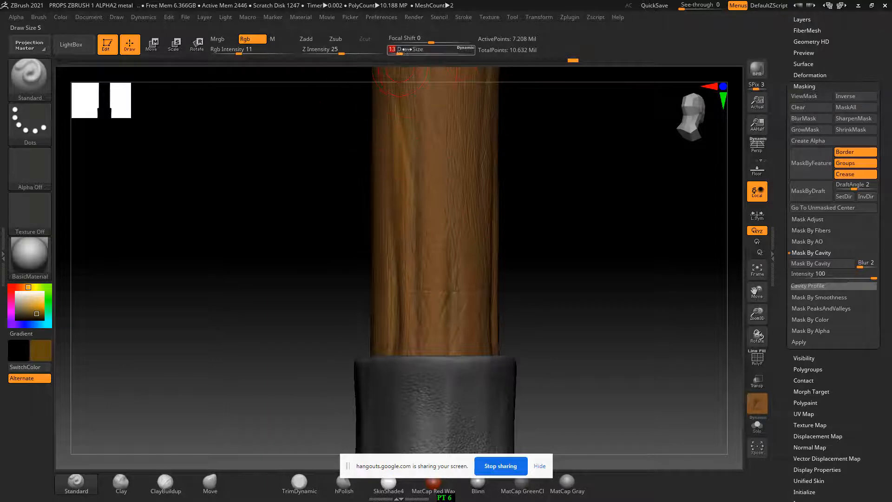
{"action": "left_click", "coordinate": [432, 40]}
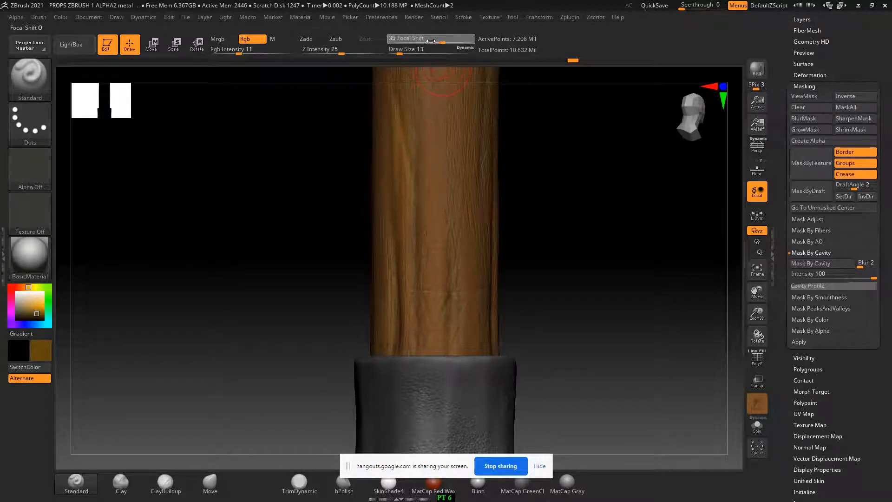
Step: Reduce the draw size to 4 and paint thin dark-brown grain lines on the shaft above the lower metal sleeve
{"action": "mouse_move", "coordinate": [446, 252]}
{"action": "left_mouse_down"}
{"action": "mouse_move", "coordinate": [449, 260]}
{"action": "mouse_move", "coordinate": [452, 248]}
{"action": "mouse_move", "coordinate": [450, 262]}
{"action": "left_mouse_up"}
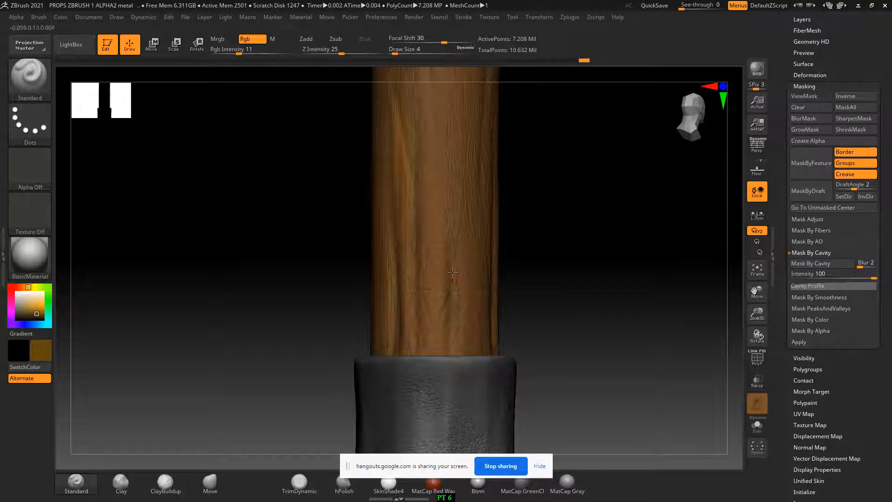
{"action": "left_click_drag", "start_coordinate": [452, 298], "coordinate": [453, 342]}
{"action": "mouse_move", "coordinate": [536, 277]}
{"action": "left_mouse_down"}
{"action": "mouse_move", "coordinate": [578, 266]}
{"action": "mouse_move", "coordinate": [399, 213]}
{"action": "left_mouse_up"}
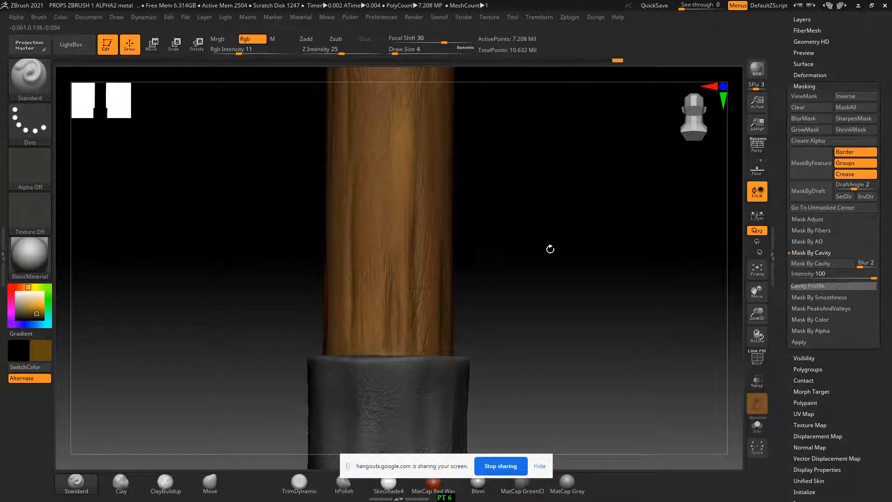
{"action": "left_click_drag", "start_coordinate": [550, 249], "coordinate": [383, 235]}
{"action": "left_click_drag", "start_coordinate": [357, 178], "coordinate": [350, 203]}
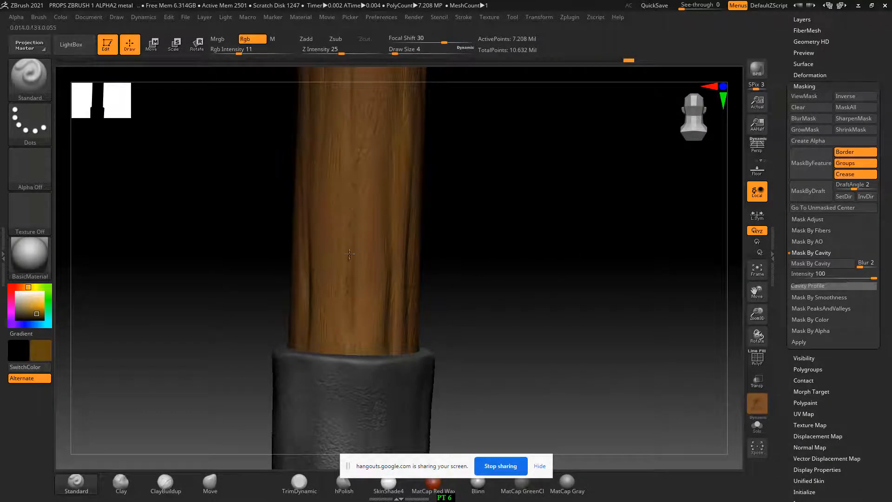
Step: Paint thin dark-brown grain lines on the remaining sides of the shaft's lower end
{"action": "left_click_drag", "start_coordinate": [516, 304], "coordinate": [524, 265]}
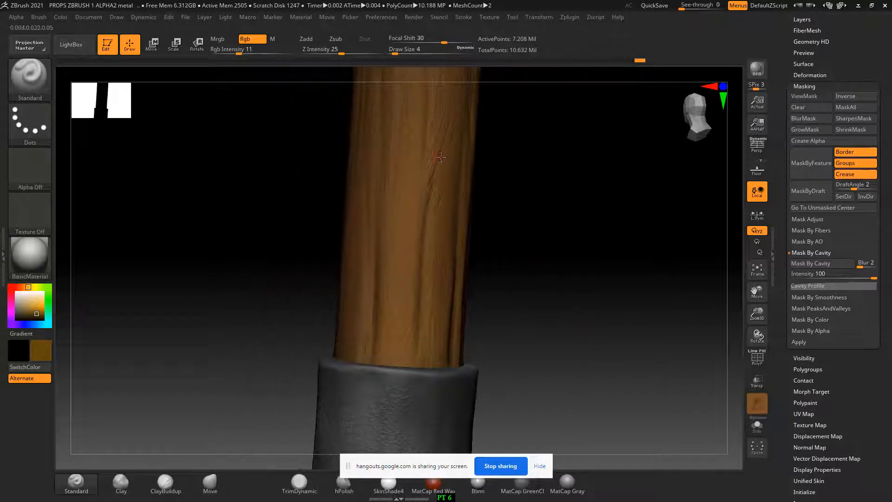
{"action": "right_click_drag", "start_coordinate": [428, 253], "coordinate": [414, 285]}
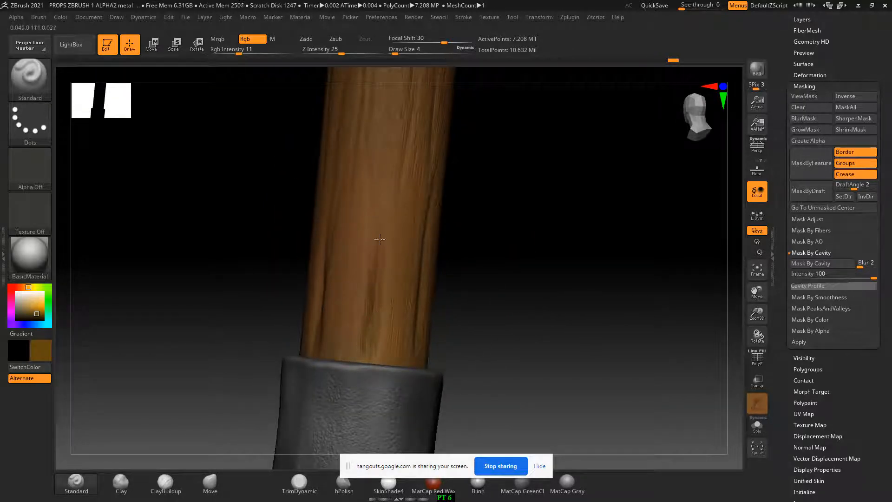
{"action": "left_click_drag", "start_coordinate": [458, 278], "coordinate": [534, 251]}
{"action": "right_click_drag", "start_coordinate": [319, 264], "coordinate": [534, 253]}
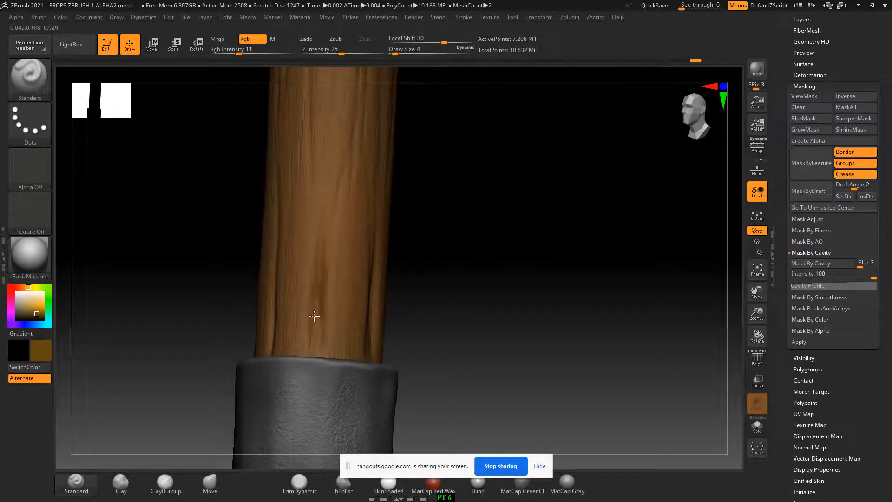
Step: Continue the fine dark-brown grain strokes up the middle of the shaft, covering its different sides
{"action": "left_click_drag", "start_coordinate": [503, 196], "coordinate": [540, 296], "text": "alt"}
{"action": "left_click_drag", "start_coordinate": [576, 223], "coordinate": [518, 225]}
{"action": "mouse_move", "coordinate": [539, 255]}
{"action": "left_mouse_down"}
{"action": "mouse_move", "coordinate": [548, 207]}
{"action": "mouse_move", "coordinate": [564, 191]}
{"action": "mouse_move", "coordinate": [571, 211]}
{"action": "mouse_move", "coordinate": [546, 254]}
{"action": "left_mouse_up"}
{"action": "left_click_drag", "start_coordinate": [434, 312], "coordinate": [476, 232]}
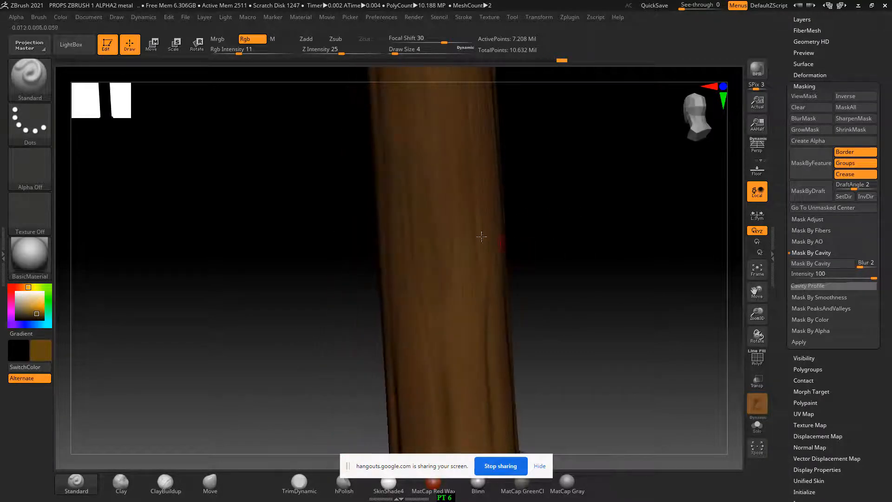
{"action": "left_click_drag", "start_coordinate": [622, 272], "coordinate": [579, 393]}
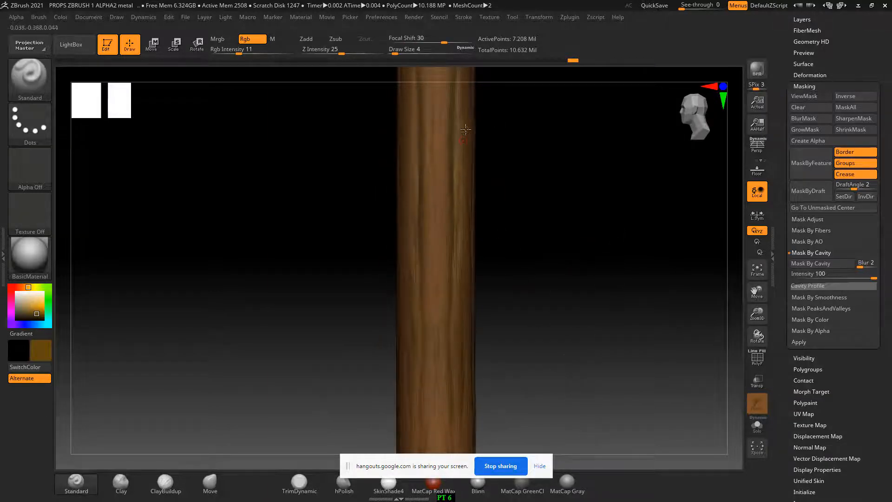
{"action": "left_click_drag", "start_coordinate": [484, 88], "coordinate": [491, 135], "text": "alt"}
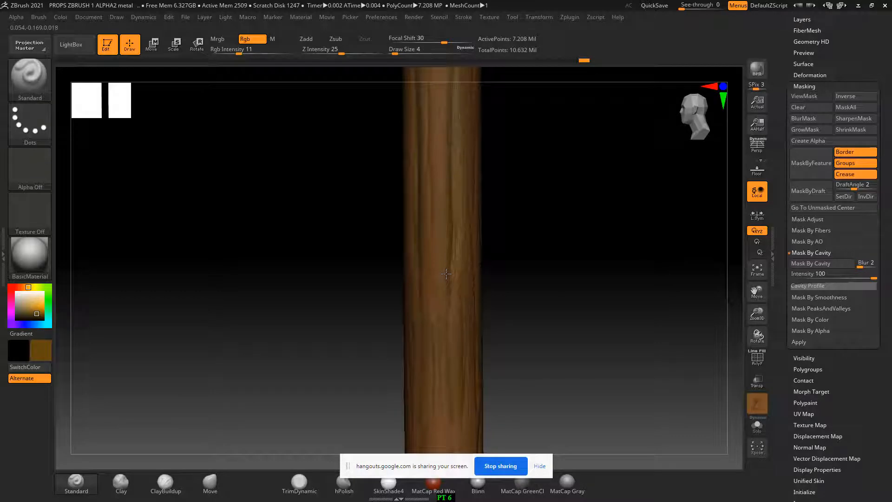
{"action": "left_click_drag", "start_coordinate": [563, 216], "coordinate": [530, 205]}
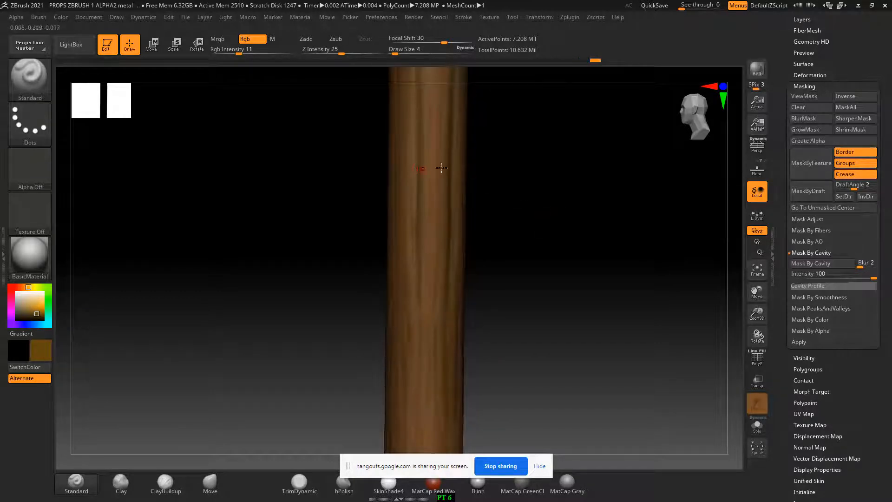
{"action": "right_click_drag", "start_coordinate": [441, 168], "coordinate": [518, 147]}
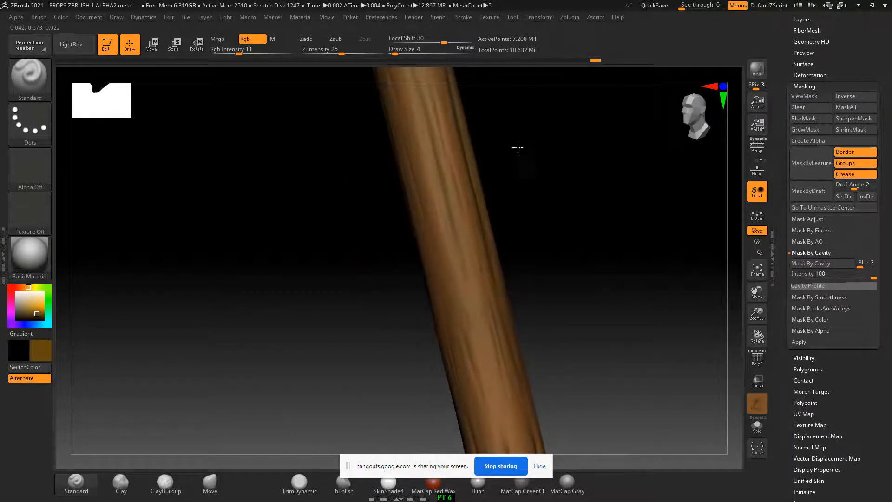
Step: Isolate the shaft with Solo and add fine dark-brown grain strokes along its upper section
{"action": "left_click_drag", "start_coordinate": [558, 165], "coordinate": [611, 189], "text": "shift"}
{"action": "left_click_drag", "start_coordinate": [599, 267], "coordinate": [613, 246], "text": "alt"}
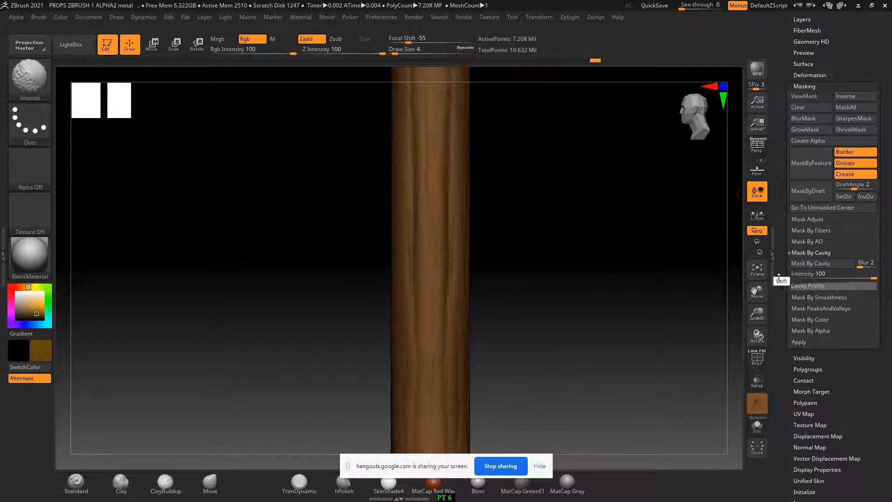
{"action": "left_click", "coordinate": [758, 428]}
{"action": "left_click_drag", "start_coordinate": [611, 279], "coordinate": [555, 226]}
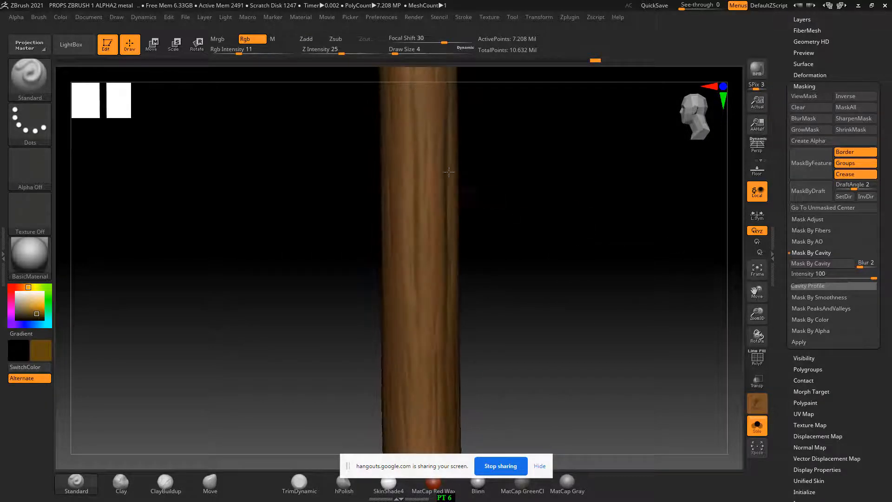
{"action": "right_click_drag", "start_coordinate": [408, 82], "coordinate": [420, 104]}
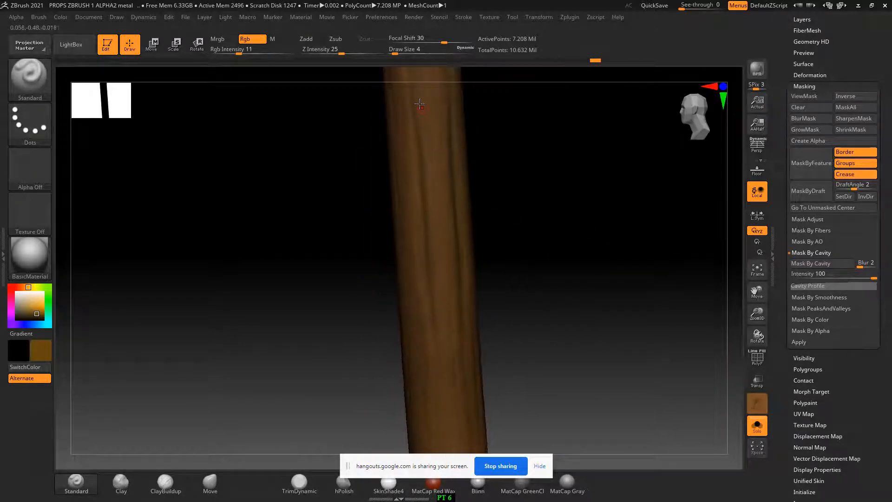
{"action": "left_click_drag", "start_coordinate": [524, 235], "coordinate": [507, 195]}
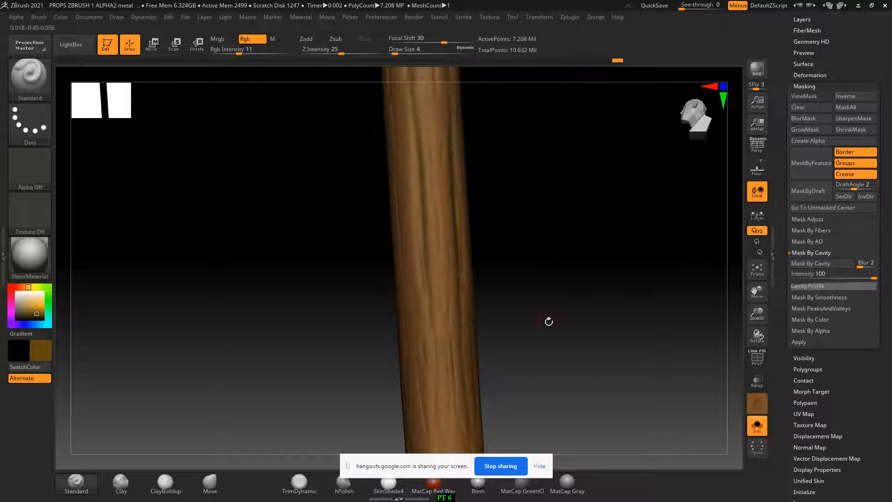
Step: Paint more fine dark-brown grain strokes on the isolated shaft's lower section and along its middle
{"action": "left_click_drag", "start_coordinate": [547, 319], "coordinate": [538, 250]}
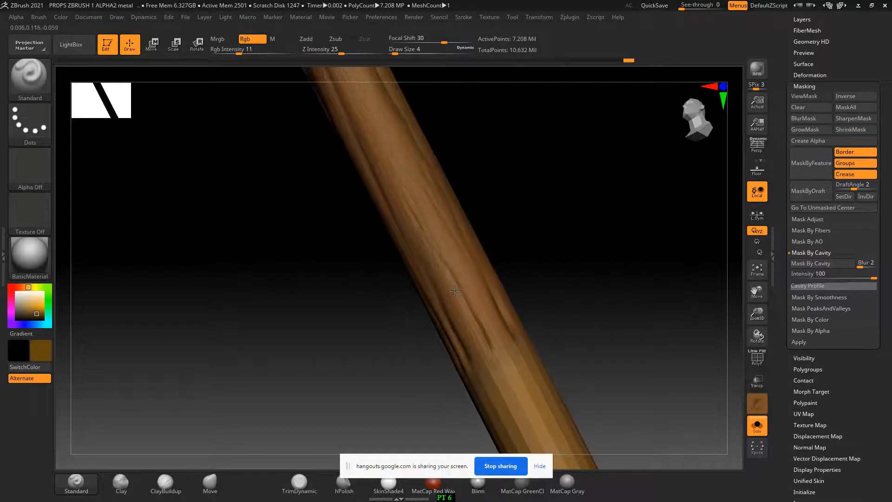
{"action": "left_click_drag", "start_coordinate": [454, 291], "coordinate": [485, 342]}
{"action": "mouse_move", "coordinate": [538, 266]}
{"action": "left_mouse_down"}
{"action": "mouse_move", "coordinate": [558, 265]}
{"action": "mouse_move", "coordinate": [572, 281]}
{"action": "mouse_move", "coordinate": [594, 237]}
{"action": "mouse_move", "coordinate": [572, 349]}
{"action": "mouse_move", "coordinate": [558, 352]}
{"action": "mouse_move", "coordinate": [576, 301]}
{"action": "left_mouse_up"}
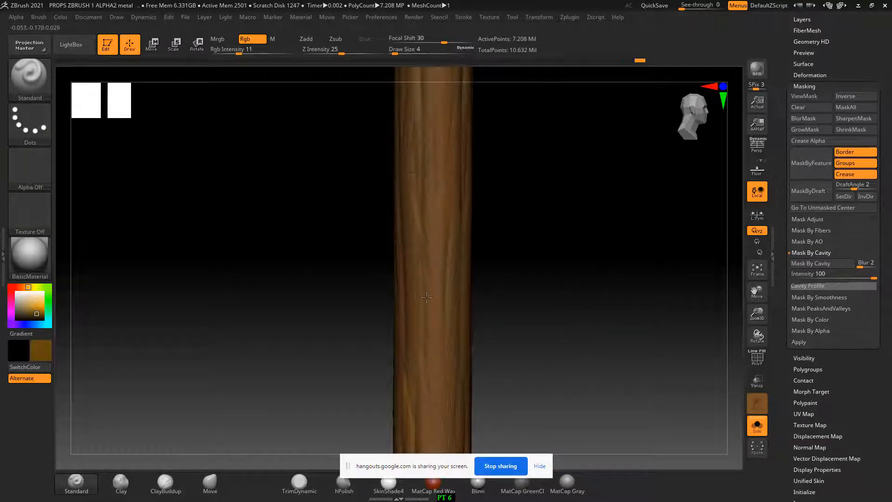
{"action": "left_click_drag", "start_coordinate": [427, 298], "coordinate": [421, 292]}
Step: Paint fine dark-brown grain strokes around the shaft's upper end, covering its adjacent sides
{"action": "left_click_drag", "start_coordinate": [551, 190], "coordinate": [542, 318], "text": "alt"}
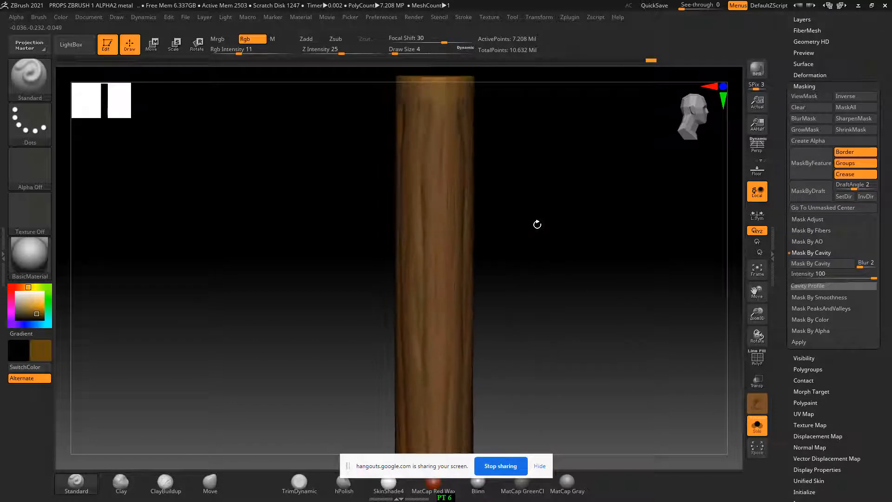
{"action": "left_click_drag", "start_coordinate": [537, 223], "coordinate": [471, 186]}
{"action": "left_click_drag", "start_coordinate": [436, 115], "coordinate": [426, 167]}
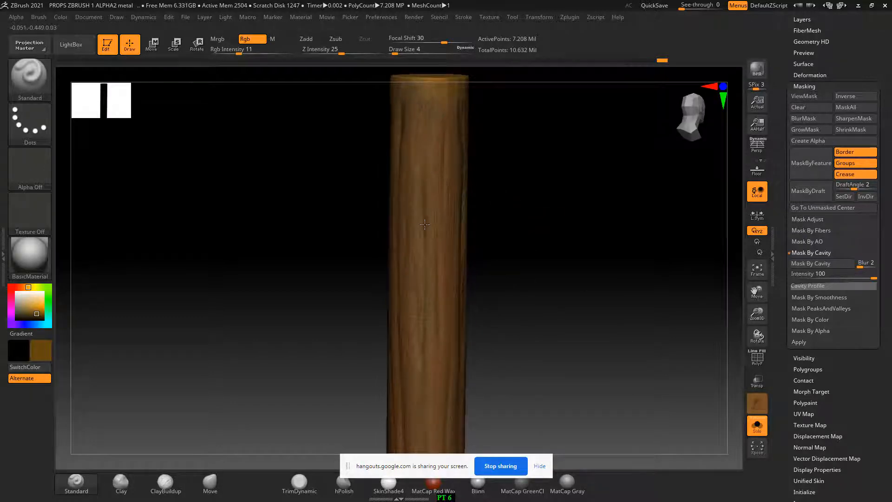
{"action": "left_click_drag", "start_coordinate": [424, 225], "coordinate": [426, 260]}
{"action": "left_click_drag", "start_coordinate": [479, 264], "coordinate": [520, 236]}
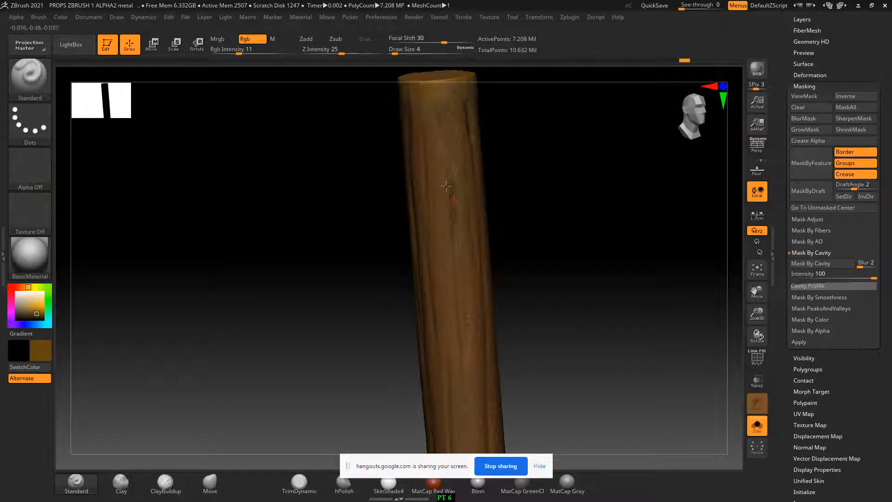
{"action": "mouse_move", "coordinate": [571, 221]}
{"action": "left_mouse_down"}
{"action": "mouse_move", "coordinate": [494, 140]}
{"action": "mouse_move", "coordinate": [481, 223]}
{"action": "left_mouse_up"}
{"action": "left_click_drag", "start_coordinate": [528, 279], "coordinate": [558, 291]}
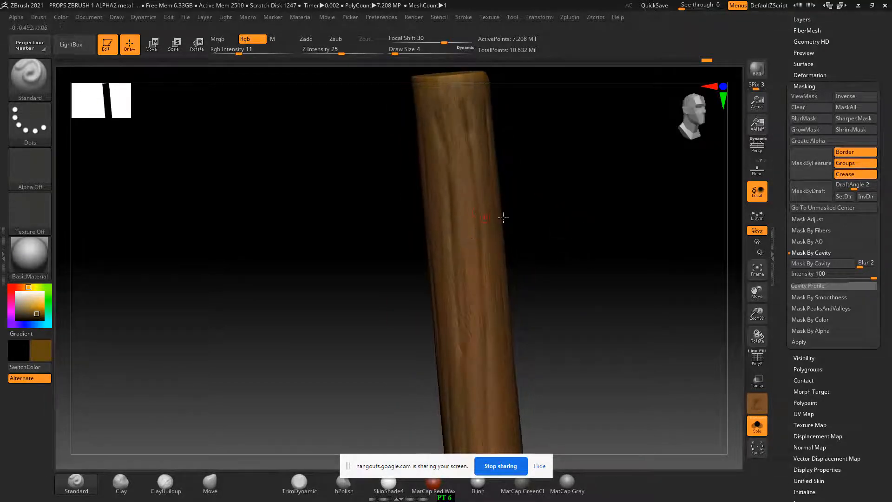
Step: Add thin dark-brown grain lines along the front and neighbouring side of the shaft's middle section
{"action": "left_click_drag", "start_coordinate": [503, 217], "coordinate": [492, 198]}
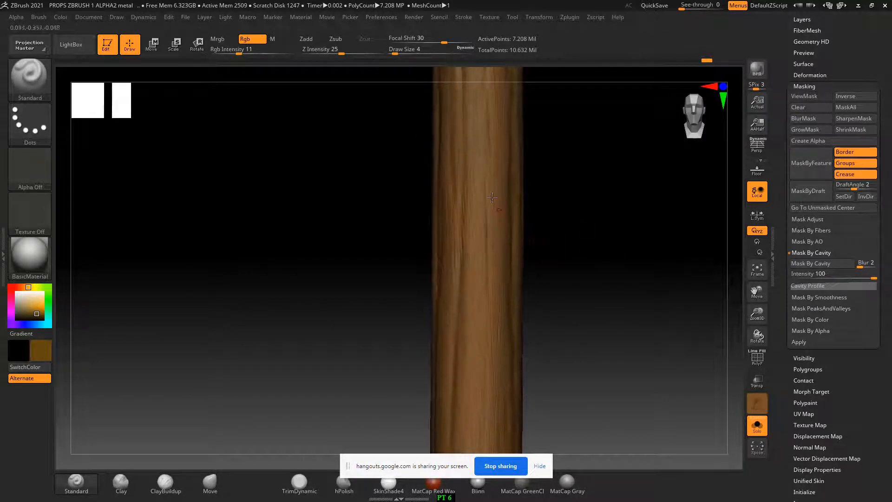
{"action": "left_click_drag", "start_coordinate": [484, 258], "coordinate": [486, 301]}
{"action": "mouse_move", "coordinate": [589, 317]}
{"action": "left_mouse_down"}
{"action": "mouse_move", "coordinate": [612, 242]}
{"action": "mouse_move", "coordinate": [548, 288]}
{"action": "left_mouse_up"}
{"action": "left_click_drag", "start_coordinate": [493, 241], "coordinate": [496, 262]}
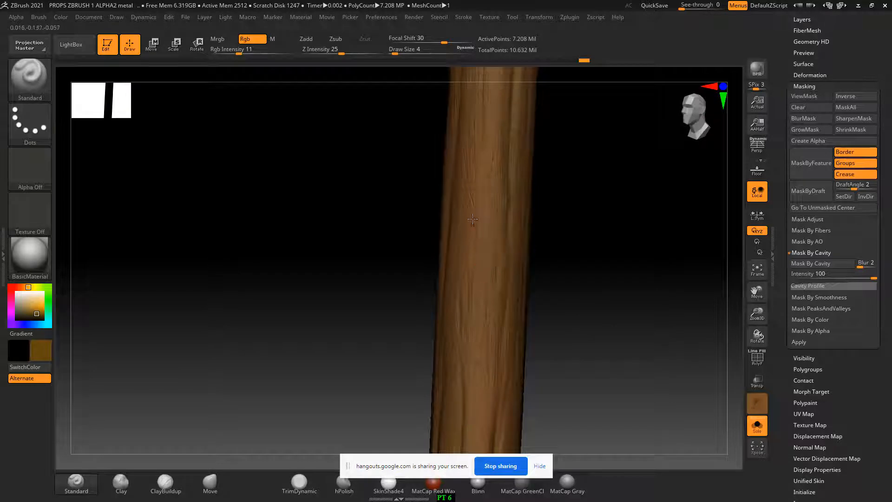
{"action": "left_click_drag", "start_coordinate": [472, 228], "coordinate": [471, 277]}
{"action": "left_click", "coordinate": [455, 283]}
{"action": "left_click_drag", "start_coordinate": [576, 234], "coordinate": [542, 238]}
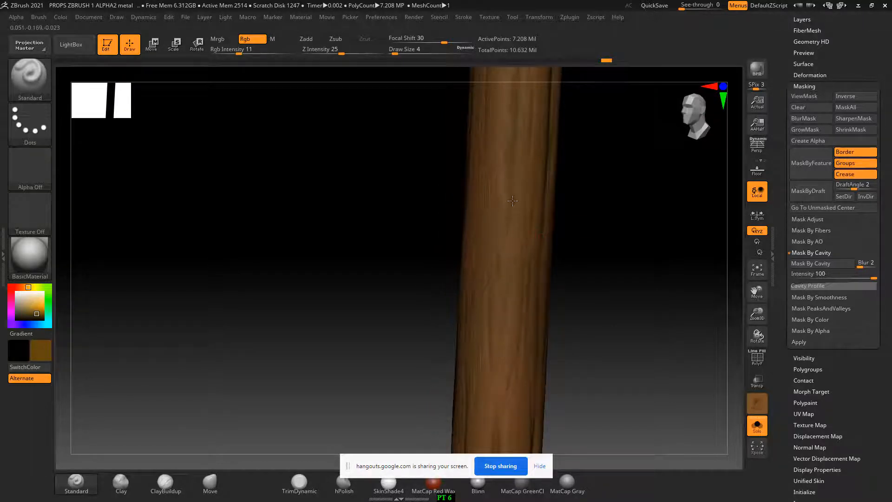
Step: Fill the gaps near the shaft's lower end with short dark-brown grain strokes
{"action": "mouse_move", "coordinate": [643, 241]}
{"action": "left_mouse_down"}
{"action": "mouse_move", "coordinate": [646, 318]}
{"action": "mouse_move", "coordinate": [593, 194]}
{"action": "mouse_move", "coordinate": [579, 231]}
{"action": "left_mouse_up"}
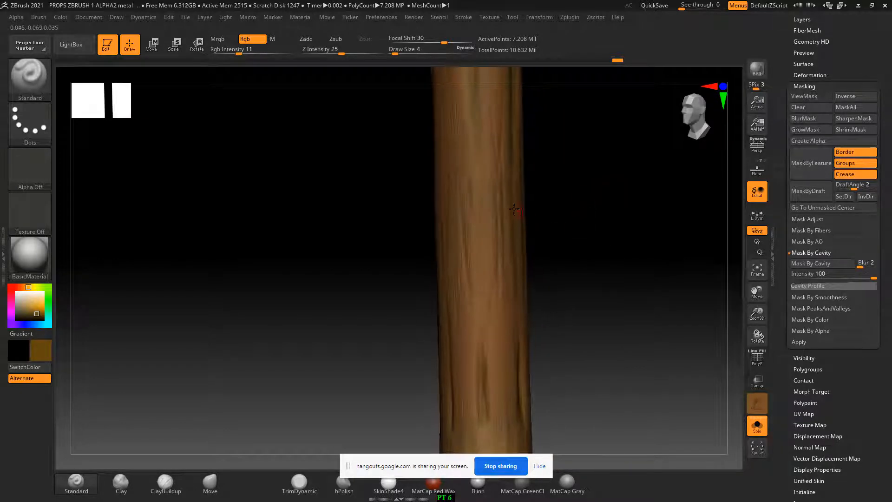
{"action": "left_click_drag", "start_coordinate": [494, 261], "coordinate": [497, 280]}
{"action": "left_click_drag", "start_coordinate": [554, 298], "coordinate": [578, 274]}
{"action": "mouse_move", "coordinate": [518, 230]}
{"action": "left_mouse_down"}
{"action": "mouse_move", "coordinate": [519, 219]}
{"action": "mouse_move", "coordinate": [548, 241]}
{"action": "mouse_move", "coordinate": [535, 278]}
{"action": "left_mouse_up"}
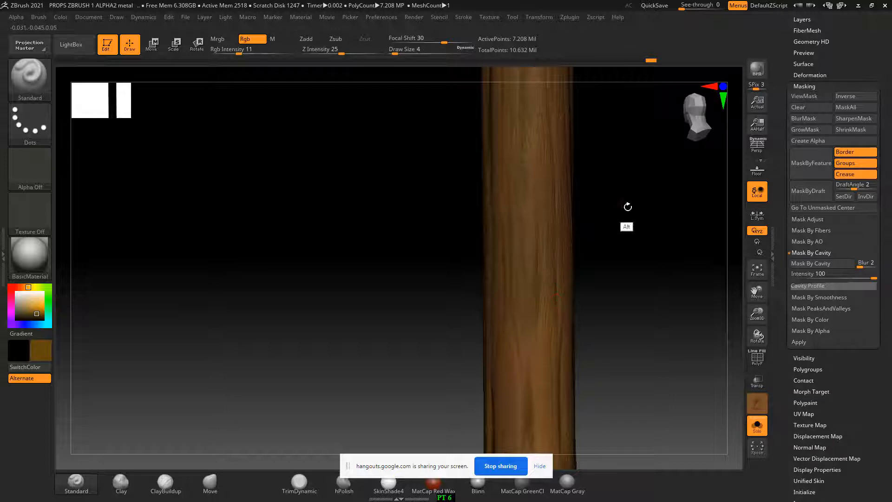
Step: Continue the dark-brown grain strokes from the shaft's upper end down to its middle on further sides
{"action": "mouse_move", "coordinate": [627, 207]}
{"action": "left_mouse_down"}
{"action": "mouse_move", "coordinate": [572, 241]}
{"action": "mouse_move", "coordinate": [618, 245]}
{"action": "mouse_move", "coordinate": [613, 288]}
{"action": "mouse_move", "coordinate": [564, 185]}
{"action": "mouse_move", "coordinate": [576, 160]}
{"action": "mouse_move", "coordinate": [523, 158]}
{"action": "left_mouse_up"}
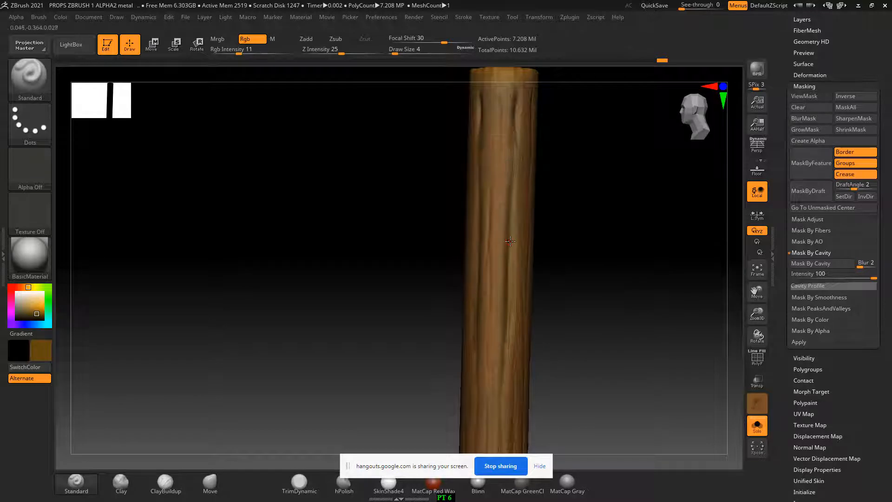
{"action": "left_click_drag", "start_coordinate": [510, 241], "coordinate": [566, 193]}
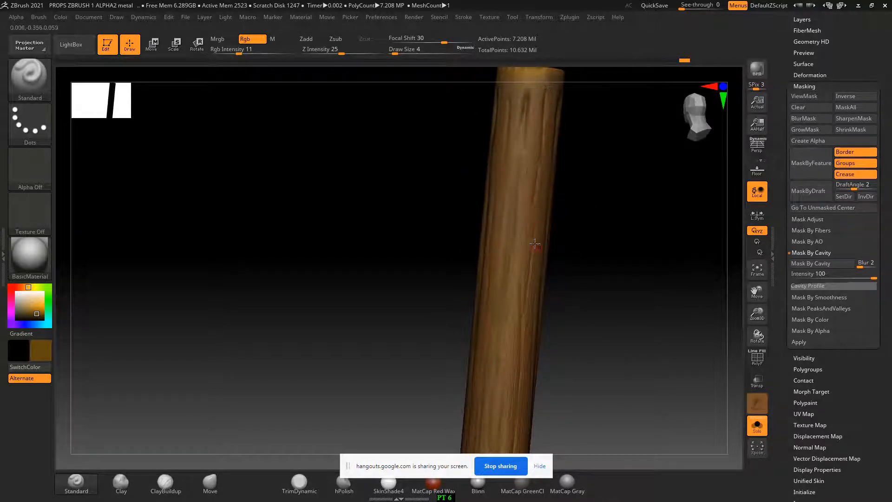
{"action": "left_click_drag", "start_coordinate": [564, 263], "coordinate": [609, 273]}
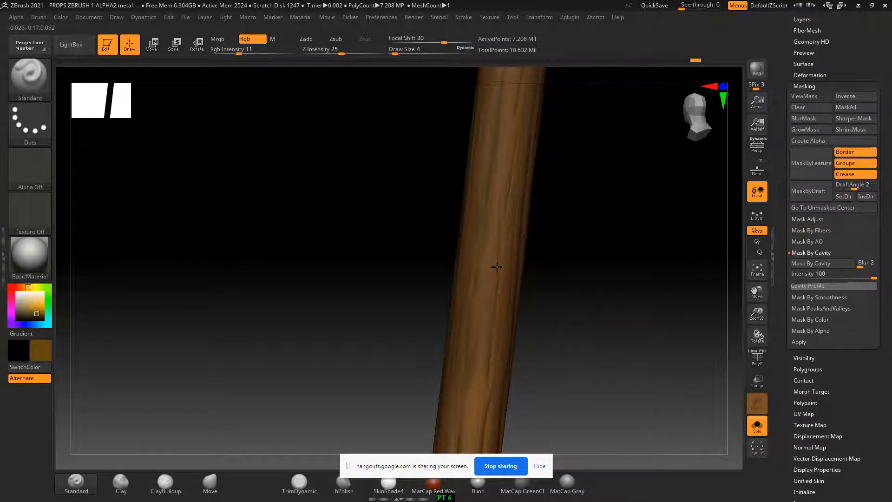
{"action": "left_click_drag", "start_coordinate": [539, 298], "coordinate": [566, 265]}
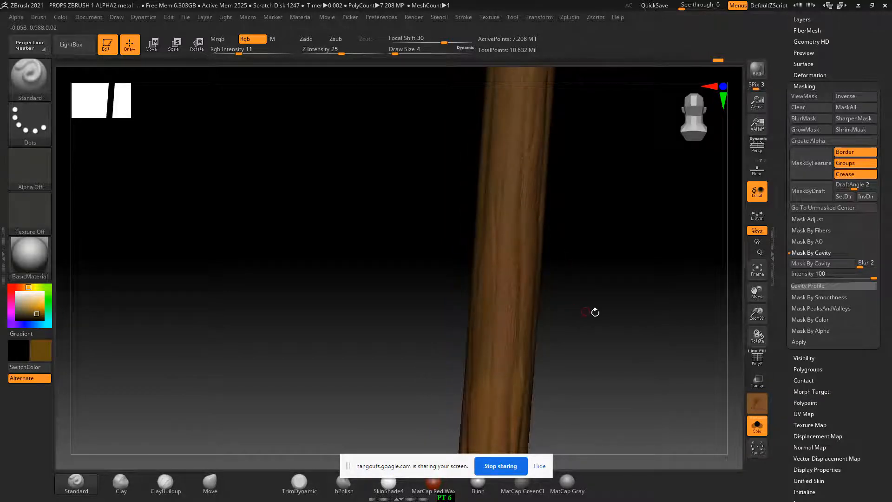
{"action": "left_click_drag", "start_coordinate": [594, 313], "coordinate": [516, 286]}
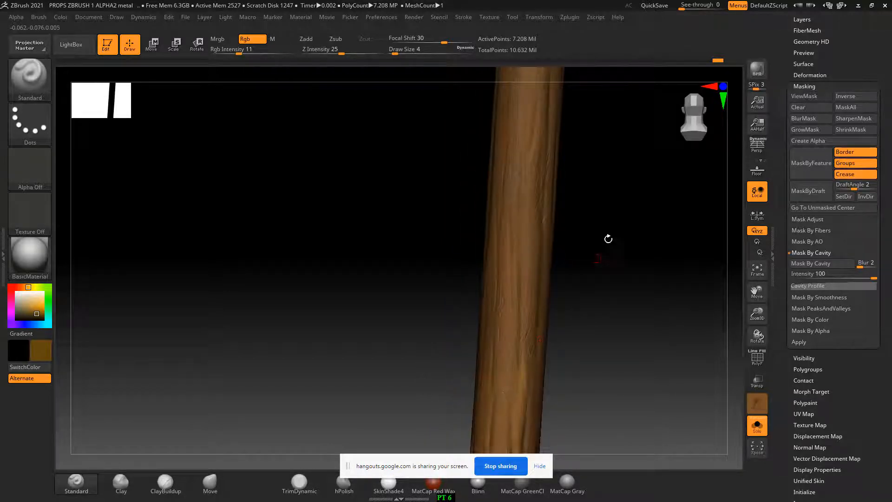
Step: Extend the fine grain strokes down the shaft's remaining sides, from the upper end to the lower section
{"action": "left_click_drag", "start_coordinate": [608, 239], "coordinate": [554, 125]}
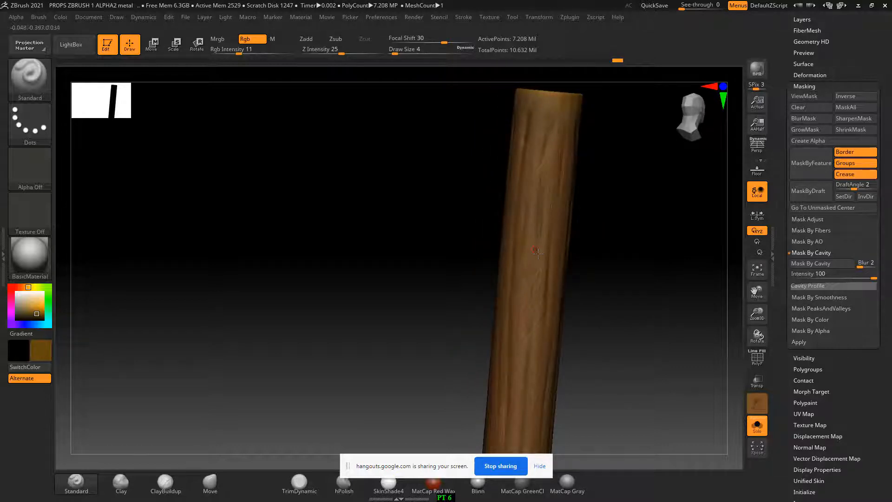
{"action": "left_click_drag", "start_coordinate": [532, 301], "coordinate": [548, 213]}
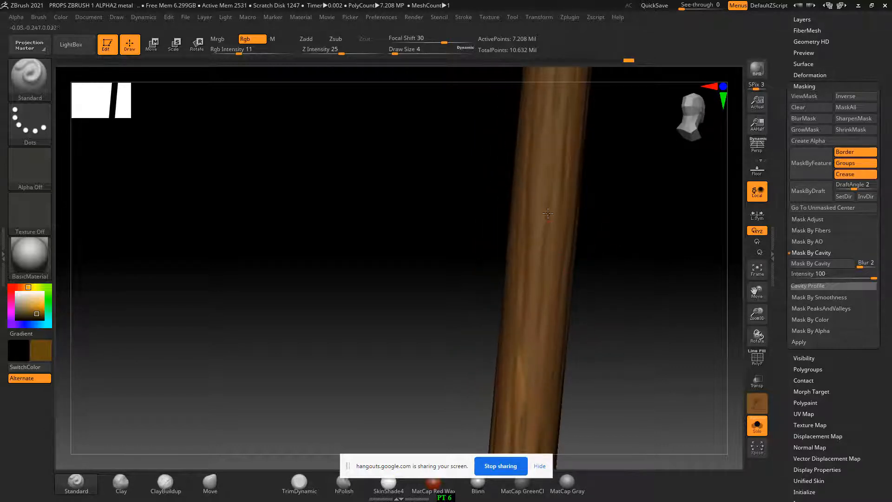
{"action": "left_click_drag", "start_coordinate": [600, 279], "coordinate": [572, 215]}
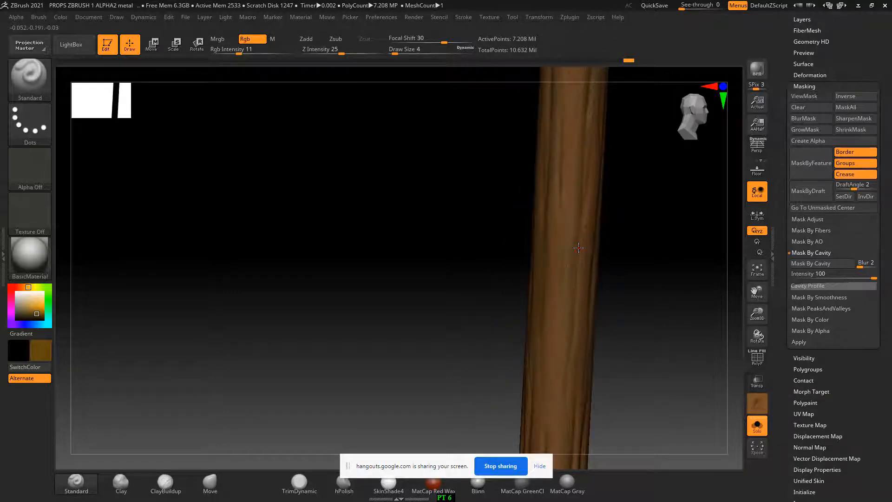
{"action": "left_click_drag", "start_coordinate": [637, 305], "coordinate": [573, 301]}
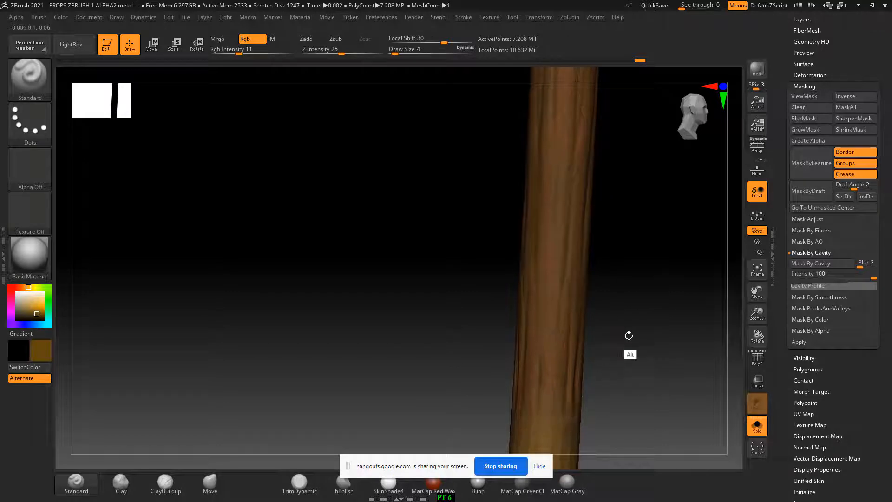
Step: Touch up the grain strokes near the shaft's top end and turn off Solo to show the whole prop
{"action": "left_click_drag", "start_coordinate": [629, 335], "coordinate": [576, 243]}
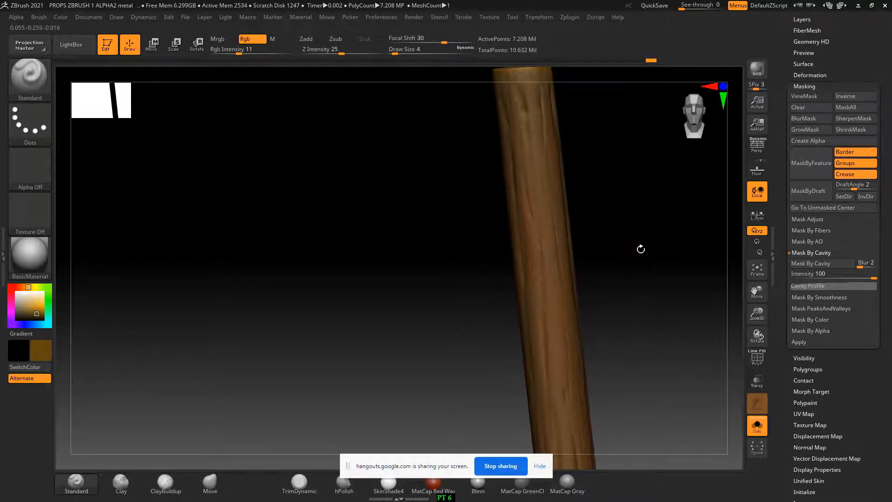
{"action": "left_click_drag", "start_coordinate": [640, 249], "coordinate": [612, 285]}
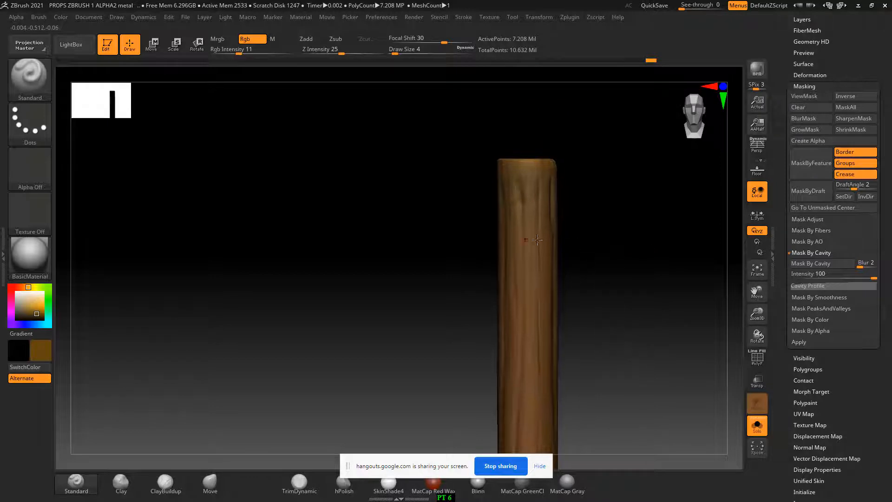
{"action": "left_click", "coordinate": [712, 408]}
{"action": "left_click_drag", "start_coordinate": [712, 408], "coordinate": [652, 347]}
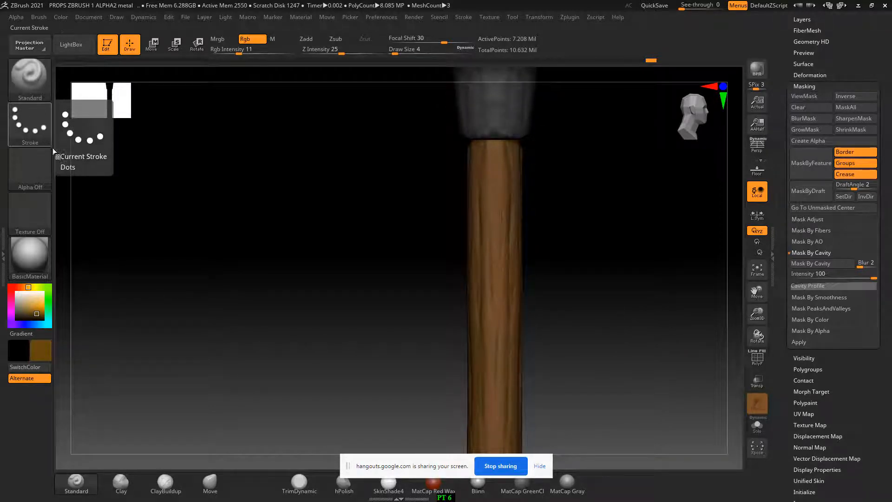
Step: Set the stroke type to Spray with a lighter golden brown at draw size 8, and spray it over the upper shaft
{"action": "left_click", "coordinate": [36, 128]}
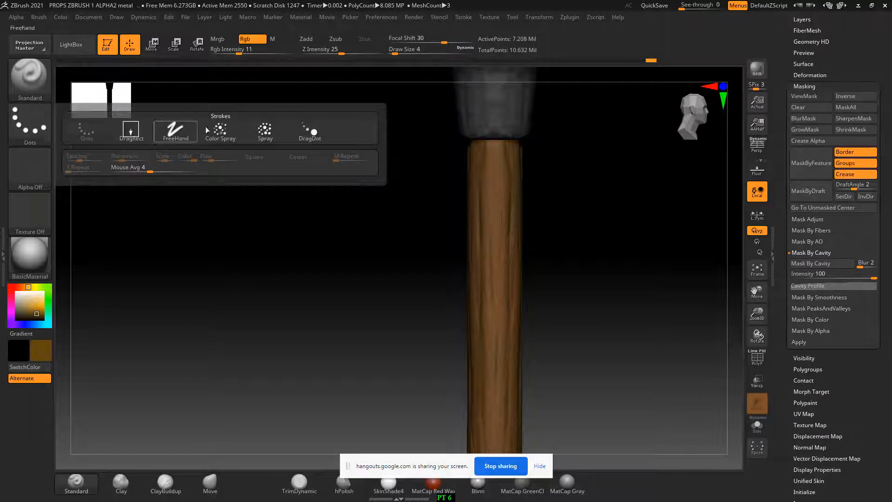
{"action": "left_click", "coordinate": [266, 132]}
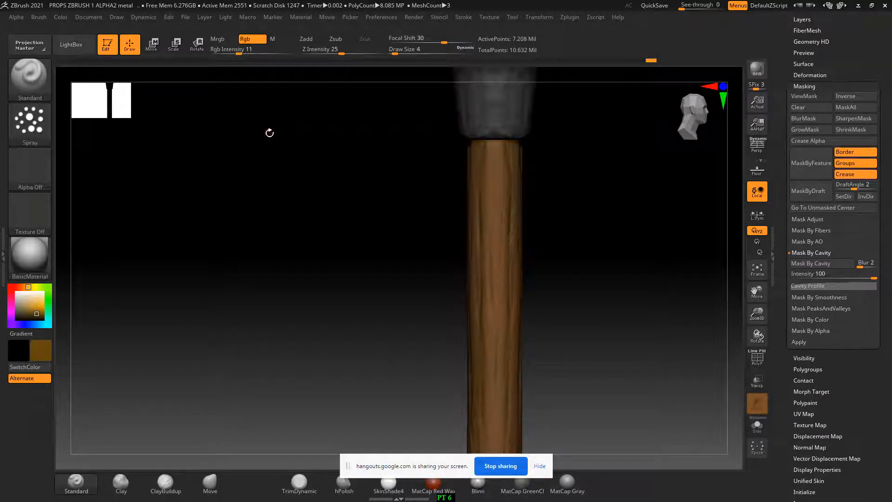
{"action": "left_click", "coordinate": [35, 308]}
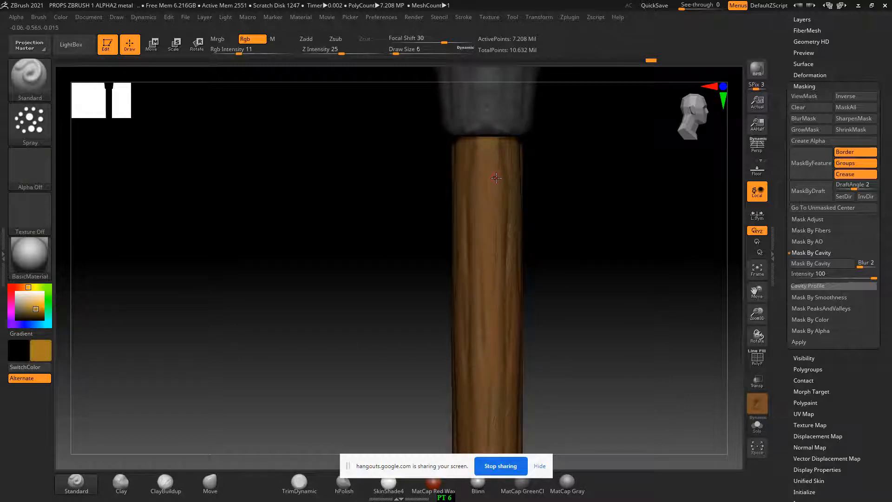
{"action": "key", "text": "bracketright"}
{"action": "left_click_drag", "start_coordinate": [590, 303], "coordinate": [520, 173]}
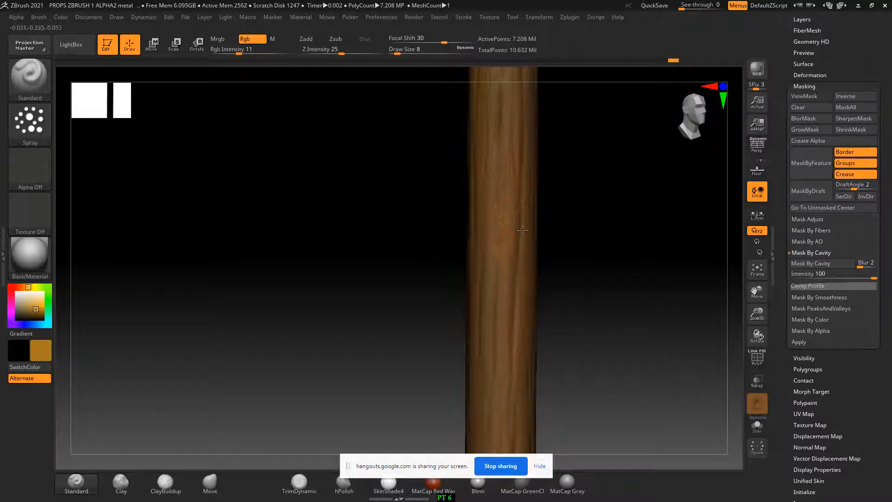
Step: Apply Alpha 07 to the brush and spray golden-brown speckles down the shaft towards the lower metal sleeve
{"action": "left_click", "coordinate": [30, 165]}
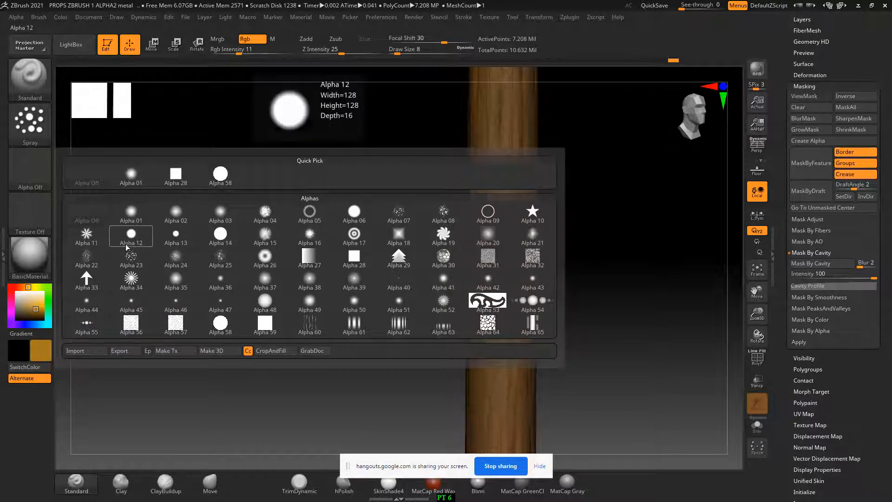
{"action": "left_click", "coordinate": [399, 213]}
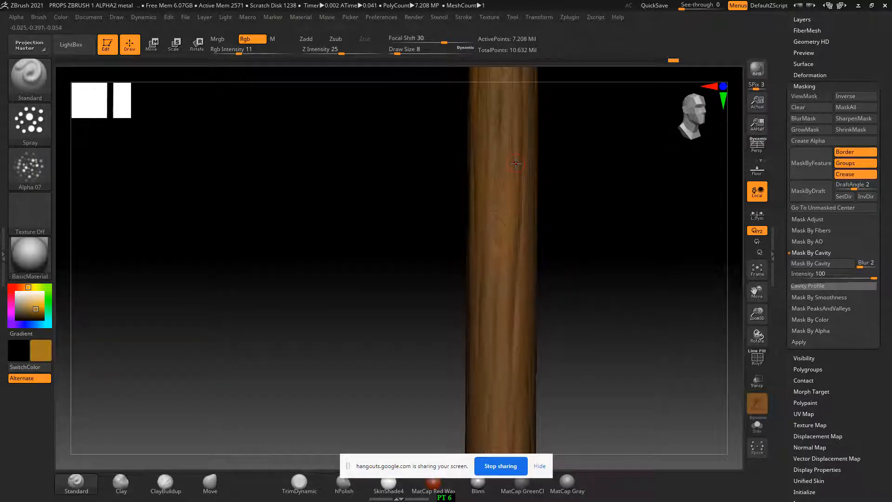
{"action": "mouse_move", "coordinate": [572, 219]}
{"action": "left_mouse_down"}
{"action": "mouse_move", "coordinate": [595, 229]}
{"action": "mouse_move", "coordinate": [552, 210]}
{"action": "left_mouse_up"}
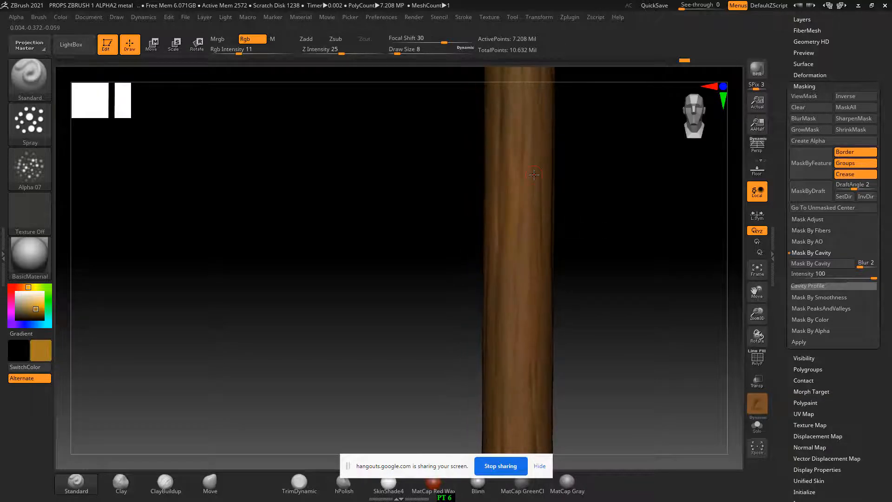
{"action": "mouse_move", "coordinate": [587, 314]}
{"action": "left_mouse_down"}
{"action": "mouse_move", "coordinate": [594, 305]}
{"action": "mouse_move", "coordinate": [514, 175]}
{"action": "left_mouse_up"}
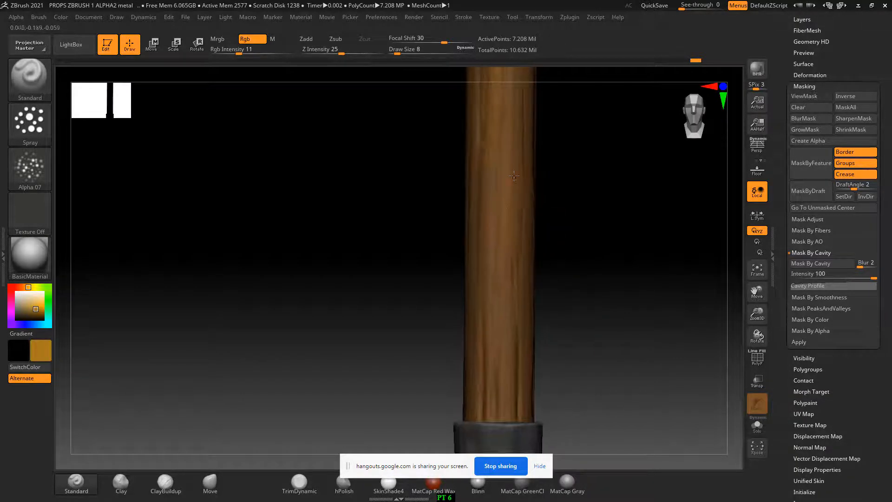
Step: Spray golden-brown speckles on the other sides of the shaft above the lower metal sleeve
{"action": "left_click_drag", "start_coordinate": [590, 225], "coordinate": [556, 222]}
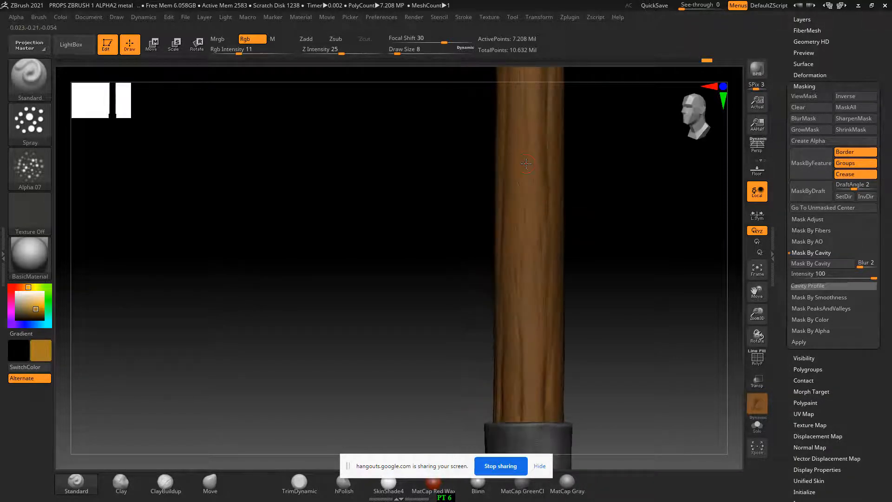
{"action": "mouse_move", "coordinate": [525, 163]}
{"action": "left_mouse_down"}
{"action": "mouse_move", "coordinate": [601, 233]}
{"action": "mouse_move", "coordinate": [489, 195]}
{"action": "left_mouse_up"}
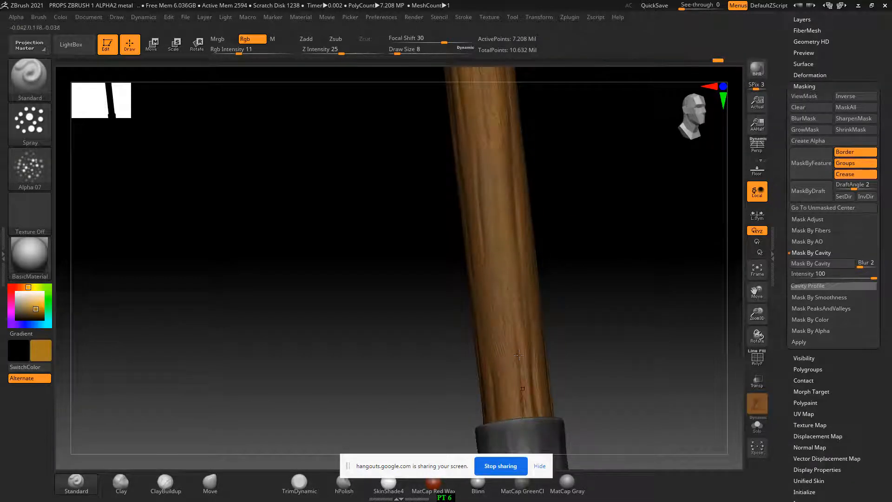
{"action": "mouse_move", "coordinate": [496, 380]}
{"action": "right_mouse_down"}
{"action": "mouse_move", "coordinate": [610, 309]}
{"action": "mouse_move", "coordinate": [490, 278]}
{"action": "right_mouse_up"}
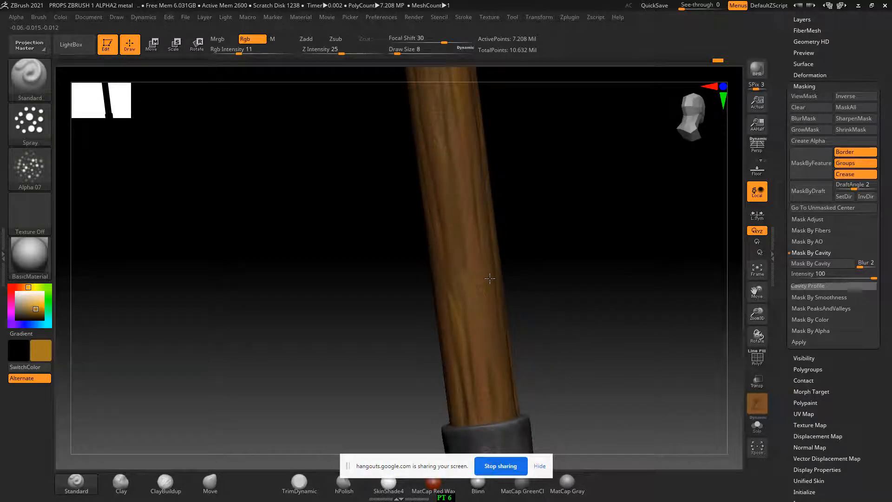
{"action": "left_click_drag", "start_coordinate": [540, 248], "coordinate": [537, 245]}
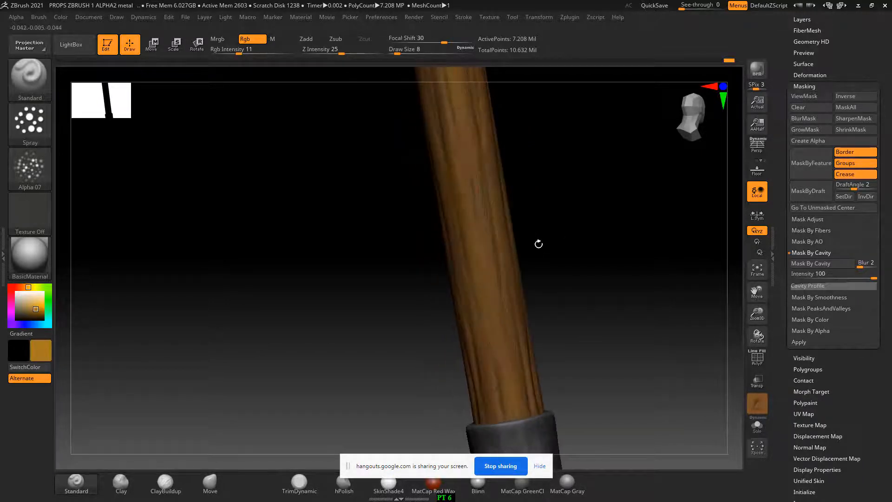
Step: Spray golden-brown speckles up the shaft and around its upper end below the tapered metal collar
{"action": "left_click_drag", "start_coordinate": [558, 172], "coordinate": [587, 271], "text": "alt"}
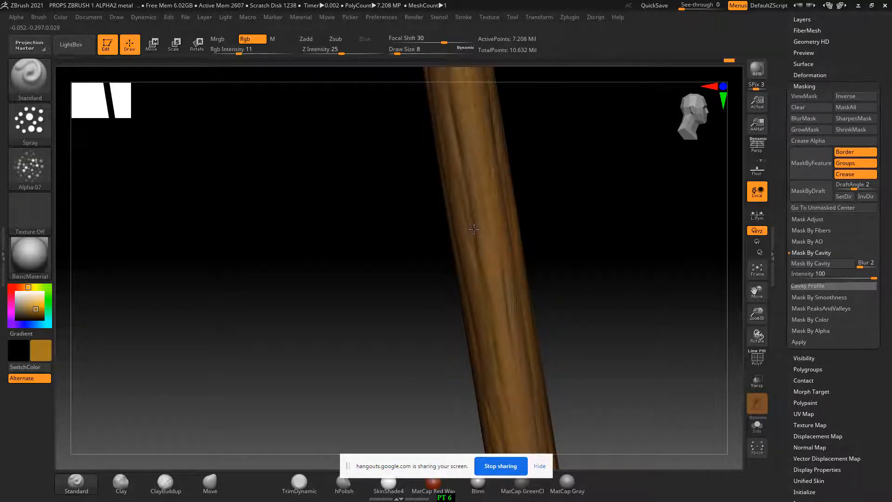
{"action": "left_click_drag", "start_coordinate": [576, 157], "coordinate": [604, 267], "text": "alt"}
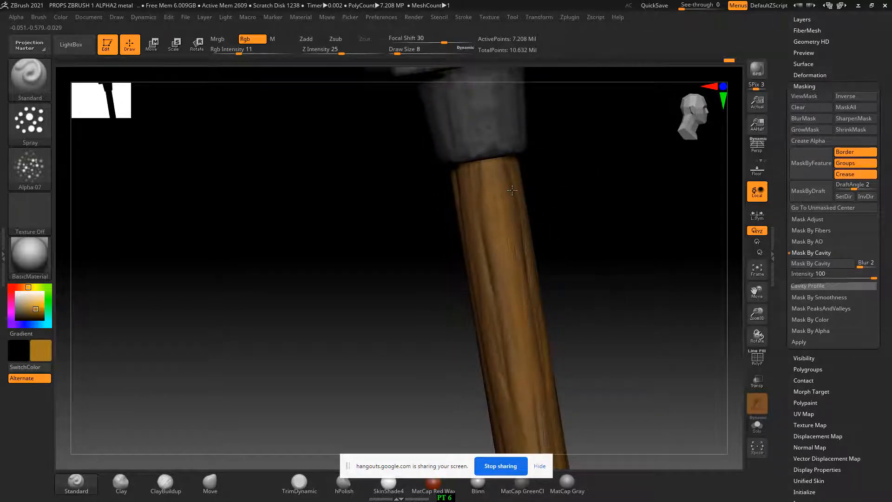
{"action": "left_click_drag", "start_coordinate": [560, 194], "coordinate": [478, 187]}
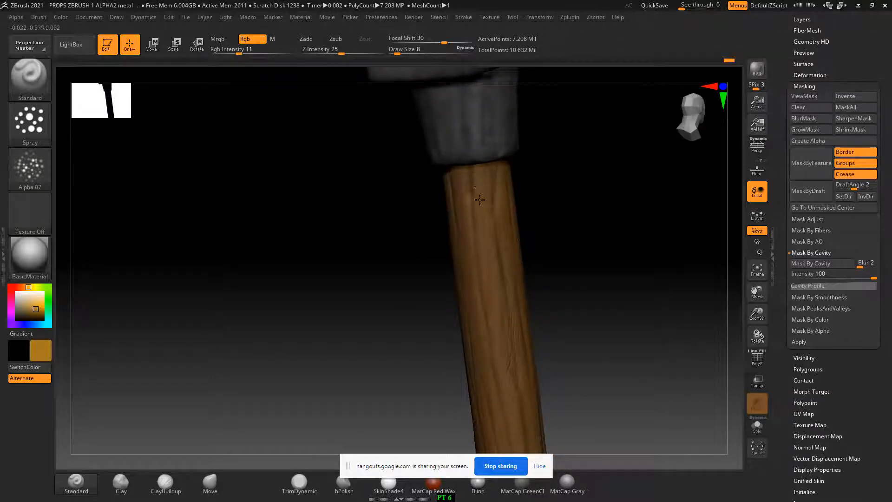
{"action": "left_click_drag", "start_coordinate": [564, 249], "coordinate": [581, 231]}
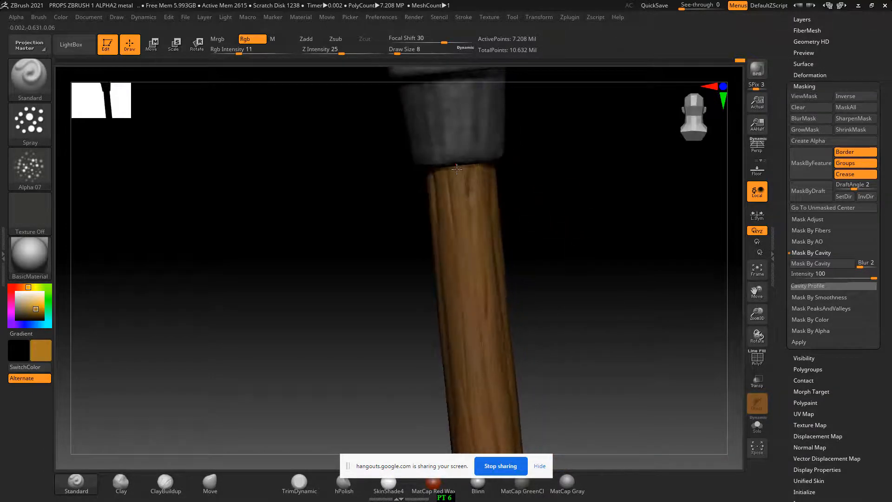
Step: Continue the golden-brown speckles down another side of the shaft, from the upper collar to the lower metal sleeve
{"action": "left_click_drag", "start_coordinate": [558, 279], "coordinate": [575, 198], "text": "alt"}
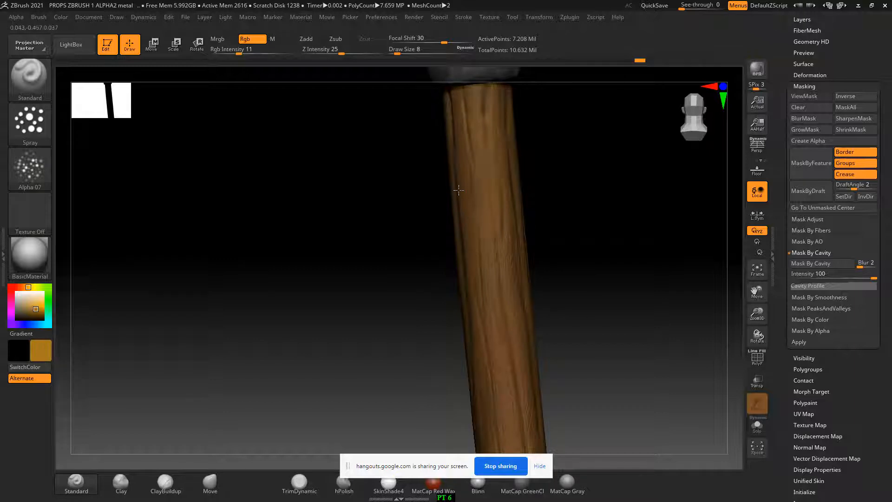
{"action": "left_click_drag", "start_coordinate": [567, 294], "coordinate": [567, 221], "text": "alt"}
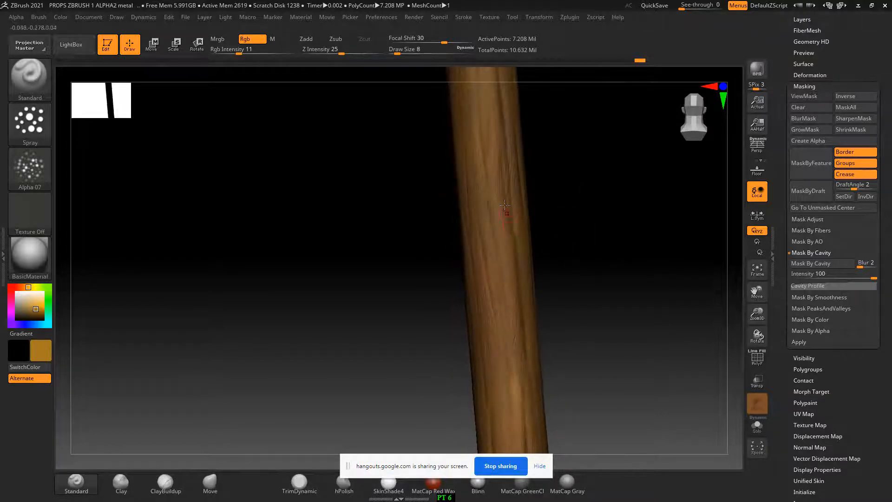
{"action": "left_click_drag", "start_coordinate": [640, 254], "coordinate": [605, 261]}
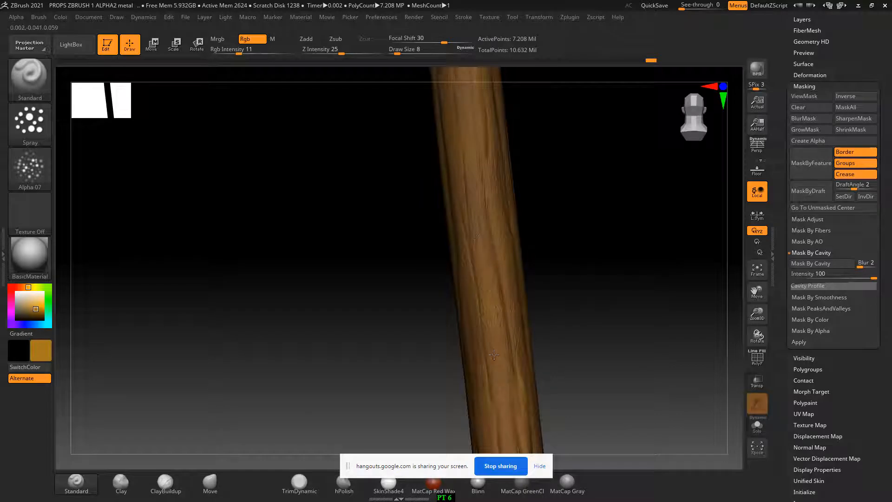
{"action": "left_click_drag", "start_coordinate": [603, 314], "coordinate": [600, 250], "text": "alt"}
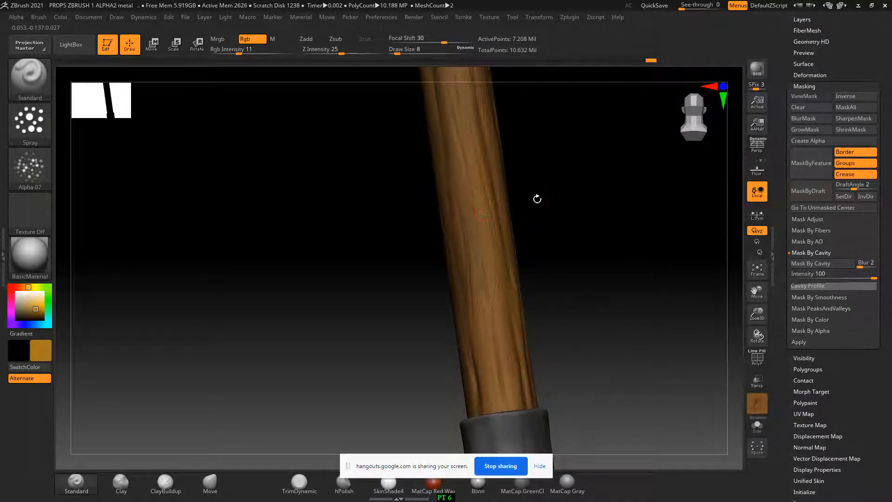
Step: Set Z Intensity to 10 and spray golden-brown speckles around the lower and middle parts of the shaft
{"action": "left_click", "coordinate": [328, 52]}
{"action": "left_click_drag", "start_coordinate": [591, 182], "coordinate": [568, 197]}
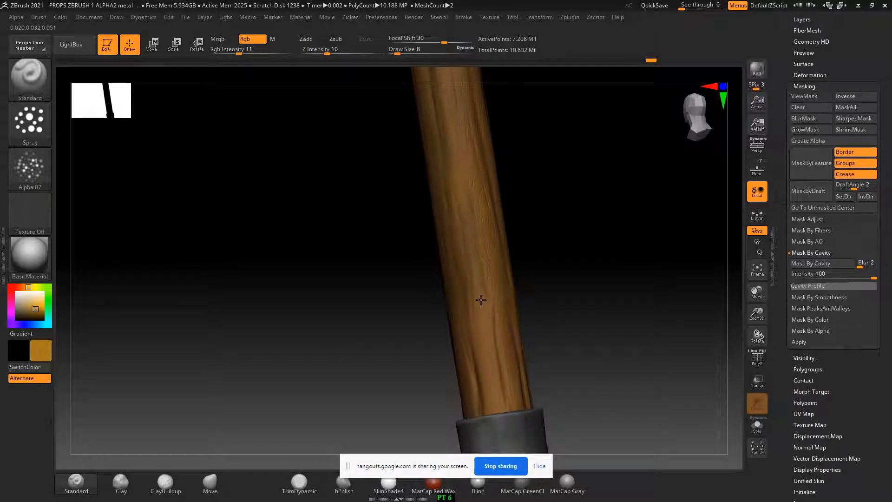
{"action": "left_click_drag", "start_coordinate": [558, 346], "coordinate": [486, 311]}
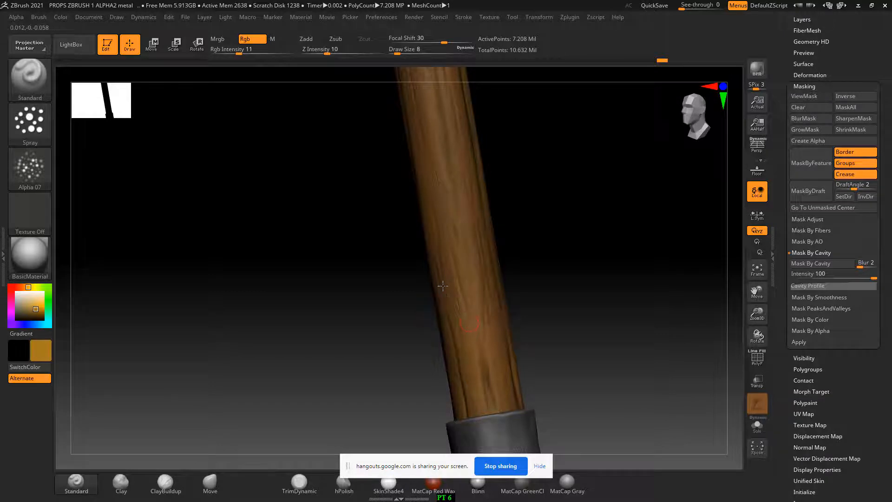
{"action": "left_click_drag", "start_coordinate": [518, 207], "coordinate": [595, 231], "text": "shift"}
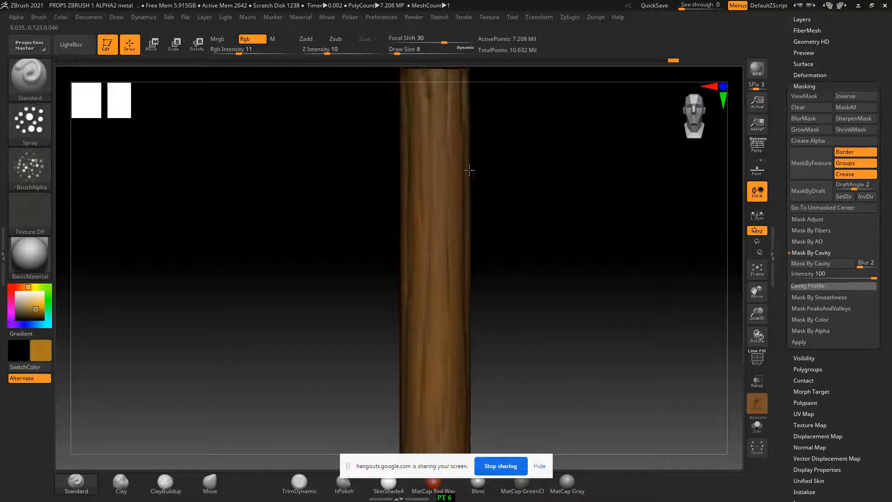
{"action": "left_click_drag", "start_coordinate": [463, 201], "coordinate": [477, 126]}
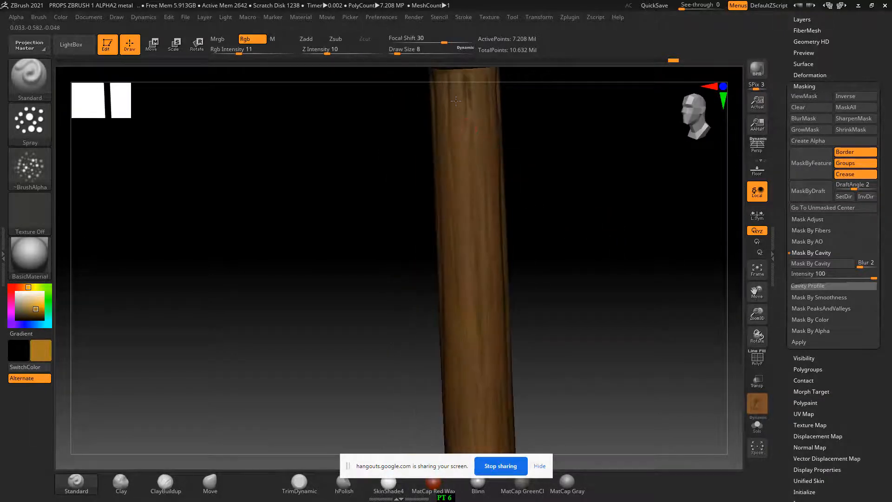
Step: Spray golden-brown speckles from just below the upper metal collar down to the lower metal sleeve
{"action": "left_click_drag", "start_coordinate": [534, 151], "coordinate": [537, 284], "text": "alt"}
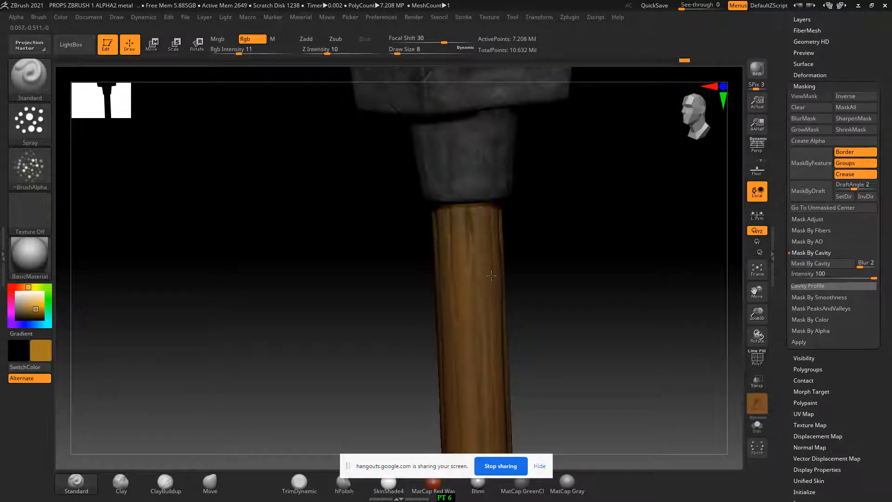
{"action": "left_click_drag", "start_coordinate": [566, 300], "coordinate": [537, 143]}
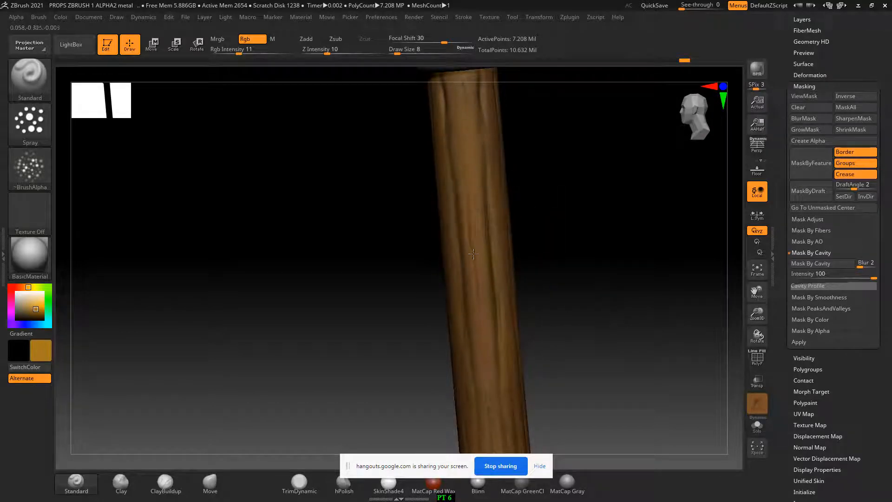
{"action": "left_click_drag", "start_coordinate": [553, 334], "coordinate": [551, 196], "text": "alt"}
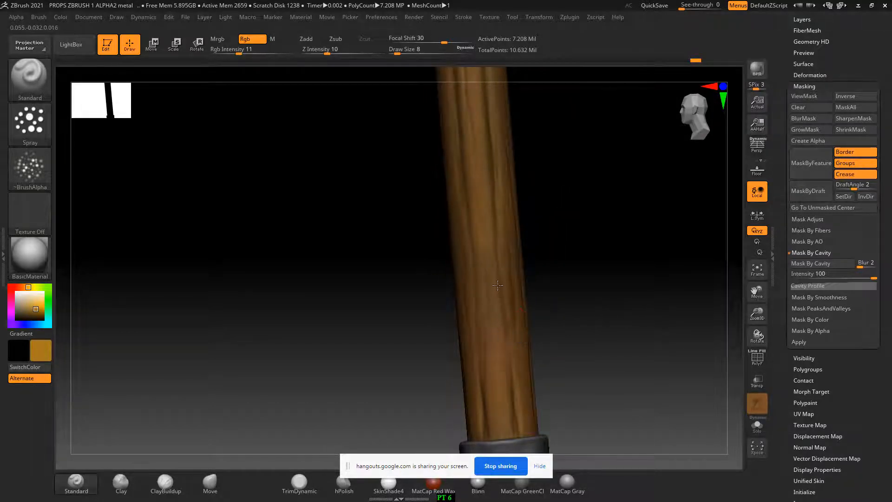
{"action": "left_click_drag", "start_coordinate": [559, 398], "coordinate": [526, 370]}
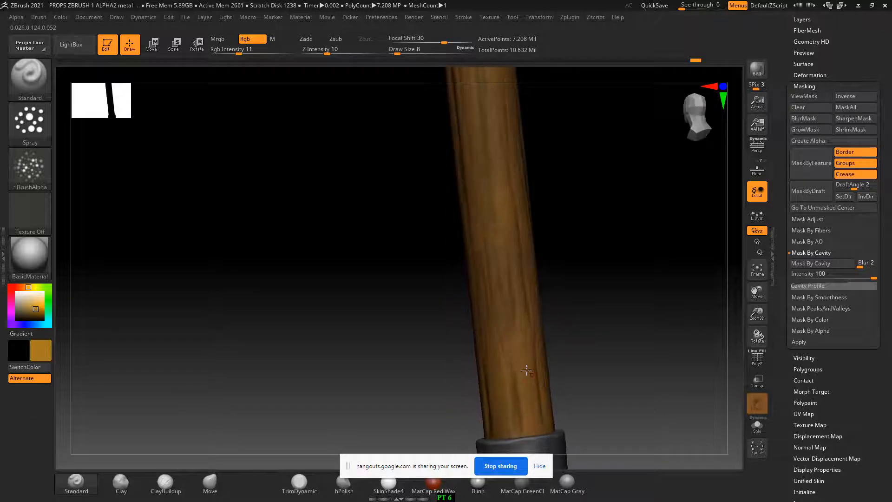
Step: Spray golden-brown speckles on the remaining sides of the shaft, from the lower sleeve back up to the collar
{"action": "left_click_drag", "start_coordinate": [579, 315], "coordinate": [564, 328]}
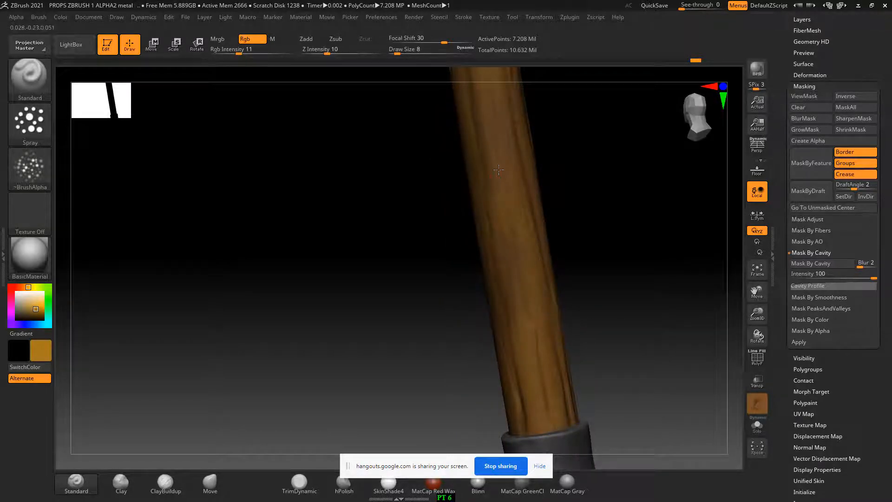
{"action": "left_click_drag", "start_coordinate": [573, 98], "coordinate": [589, 203], "text": "alt"}
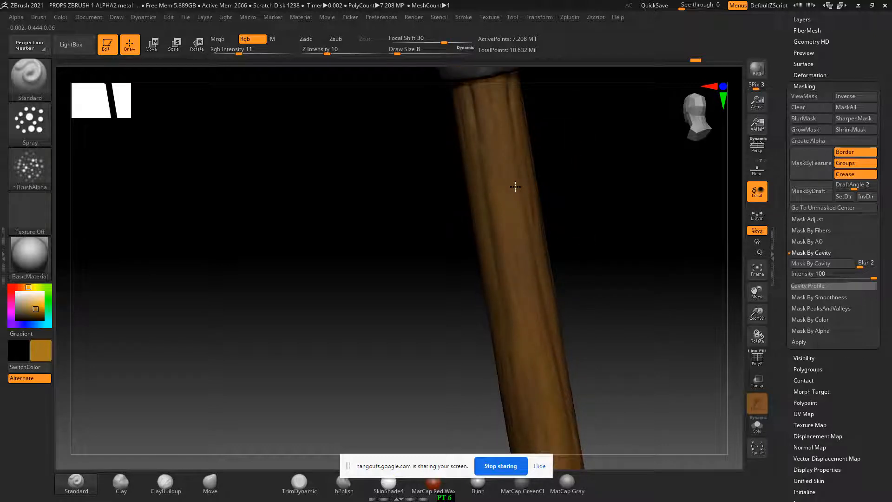
{"action": "left_click_drag", "start_coordinate": [597, 159], "coordinate": [544, 197]}
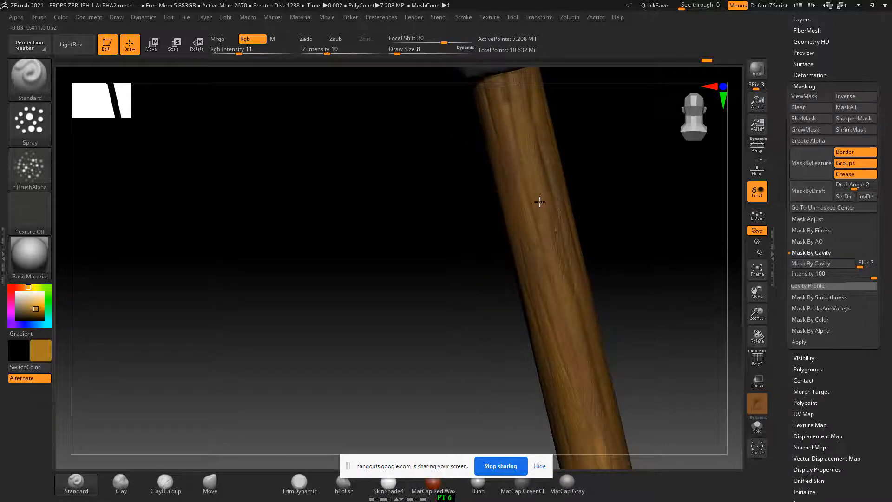
Step: Choose a more orange brown and spray it over the upper shaft below the metal collar
{"action": "left_click_drag", "start_coordinate": [651, 347], "coordinate": [597, 316]}
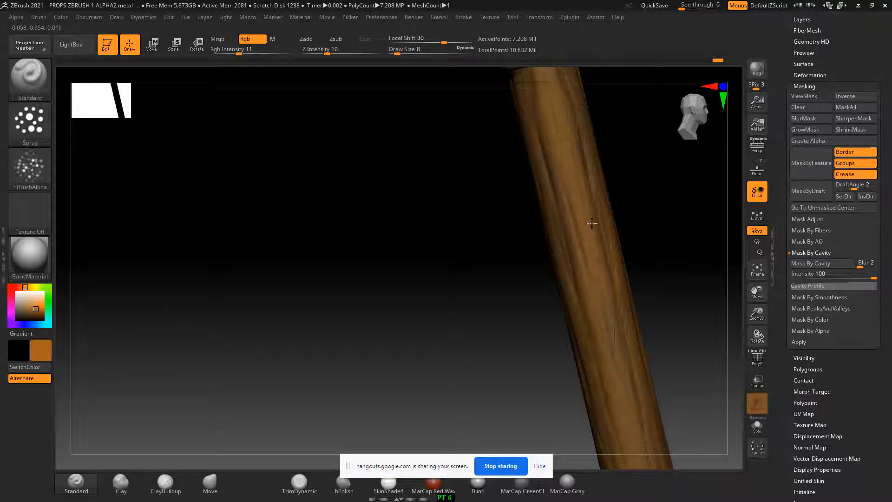
{"action": "left_click_drag", "start_coordinate": [674, 274], "coordinate": [575, 296]}
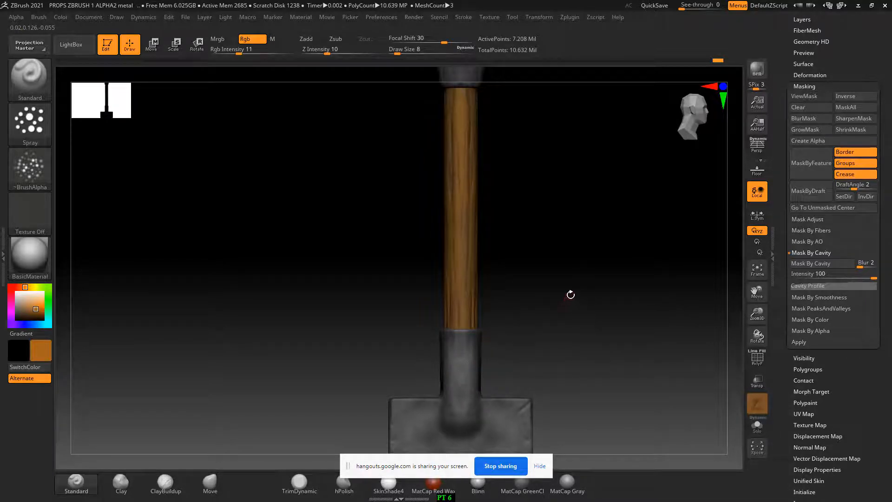
{"action": "left_click_drag", "start_coordinate": [572, 295], "coordinate": [617, 315]}
{"action": "left_click_drag", "start_coordinate": [618, 280], "coordinate": [611, 339], "text": "alt"}
{"action": "left_click_drag", "start_coordinate": [573, 306], "coordinate": [597, 395], "text": "alt"}
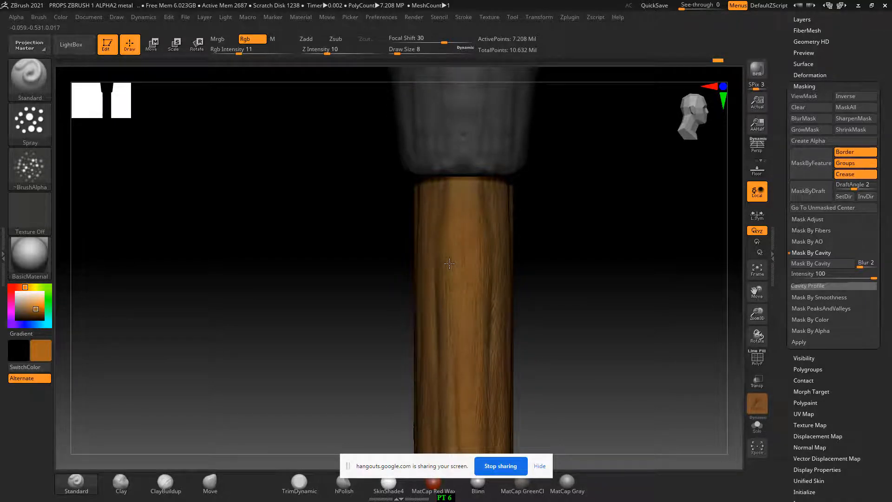
{"action": "left_click_drag", "start_coordinate": [580, 336], "coordinate": [591, 199], "text": "alt"}
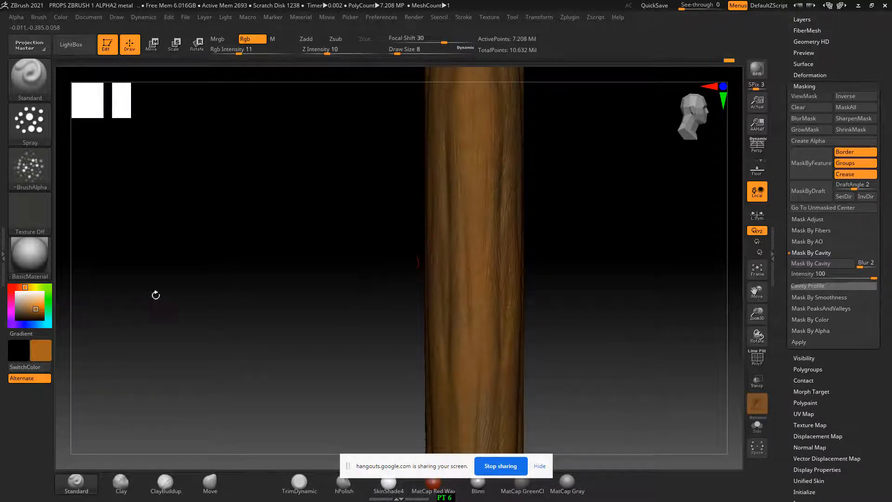
Step: Pick a darker orange brown and spray it along the shaft from the upper collar to the middle
{"action": "left_click", "coordinate": [39, 309]}
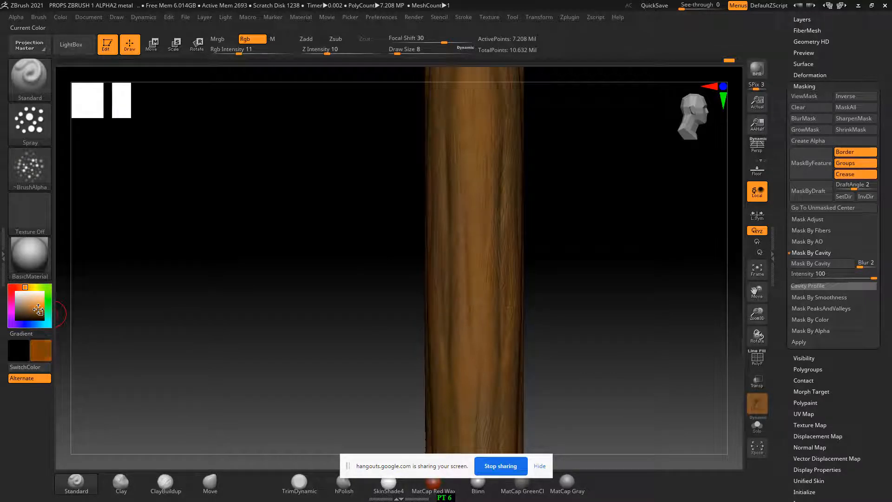
{"action": "left_click", "coordinate": [40, 312]}
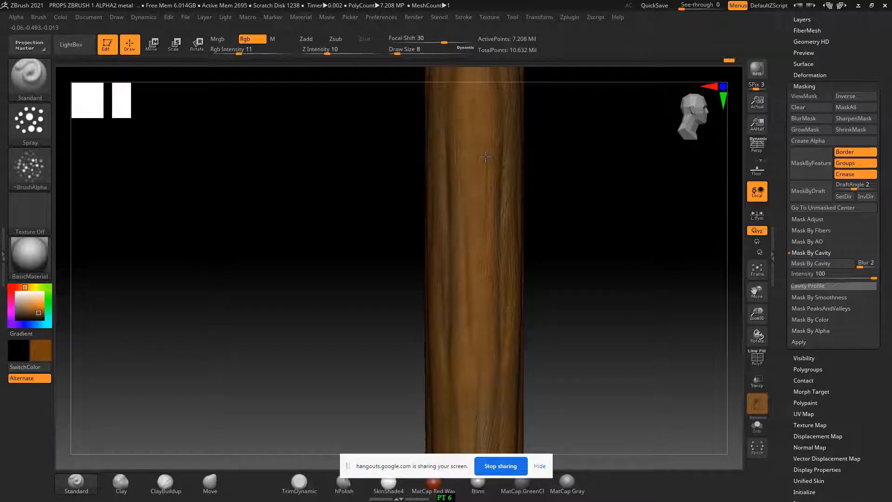
{"action": "left_click_drag", "start_coordinate": [612, 219], "coordinate": [595, 254], "text": "alt"}
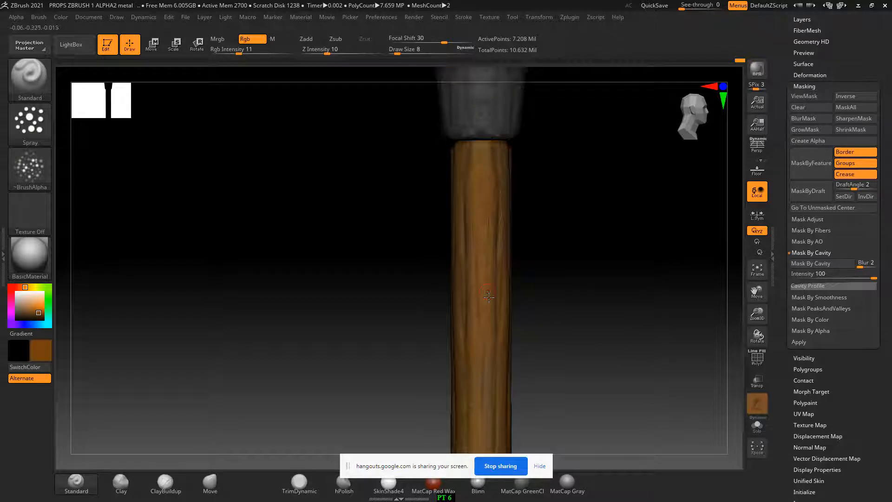
{"action": "left_click_drag", "start_coordinate": [582, 341], "coordinate": [606, 235], "text": "alt"}
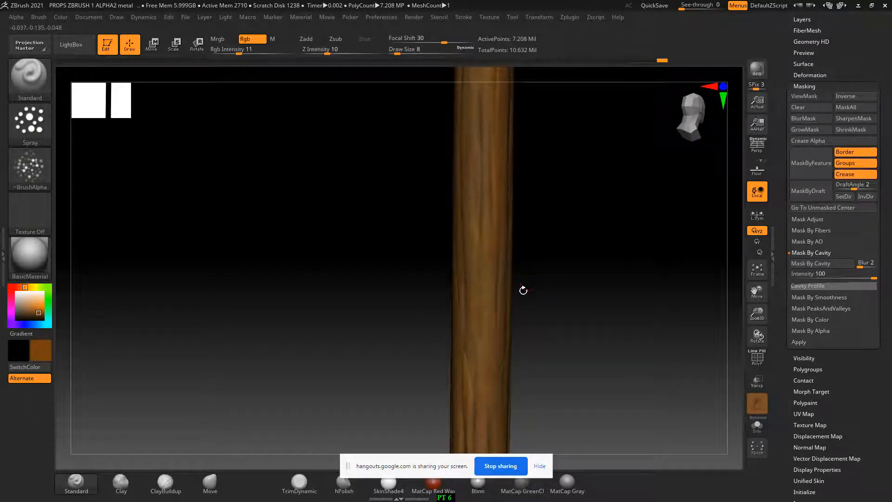
{"action": "left_click_drag", "start_coordinate": [543, 223], "coordinate": [564, 181]}
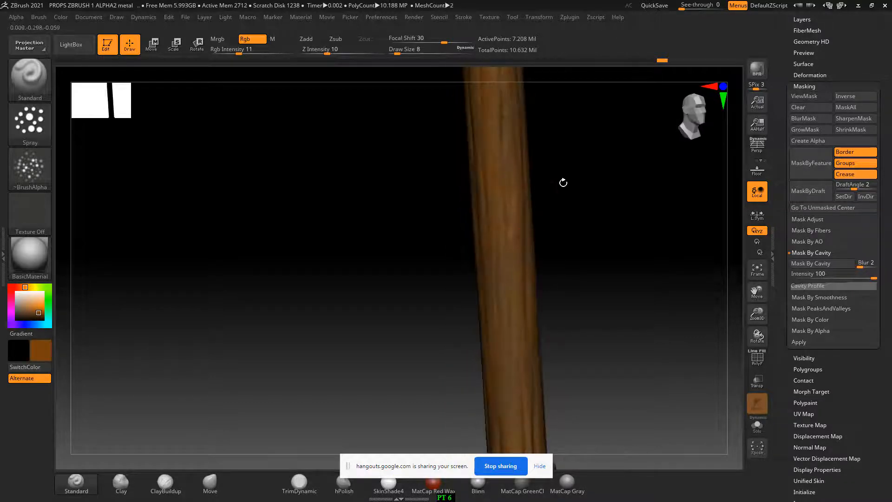
Step: Choose a slightly yellower dark brown and spray it around the shaft between the upper collar and lower metal sleeve
{"action": "left_click_drag", "start_coordinate": [556, 111], "coordinate": [522, 177], "text": "alt"}
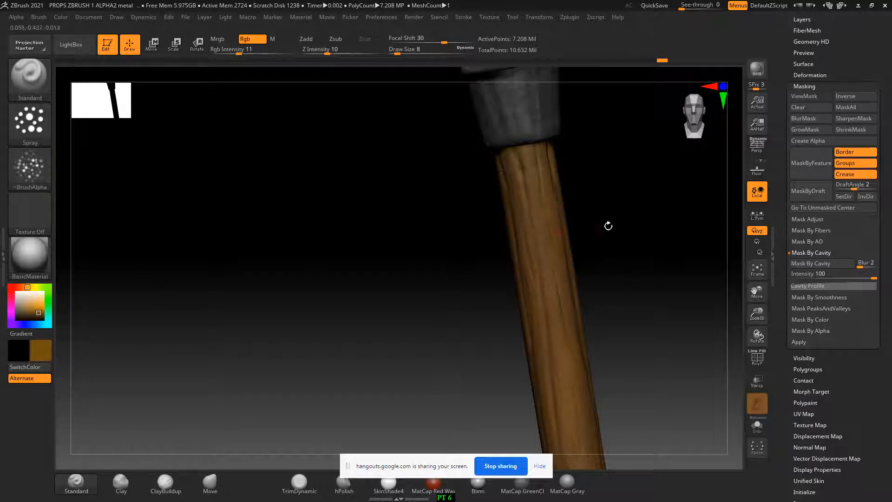
{"action": "left_click_drag", "start_coordinate": [607, 225], "coordinate": [548, 174]}
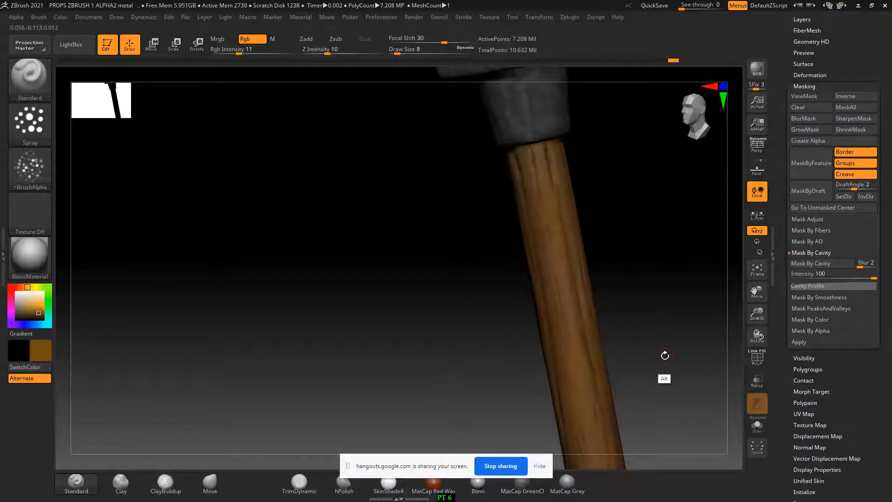
{"action": "left_click_drag", "start_coordinate": [668, 354], "coordinate": [613, 370], "text": "alt"}
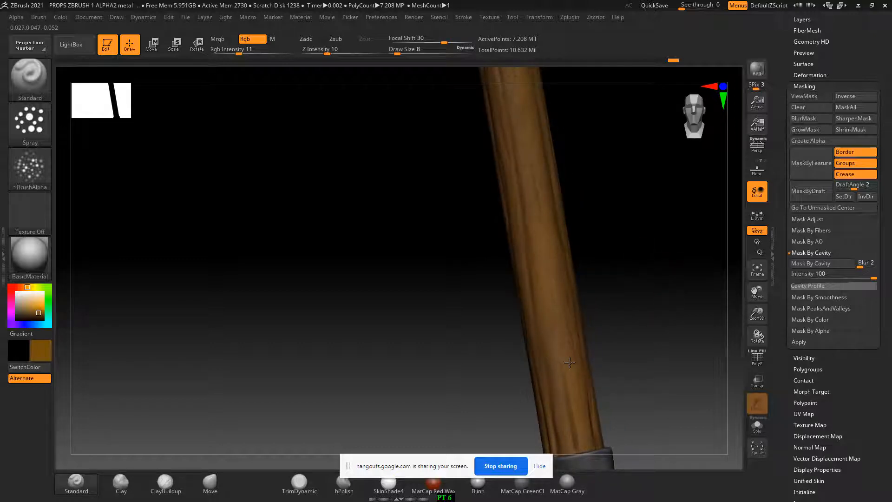
{"action": "left_click_drag", "start_coordinate": [613, 323], "coordinate": [554, 385]}
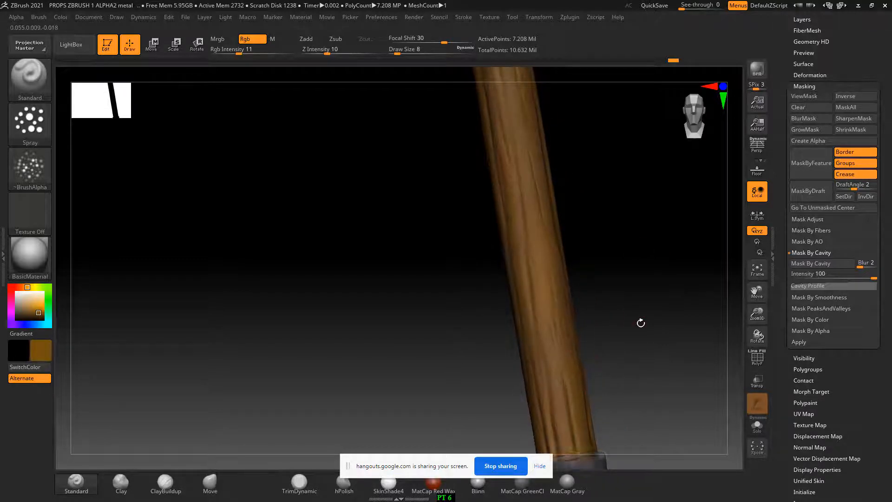
{"action": "left_click_drag", "start_coordinate": [641, 322], "coordinate": [552, 309]}
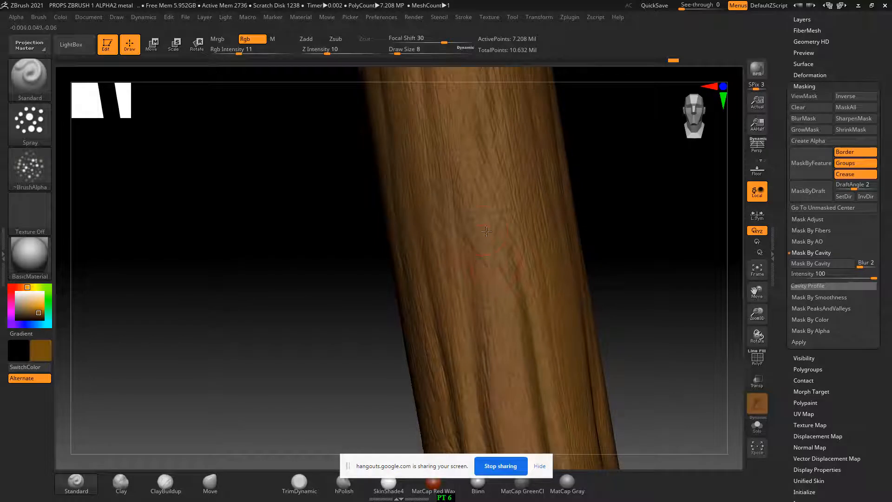
{"action": "left_click_drag", "start_coordinate": [639, 307], "coordinate": [667, 303]}
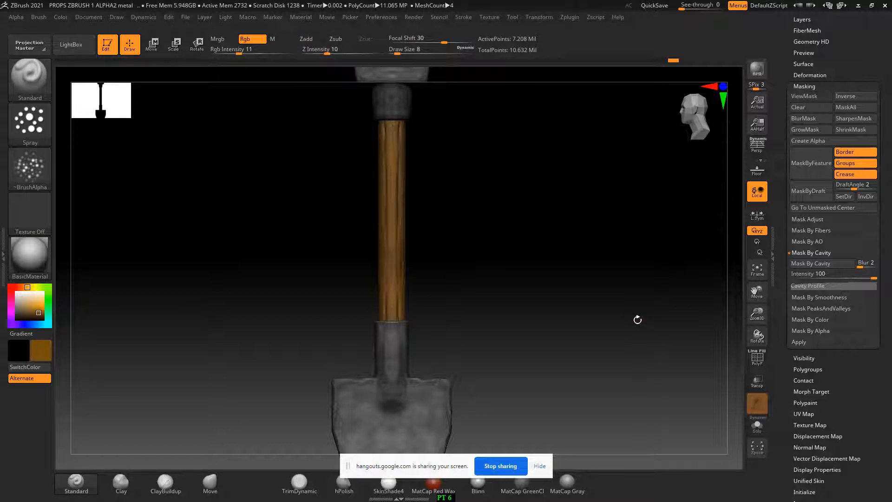
{"action": "left_click_drag", "start_coordinate": [626, 297], "coordinate": [624, 329], "text": "alt"}
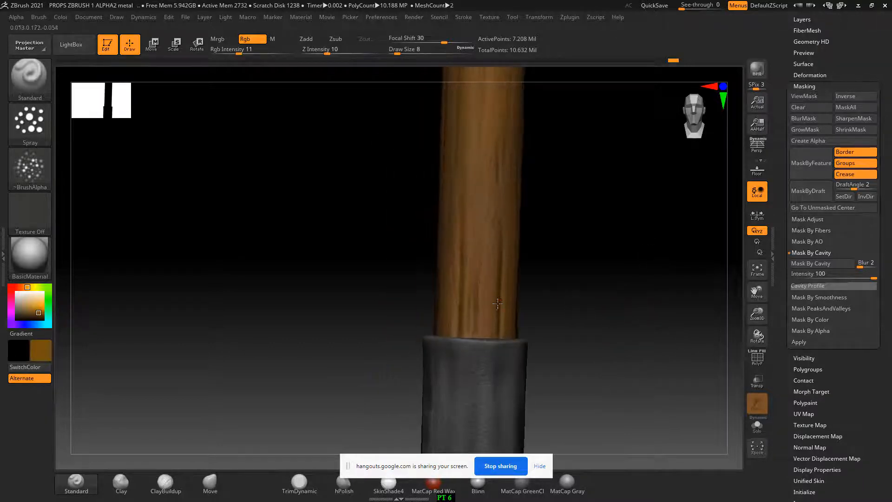
Step: Spray the yellowish dark brown around the wooden shaft just above the rim of the lower metal sleeve
{"action": "left_click_drag", "start_coordinate": [577, 277], "coordinate": [530, 342]}
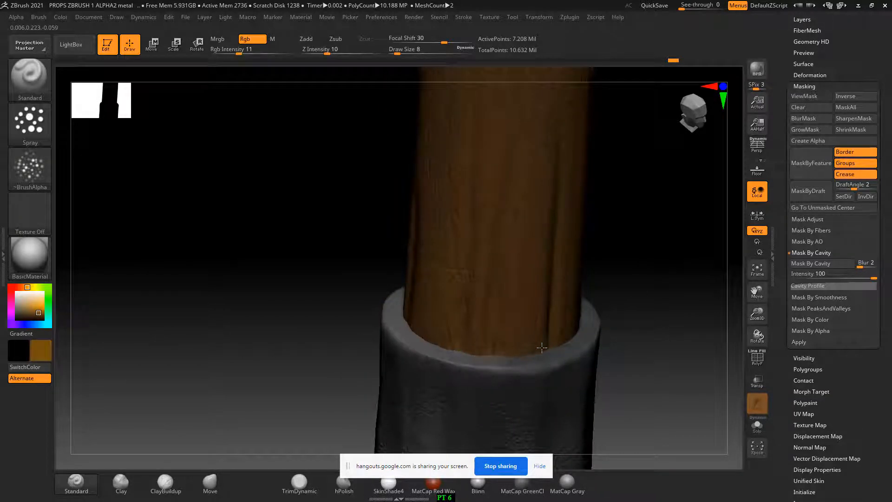
{"action": "left_click_drag", "start_coordinate": [542, 347], "coordinate": [404, 282]}
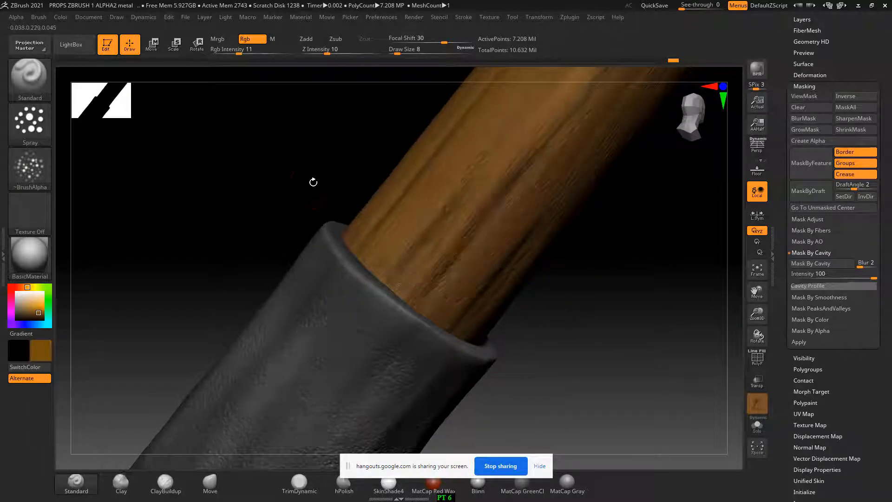
{"action": "mouse_move", "coordinate": [312, 180]}
{"action": "left_mouse_down"}
{"action": "mouse_move", "coordinate": [275, 172]}
{"action": "mouse_move", "coordinate": [283, 184]}
{"action": "mouse_move", "coordinate": [295, 177]}
{"action": "left_mouse_up"}
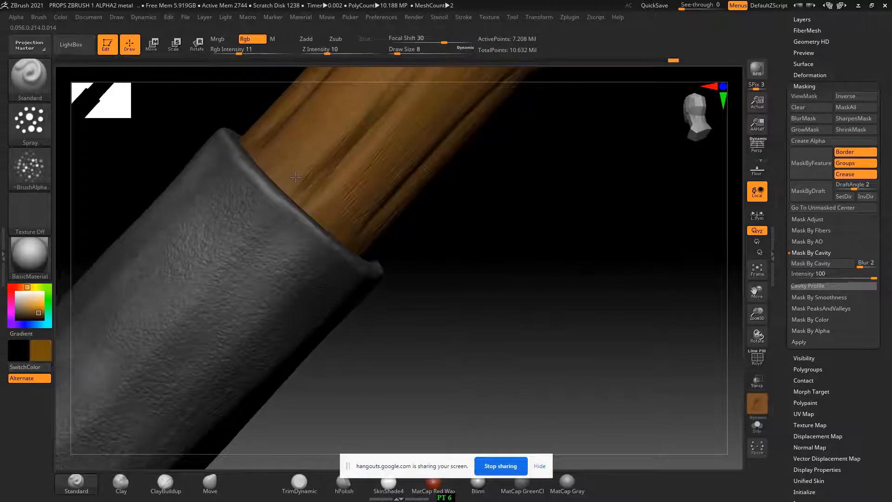
{"action": "left_click_drag", "start_coordinate": [478, 253], "coordinate": [570, 187]}
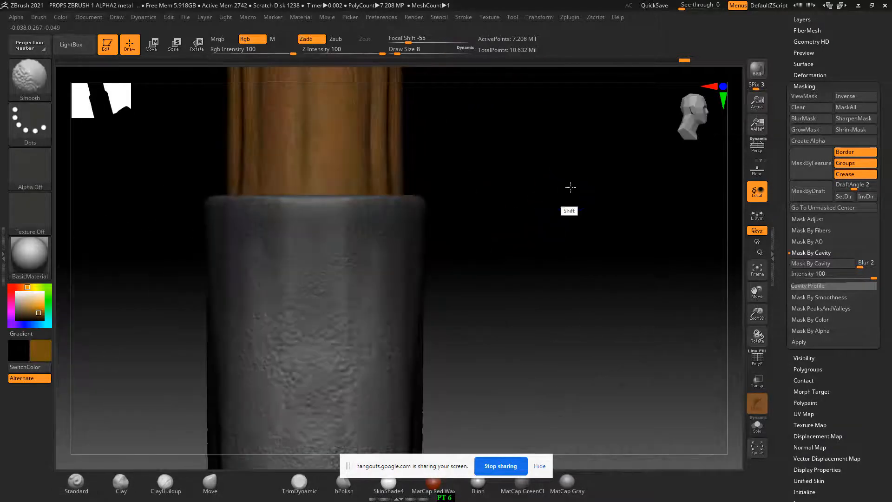
{"action": "left_click_drag", "start_coordinate": [556, 229], "coordinate": [563, 346], "text": "alt"}
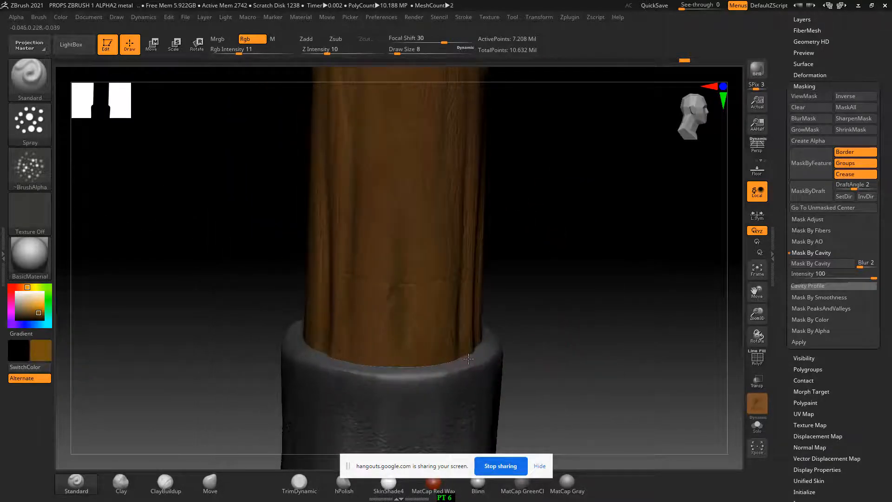
{"action": "left_click_drag", "start_coordinate": [512, 319], "coordinate": [520, 327]}
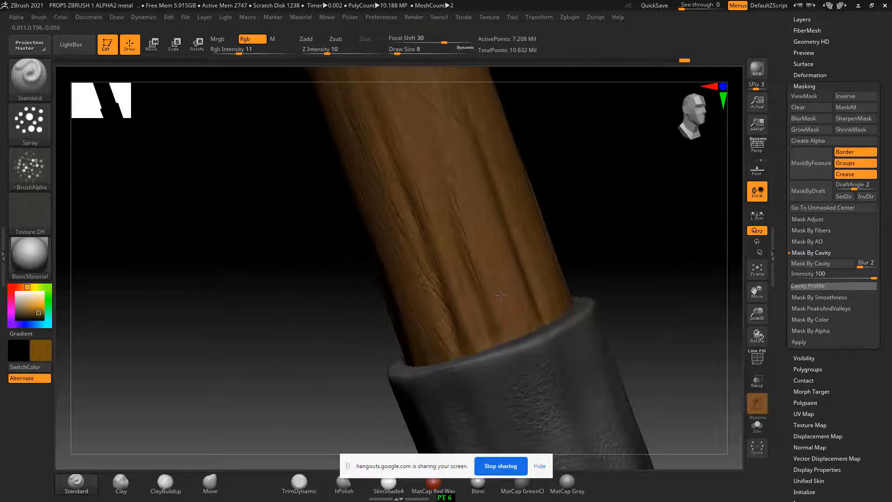
{"action": "left_click_drag", "start_coordinate": [501, 295], "coordinate": [467, 165]}
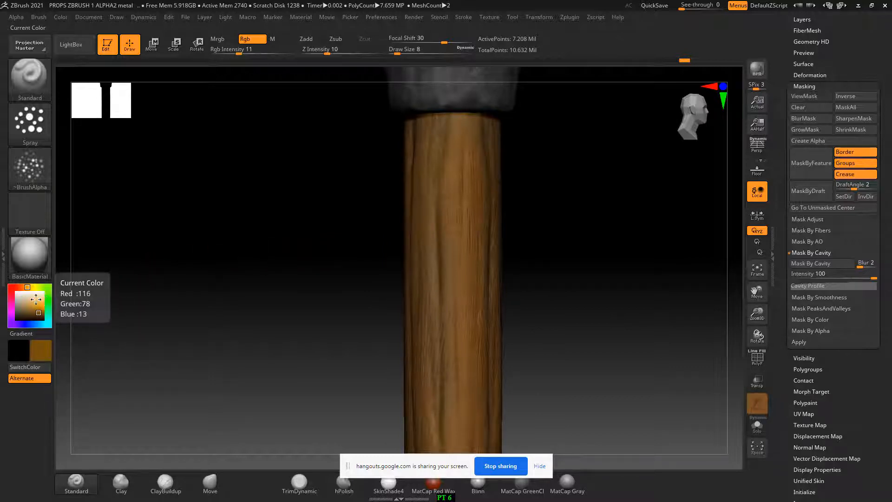
Step: Pick a lighter, less saturated brown and spray it over the upper shaft below the metal collar
{"action": "key", "text": "ctrl"}
{"action": "left_click_drag", "start_coordinate": [27, 296], "coordinate": [437, 153]}
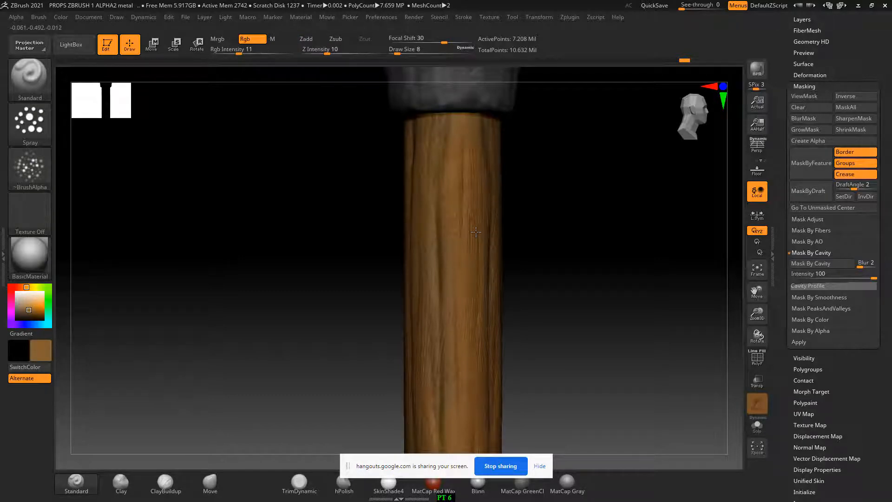
{"action": "left_click_drag", "start_coordinate": [607, 331], "coordinate": [615, 331], "text": "alt"}
{"action": "mouse_move", "coordinate": [580, 365]}
{"action": "left_mouse_down", "text": "alt"}
{"action": "mouse_move", "coordinate": [590, 299]}
{"action": "mouse_move", "coordinate": [637, 308]}
{"action": "mouse_move", "coordinate": [623, 332]}
{"action": "mouse_move", "coordinate": [639, 327]}
{"action": "mouse_move", "coordinate": [614, 344]}
{"action": "mouse_move", "coordinate": [599, 315]}
{"action": "mouse_move", "coordinate": [599, 358]}
{"action": "mouse_move", "coordinate": [575, 309]}
{"action": "left_mouse_up", "text": "alt"}
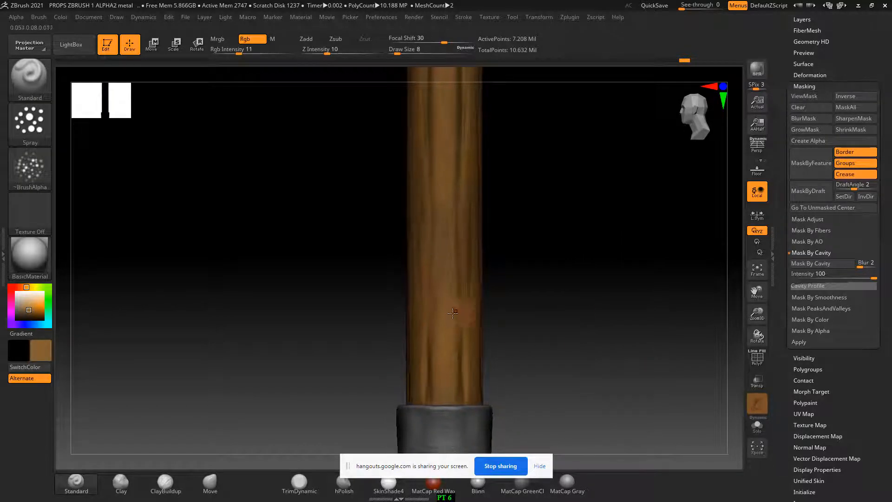
Step: Spray the muted brown around all sides of the lower shaft, from above the metal sleeve up to the middle
{"action": "left_click_drag", "start_coordinate": [451, 309], "coordinate": [444, 158]}
{"action": "left_click_drag", "start_coordinate": [522, 325], "coordinate": [490, 316]}
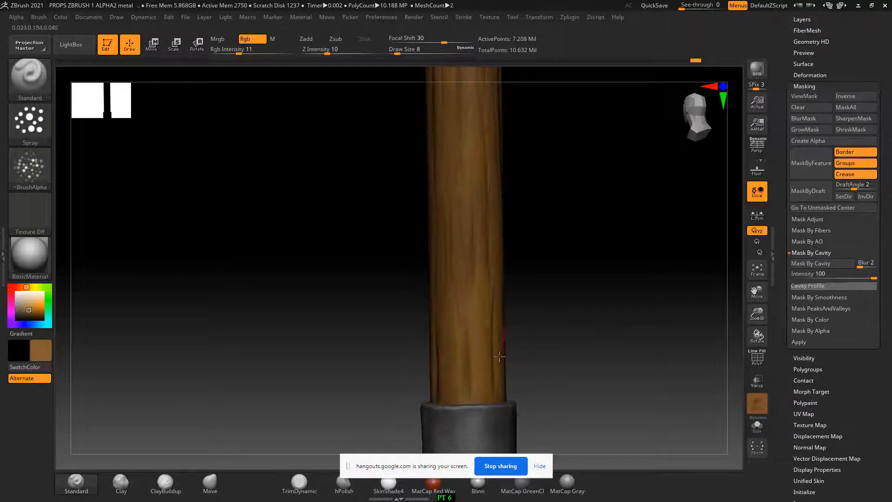
{"action": "left_click_drag", "start_coordinate": [546, 288], "coordinate": [585, 333]}
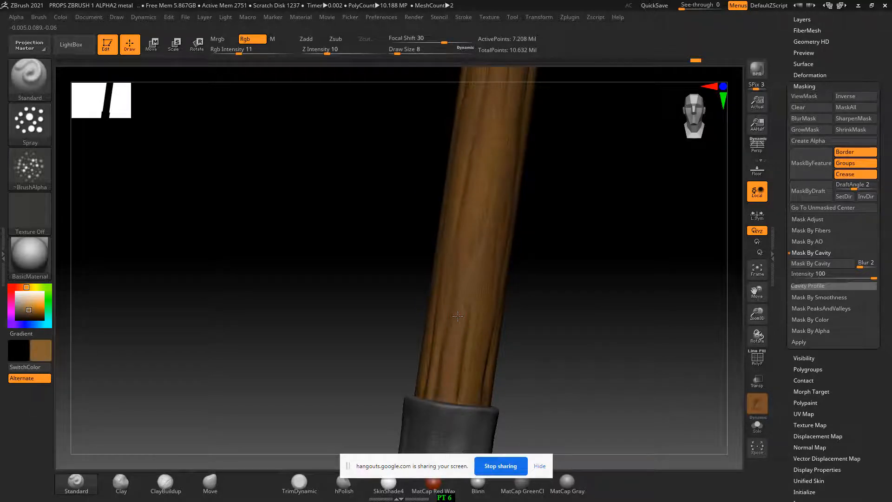
{"action": "left_click_drag", "start_coordinate": [532, 295], "coordinate": [580, 289]}
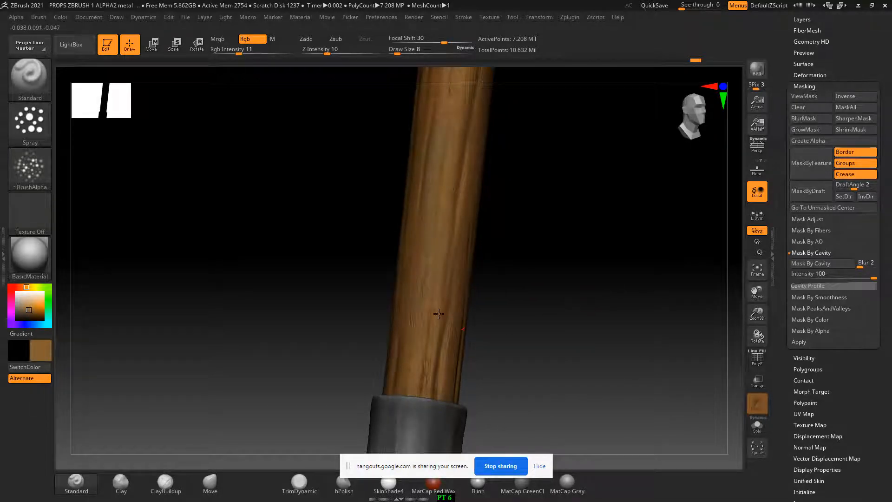
{"action": "left_click_drag", "start_coordinate": [559, 238], "coordinate": [484, 313]}
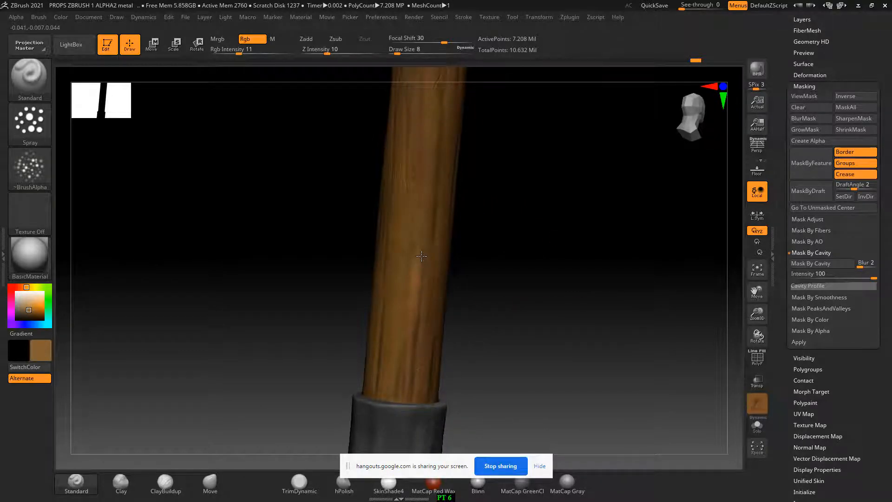
{"action": "left_click_drag", "start_coordinate": [436, 297], "coordinate": [584, 265]}
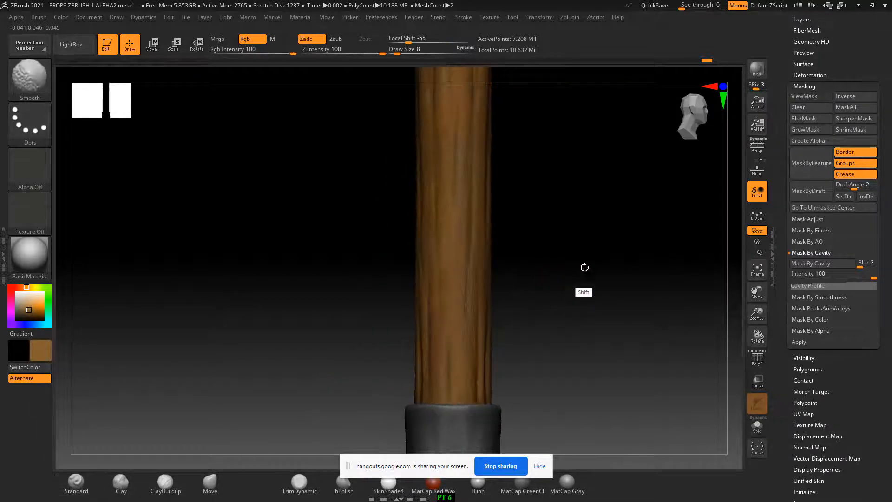
{"action": "mouse_move", "coordinate": [607, 314]}
{"action": "left_mouse_down"}
{"action": "mouse_move", "coordinate": [581, 279]}
{"action": "mouse_move", "coordinate": [579, 312]}
{"action": "mouse_move", "coordinate": [597, 346]}
{"action": "mouse_move", "coordinate": [600, 300]}
{"action": "left_mouse_up"}
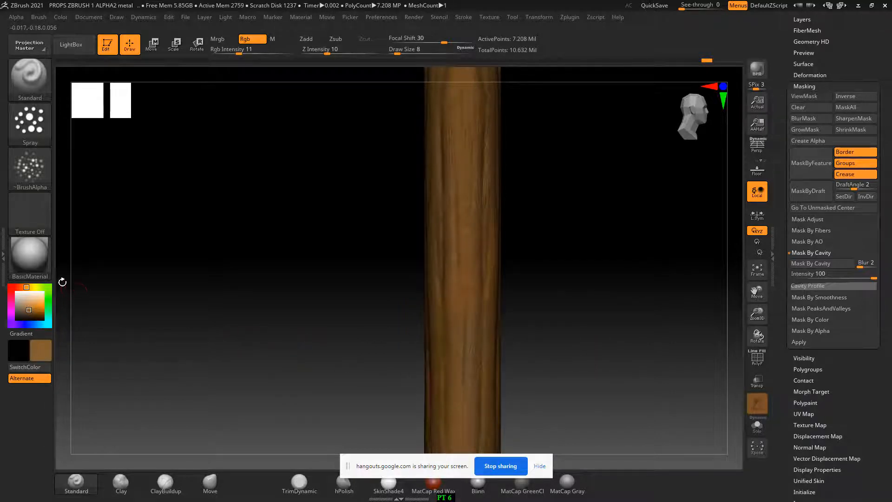
Step: Choose a light tan, reduce the draw size to 3 and spray small highlights on the shaft just below the metal collar
{"action": "left_click", "coordinate": [26, 304]}
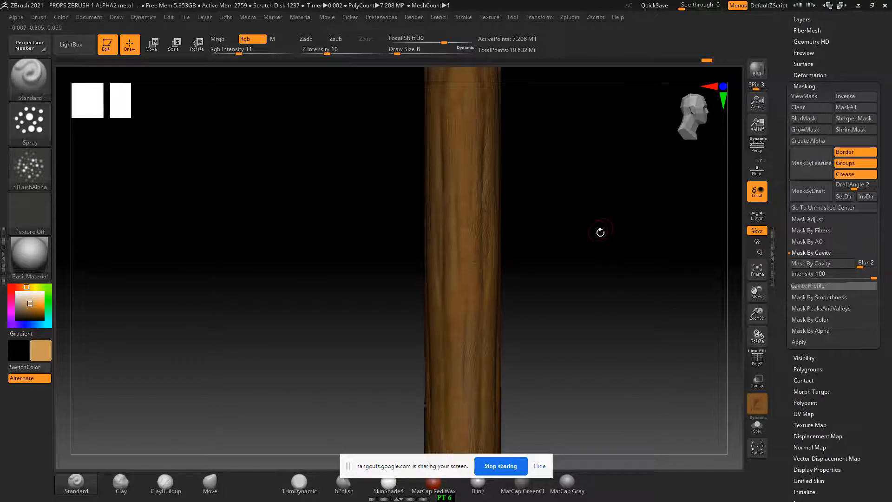
{"action": "left_click_drag", "start_coordinate": [578, 222], "coordinate": [621, 292]}
{"action": "left_click_drag", "start_coordinate": [659, 206], "coordinate": [605, 334], "text": "alt"}
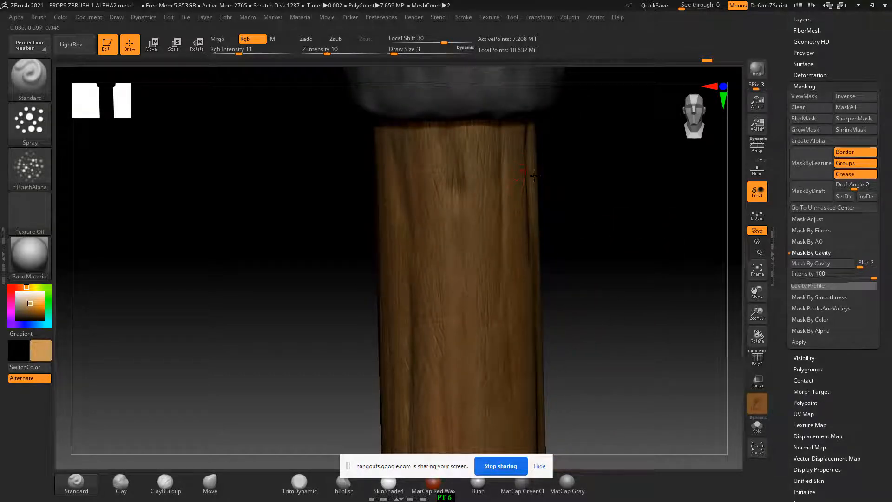
{"action": "left_click_drag", "start_coordinate": [535, 175], "coordinate": [613, 191]}
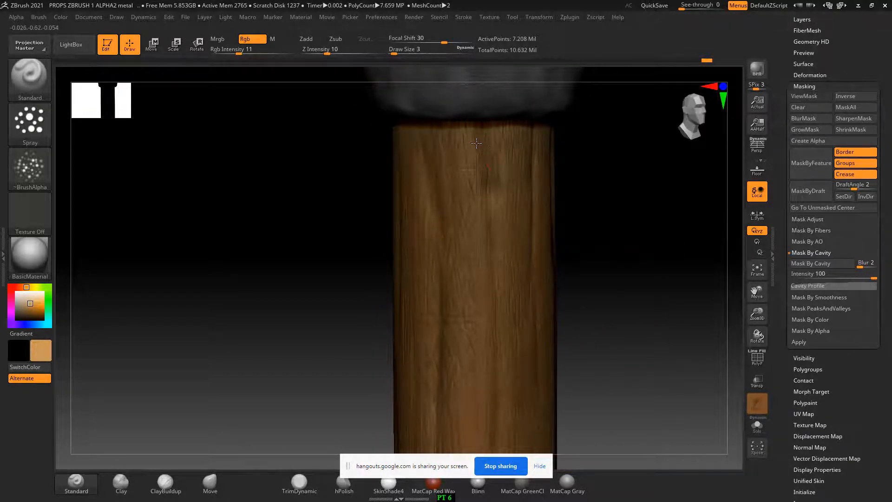
{"action": "left_click_drag", "start_coordinate": [478, 146], "coordinate": [477, 168]}
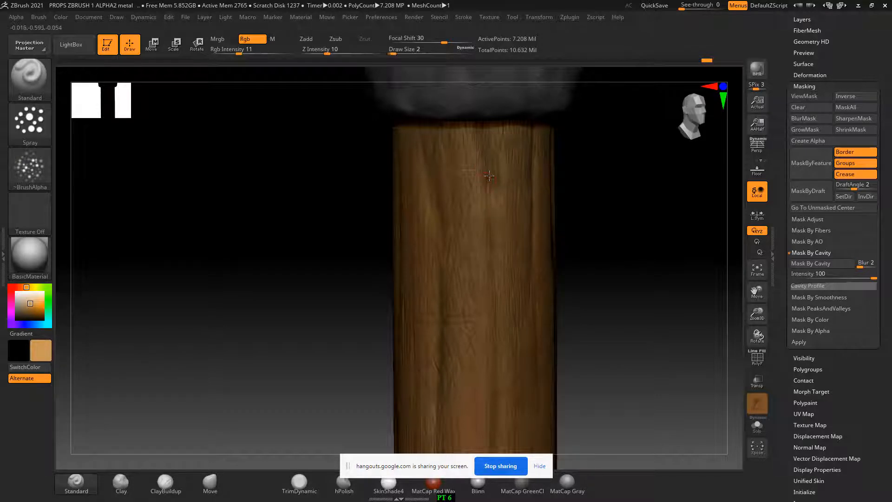
Step: Reduce the draw size to 1 and spray thin tan highlights down one side of the shaft towards the middle, undoing the last stroke
{"action": "key", "text": "bracketleft"}
{"action": "left_click_drag", "start_coordinate": [607, 333], "coordinate": [598, 172], "text": "alt"}
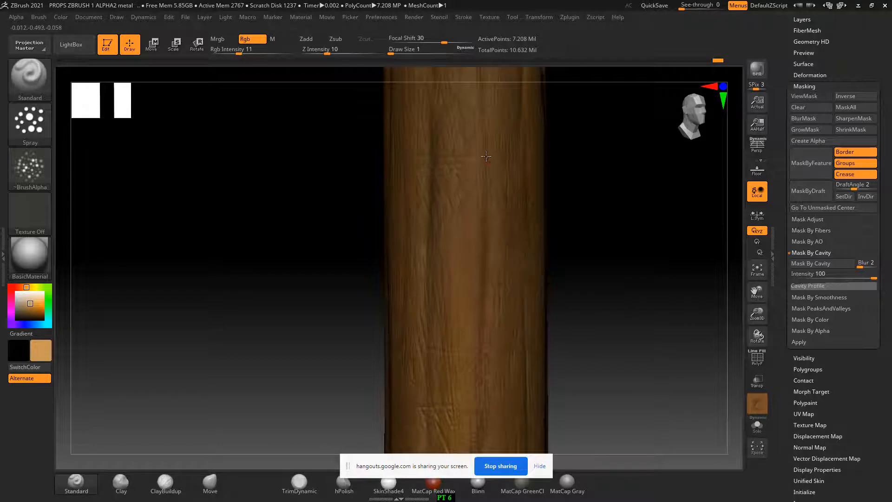
{"action": "mouse_move", "coordinate": [479, 195]}
{"action": "left_mouse_down"}
{"action": "mouse_move", "coordinate": [472, 273]}
{"action": "mouse_move", "coordinate": [481, 200]}
{"action": "left_mouse_up"}
{"action": "left_click_drag", "start_coordinate": [550, 353], "coordinate": [559, 235], "text": "alt"}
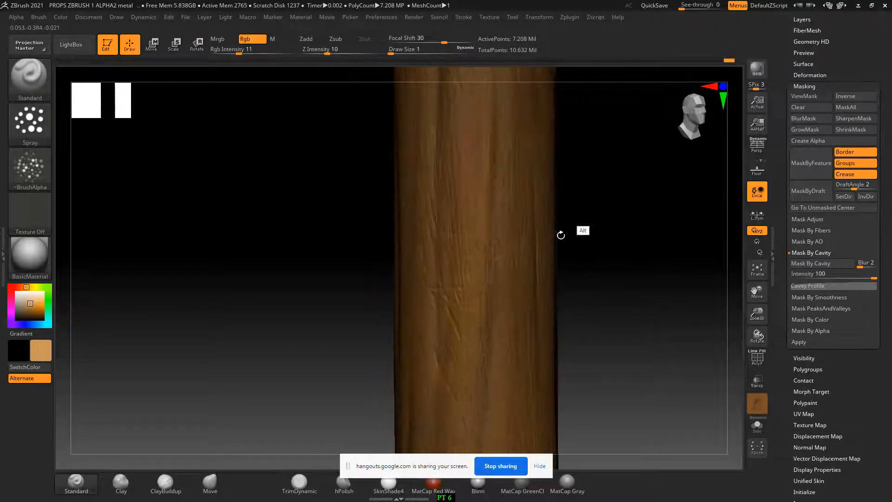
{"action": "left_click_drag", "start_coordinate": [488, 235], "coordinate": [483, 279]}
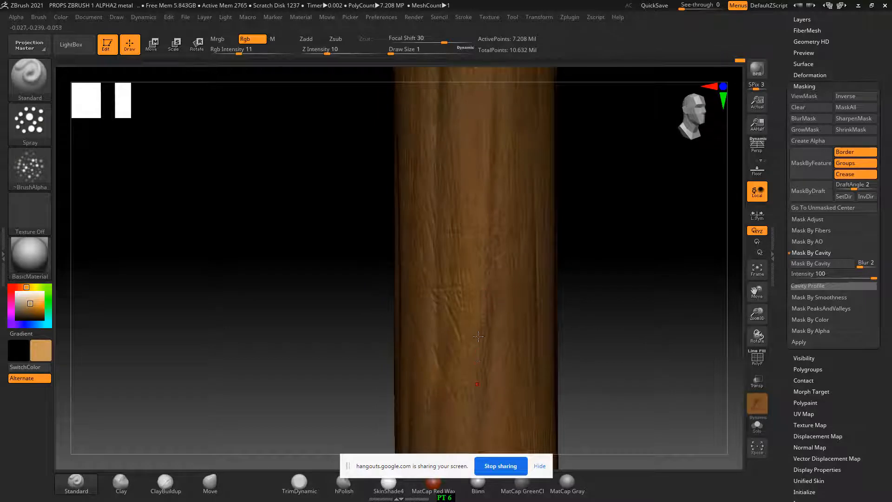
{"action": "key", "text": "ctrl+z"}
Step: Spray thin tan highlights beside the dark grain lines on the adjacent sides of the shaft, from the collar to the middle
{"action": "left_click_drag", "start_coordinate": [638, 299], "coordinate": [607, 223], "text": "alt"}
{"action": "left_click_drag", "start_coordinate": [606, 293], "coordinate": [586, 215]}
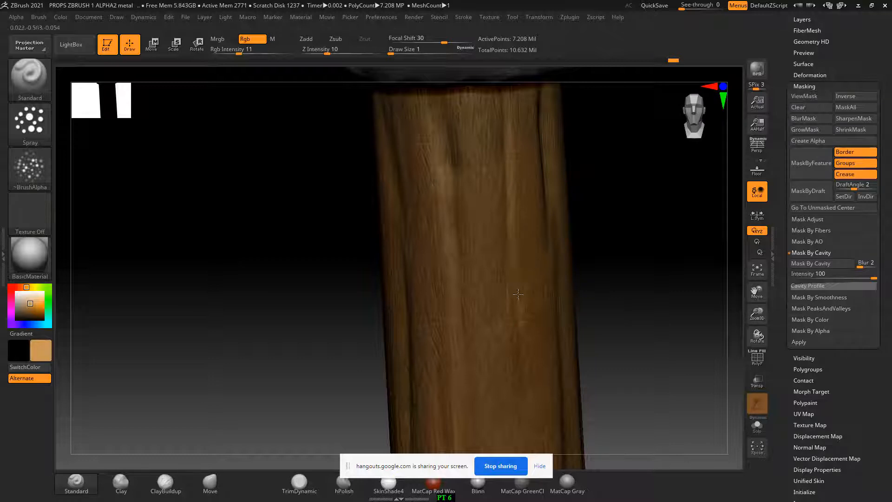
{"action": "left_click_drag", "start_coordinate": [618, 252], "coordinate": [608, 208]}
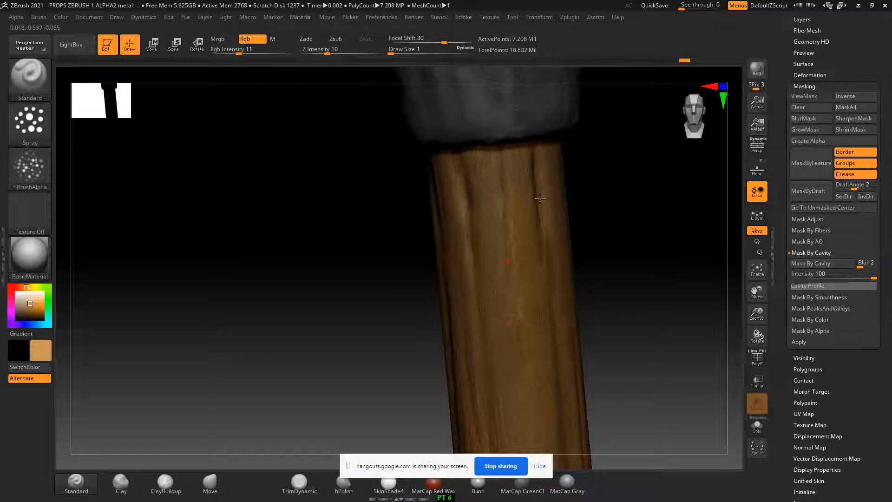
{"action": "left_click_drag", "start_coordinate": [601, 173], "coordinate": [570, 178]}
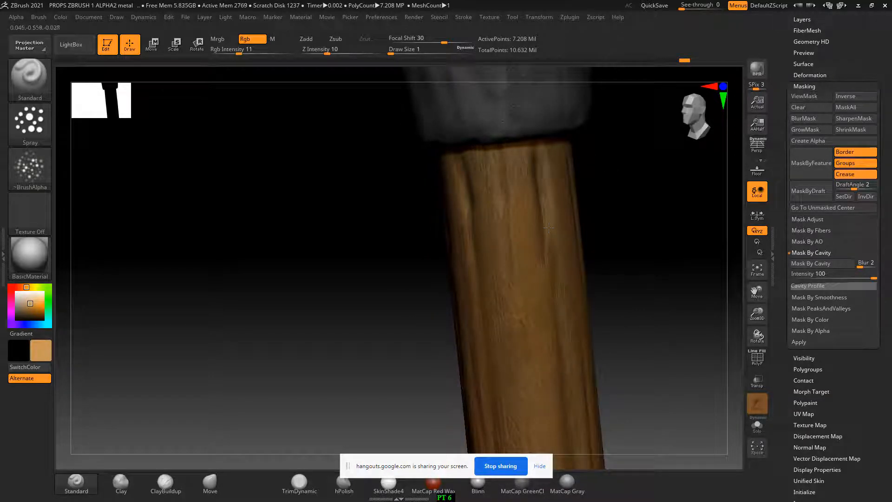
{"action": "left_click_drag", "start_coordinate": [617, 299], "coordinate": [524, 243]}
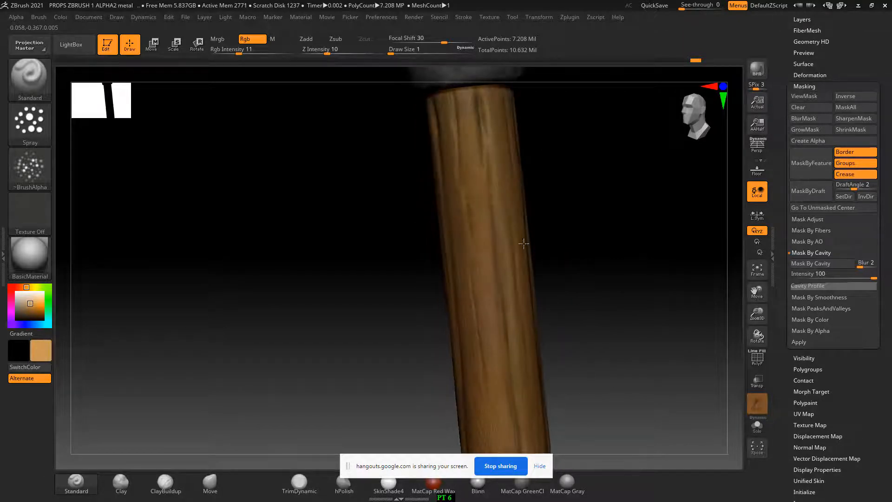
{"action": "left_click_drag", "start_coordinate": [510, 305], "coordinate": [520, 211]}
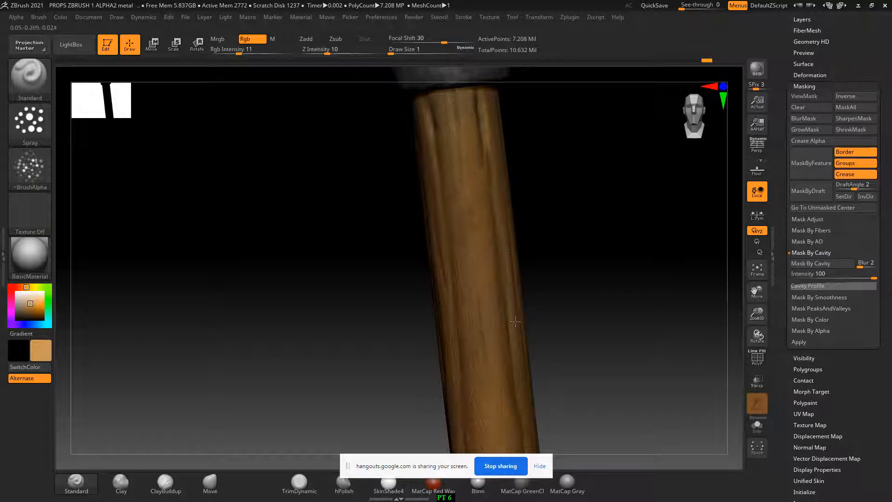
{"action": "left_click_drag", "start_coordinate": [580, 323], "coordinate": [498, 237]}
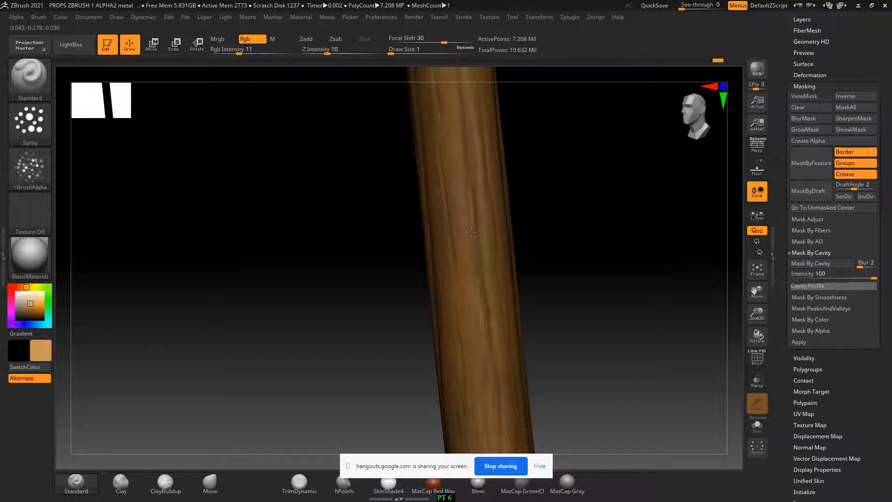
Step: Spray thin light tan highlights between the dark grain lines around the lower shaft, directly above the metal sleeve
{"action": "left_click_drag", "start_coordinate": [576, 333], "coordinate": [604, 274], "text": "alt"}
{"action": "left_click_drag", "start_coordinate": [612, 307], "coordinate": [607, 265], "text": "alt"}
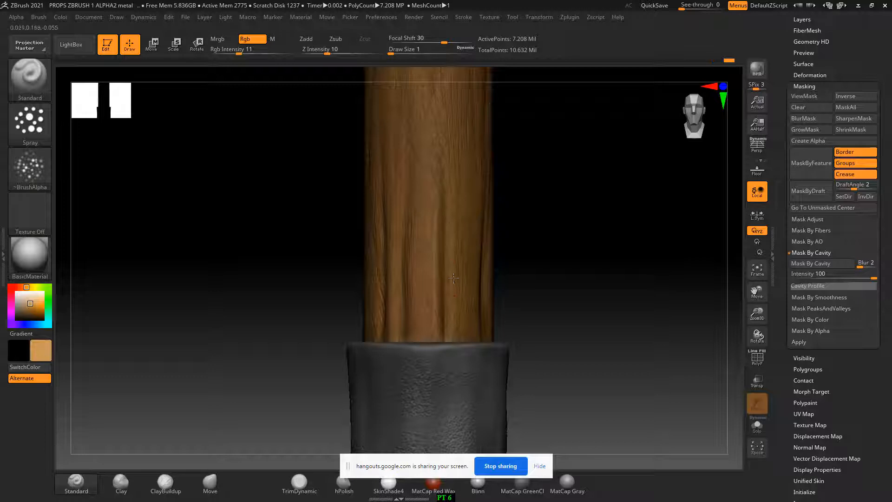
{"action": "left_click_drag", "start_coordinate": [515, 240], "coordinate": [521, 241]}
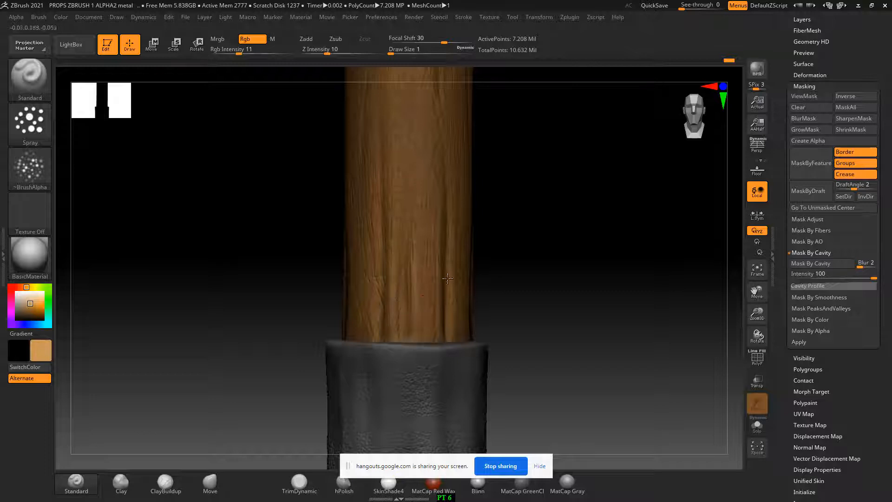
{"action": "left_click_drag", "start_coordinate": [504, 279], "coordinate": [498, 281]}
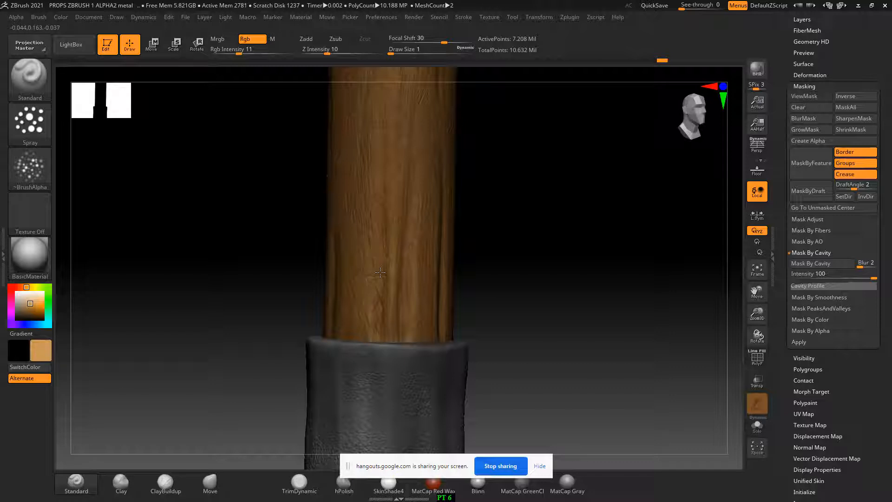
{"action": "left_click_drag", "start_coordinate": [564, 249], "coordinate": [578, 249]}
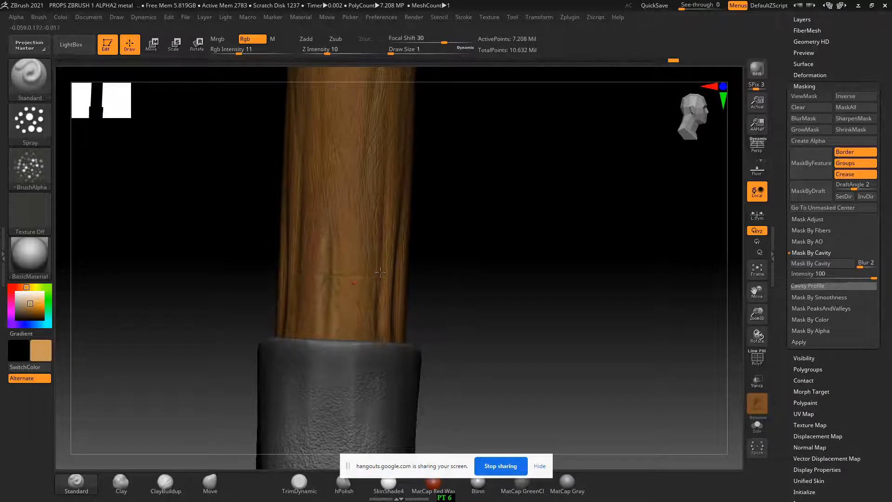
{"action": "left_click_drag", "start_coordinate": [498, 261], "coordinate": [492, 232]}
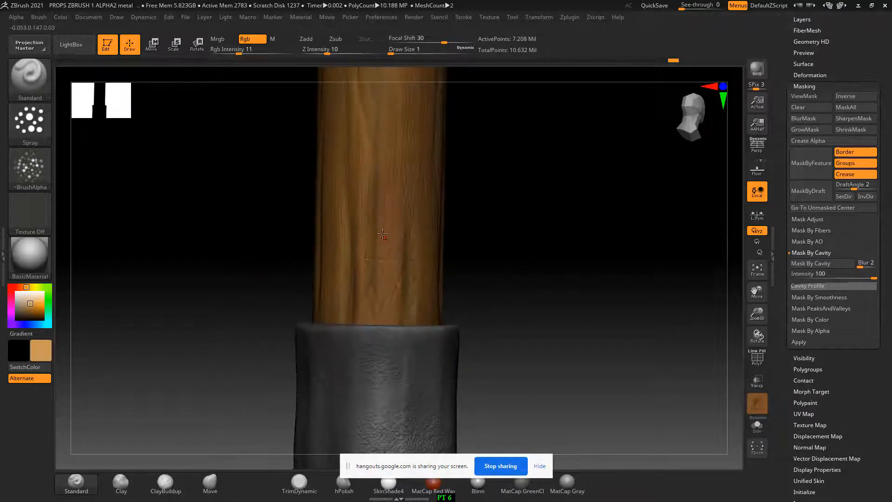
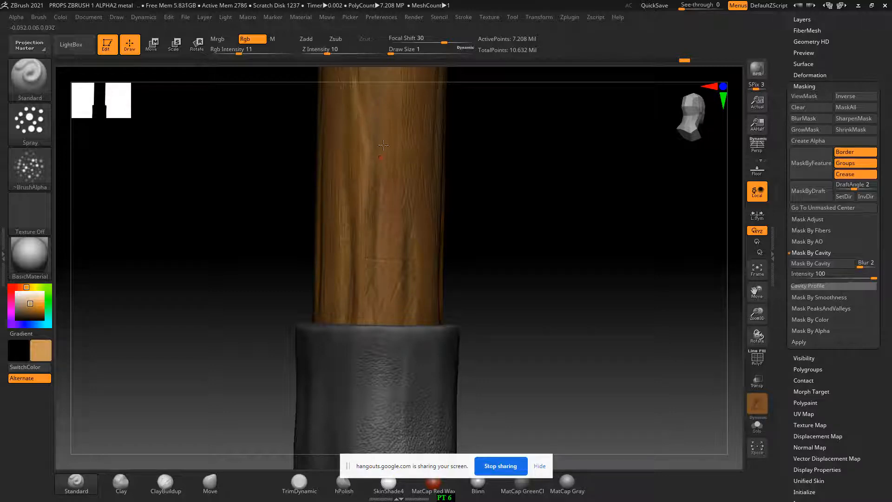
{"action": "left_click_drag", "start_coordinate": [465, 228], "coordinate": [336, 203]}
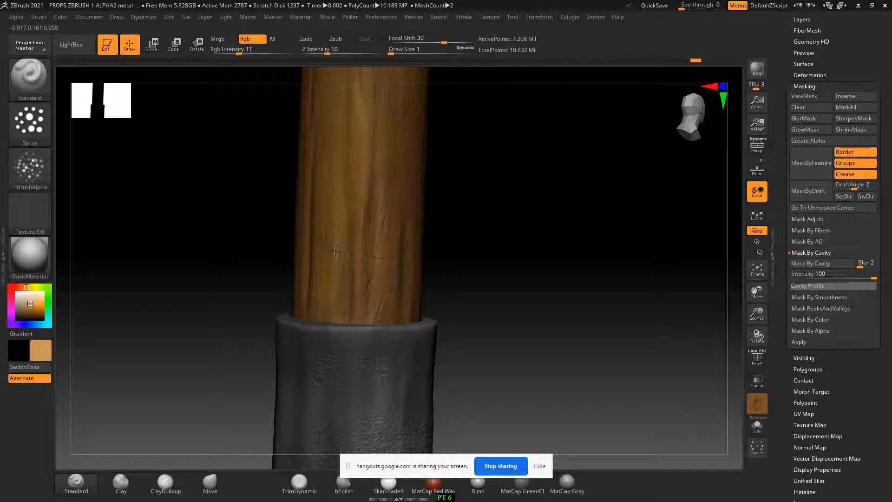
Step: Continue the thin tan highlights up the back sides of the shaft, through its middle section and around the carved wood marks
{"action": "left_click_drag", "start_coordinate": [520, 194], "coordinate": [531, 295]}
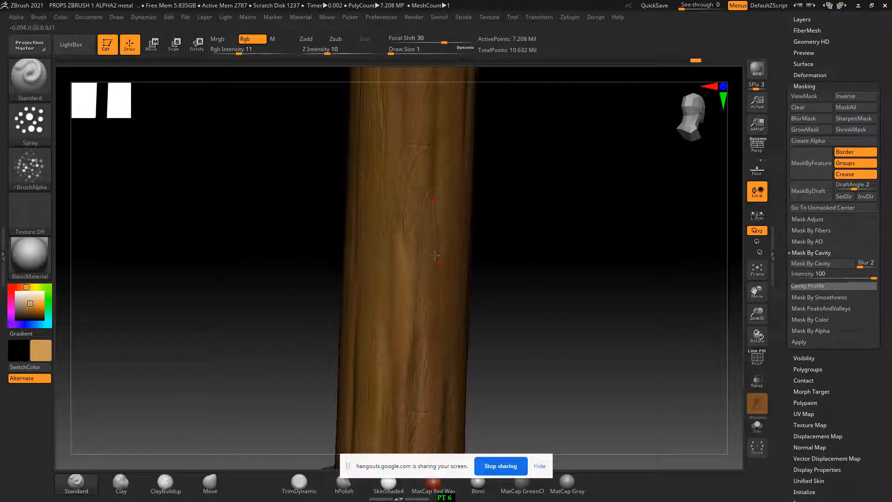
{"action": "left_click_drag", "start_coordinate": [509, 185], "coordinate": [439, 178]}
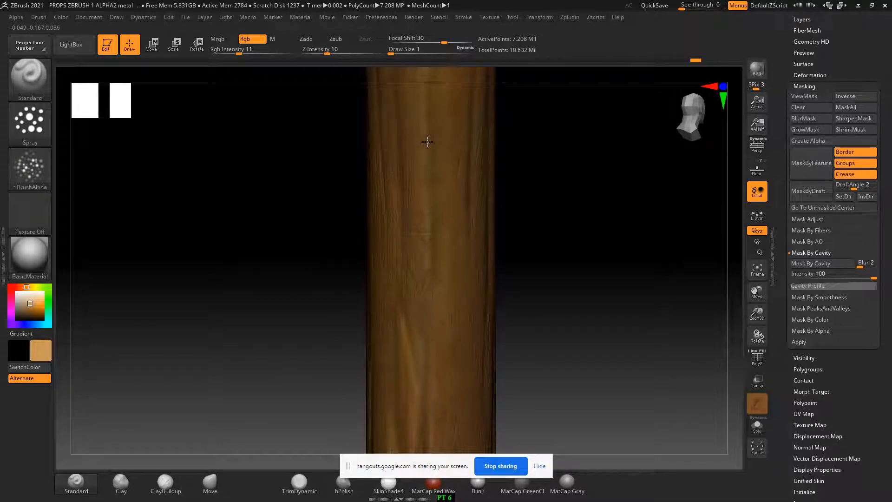
{"action": "left_click_drag", "start_coordinate": [555, 180], "coordinate": [539, 225]}
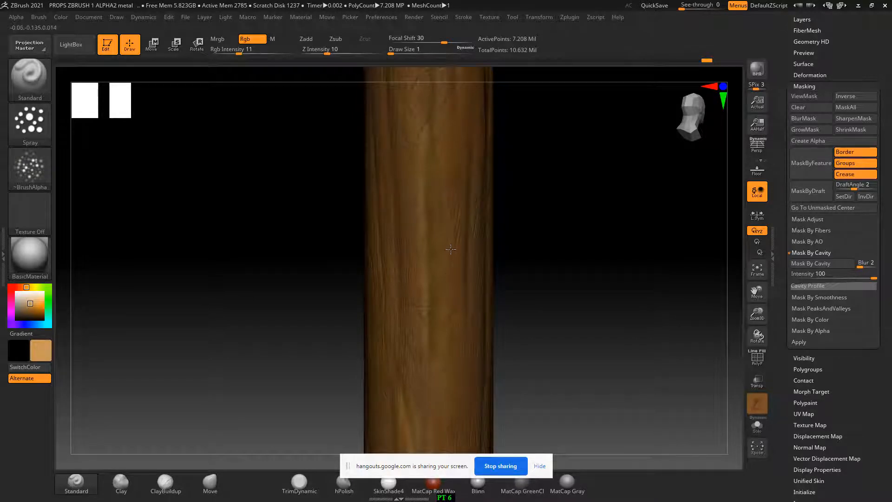
{"action": "left_click_drag", "start_coordinate": [511, 158], "coordinate": [571, 158], "text": "alt"}
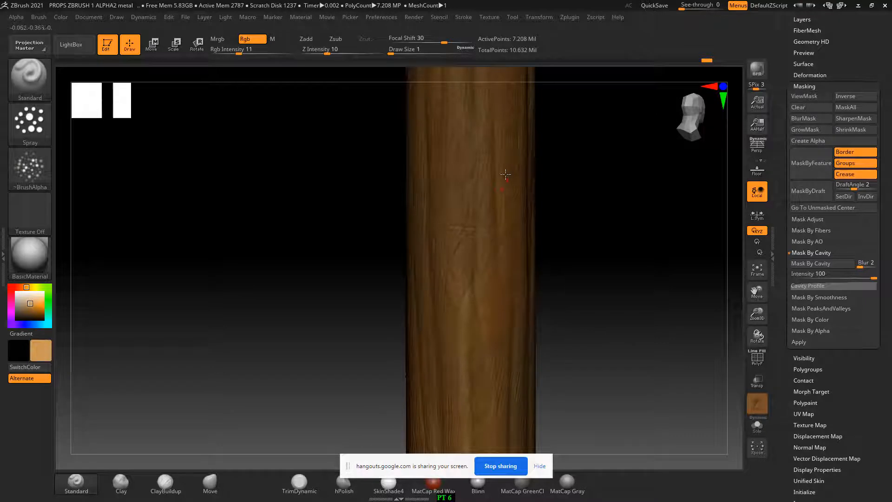
{"action": "left_click_drag", "start_coordinate": [551, 209], "coordinate": [492, 177]}
{"action": "left_click_drag", "start_coordinate": [600, 210], "coordinate": [628, 210], "text": "shift"}
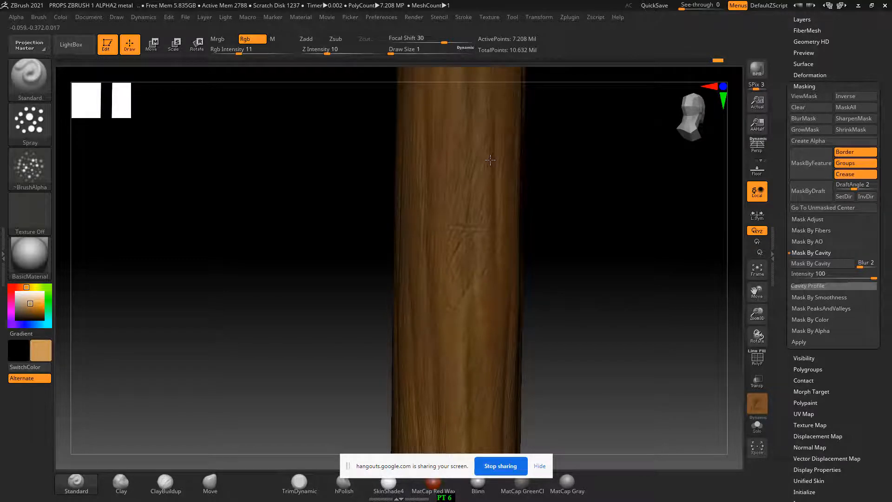
{"action": "right_click_drag", "start_coordinate": [478, 142], "coordinate": [575, 141]}
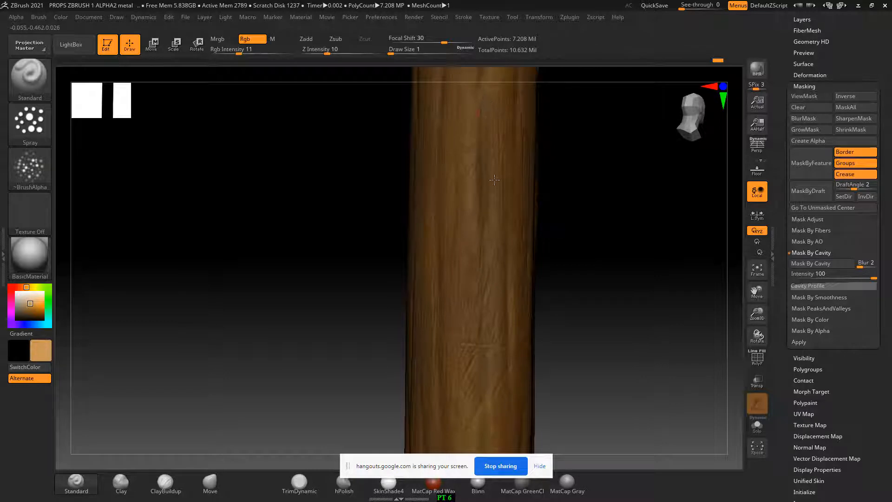
{"action": "right_click_drag", "start_coordinate": [494, 180], "coordinate": [597, 189]}
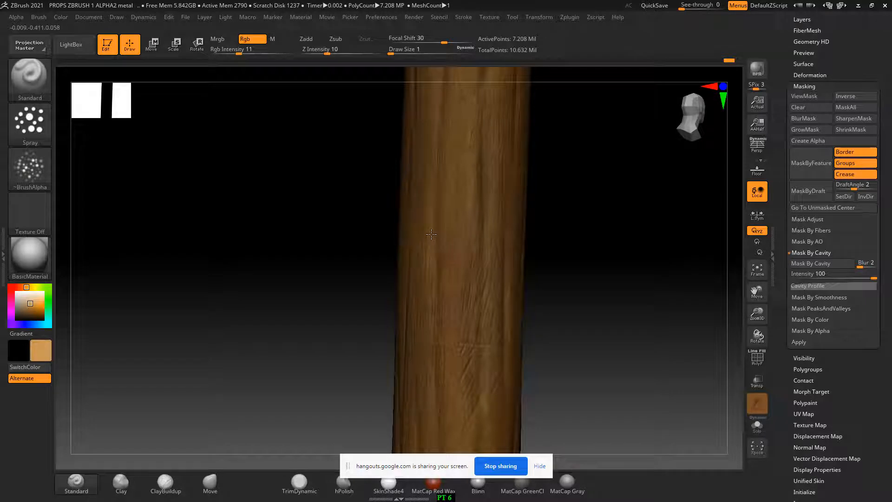
Step: Raise the draw size to 3 and spray broader tan highlights on the upper shaft, up to the metal collar
{"action": "mouse_move", "coordinate": [446, 109]}
{"action": "right_mouse_down"}
{"action": "mouse_move", "coordinate": [611, 207]}
{"action": "mouse_move", "coordinate": [682, 289]}
{"action": "mouse_move", "coordinate": [675, 319]}
{"action": "mouse_move", "coordinate": [649, 288]}
{"action": "mouse_move", "coordinate": [639, 291]}
{"action": "mouse_move", "coordinate": [631, 324]}
{"action": "right_mouse_up"}
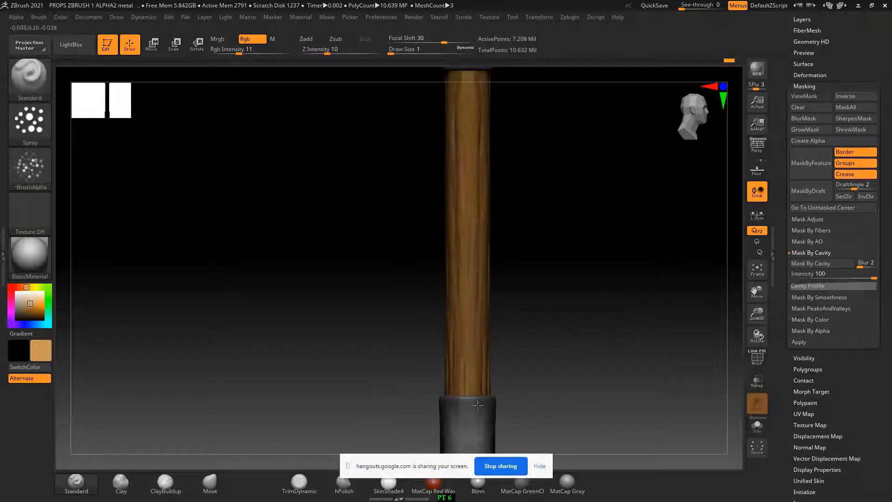
{"action": "right_click_drag", "start_coordinate": [619, 204], "coordinate": [612, 235]}
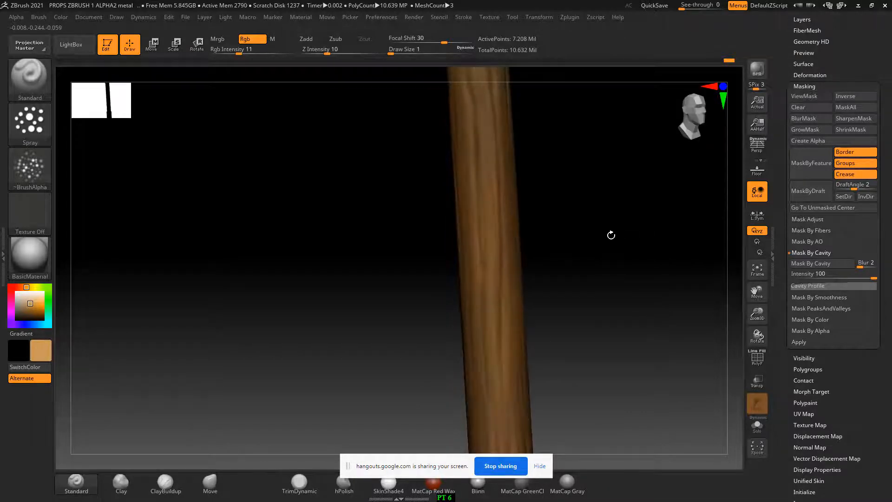
{"action": "right_click_drag", "start_coordinate": [570, 146], "coordinate": [572, 183]}
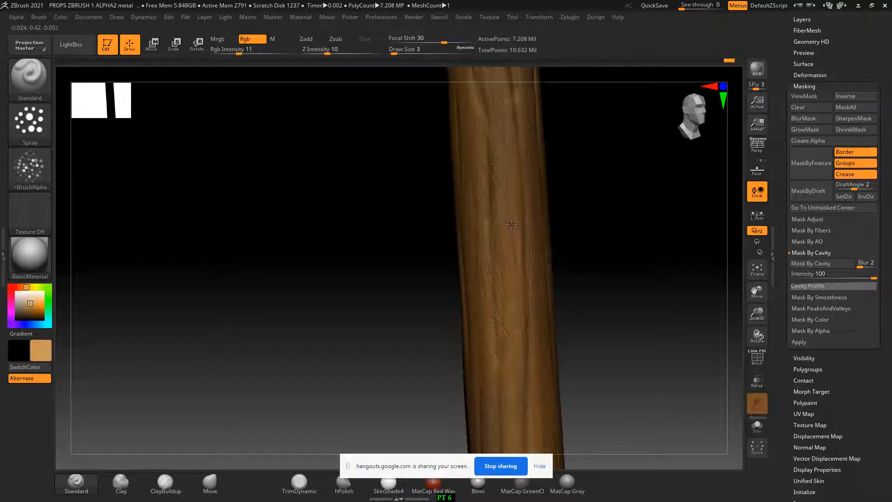
{"action": "mouse_move", "coordinate": [516, 212]}
{"action": "right_mouse_down", "text": "shift"}
{"action": "mouse_move", "coordinate": [615, 177]}
{"action": "mouse_move", "coordinate": [629, 215]}
{"action": "mouse_move", "coordinate": [609, 223]}
{"action": "mouse_move", "coordinate": [601, 211]}
{"action": "mouse_move", "coordinate": [639, 299]}
{"action": "mouse_move", "coordinate": [673, 293]}
{"action": "mouse_move", "coordinate": [679, 301]}
{"action": "right_mouse_up", "text": "shift"}
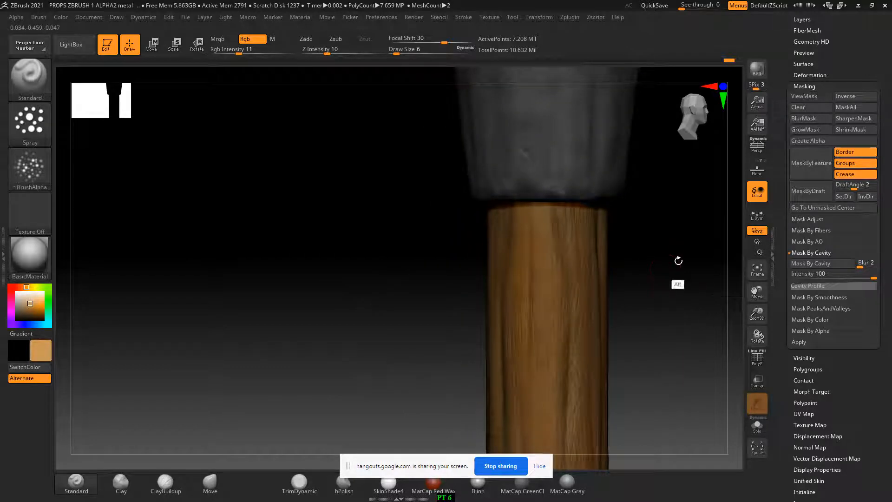
{"action": "right_click_drag", "start_coordinate": [679, 258], "coordinate": [626, 264]}
{"action": "right_click_drag", "start_coordinate": [663, 203], "coordinate": [566, 246]}
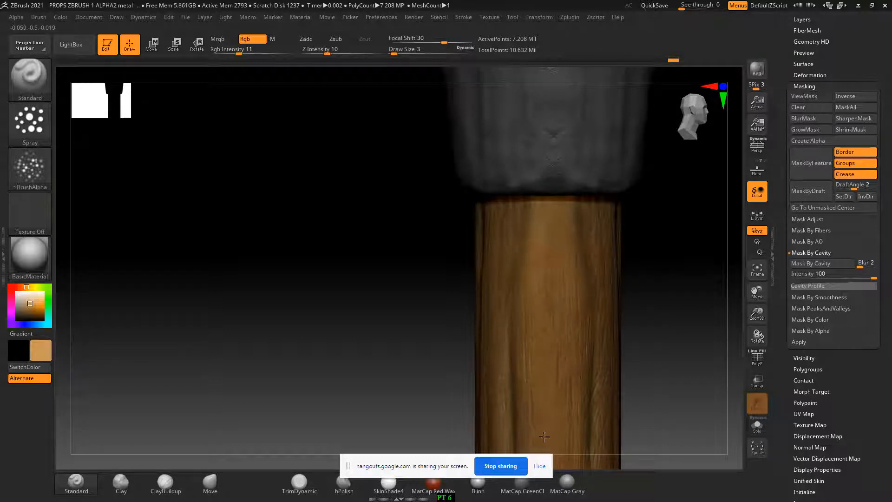
Step: Spray tan highlights at draw size 3 along the back and adjoining side of the shaft, between the collar and the sleeve
{"action": "left_click_drag", "start_coordinate": [701, 330], "coordinate": [653, 302]}
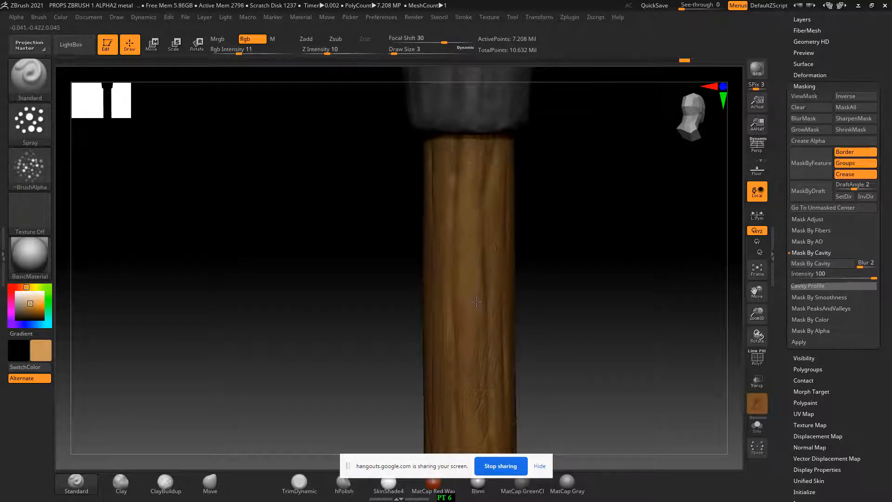
{"action": "left_click_drag", "start_coordinate": [535, 343], "coordinate": [498, 238]}
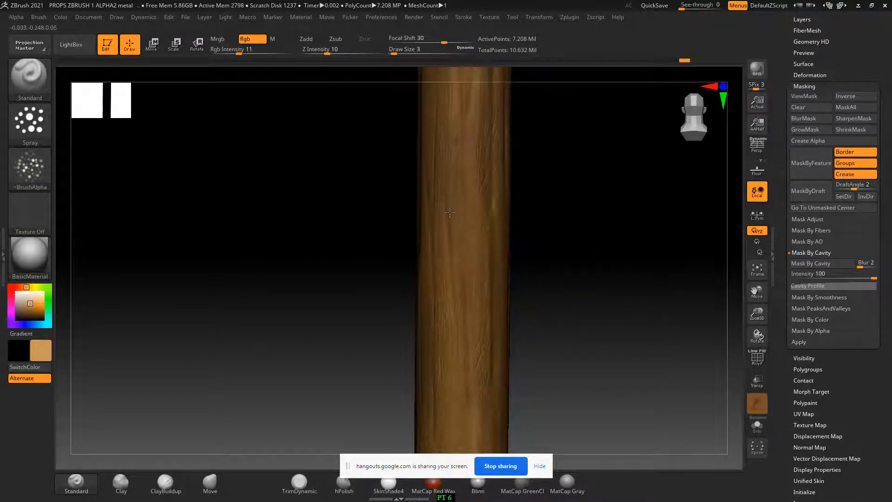
{"action": "mouse_move", "coordinate": [463, 262]}
{"action": "left_mouse_down"}
{"action": "mouse_move", "coordinate": [473, 282]}
{"action": "mouse_move", "coordinate": [468, 298]}
{"action": "left_mouse_up"}
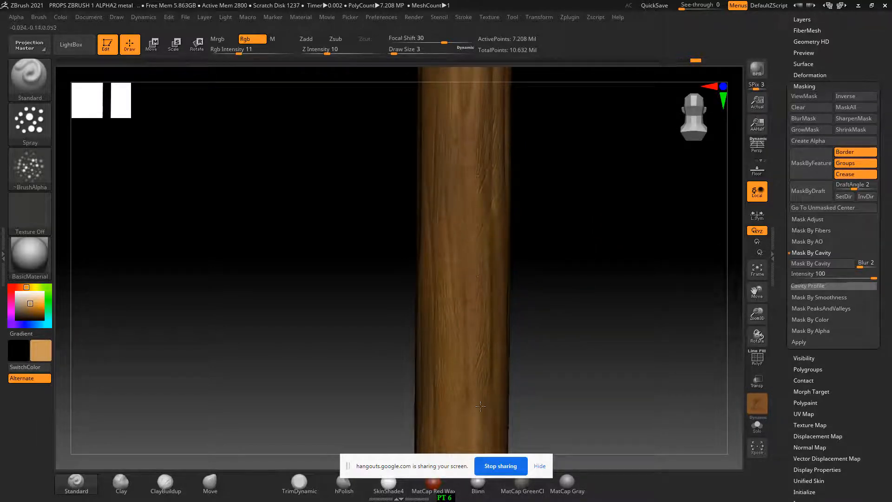
{"action": "mouse_move", "coordinate": [528, 410]}
{"action": "left_mouse_down", "text": "alt"}
{"action": "mouse_move", "coordinate": [528, 289]}
{"action": "mouse_move", "coordinate": [556, 309]}
{"action": "mouse_move", "coordinate": [571, 303]}
{"action": "mouse_move", "coordinate": [547, 278]}
{"action": "left_mouse_up", "text": "alt"}
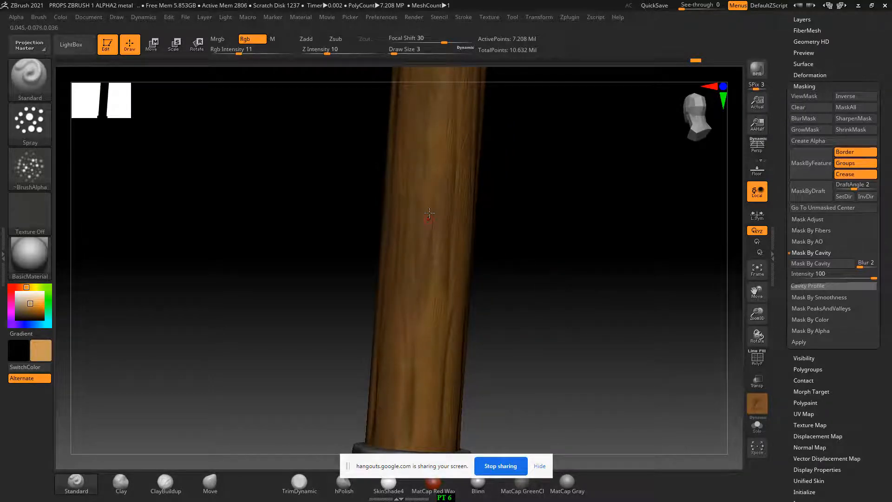
{"action": "left_click_drag", "start_coordinate": [490, 162], "coordinate": [514, 241]}
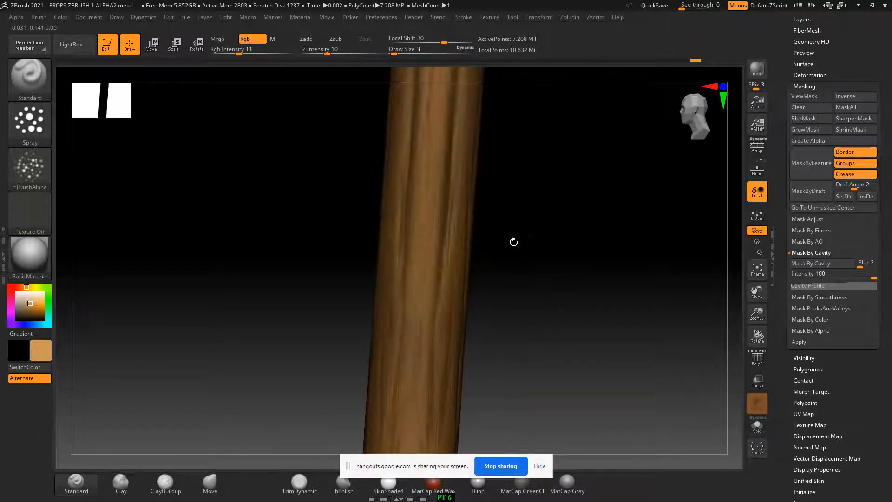
{"action": "left_click_drag", "start_coordinate": [524, 197], "coordinate": [534, 191]}
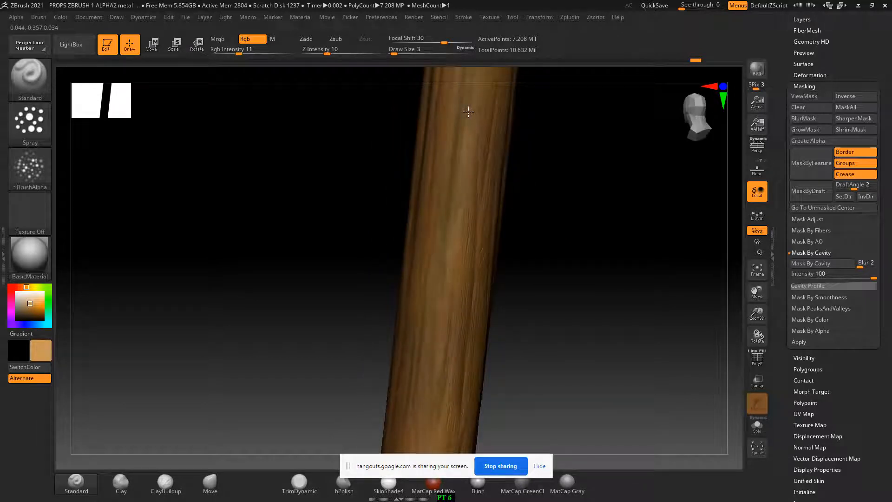
{"action": "left_click_drag", "start_coordinate": [469, 111], "coordinate": [541, 245]}
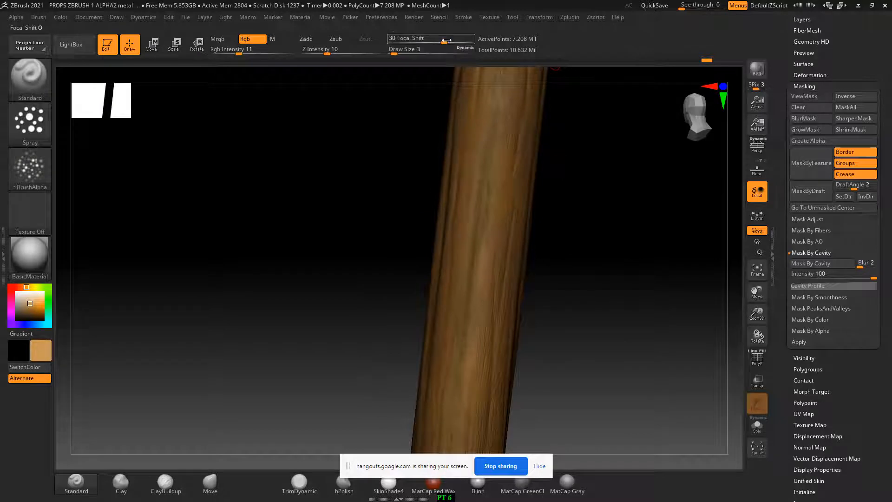
Step: Set the focal shift to 47 and spray tan highlights on the neighbouring sides of the shaft just below the metal collar
{"action": "left_click_drag", "start_coordinate": [444, 41], "coordinate": [451, 41]}
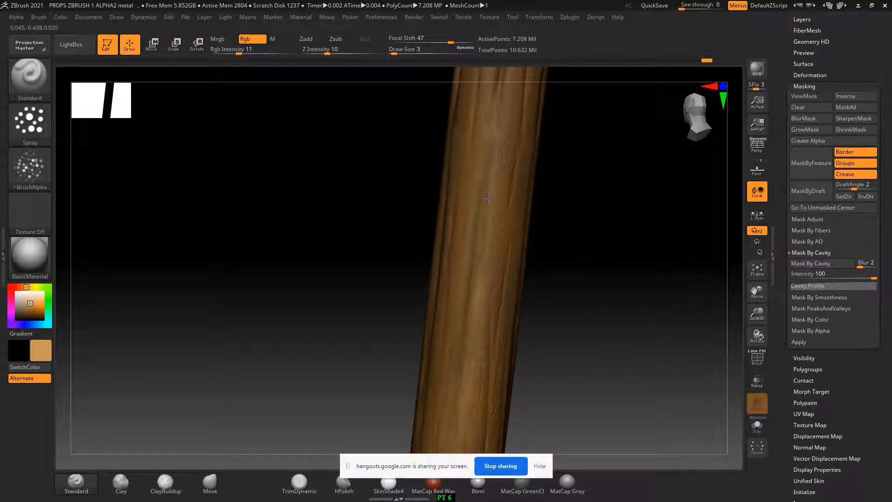
{"action": "left_click_drag", "start_coordinate": [560, 141], "coordinate": [560, 261], "text": "alt"}
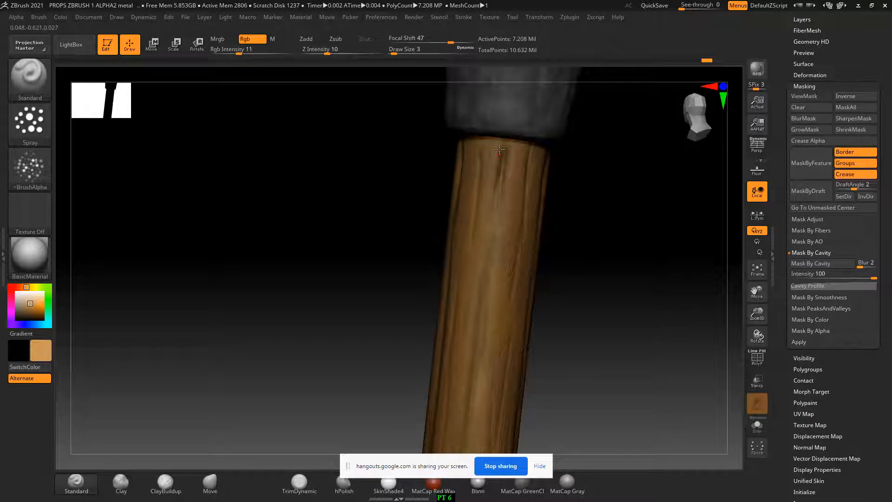
{"action": "left_click_drag", "start_coordinate": [555, 178], "coordinate": [566, 176]}
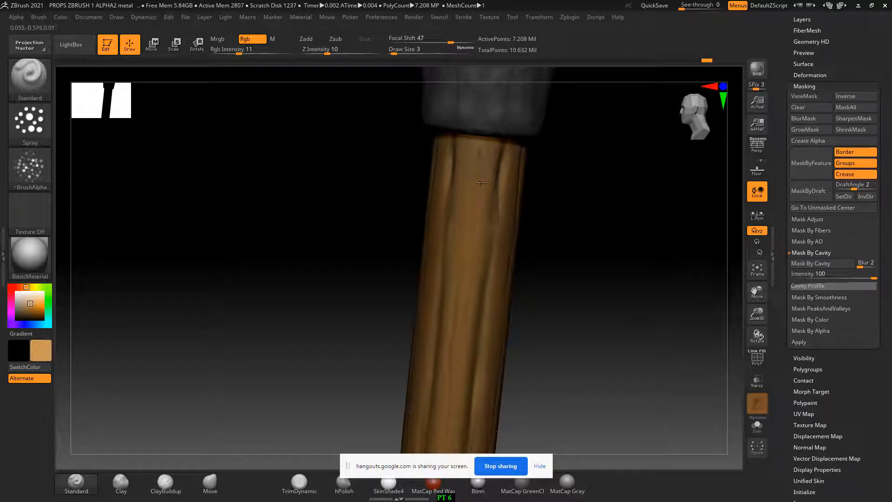
{"action": "left_click_drag", "start_coordinate": [550, 213], "coordinate": [570, 215]}
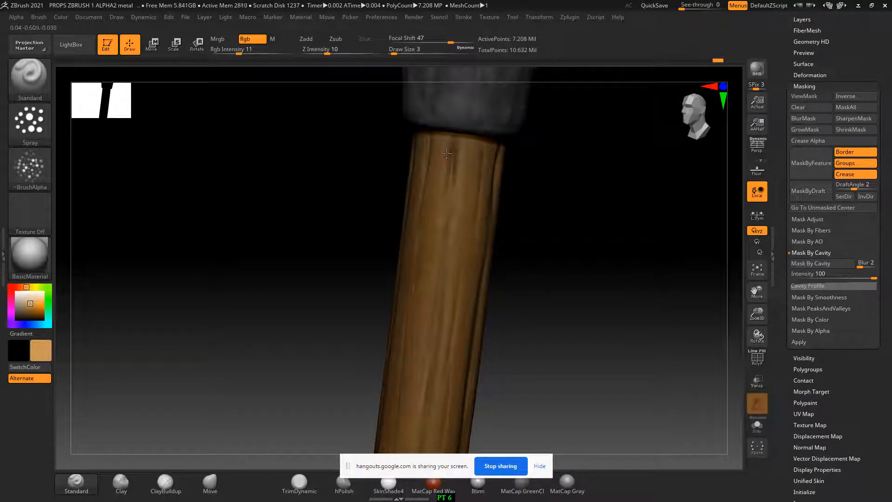
Step: Spray tan highlights with the adjusted brush around the shaft's lower half, from the middle down to the metal sleeve
{"action": "left_click_drag", "start_coordinate": [535, 307], "coordinate": [502, 274]}
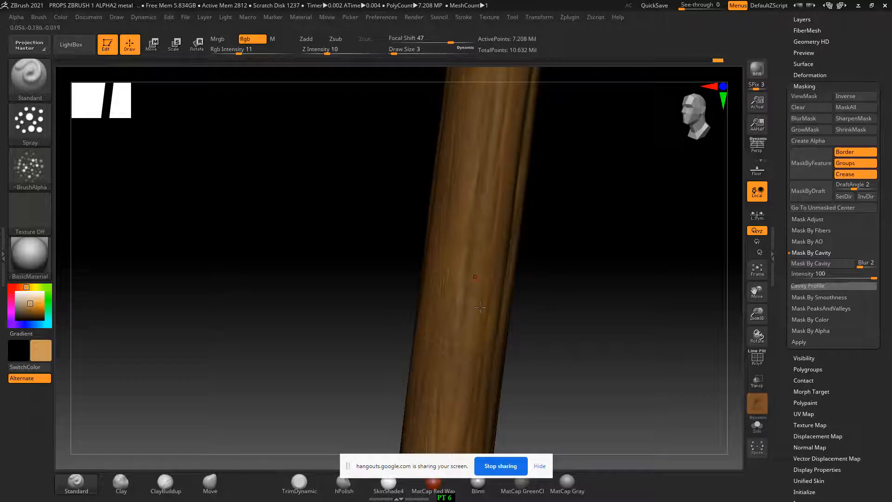
{"action": "left_click_drag", "start_coordinate": [480, 307], "coordinate": [461, 251]}
{"action": "left_click_drag", "start_coordinate": [467, 312], "coordinate": [478, 225]}
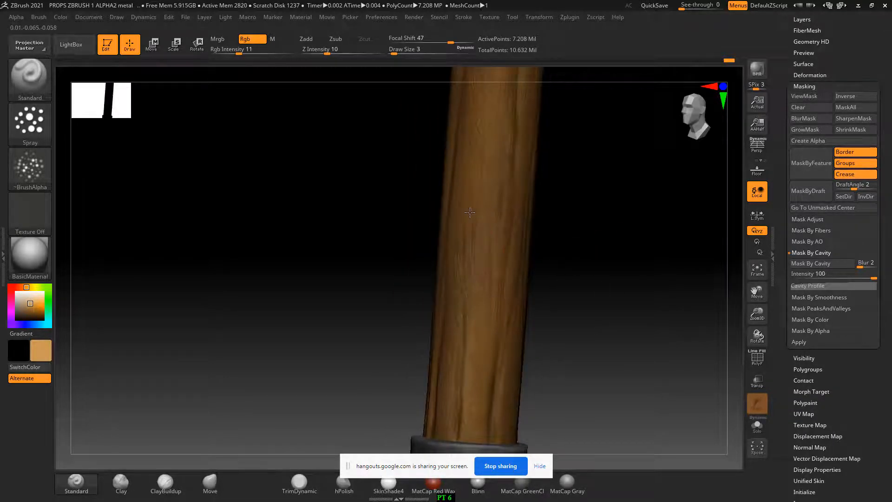
{"action": "left_click_drag", "start_coordinate": [633, 332], "coordinate": [617, 298]}
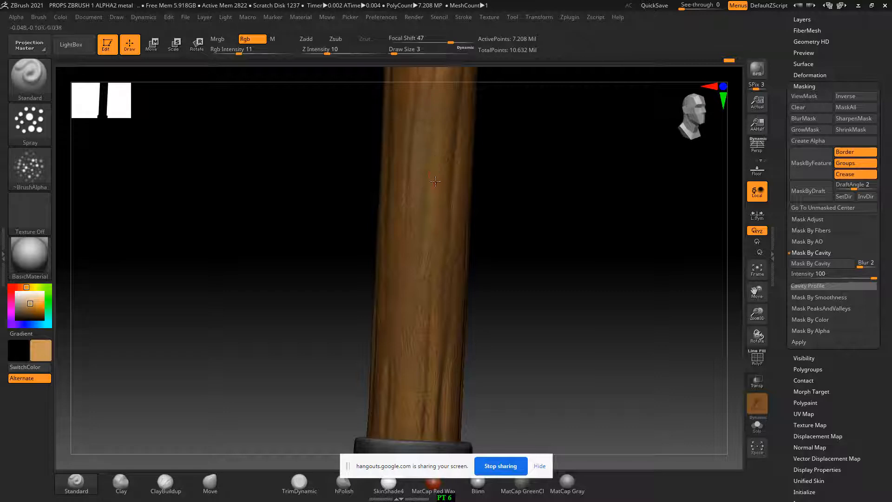
{"action": "left_click_drag", "start_coordinate": [521, 306], "coordinate": [545, 246], "text": "alt"}
{"action": "left_click_drag", "start_coordinate": [530, 201], "coordinate": [548, 281], "text": "alt"}
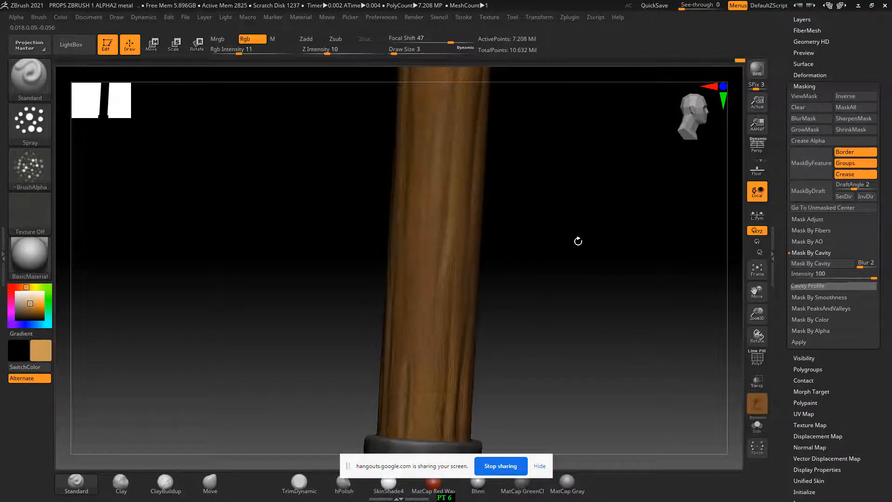
{"action": "left_click_drag", "start_coordinate": [578, 241], "coordinate": [553, 237]}
{"action": "left_click_drag", "start_coordinate": [543, 186], "coordinate": [526, 264], "text": "alt"}
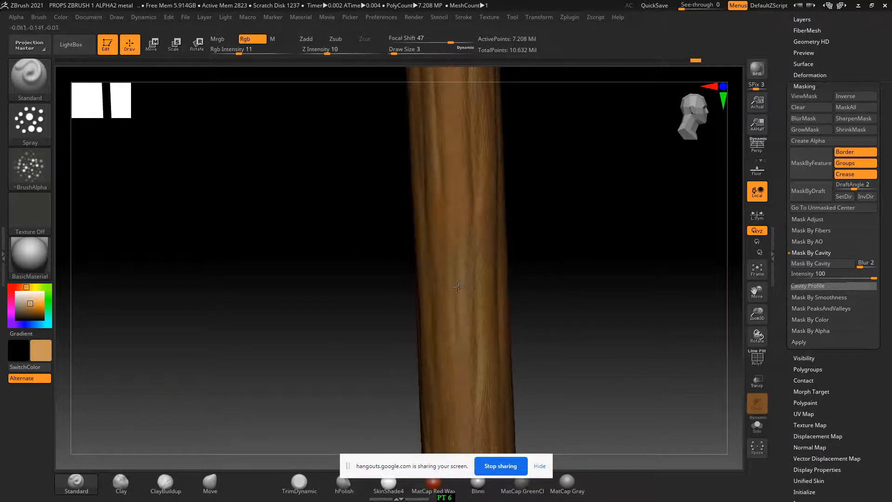
Step: Spray tan highlights at draw size 3 on the remaining sides of the shaft, from below the metal collar to the middle
{"action": "left_click_drag", "start_coordinate": [575, 194], "coordinate": [587, 209]}
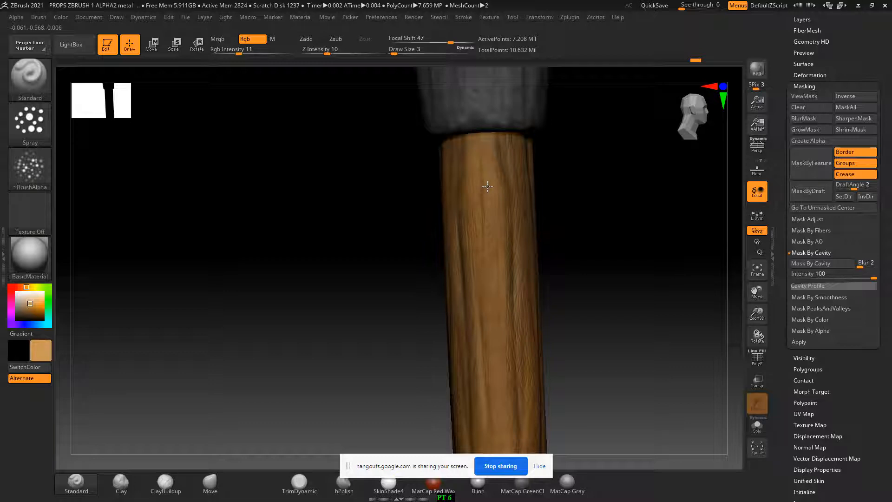
{"action": "left_click_drag", "start_coordinate": [548, 302], "coordinate": [526, 245]}
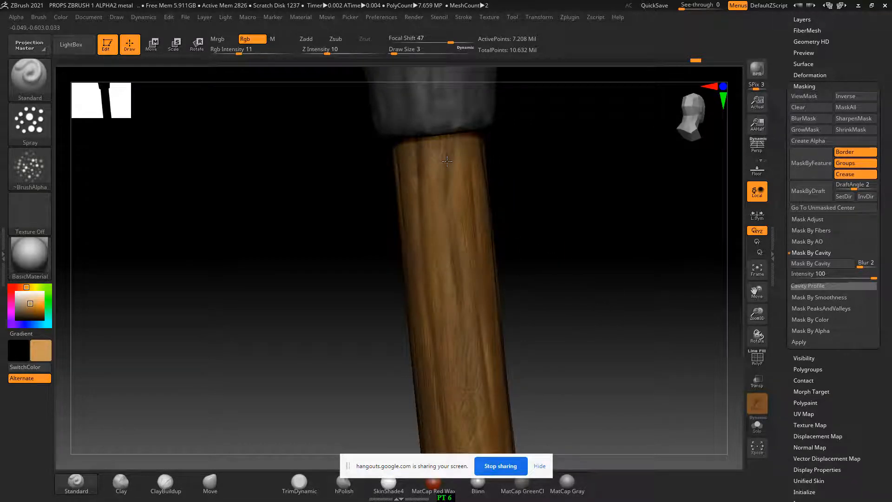
{"action": "left_click_drag", "start_coordinate": [606, 327], "coordinate": [605, 251], "text": "alt"}
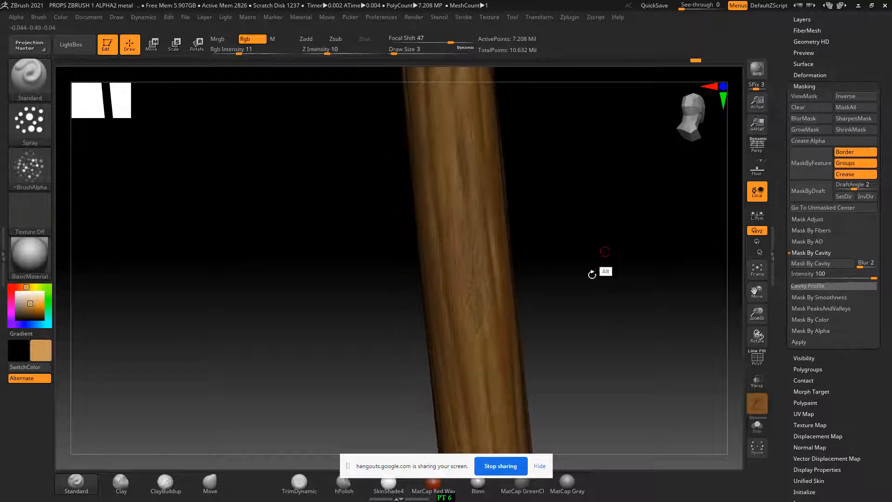
{"action": "left_click_drag", "start_coordinate": [562, 309], "coordinate": [594, 302]}
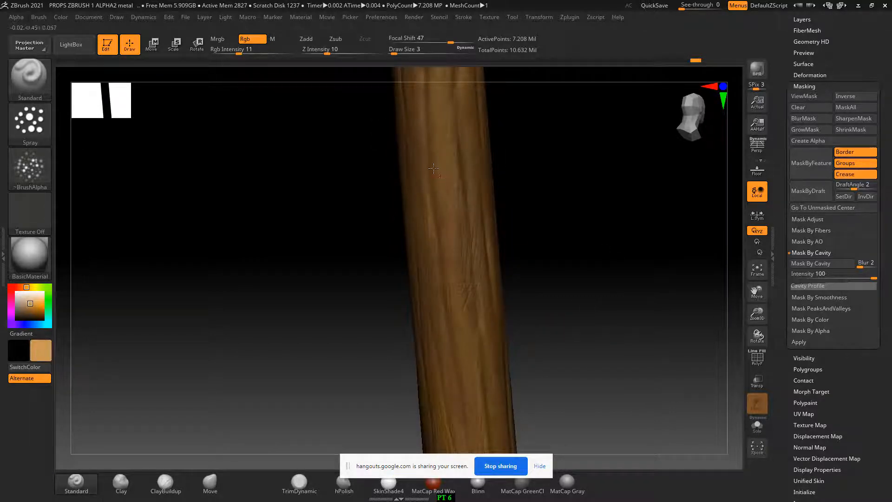
{"action": "left_click_drag", "start_coordinate": [634, 350], "coordinate": [671, 308]}
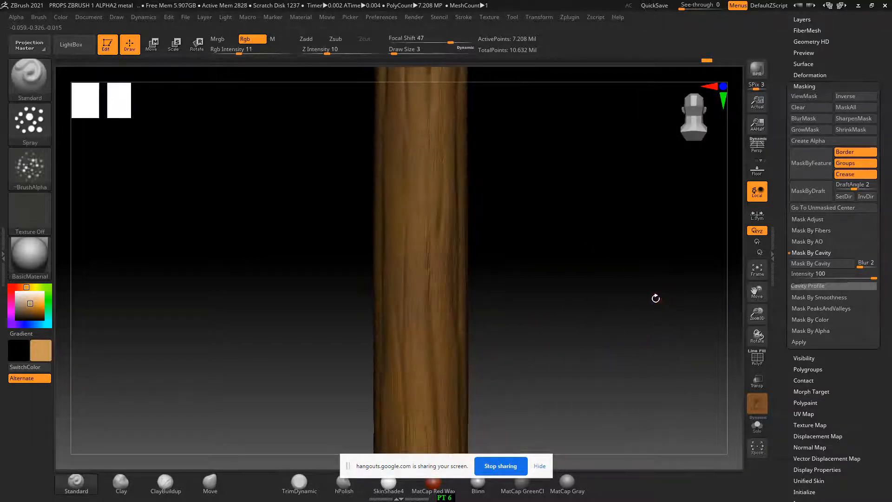
Step: Switch to YouTube in the browser and view the cg artist all rounder channel's video results for HAND PAINTED
{"action": "key", "text": "alt+Tab"}
{"action": "left_click", "coordinate": [501, 163]}
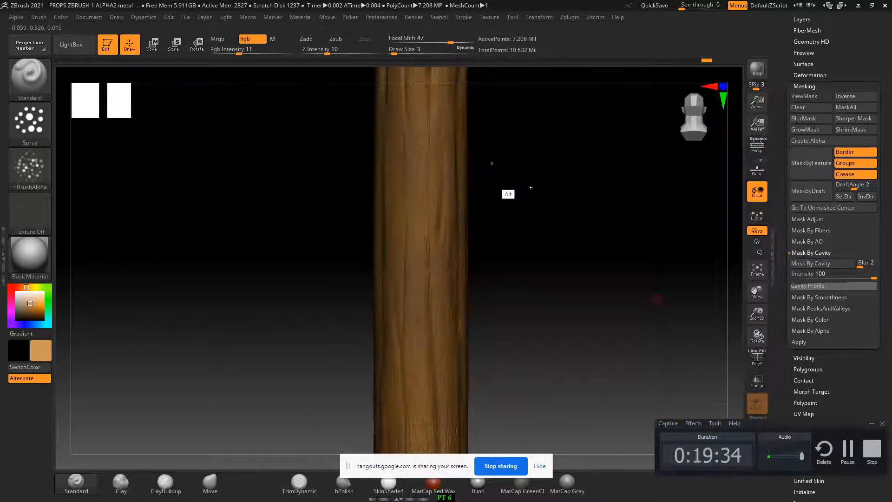
{"action": "left_click", "coordinate": [854, 456]}
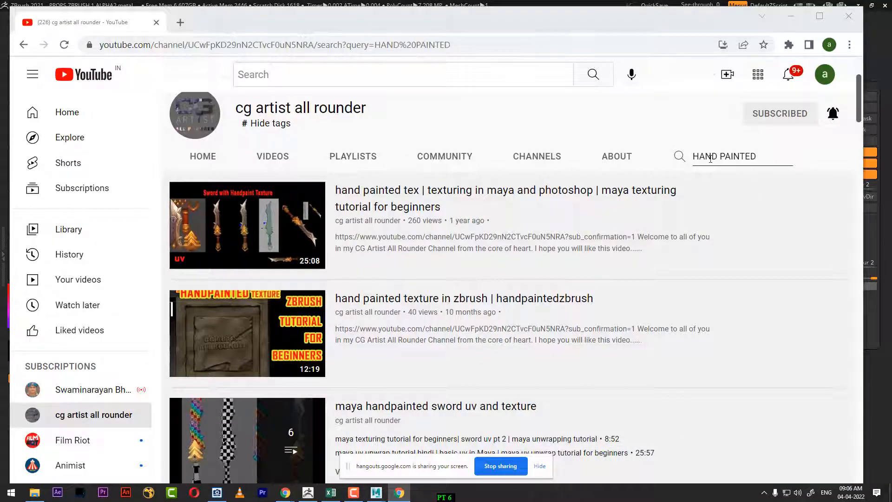
{"action": "left_click", "coordinate": [261, 228]}
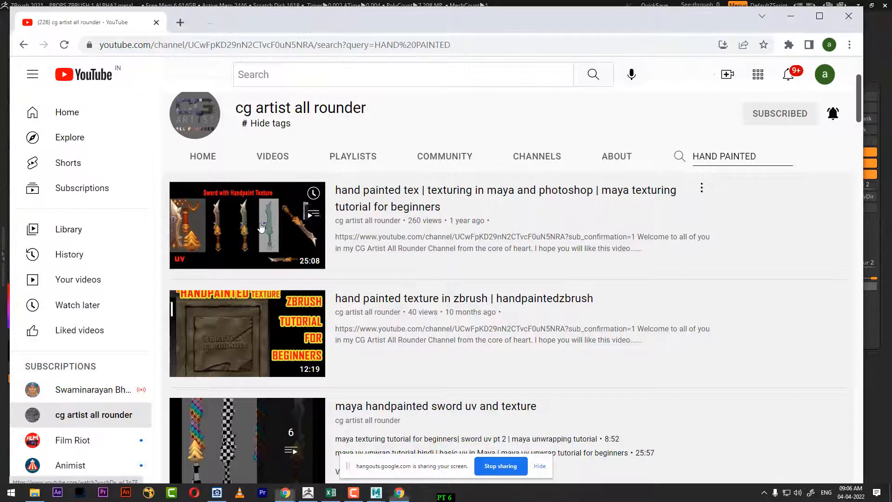
Step: Open the "hand painted tex" video, the "hand painted texture in zbrush" video and the "maya handpainted sword uv and texture" playlist in separate new tabs
{"action": "middle_click", "coordinate": [262, 228]}
{"action": "scroll", "coordinate": [247, 247], "scroll_direction": "down", "scroll_amount": 1}
{"action": "middle_click", "coordinate": [241, 269]}
{"action": "scroll", "coordinate": [251, 288], "scroll_direction": "down", "scroll_amount": 1}
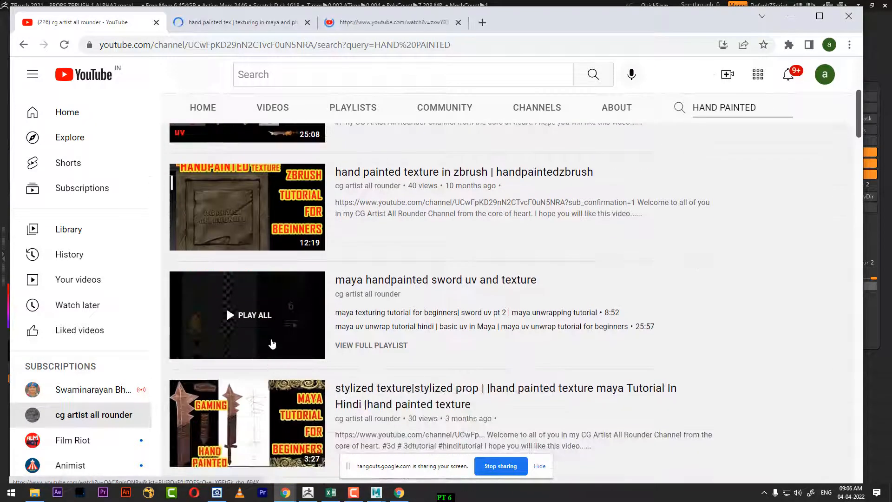
{"action": "middle_click", "coordinate": [403, 286]}
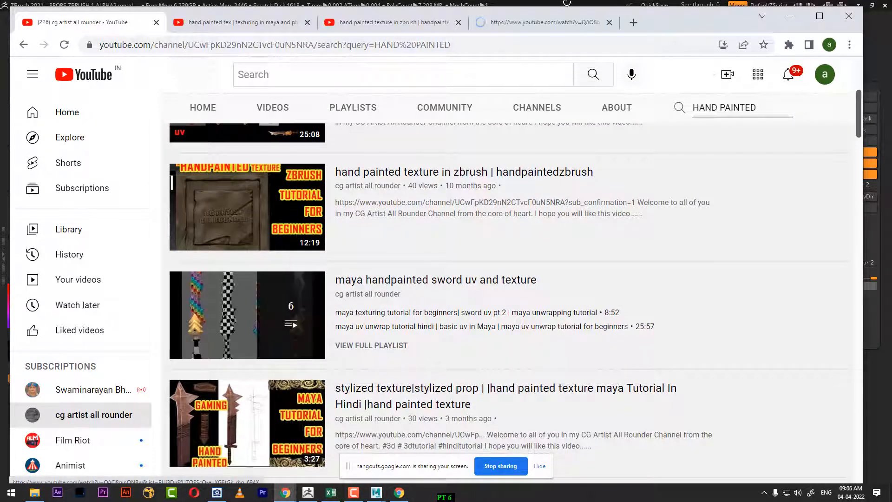
Step: Play "hand painted texture pt" from the sword playlist, skim it to about 7:11, and close its tab
{"action": "left_click", "coordinate": [534, 27]}
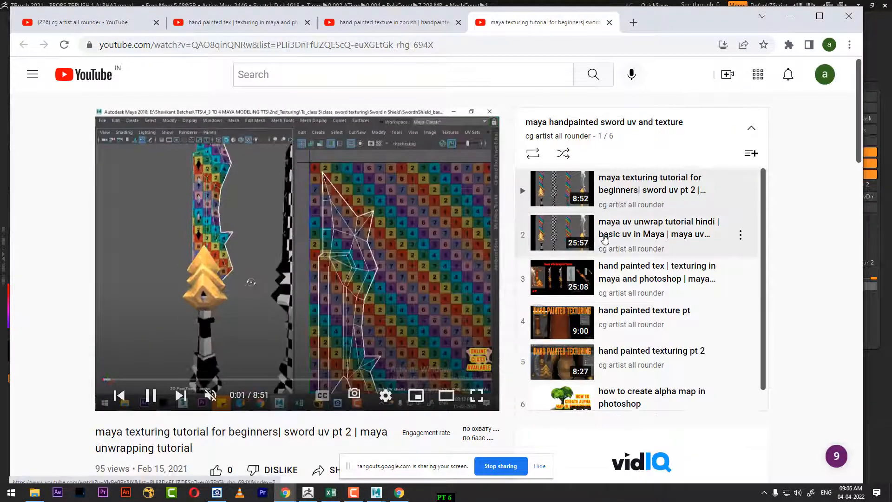
{"action": "left_click", "coordinate": [571, 328]}
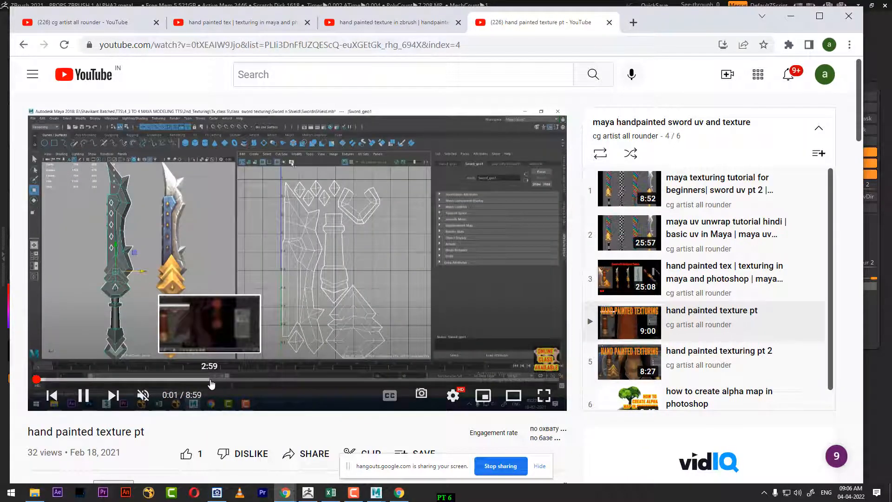
{"action": "left_click_drag", "start_coordinate": [210, 375], "coordinate": [288, 376]}
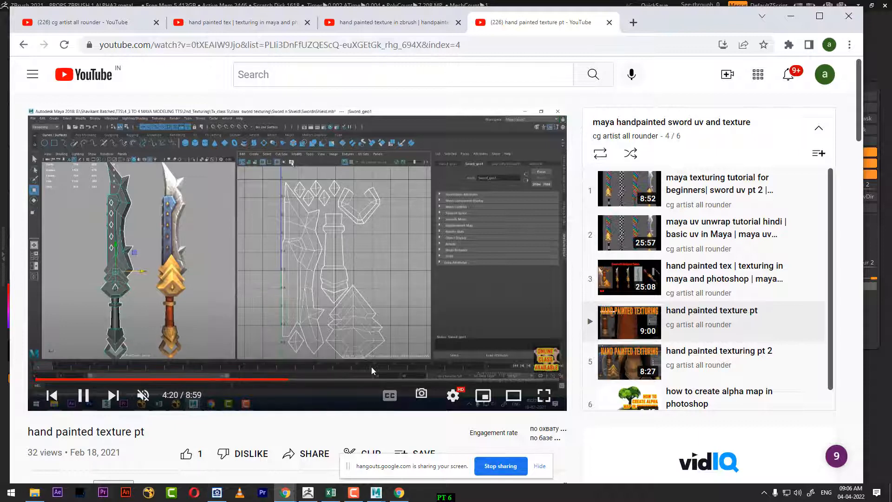
{"action": "left_click_drag", "start_coordinate": [404, 378], "coordinate": [428, 379]}
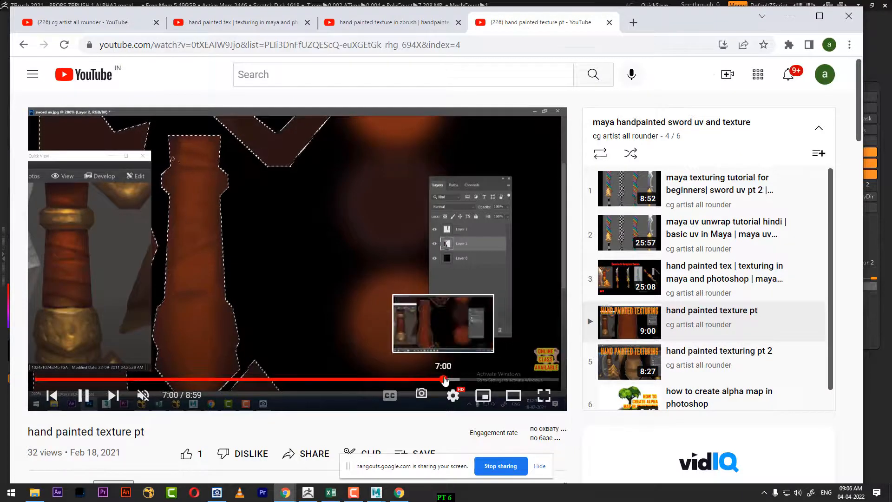
{"action": "left_click", "coordinate": [455, 380]}
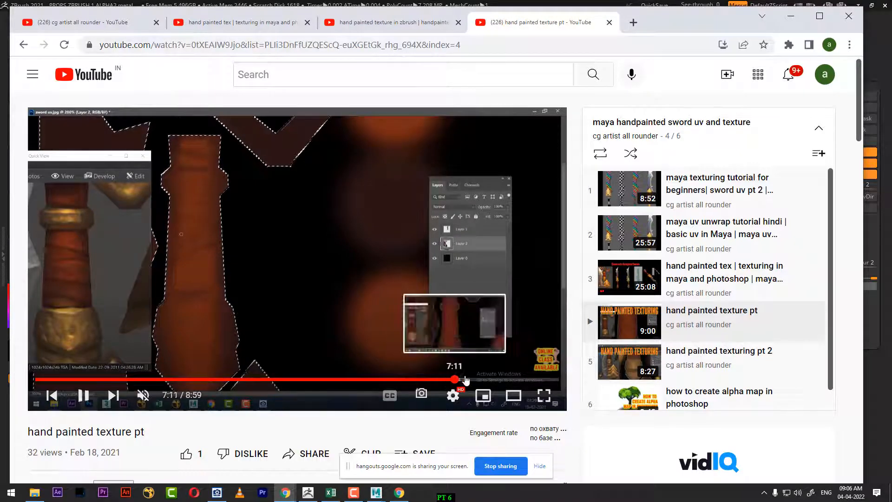
{"action": "left_click", "coordinate": [610, 22]}
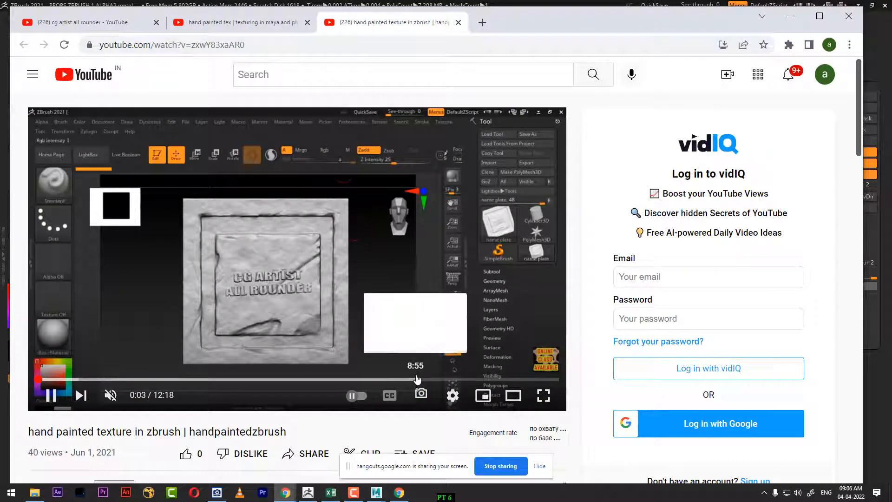
Step: Skim the "hand painted texture in zbrush" video to about 11:47 and close its tab
{"action": "left_click", "coordinate": [415, 379]}
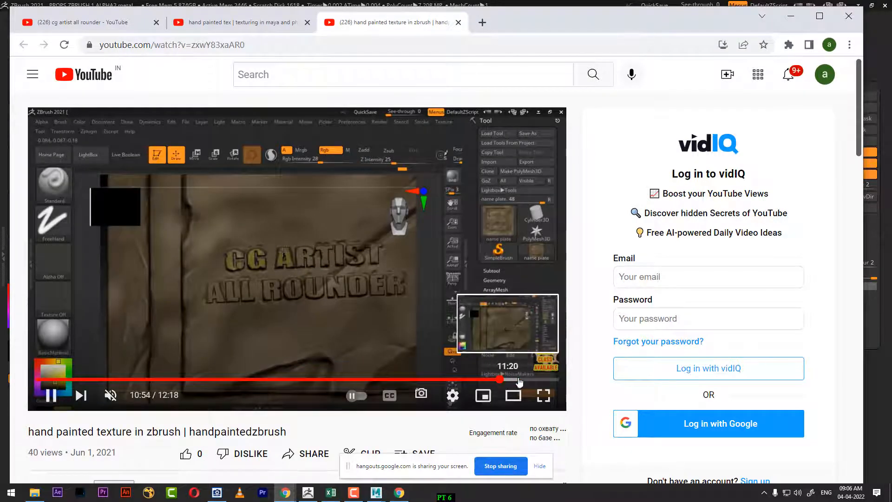
{"action": "left_click", "coordinate": [499, 379]}
{"action": "left_click", "coordinate": [538, 380]}
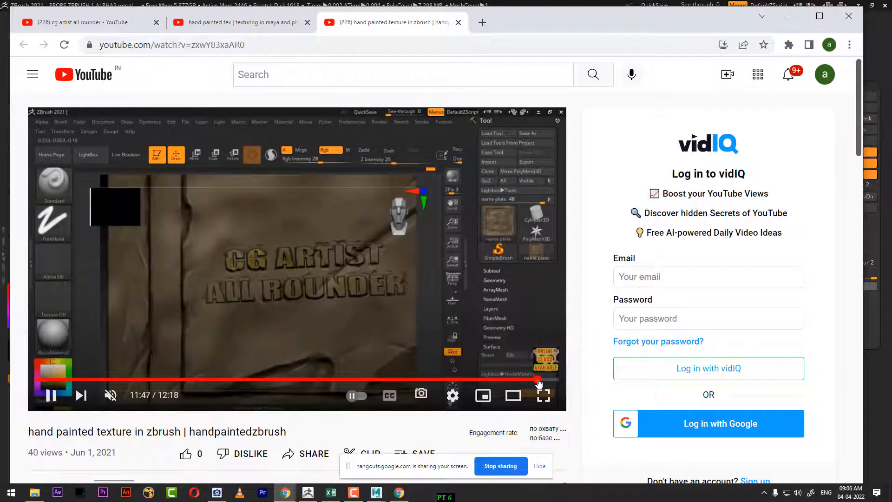
{"action": "key", "text": "ctrl+w"}
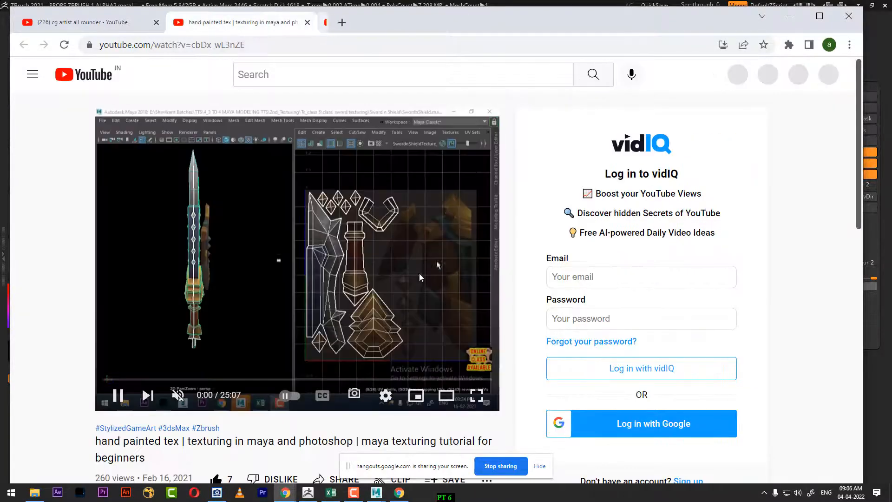
Step: Return to the channel's search results and open the 3:27 "stylized texture|stylized prop" video in a new tab
{"action": "left_click", "coordinate": [120, 29]}
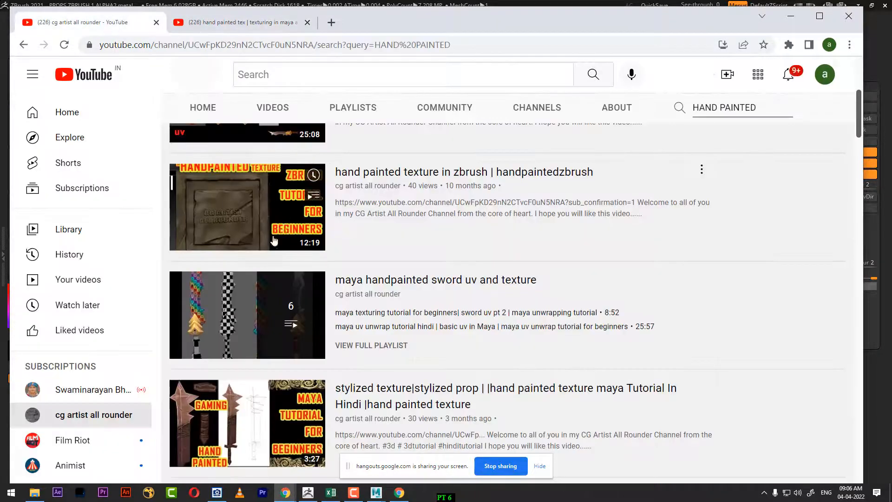
{"action": "left_click", "coordinate": [259, 26]}
{"action": "left_click", "coordinate": [84, 22]}
{"action": "scroll", "coordinate": [392, 281], "scroll_direction": "down", "scroll_amount": 2}
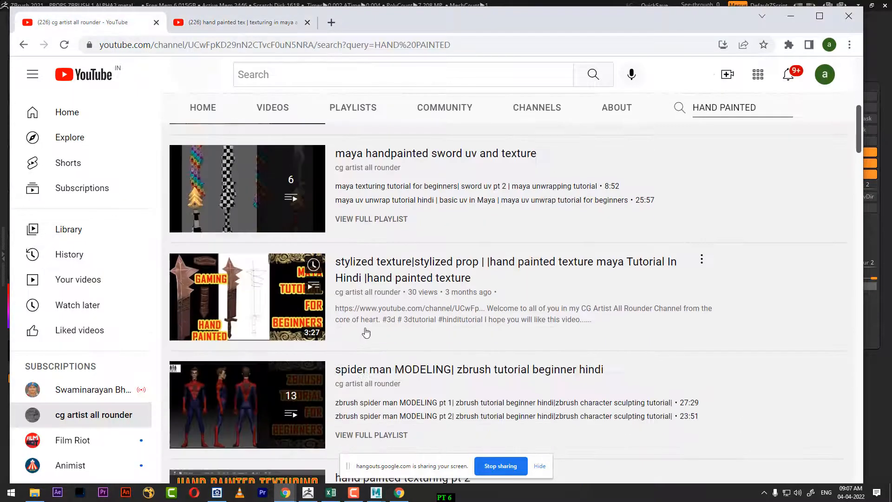
{"action": "middle_click", "coordinate": [393, 280]}
Step: Find the "hand painted texturing | hand painted tips" video further down the channel results and open it in its own tab
{"action": "scroll", "coordinate": [395, 286], "scroll_direction": "down", "scroll_amount": 3}
{"action": "scroll", "coordinate": [396, 292], "scroll_direction": "down", "scroll_amount": 1}
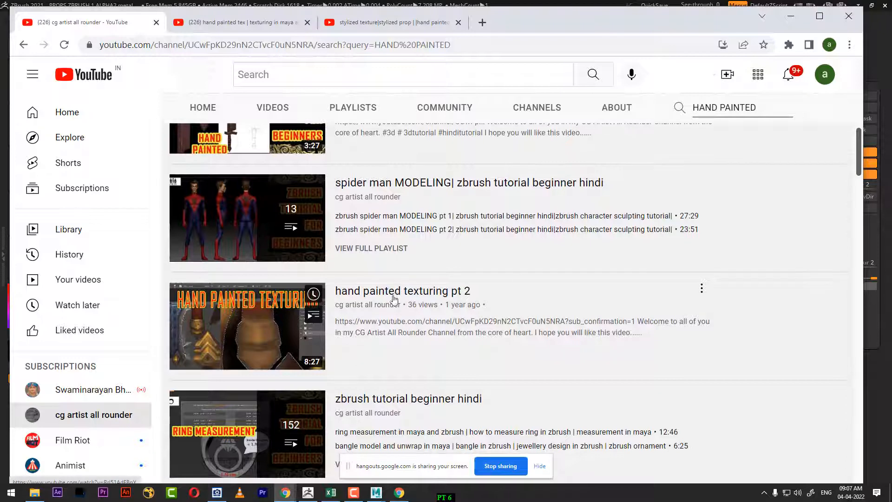
{"action": "scroll", "coordinate": [631, 336], "scroll_direction": "down", "scroll_amount": 2}
{"action": "scroll", "coordinate": [631, 336], "scroll_direction": "down", "scroll_amount": 3}
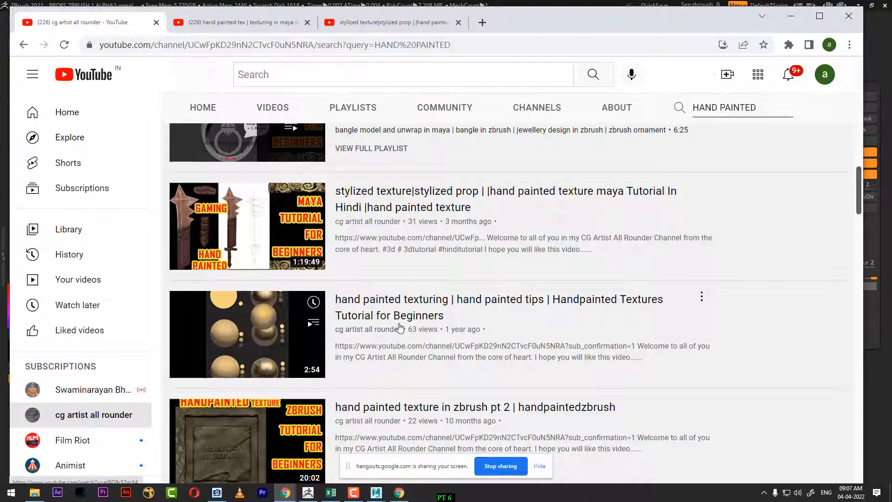
{"action": "left_click", "coordinate": [416, 312]}
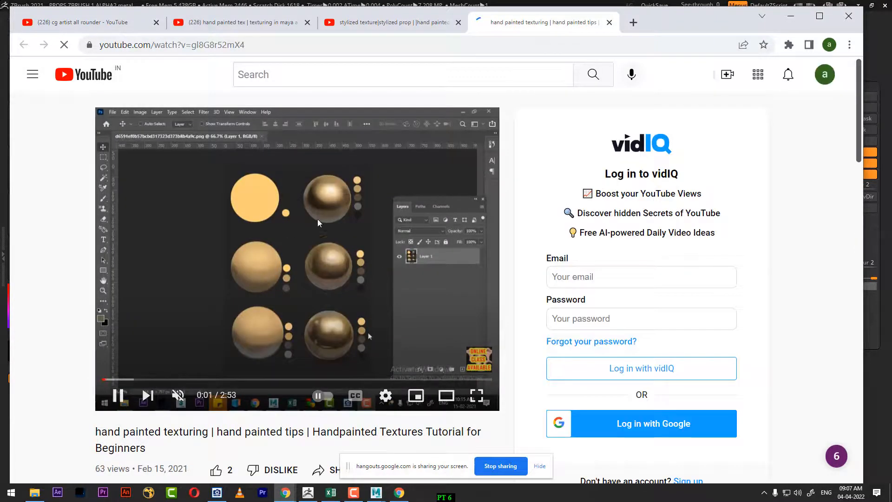
Step: Pause the hand painted tips video and skim through the sphere shading stages up to about 2:27
{"action": "left_click", "coordinate": [284, 251]}
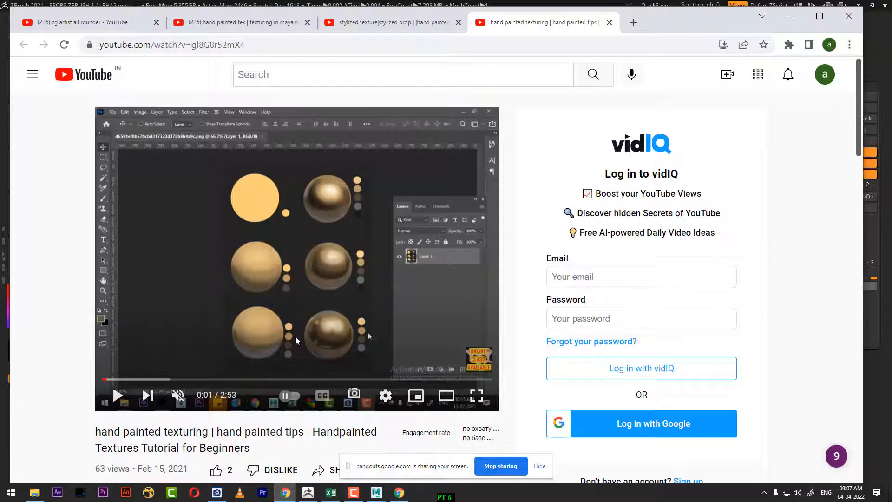
{"action": "left_click", "coordinate": [159, 380]}
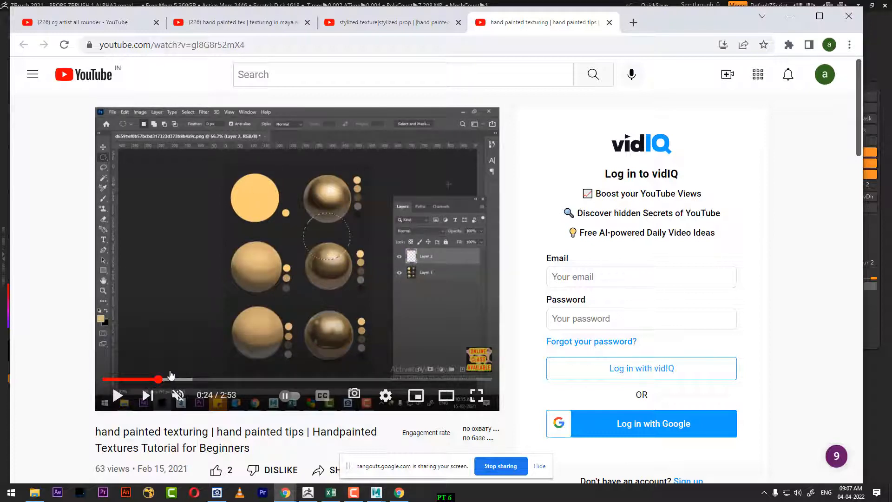
{"action": "left_click", "coordinate": [187, 380]}
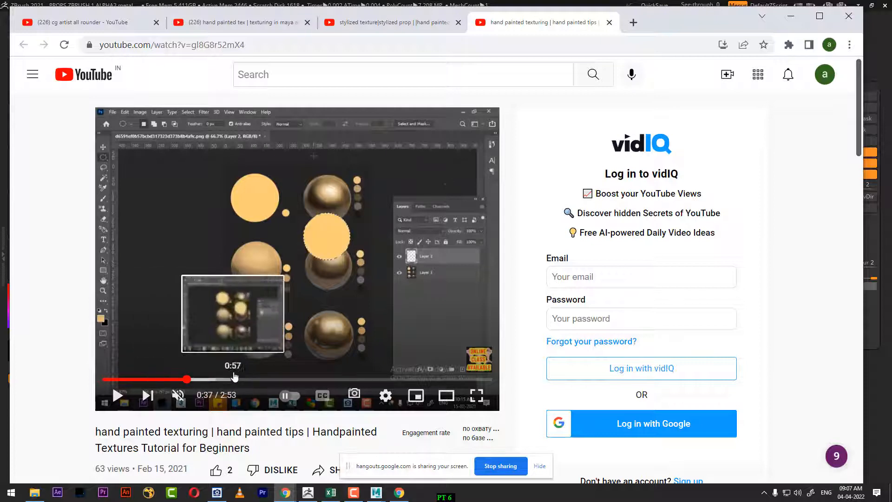
{"action": "left_click", "coordinate": [272, 380]}
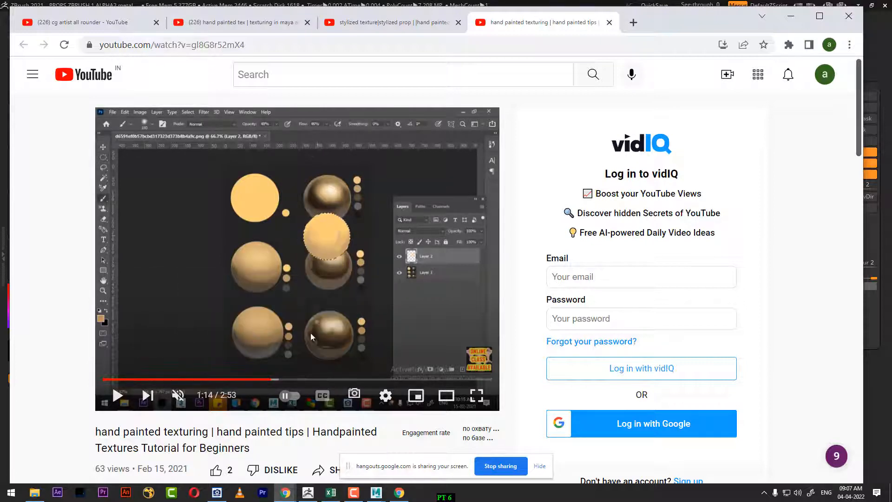
{"action": "left_click", "coordinate": [296, 380]}
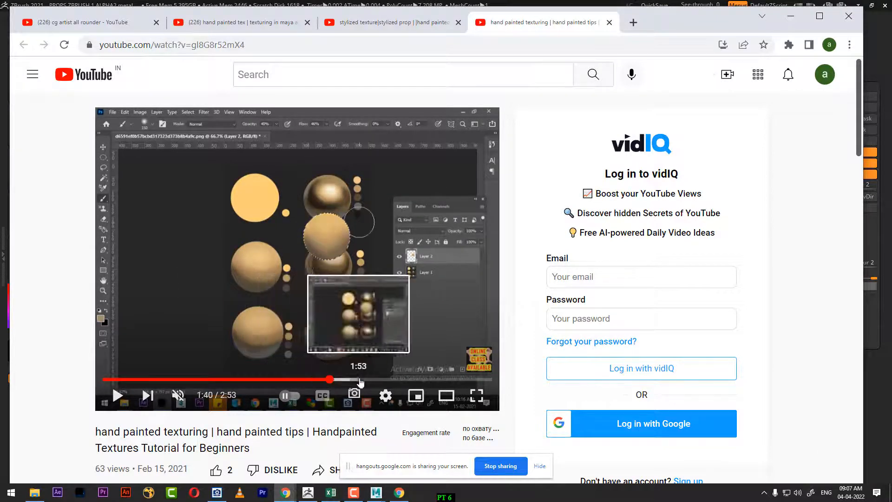
{"action": "left_click", "coordinate": [364, 380]}
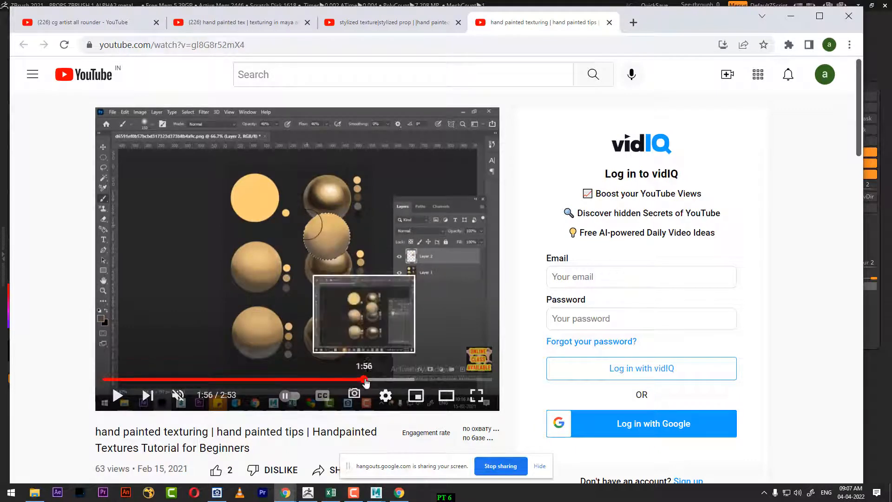
{"action": "left_click", "coordinate": [395, 380]}
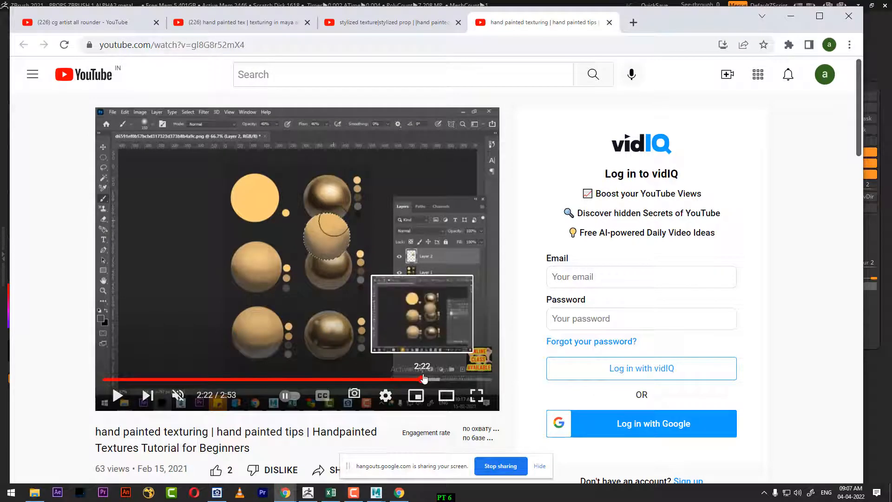
{"action": "left_click", "coordinate": [436, 380]}
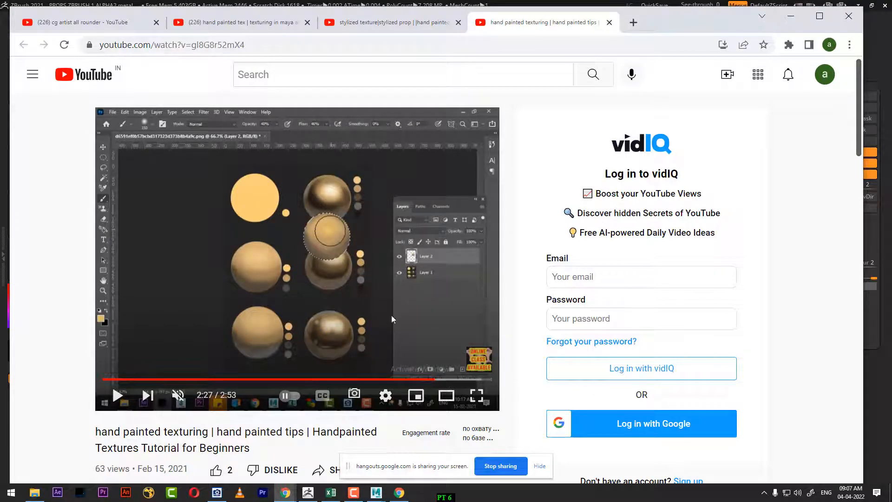
Step: Return to the channel's HAND PAINTED search results and look through the remaining videos down to "polypaint in zbrush"
{"action": "left_click", "coordinate": [221, 23]}
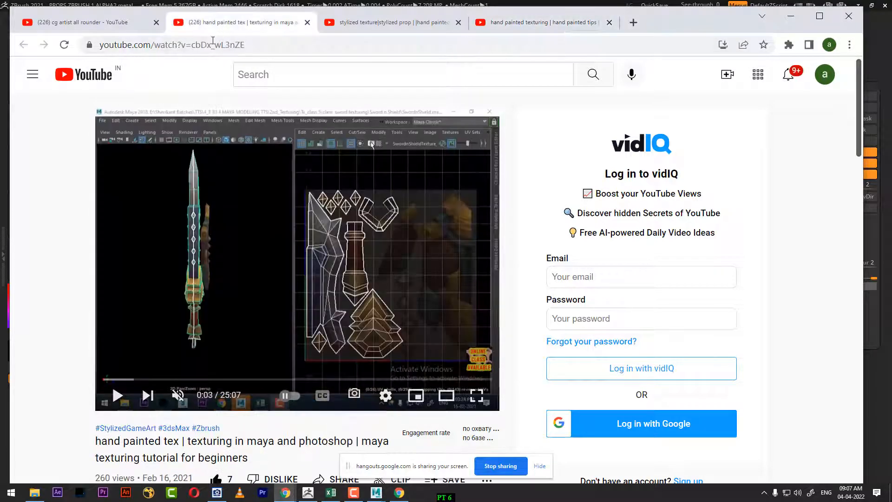
{"action": "left_click", "coordinate": [97, 23]}
{"action": "scroll", "coordinate": [372, 300], "scroll_direction": "down", "scroll_amount": 4}
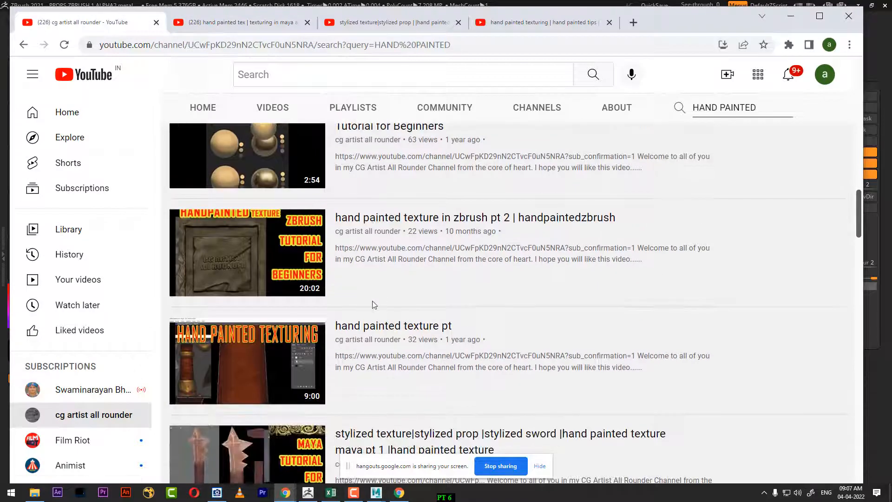
{"action": "scroll", "coordinate": [372, 301], "scroll_direction": "down", "scroll_amount": 3}
{"action": "scroll", "coordinate": [374, 303], "scroll_direction": "down", "scroll_amount": 4}
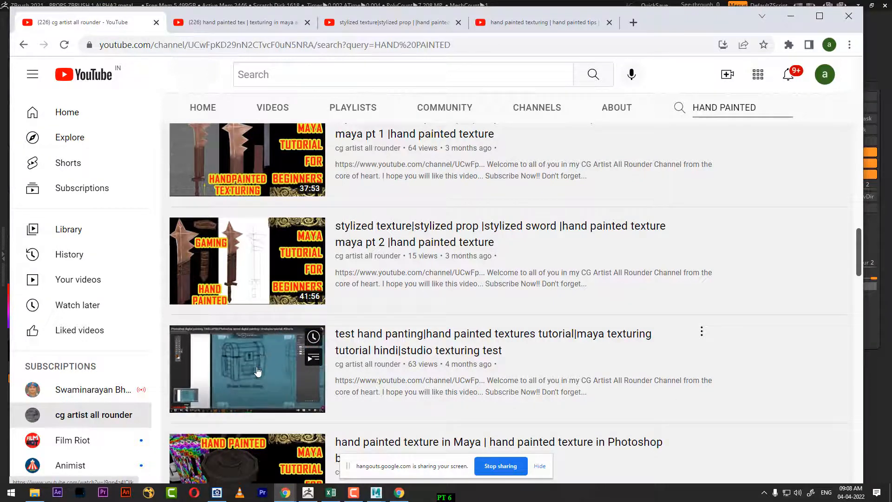
{"action": "scroll", "coordinate": [258, 370], "scroll_direction": "down", "scroll_amount": 3}
{"action": "scroll", "coordinate": [346, 278], "scroll_direction": "down", "scroll_amount": 3}
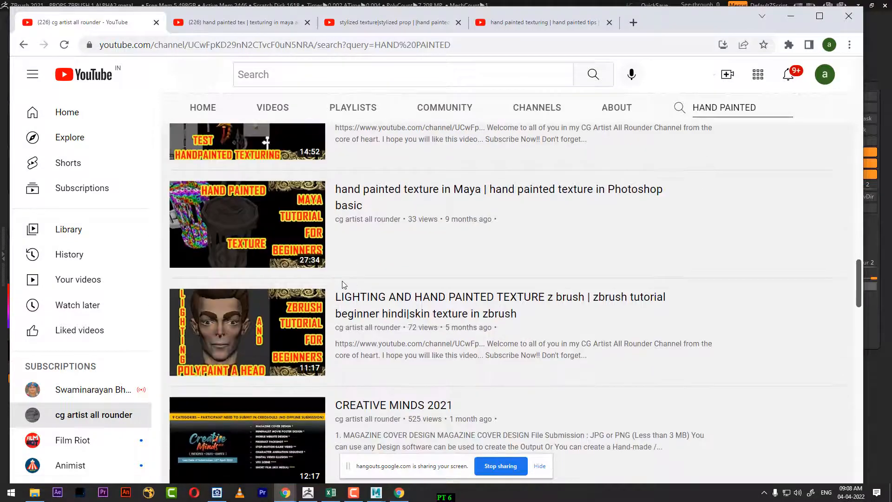
{"action": "scroll", "coordinate": [305, 260], "scroll_direction": "down", "scroll_amount": 8}
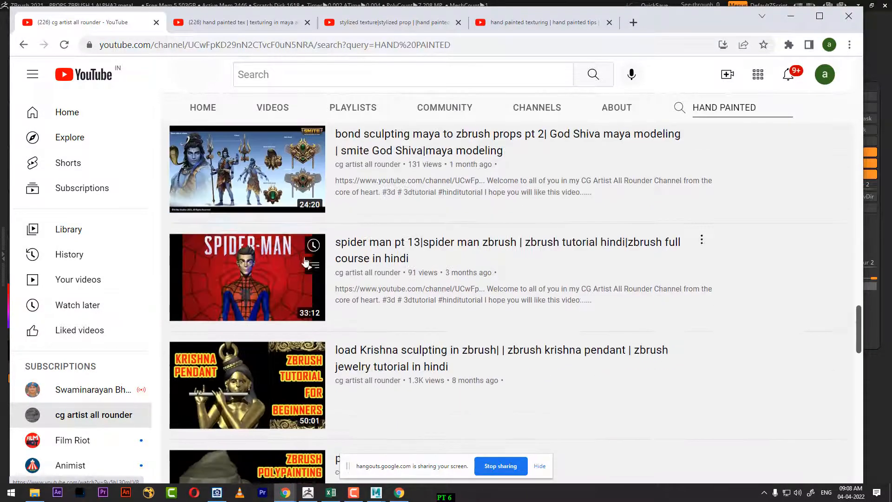
{"action": "scroll", "coordinate": [306, 262], "scroll_direction": "down", "scroll_amount": 4}
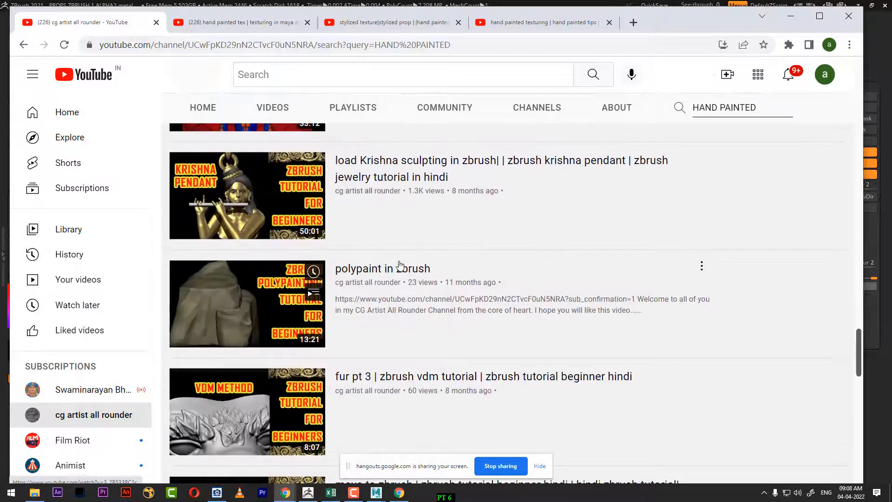
Step: Search Google in a new tab for "HAND PAINTED GAMING PROPS" and show the image results
{"action": "left_click", "coordinate": [634, 22]}
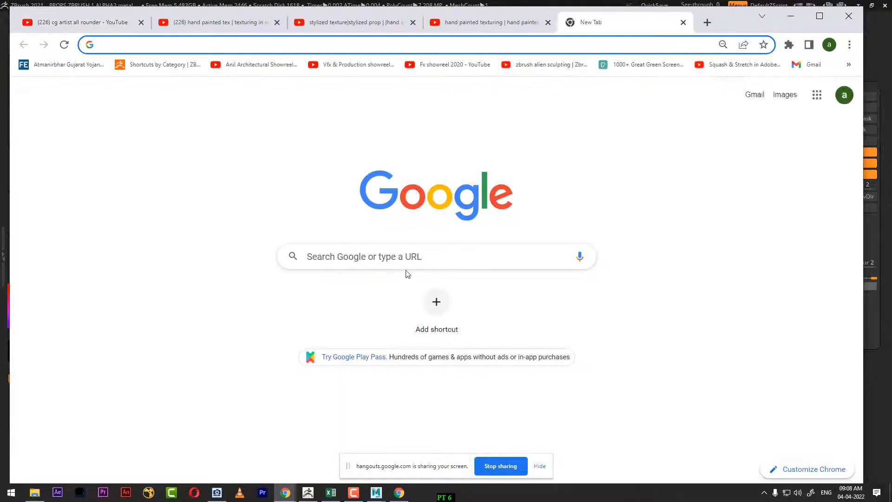
{"action": "left_click", "coordinate": [401, 256]}
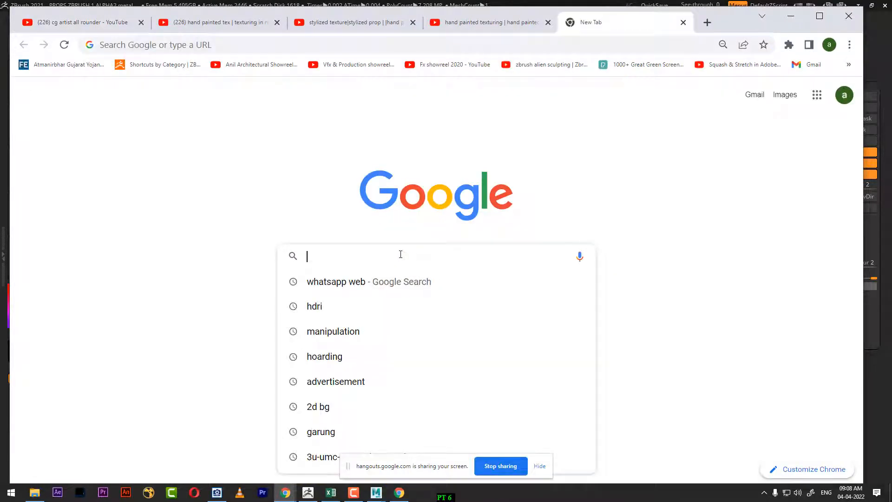
{"action": "type", "text": "HAND PAINTED WOOD SWATCHE"}
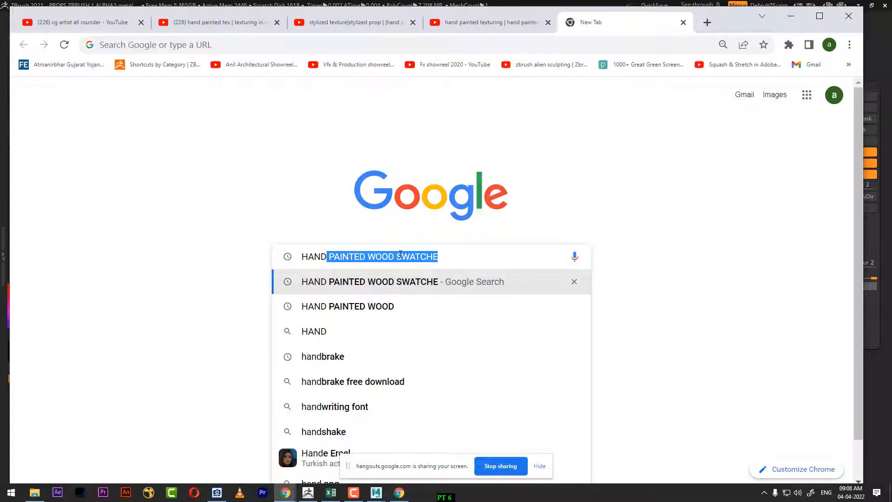
{"action": "key", "text": "Right"}
{"action": "key", "text": "BackSpace"}
{"action": "key", "text": "BackSpace"}
{"action": "key", "text": "BackSpace"}
{"action": "key", "text": "BackSpace"}
{"action": "key", "text": "BackSpace"}
{"action": "key", "text": "BackSpace"}
{"action": "key", "text": "BackSpace"}
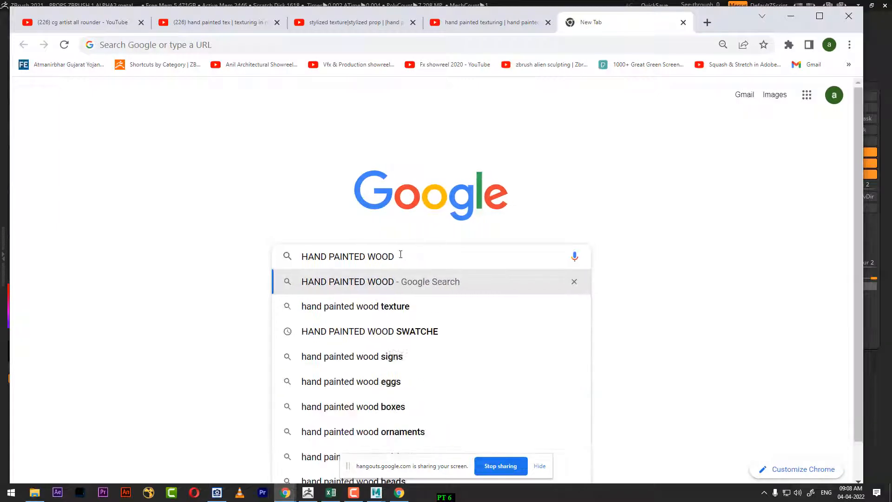
{"action": "key", "text": "BackSpace"}
{"action": "key", "text": "BackSpace"}
{"action": "key", "text": "BackSpace"}
{"action": "key", "text": "BackSpace"}
{"action": "key", "text": "BackSpace"}
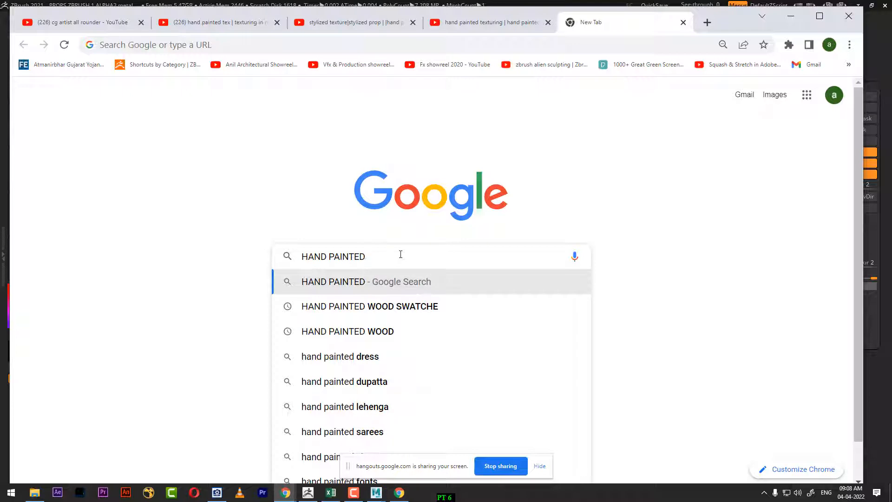
{"action": "type", "text": "GAMING PROPS"}
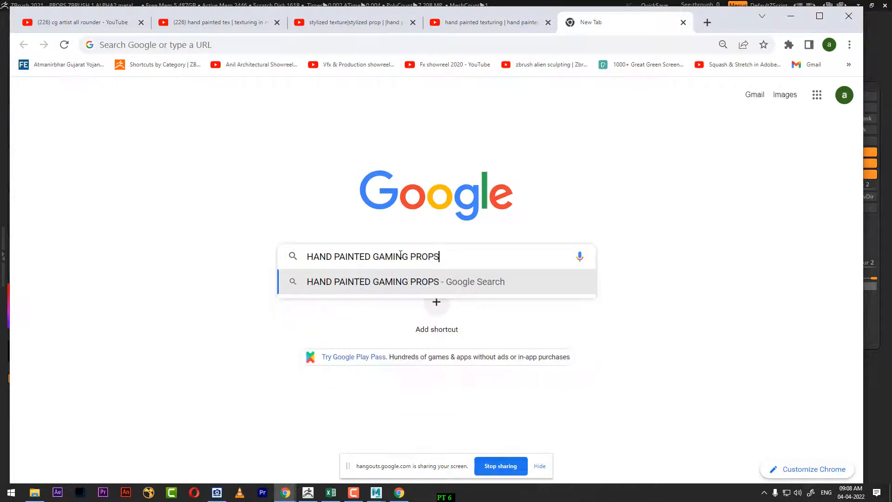
{"action": "key", "text": "Return"}
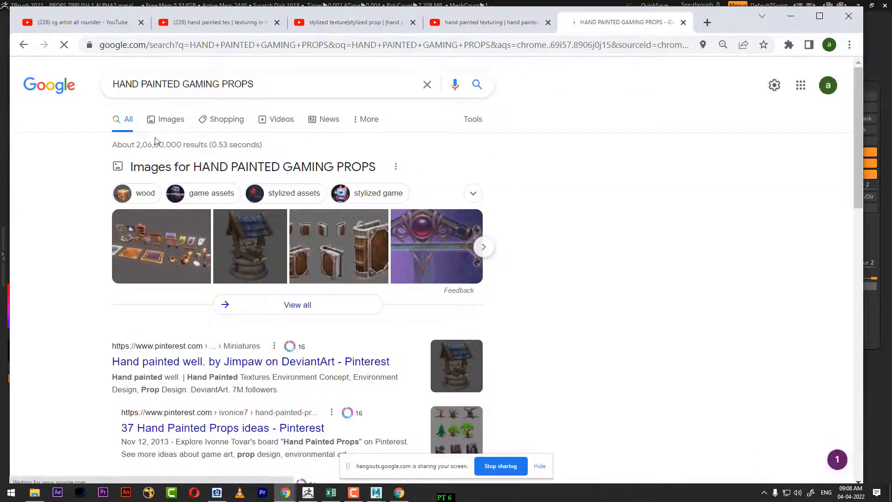
{"action": "left_click", "coordinate": [167, 120]}
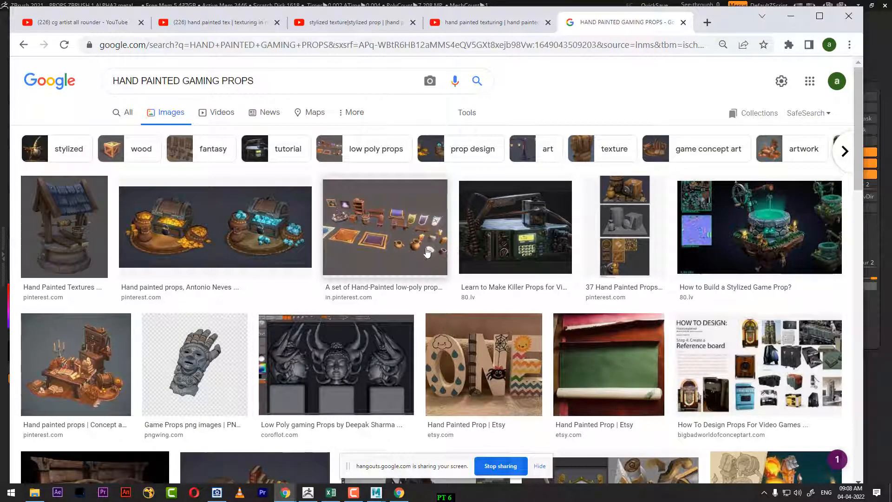
Step: Preview the hand-painted low-poly props set and open its related furniture, fantasy, ArtStation, RPG concept and treasure prop images in separate tabs
{"action": "left_click", "coordinate": [404, 235]}
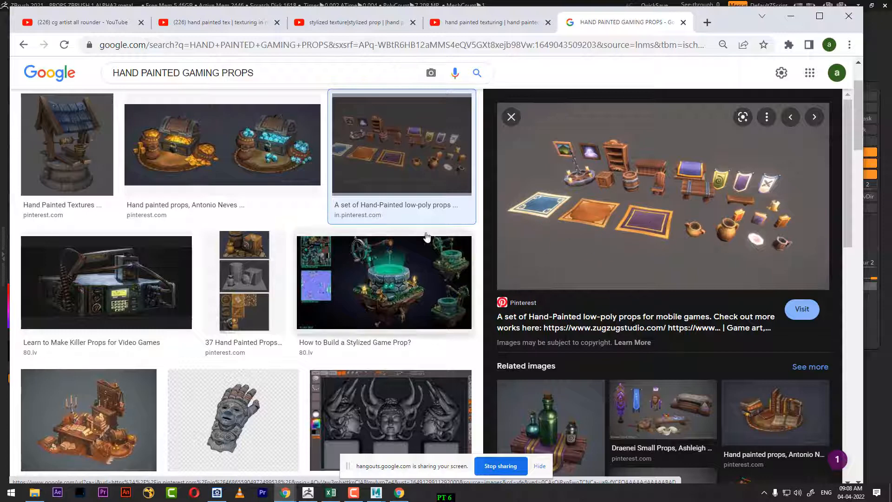
{"action": "scroll", "coordinate": [666, 226], "scroll_direction": "down", "scroll_amount": 4}
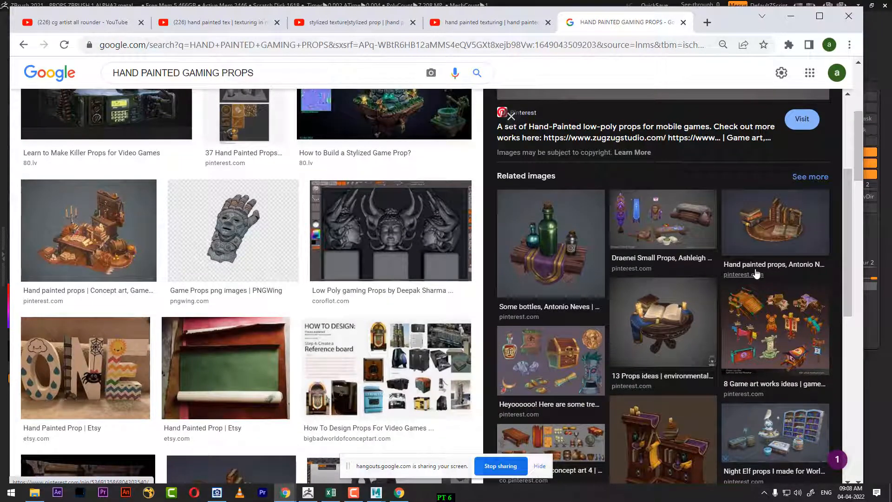
{"action": "scroll", "coordinate": [758, 272], "scroll_direction": "down", "scroll_amount": 4}
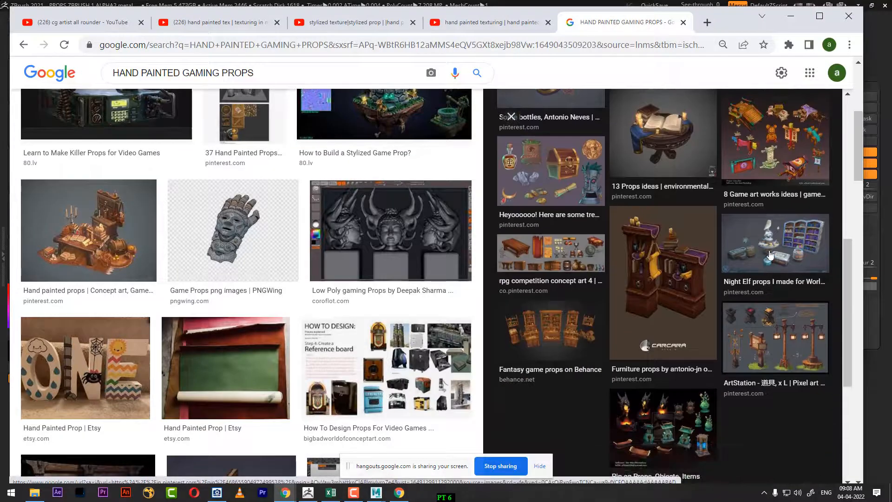
{"action": "middle_click", "coordinate": [681, 288]}
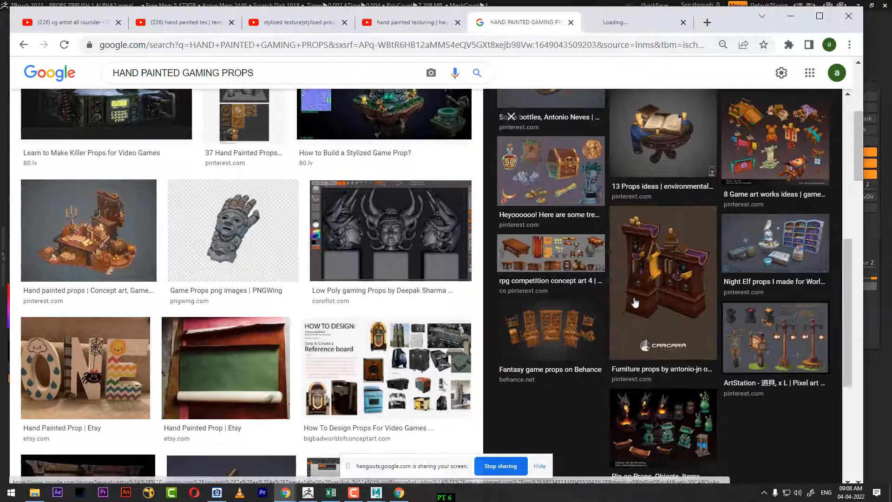
{"action": "middle_click", "coordinate": [565, 322]}
{"action": "middle_click", "coordinate": [772, 334]}
{"action": "middle_click", "coordinate": [583, 250]}
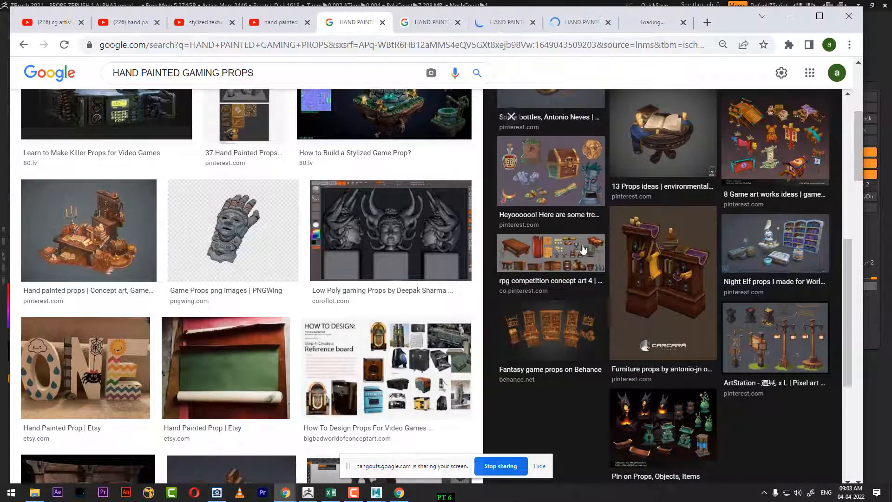
{"action": "middle_click", "coordinate": [560, 179]}
{"action": "middle_click", "coordinate": [533, 212]}
{"action": "scroll", "coordinate": [754, 231], "scroll_direction": "up", "scroll_amount": 3}
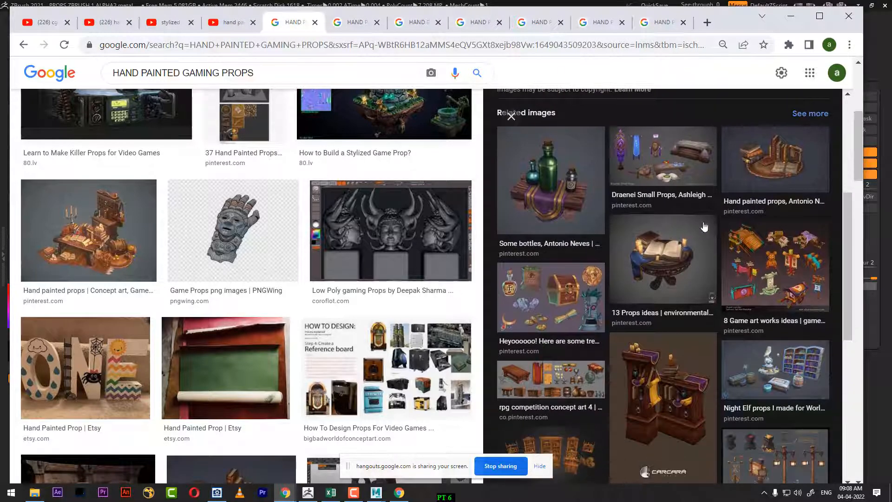
Step: Open the polycount "Hand Painted props" and 3dmotive "Hand-Painted" texturing style image results in separate tabs
{"action": "scroll", "coordinate": [314, 291], "scroll_direction": "down", "scroll_amount": 4}
{"action": "scroll", "coordinate": [314, 291], "scroll_direction": "down", "scroll_amount": 3}
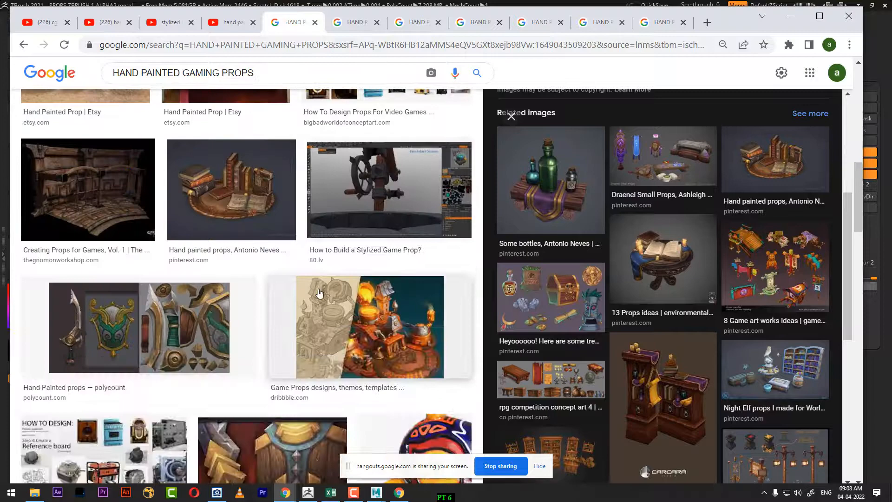
{"action": "middle_click", "coordinate": [146, 324]}
{"action": "scroll", "coordinate": [279, 321], "scroll_direction": "down", "scroll_amount": 3}
{"action": "middle_click", "coordinate": [308, 319]}
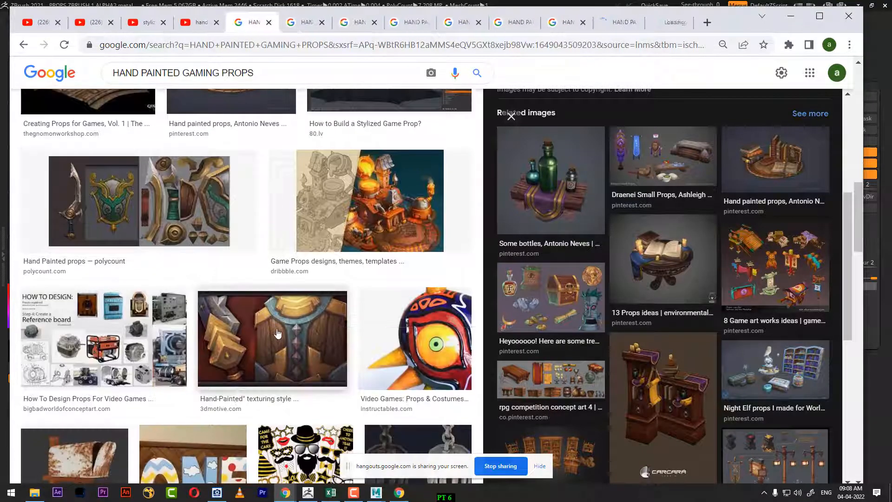
Step: Open the hanging cages, "Hand-painted props for prototyping" and hephaestusent tower props image results in separate tabs
{"action": "scroll", "coordinate": [308, 319], "scroll_direction": "down", "scroll_amount": 4}
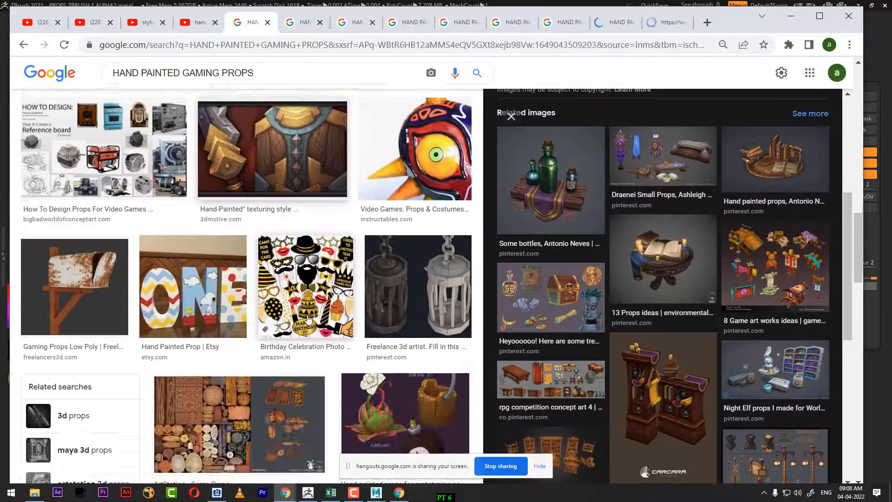
{"action": "middle_click", "coordinate": [410, 297]}
{"action": "scroll", "coordinate": [409, 297], "scroll_direction": "down", "scroll_amount": 3}
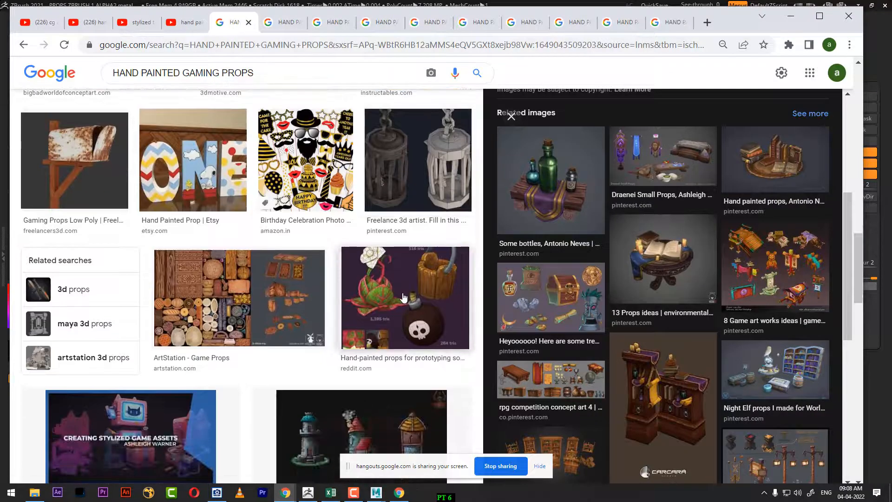
{"action": "middle_click", "coordinate": [404, 297]}
{"action": "scroll", "coordinate": [377, 327], "scroll_direction": "down", "scroll_amount": 4}
{"action": "middle_click", "coordinate": [371, 285]}
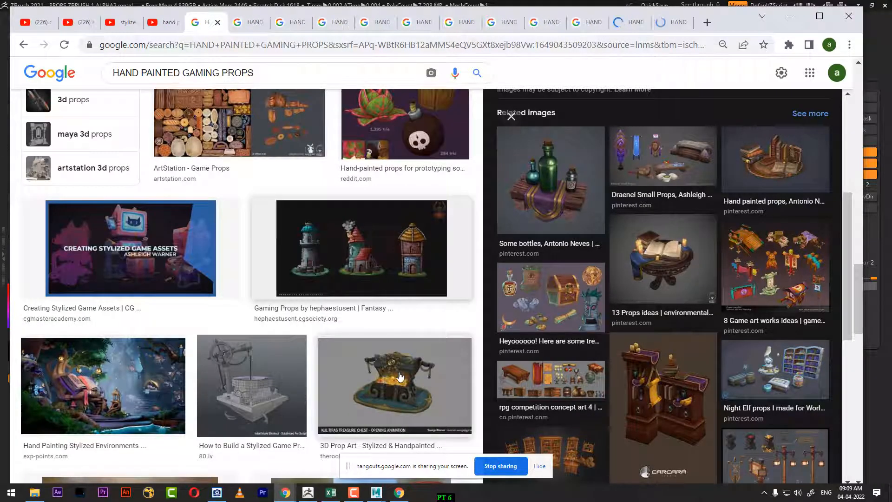
Step: Find the "Concept Art Props Designs For Portfolio Inspiration" image further down the results, open it in its own tab and view it
{"action": "scroll", "coordinate": [395, 289], "scroll_direction": "down", "scroll_amount": 3}
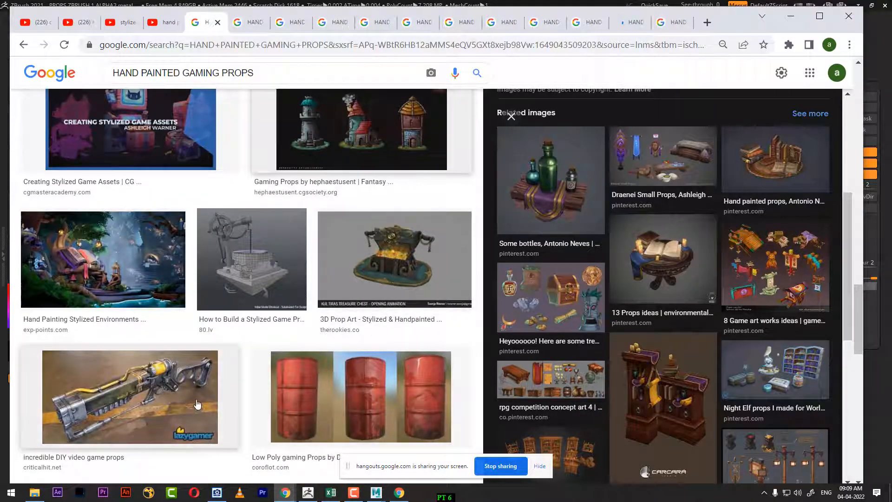
{"action": "scroll", "coordinate": [210, 311], "scroll_direction": "down", "scroll_amount": 3}
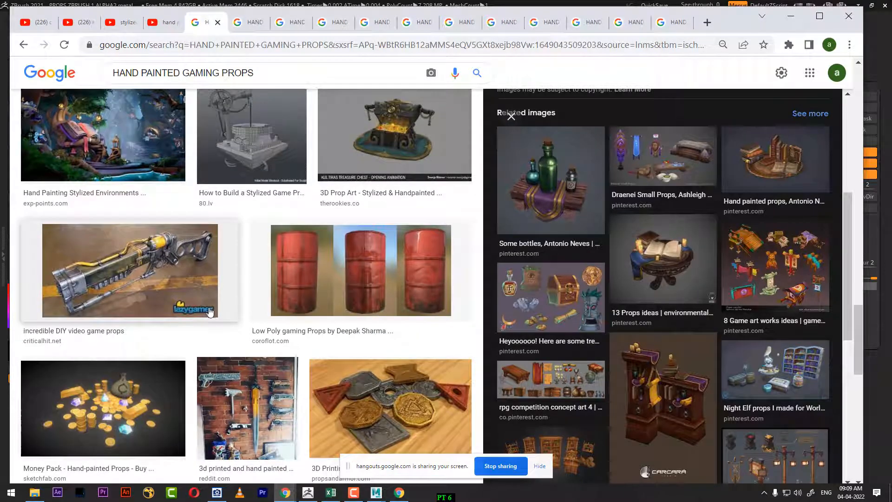
{"action": "scroll", "coordinate": [260, 321], "scroll_direction": "down", "scroll_amount": 3}
{"action": "scroll", "coordinate": [296, 326], "scroll_direction": "down", "scroll_amount": 3}
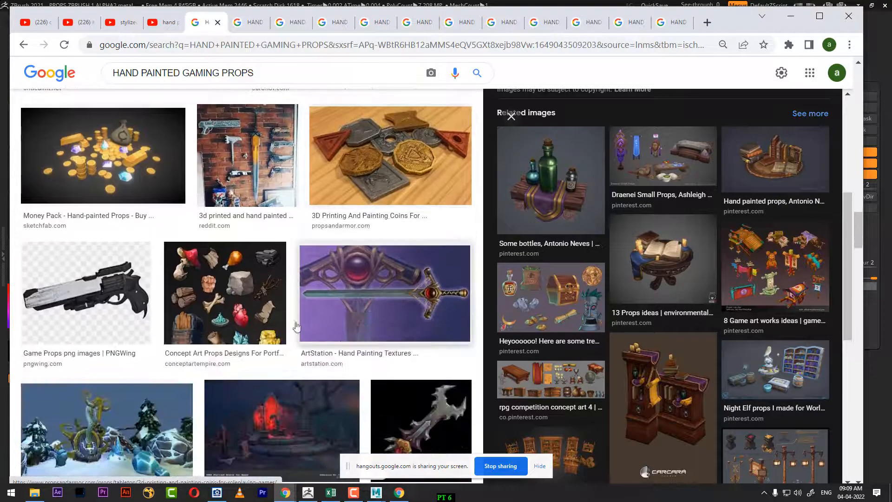
{"action": "middle_click", "coordinate": [275, 320]}
{"action": "left_click", "coordinate": [677, 23]}
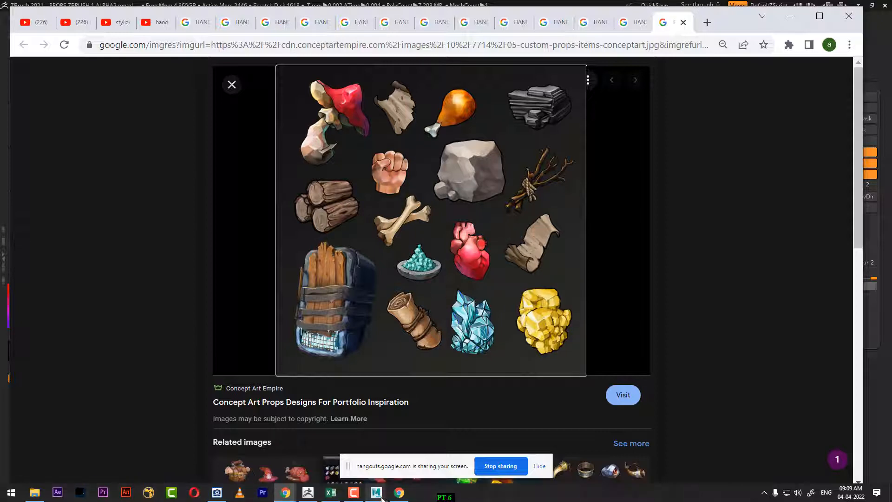
{"action": "left_click", "coordinate": [354, 493]}
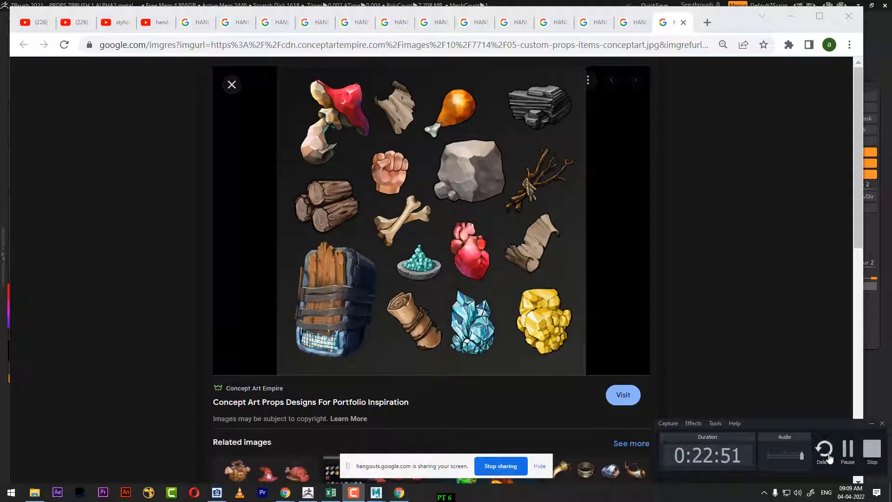
{"action": "left_click", "coordinate": [849, 451]}
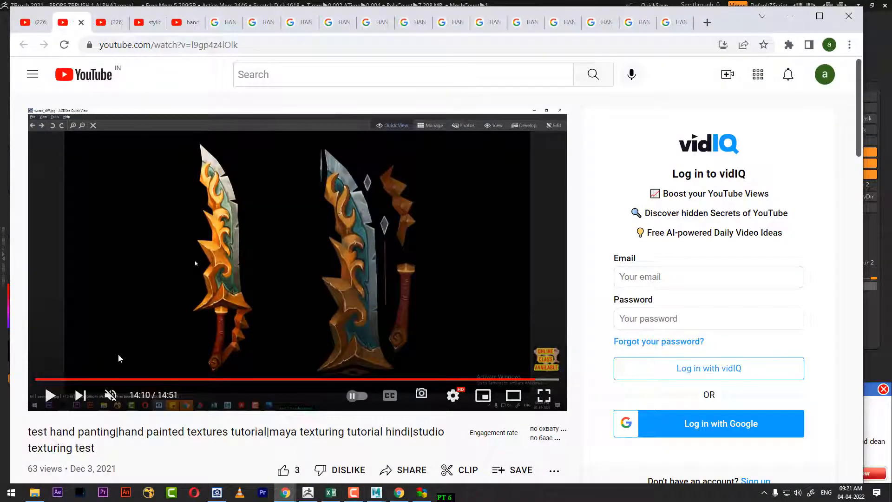
Step: Skim the paused hand painted textures test video through the axe and bow examples up to about 6:38
{"action": "left_click", "coordinate": [86, 379]}
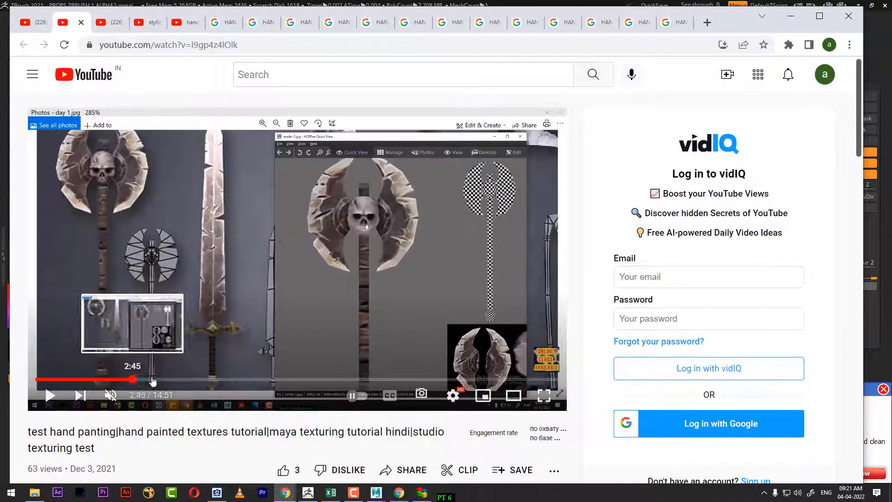
{"action": "left_click", "coordinate": [141, 379]}
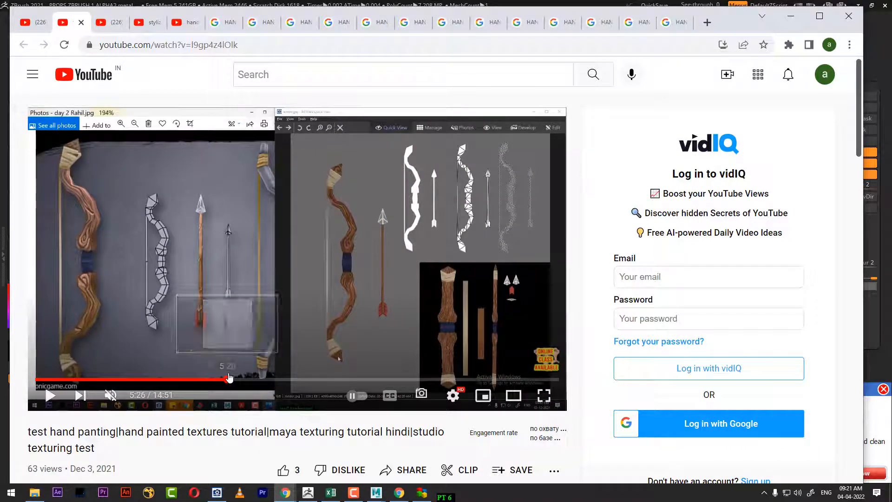
{"action": "left_click", "coordinate": [227, 379]}
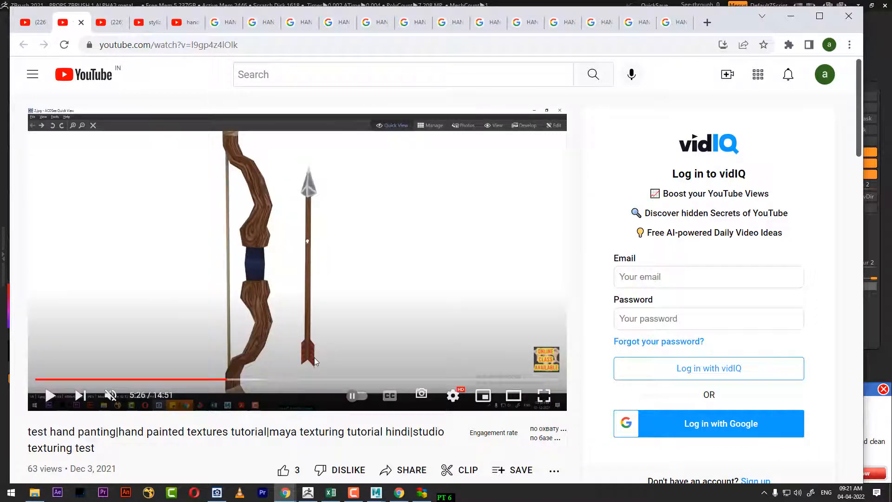
{"action": "left_click", "coordinate": [269, 380]}
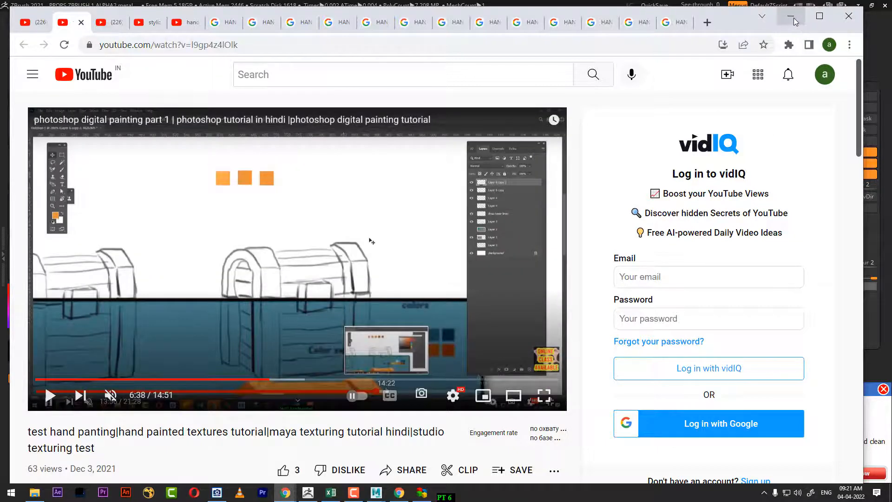
Step: Switch back to ZBrush and make the white wooden crossbar above the metal fork the active subtool
{"action": "left_click", "coordinate": [790, 16]}
{"action": "left_click_drag", "start_coordinate": [599, 339], "coordinate": [752, 359]}
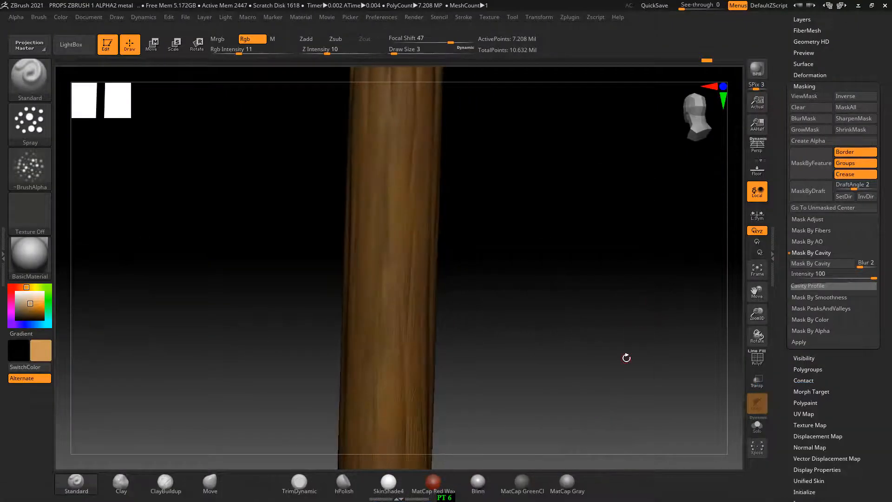
{"action": "left_click_drag", "start_coordinate": [627, 358], "coordinate": [645, 346], "text": "alt"}
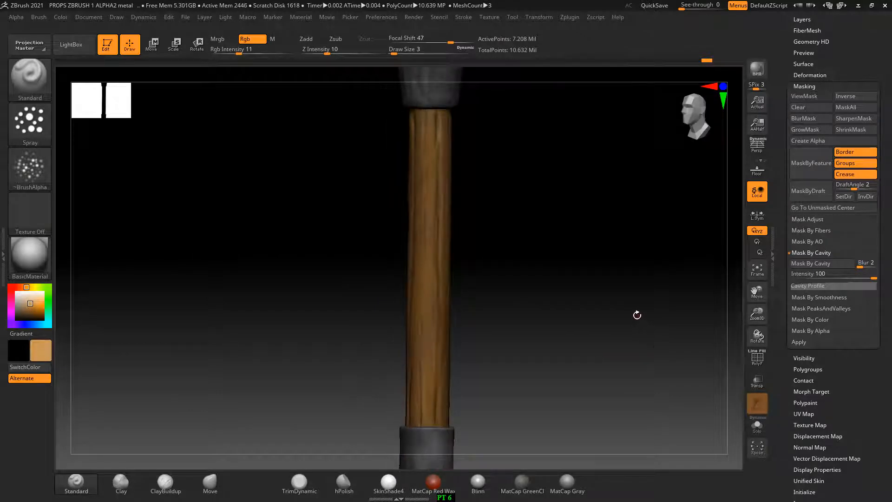
{"action": "left_click_drag", "start_coordinate": [636, 314], "coordinate": [612, 354]}
{"action": "left_click_drag", "start_coordinate": [649, 316], "coordinate": [664, 349]}
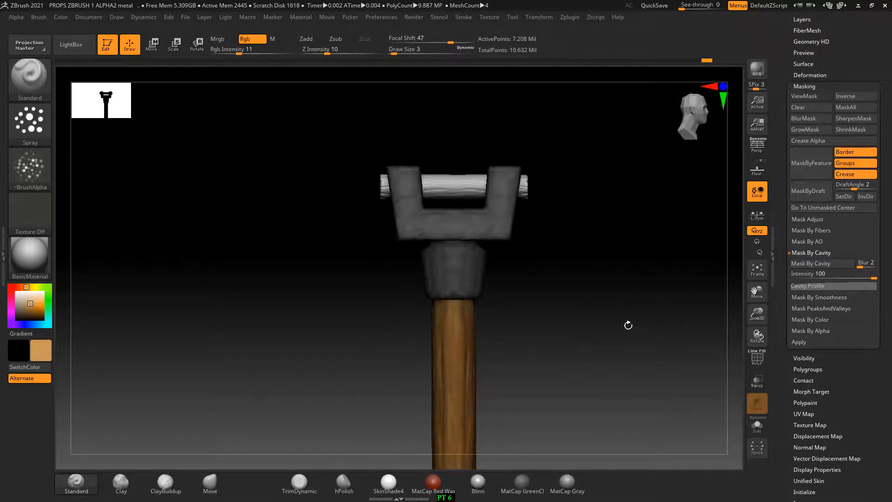
{"action": "mouse_move", "coordinate": [628, 326]}
{"action": "left_mouse_down", "text": "alt"}
{"action": "mouse_move", "coordinate": [634, 309]}
{"action": "mouse_move", "coordinate": [633, 333]}
{"action": "left_mouse_up", "text": "alt"}
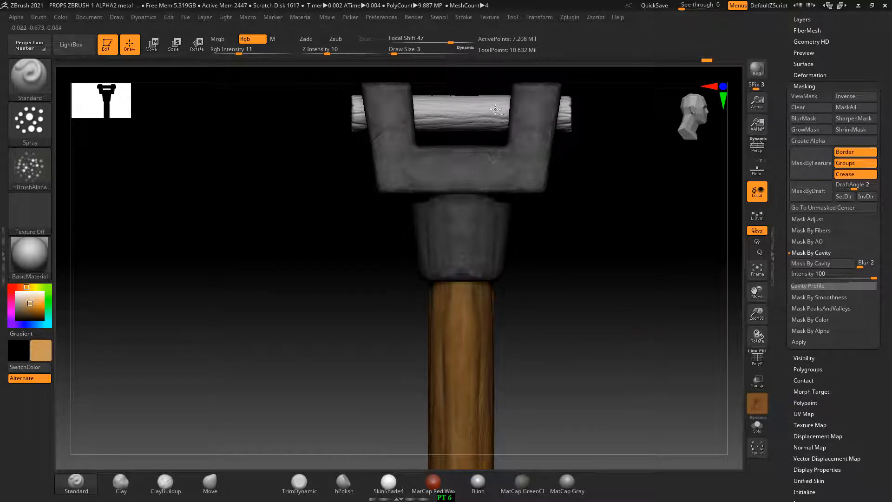
{"action": "left_click", "coordinate": [472, 113], "text": "alt"}
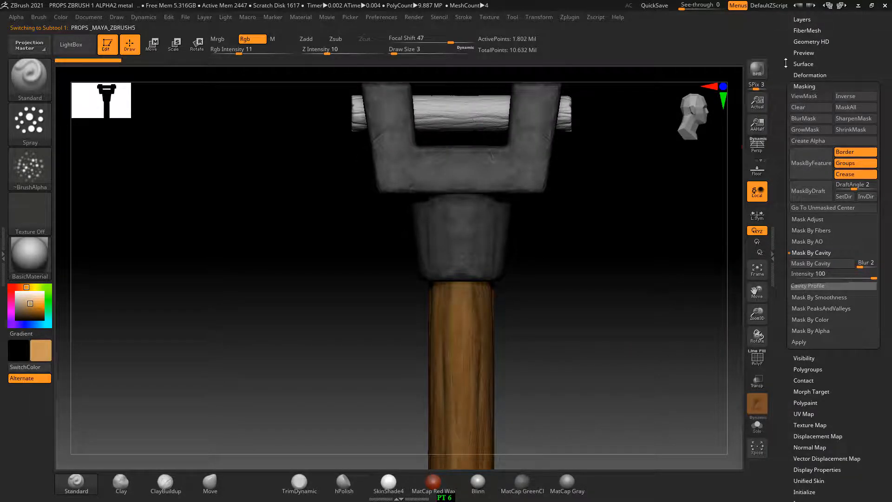
Step: Bake all layers of the crossbar subtool
{"action": "left_click_drag", "start_coordinate": [786, 64], "coordinate": [791, 158]}
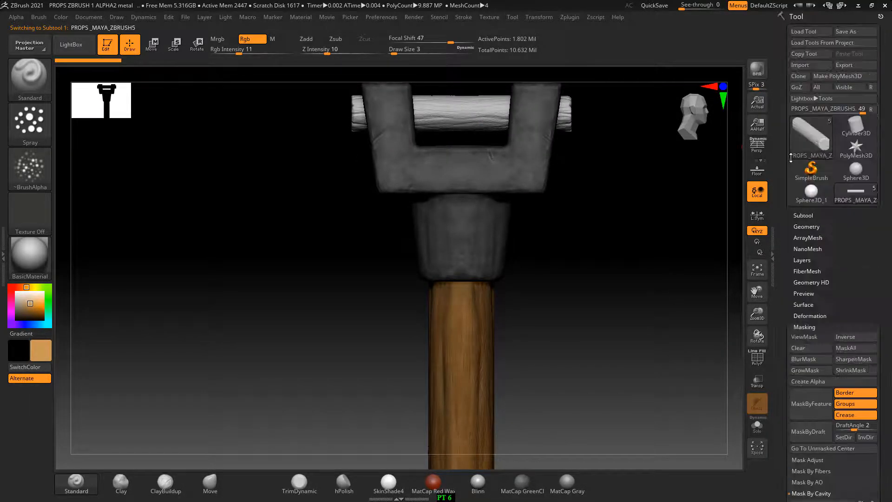
{"action": "left_click", "coordinate": [803, 260]}
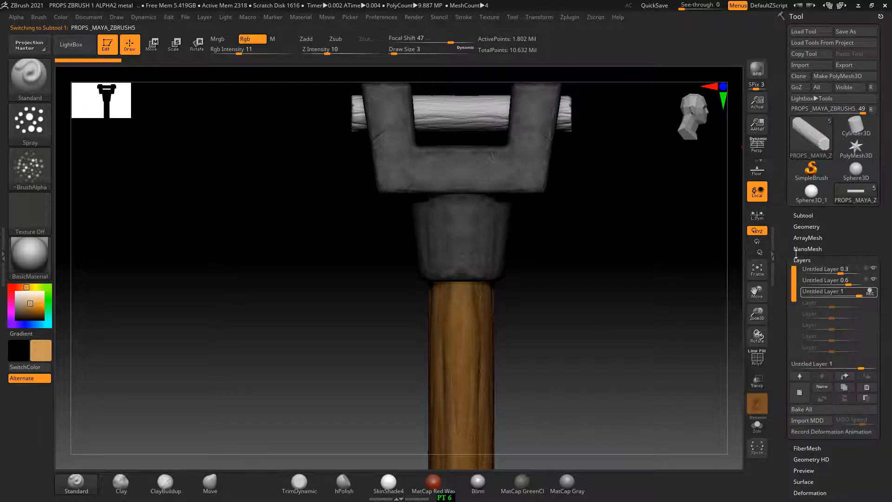
{"action": "left_click", "coordinate": [807, 409]}
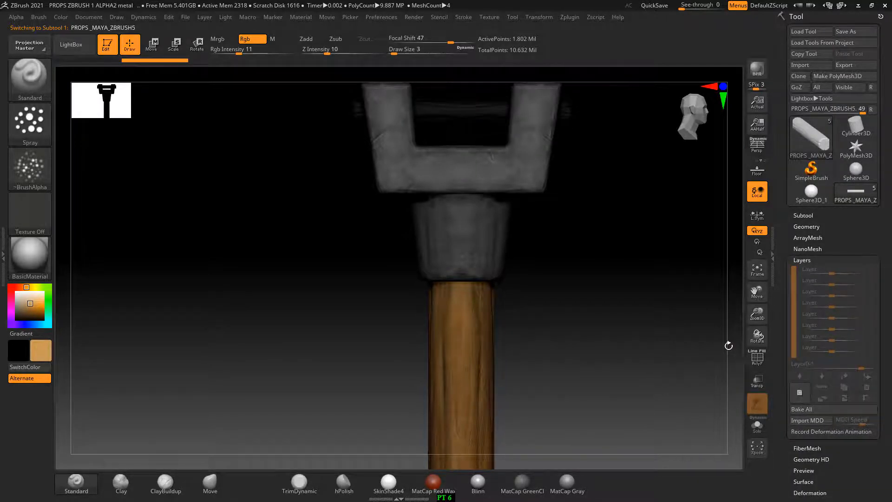
Step: Try filling the crossbar with the brown (125, 84, 38) sampled from the wooden shaft
{"action": "left_click_drag", "start_coordinate": [28, 302], "coordinate": [16, 293]}
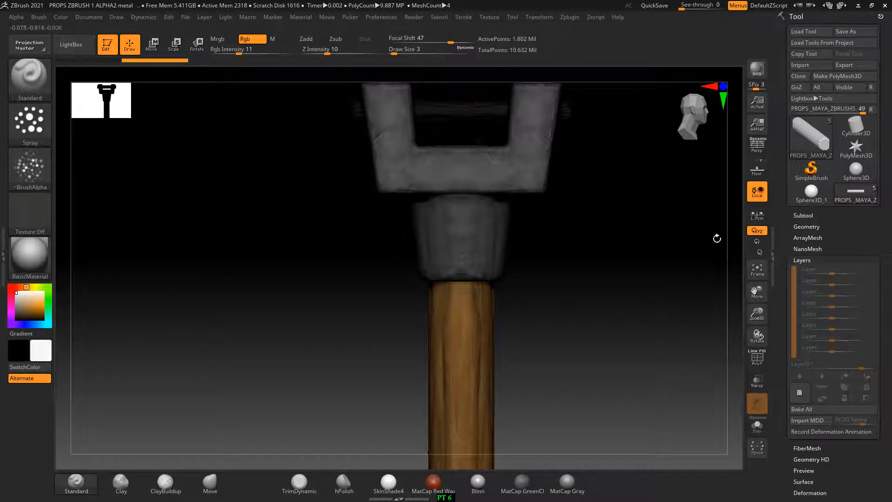
{"action": "left_click", "coordinate": [795, 215]}
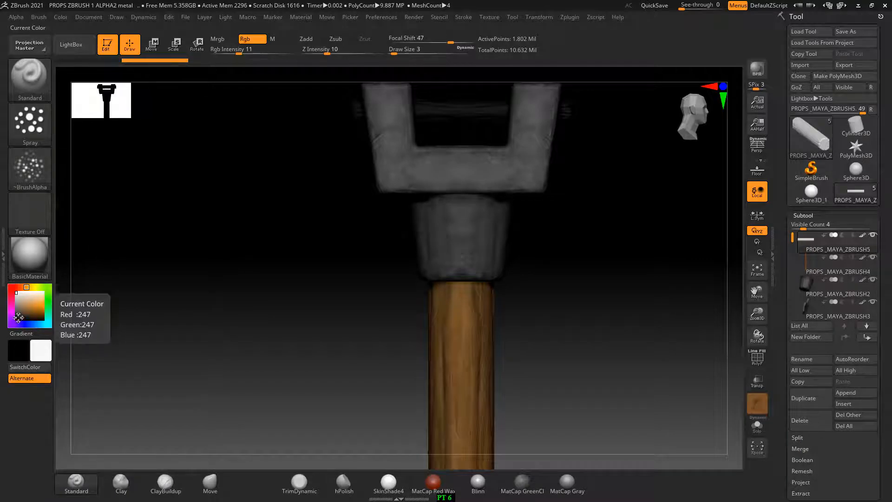
{"action": "key", "text": "shift+c"}
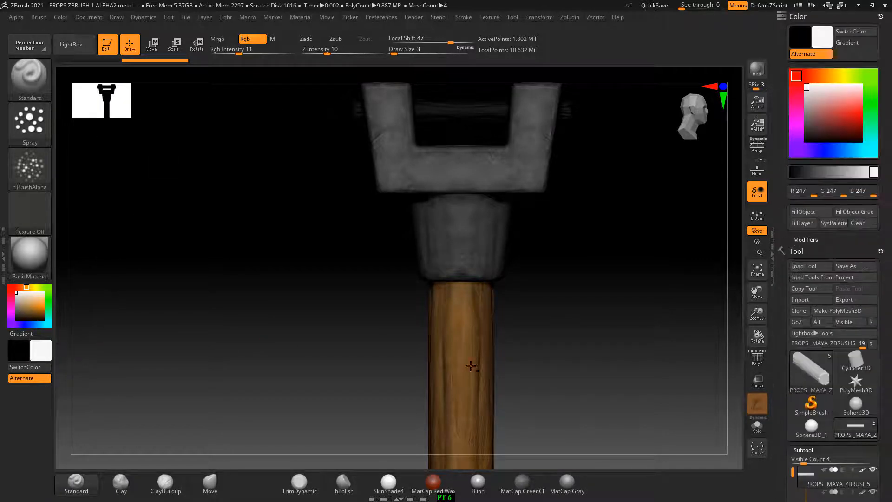
{"action": "key", "text": "c"}
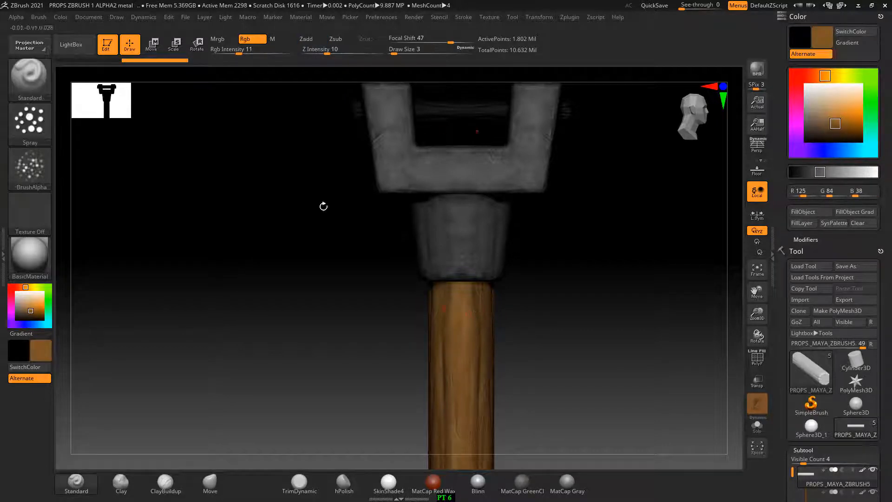
{"action": "left_click", "coordinate": [58, 16]}
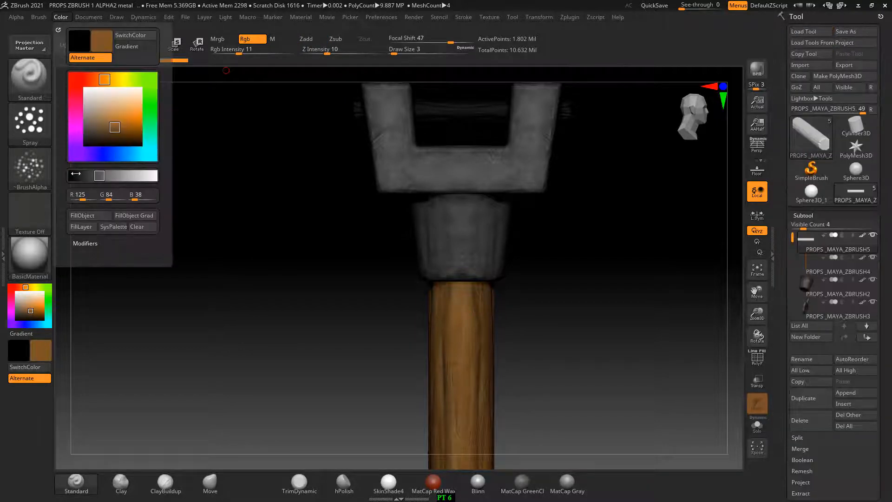
{"action": "left_click", "coordinate": [90, 216]}
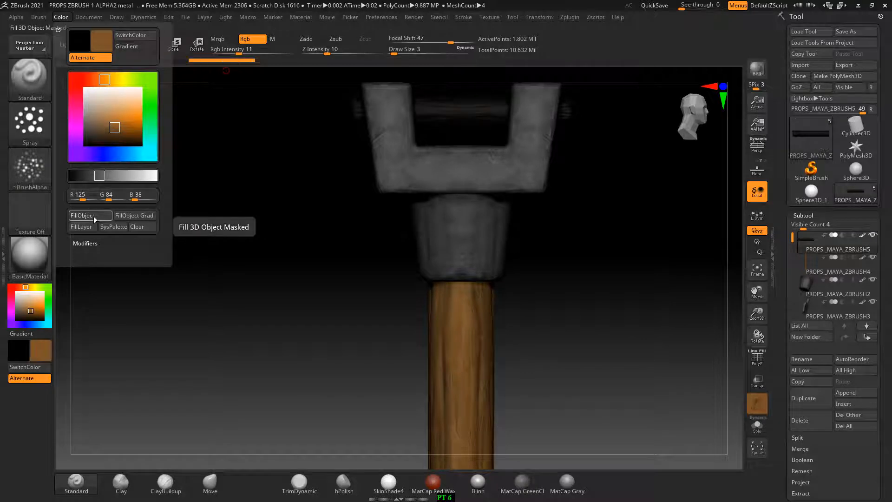
Step: Fill the crossbar with pure white (255, 255, 255) at Rgb Intensity 100
{"action": "left_click", "coordinate": [17, 293]}
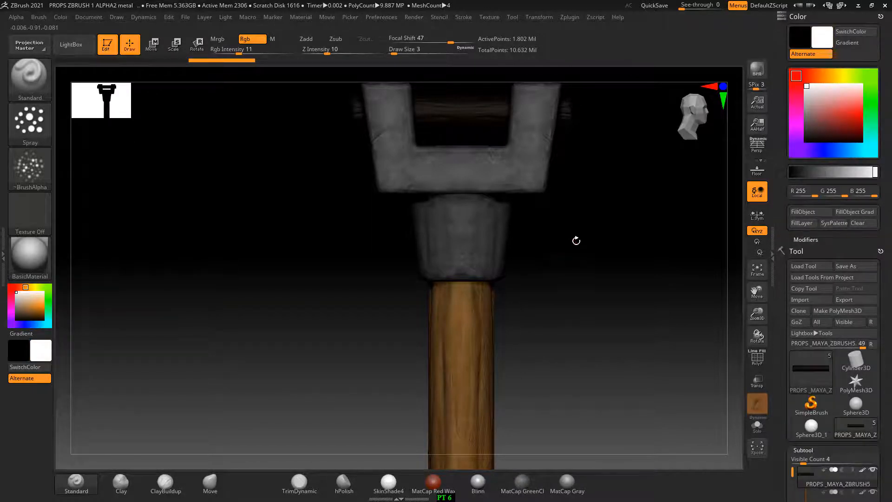
{"action": "left_click_drag", "start_coordinate": [576, 241], "coordinate": [365, 290], "text": "alt"}
{"action": "left_click", "coordinate": [61, 18]}
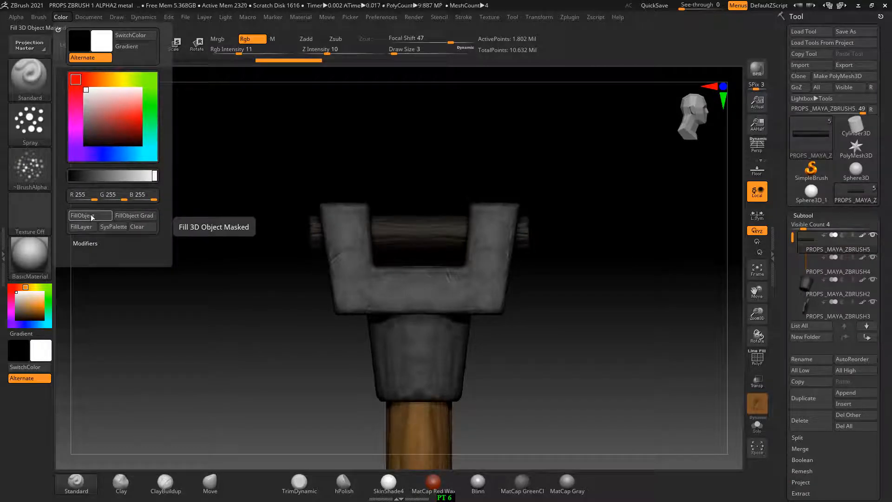
{"action": "left_click", "coordinate": [58, 30]}
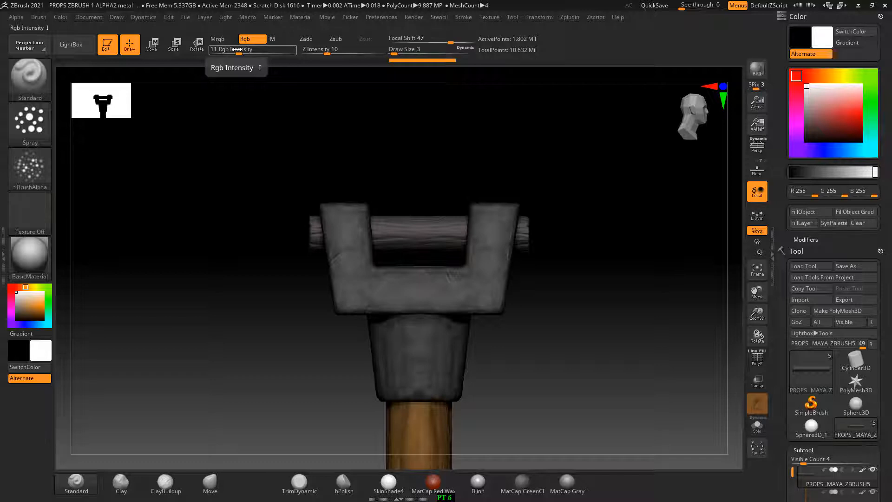
{"action": "left_click_drag", "start_coordinate": [236, 49], "coordinate": [297, 49]}
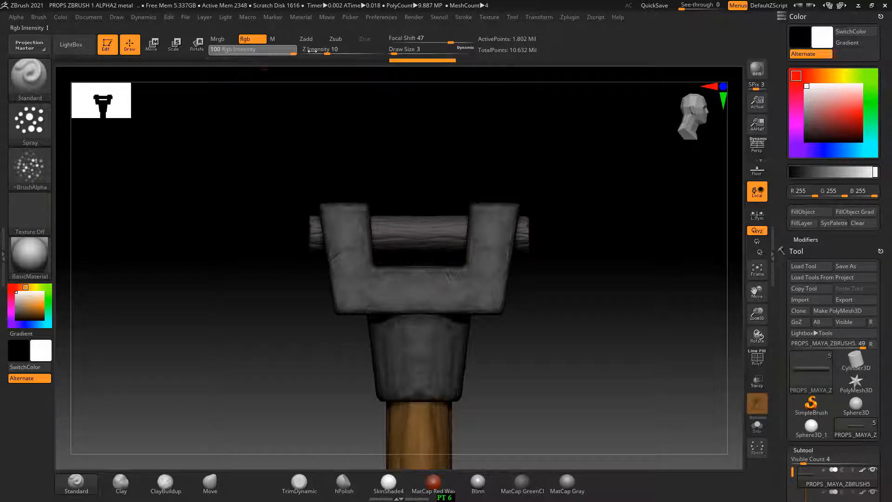
{"action": "left_click", "coordinate": [59, 18]}
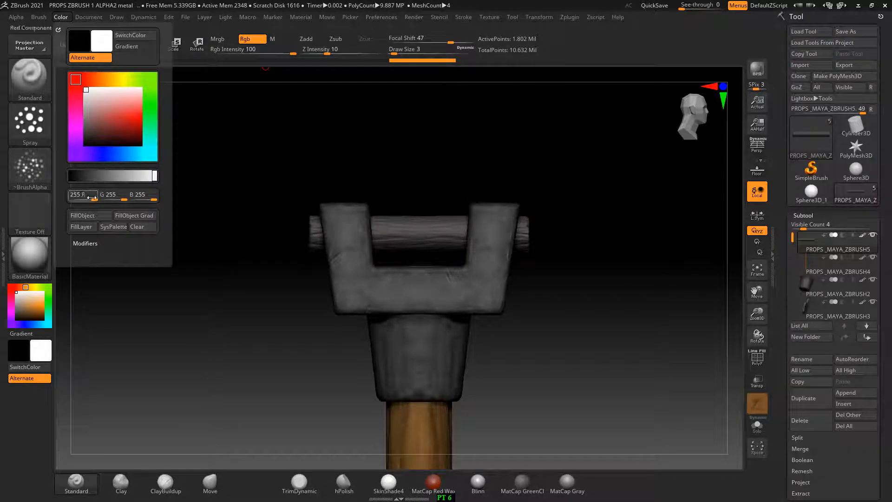
{"action": "left_click", "coordinate": [89, 219]}
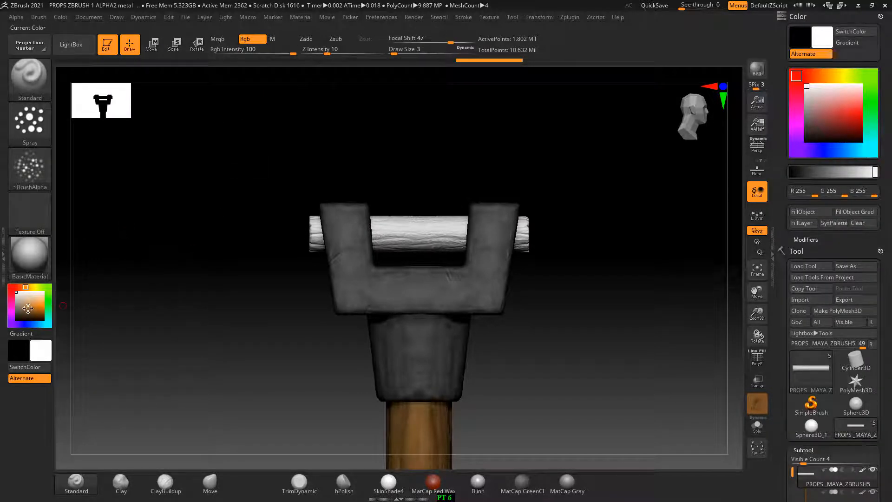
Step: Sample the wooden shaft's brown (124, 89, 41) as the current color
{"action": "left_click_drag", "start_coordinate": [190, 360], "coordinate": [224, 207], "text": "alt"}
{"action": "key", "text": "ctrl"}
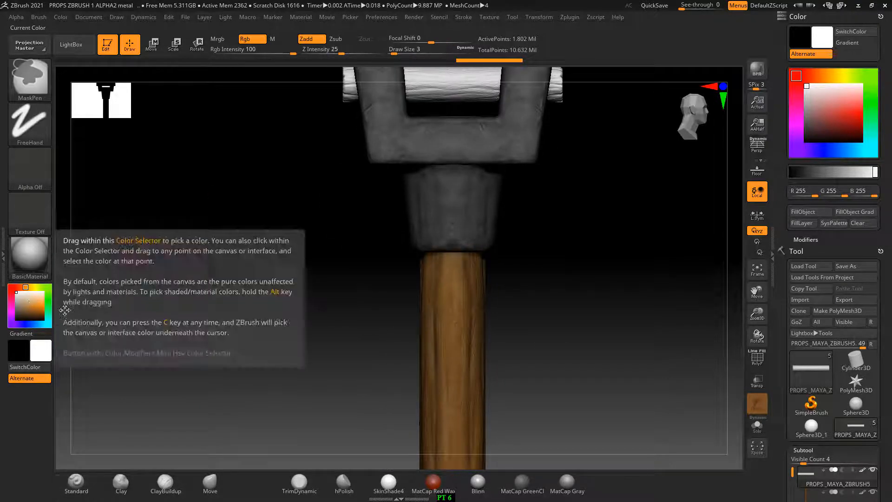
{"action": "left_click_drag", "start_coordinate": [64, 310], "coordinate": [470, 273], "text": "ctrl"}
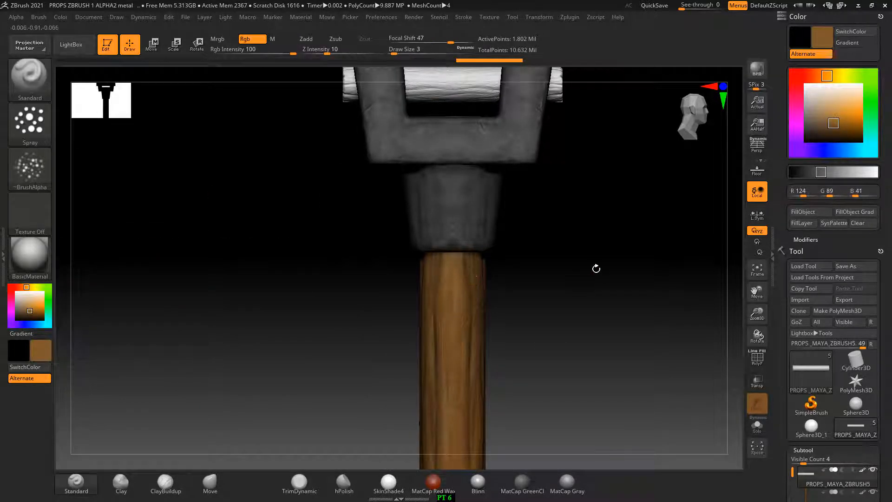
Step: Mask the crossbar by cavity
{"action": "left_click_drag", "start_coordinate": [597, 269], "coordinate": [581, 381], "text": "alt"}
{"action": "left_click_drag", "start_coordinate": [779, 312], "coordinate": [786, 231]}
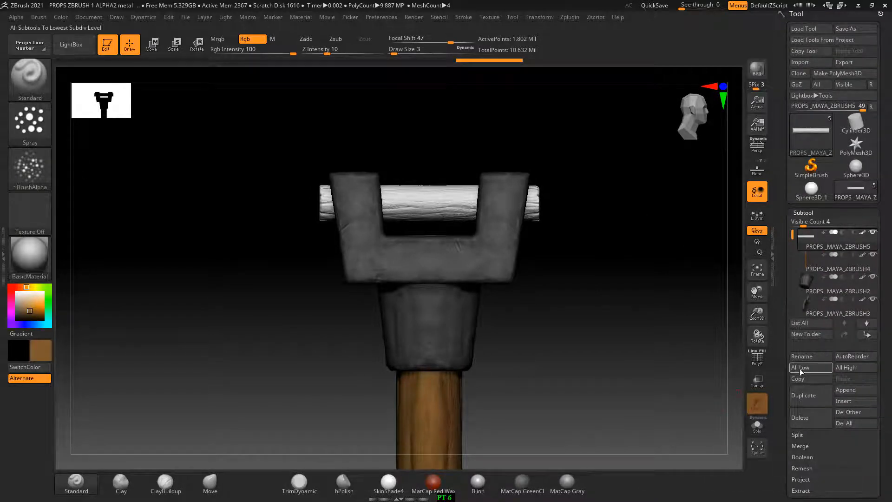
{"action": "left_click_drag", "start_coordinate": [784, 363], "coordinate": [778, 296]}
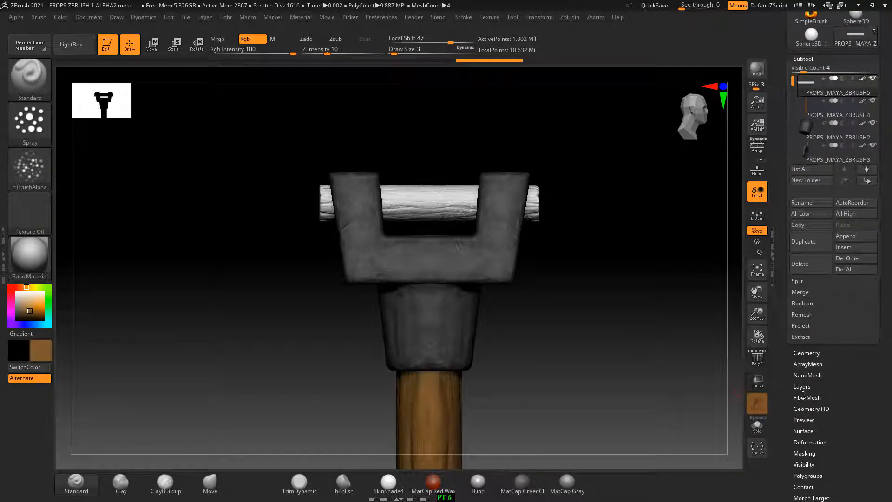
{"action": "left_click", "coordinate": [799, 453]}
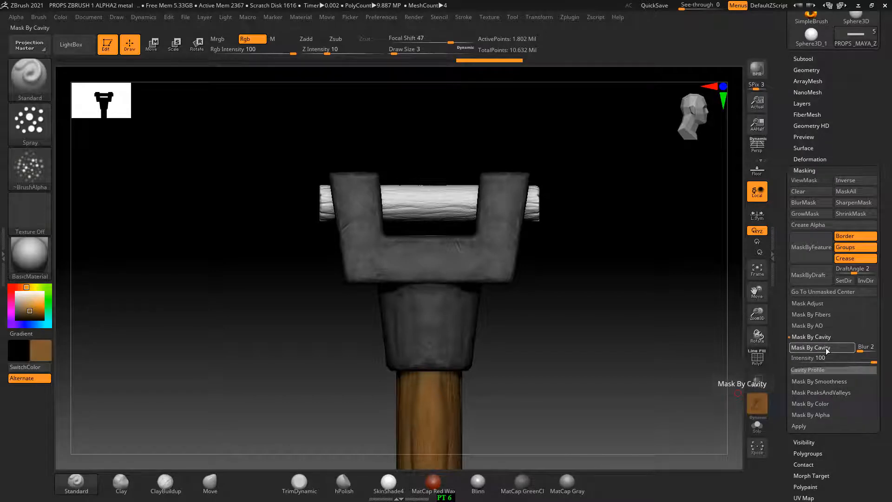
{"action": "scroll", "coordinate": [655, 323], "scroll_direction": "up", "scroll_amount": 6}
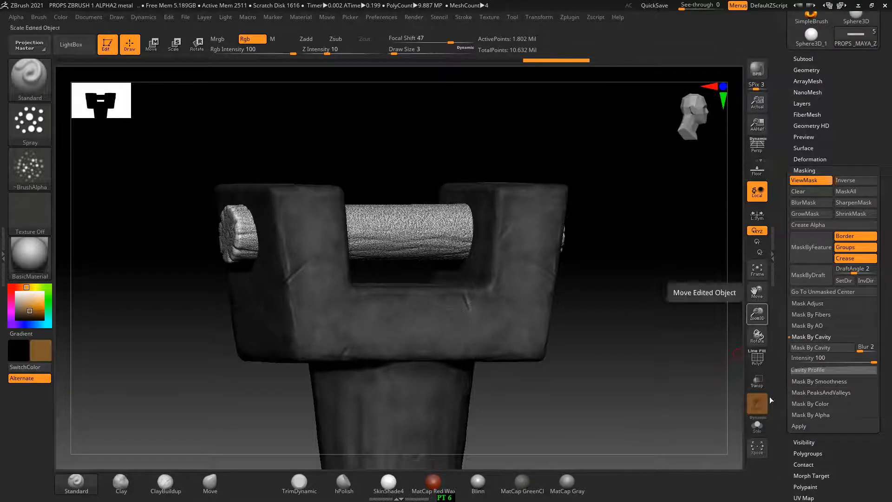
Step: Isolate the crossbar in Solo mode, then blur and invert its cavity mask
{"action": "left_click", "coordinate": [765, 436]}
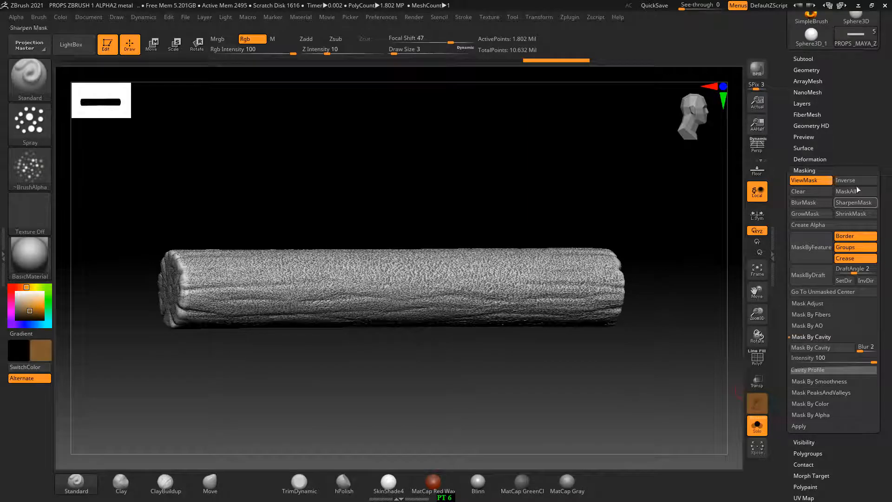
{"action": "left_click", "coordinate": [813, 202]}
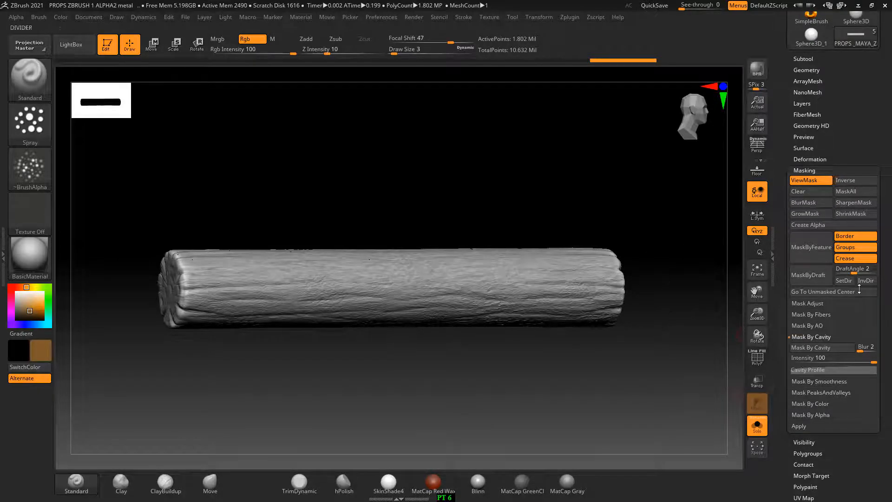
{"action": "left_click", "coordinate": [861, 180]}
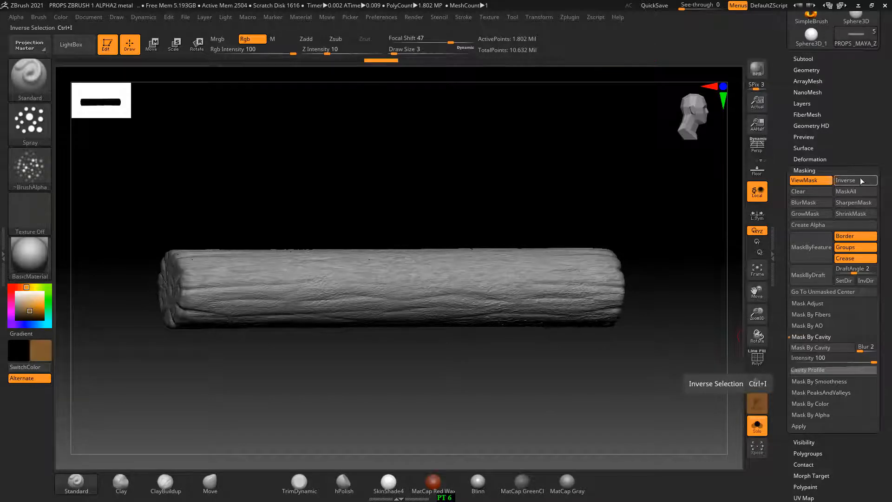
Step: Fill the unmasked areas of the crossbar with the sampled brown (124, 89, 41)
{"action": "left_click_drag", "start_coordinate": [395, 166], "coordinate": [456, 166]}
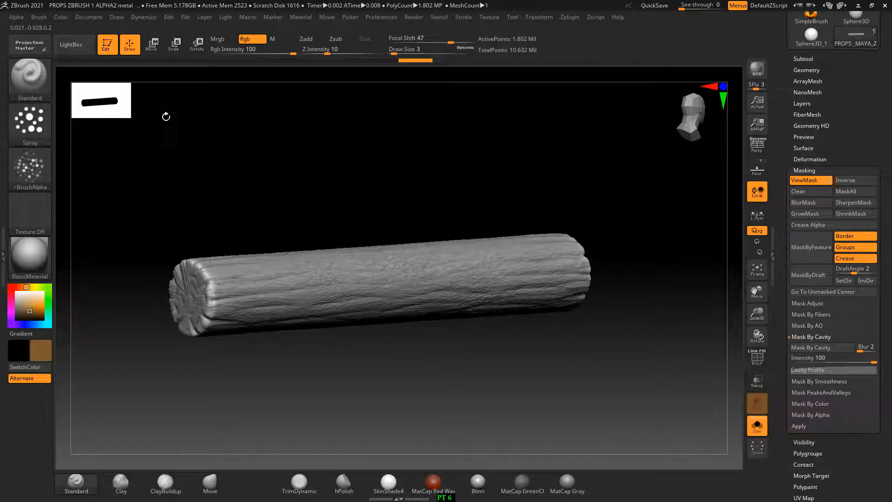
{"action": "left_click", "coordinate": [60, 17]}
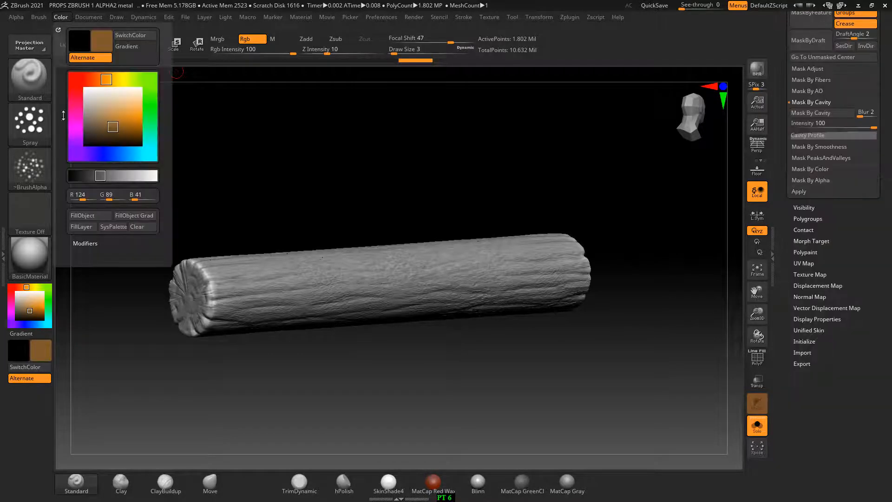
{"action": "left_click", "coordinate": [95, 215]}
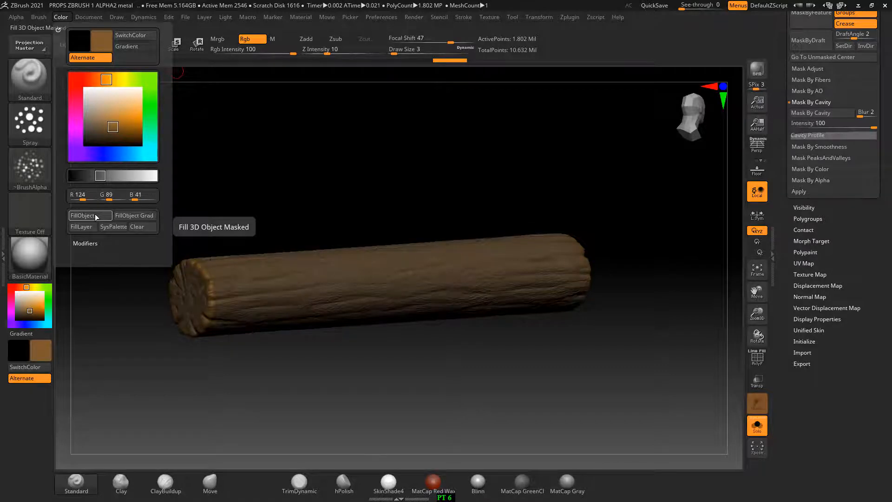
Step: Invert the mask on the brown-filled crossbar
{"action": "key", "text": "ctrl"}
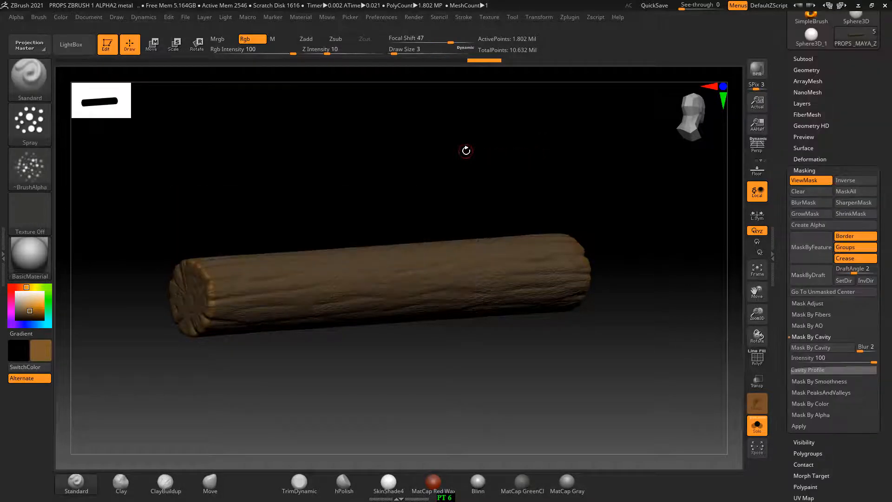
{"action": "left_click_drag", "start_coordinate": [352, 155], "coordinate": [365, 157], "text": "alt"}
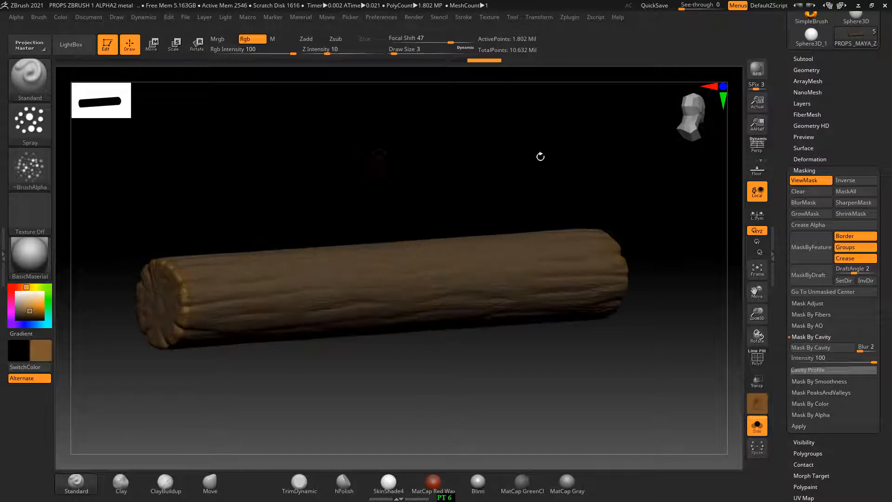
{"action": "left_click", "coordinate": [868, 184]}
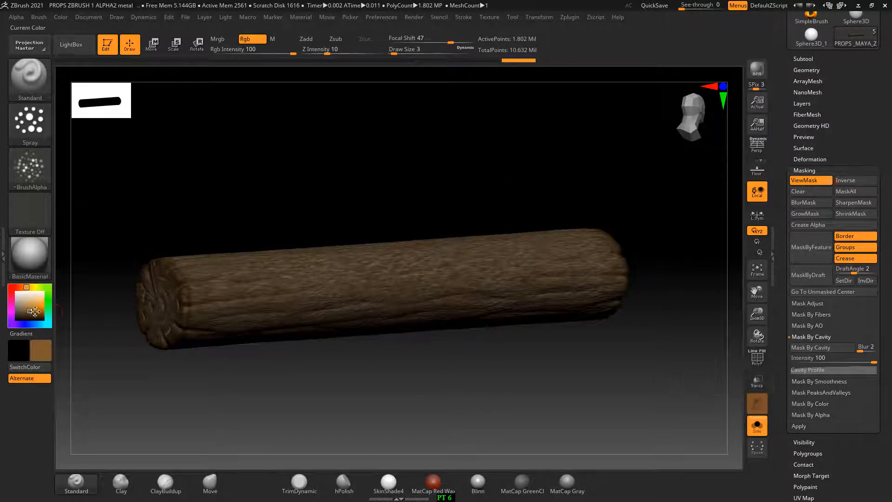
Step: Fill the unmasked areas of the crossbar with a lighter orange-brown (212, 156, 80)
{"action": "left_click_drag", "start_coordinate": [34, 311], "coordinate": [31, 305]}
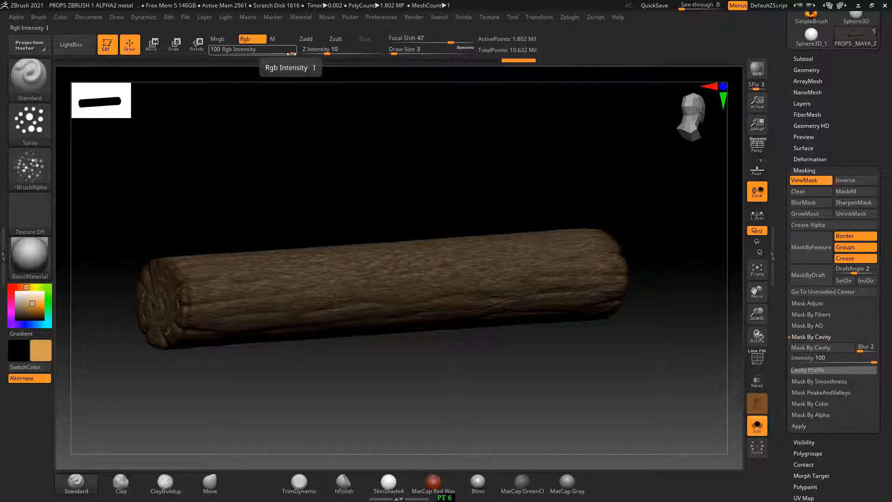
{"action": "left_click", "coordinate": [61, 16]}
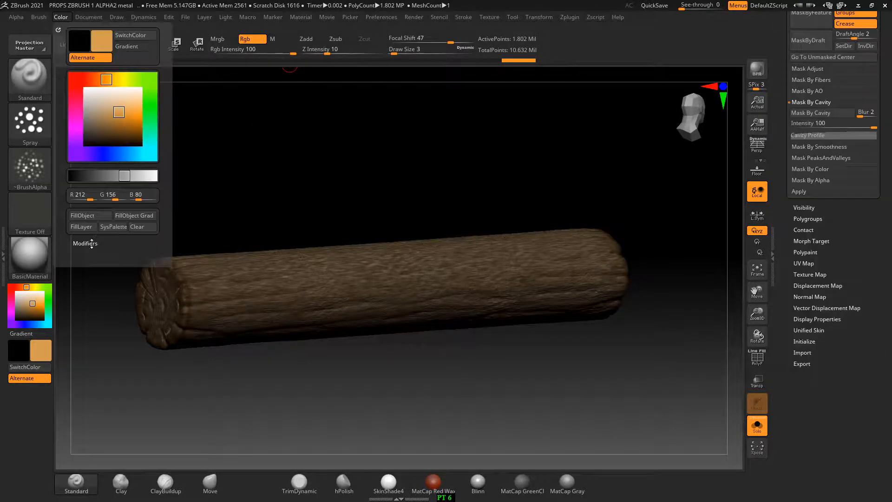
{"action": "left_click", "coordinate": [94, 217]}
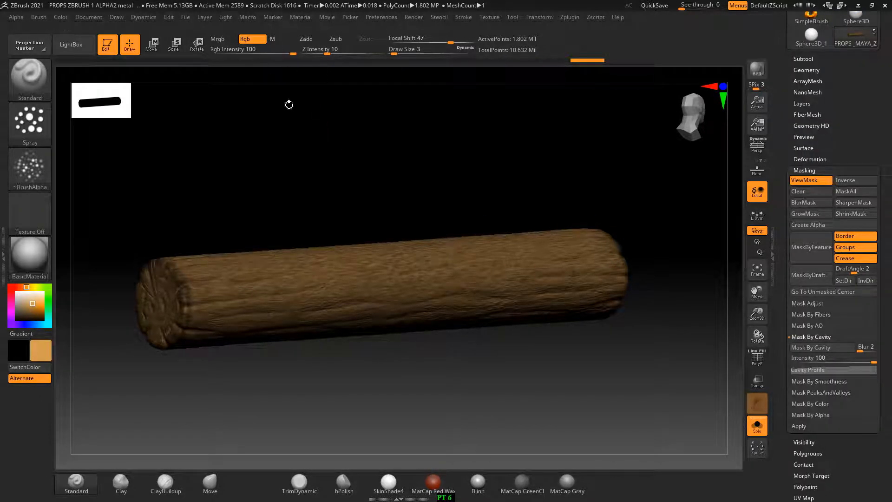
Step: Lower the RGB intensity to 37, then mask the crossbar by cavity again and blur the mask
{"action": "left_click_drag", "start_coordinate": [292, 53], "coordinate": [261, 54]}
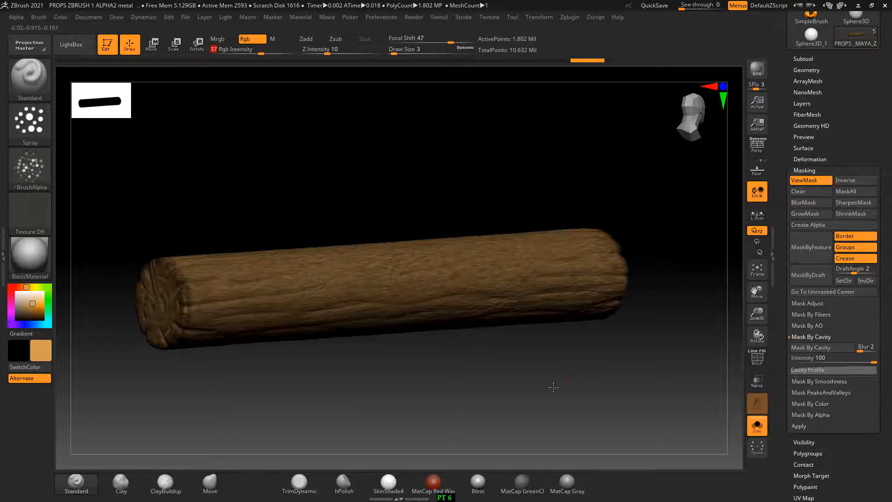
{"action": "left_click_drag", "start_coordinate": [554, 389], "coordinate": [590, 377]}
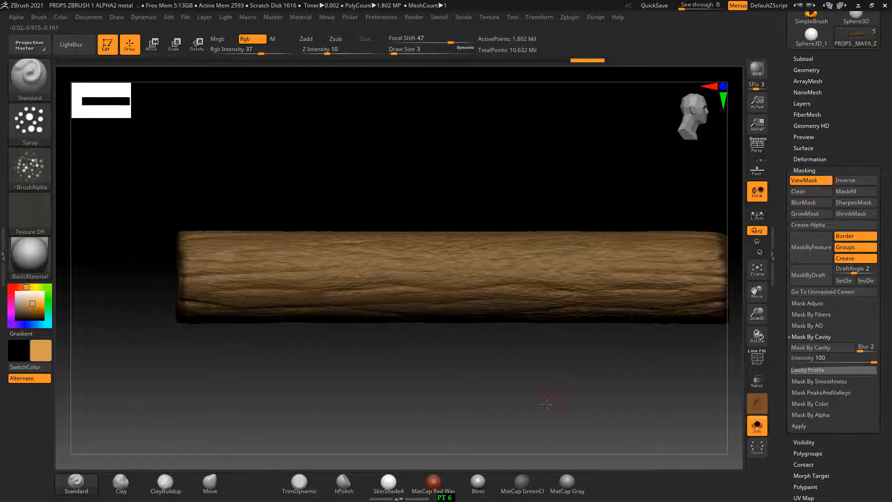
{"action": "left_click_drag", "start_coordinate": [547, 404], "coordinate": [578, 414]}
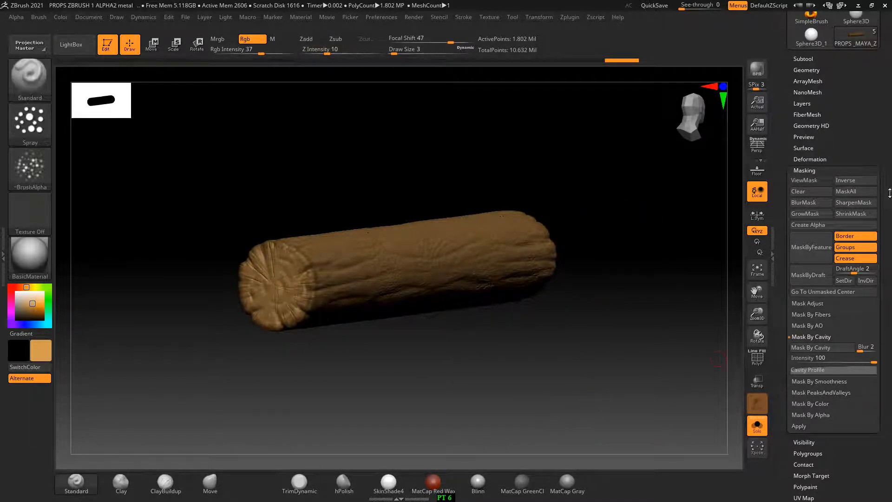
{"action": "left_click", "coordinate": [820, 348]}
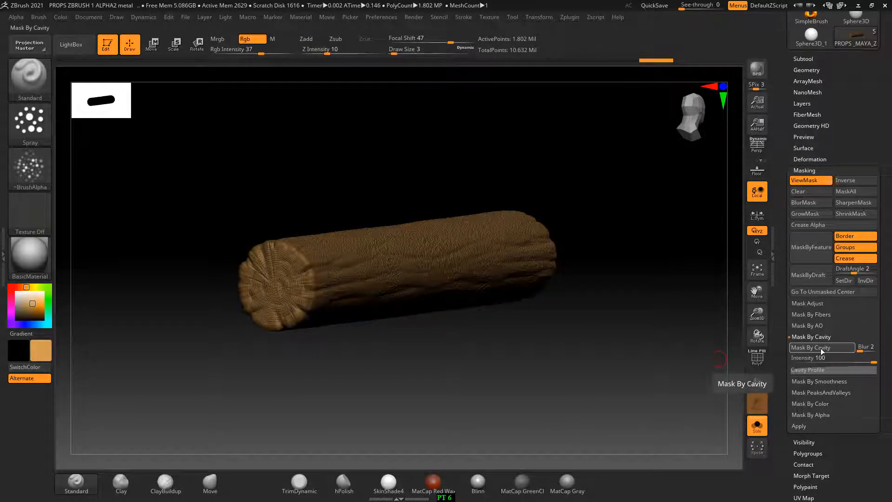
{"action": "left_click", "coordinate": [810, 201]}
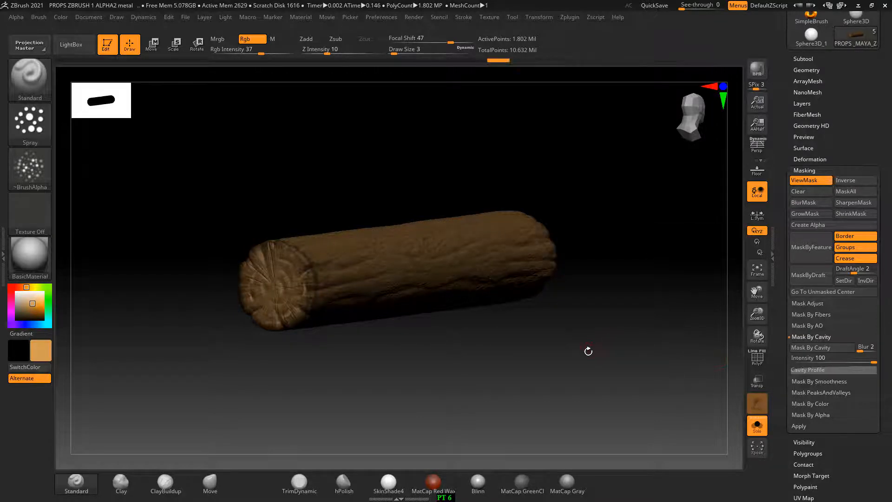
Step: Spray the light orange-brown onto the crossbar's end grain at RGB intensity 22 and draw size 1
{"action": "left_click_drag", "start_coordinate": [589, 351], "coordinate": [600, 365], "text": "alt"}
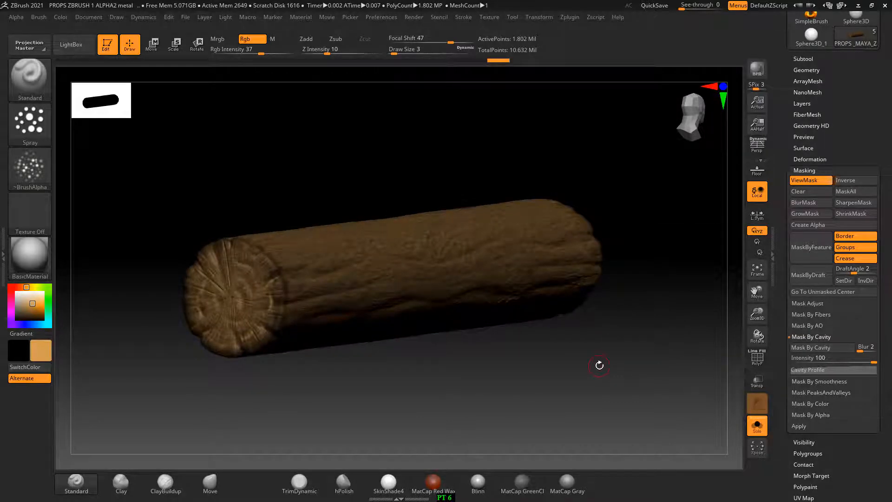
{"action": "left_click_drag", "start_coordinate": [496, 340], "coordinate": [604, 347]}
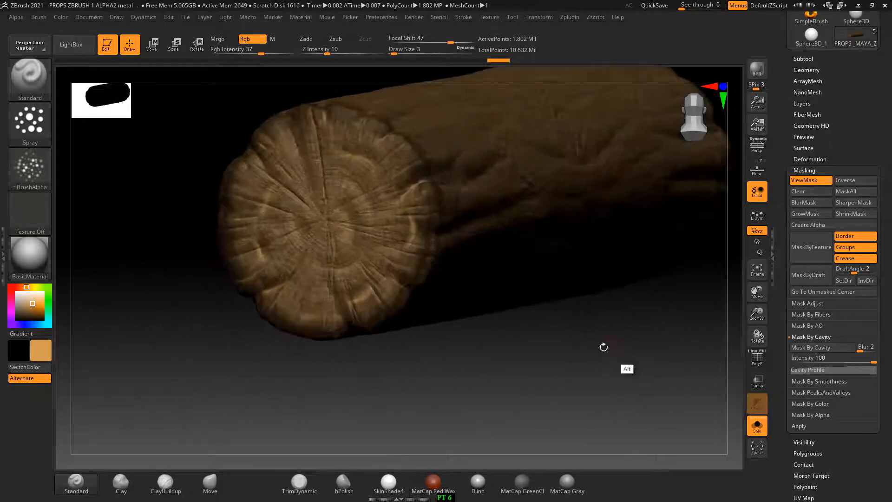
{"action": "left_click_drag", "start_coordinate": [262, 52], "coordinate": [251, 52]}
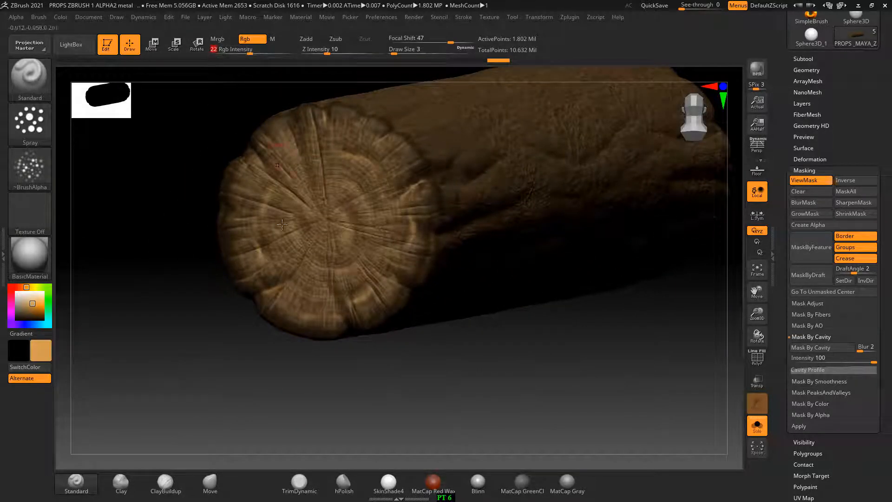
{"action": "left_click_drag", "start_coordinate": [369, 245], "coordinate": [363, 246]}
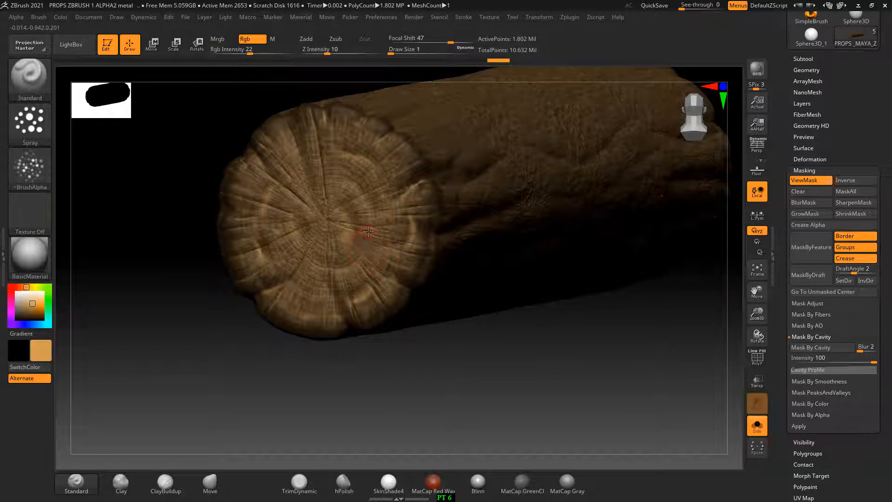
Step: Choose a darker, saturated brown and spray it over the crossbar's end grain and along its sides
{"action": "left_click", "coordinate": [37, 312]}
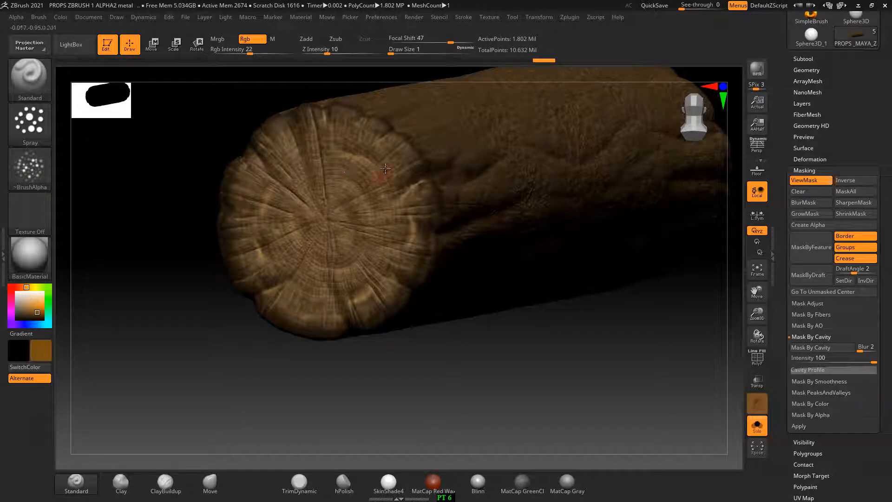
{"action": "left_click_drag", "start_coordinate": [475, 299], "coordinate": [481, 327]}
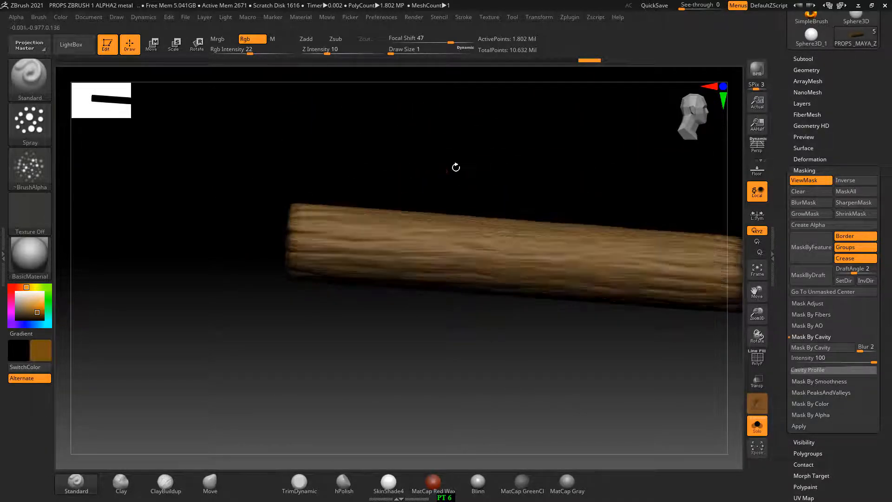
{"action": "left_click_drag", "start_coordinate": [456, 165], "coordinate": [335, 216]}
{"action": "left_click_drag", "start_coordinate": [451, 231], "coordinate": [511, 289]}
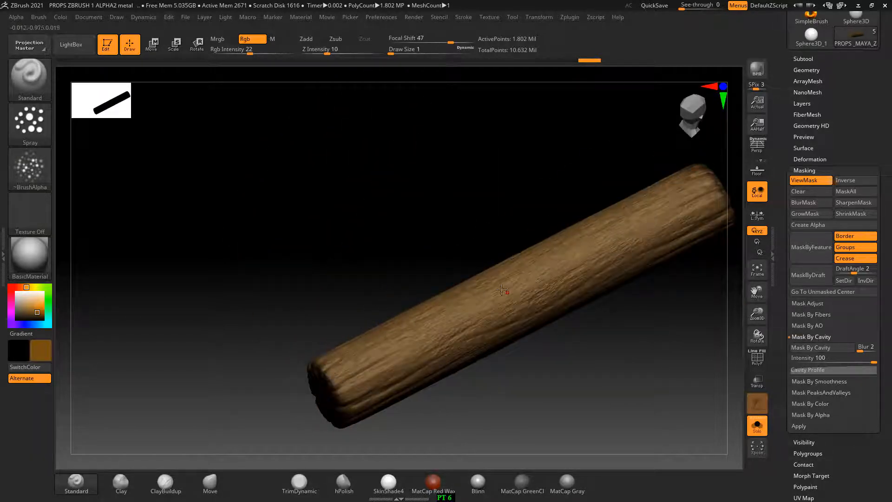
{"action": "left_click", "coordinate": [539, 17]}
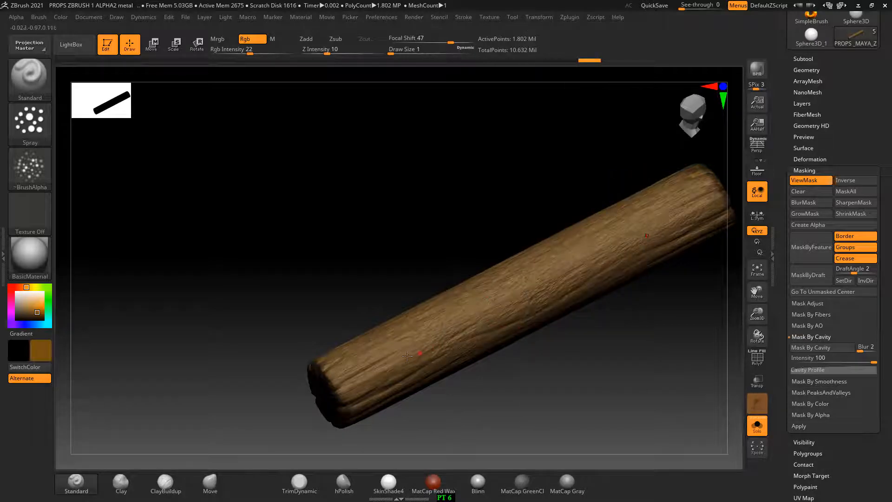
{"action": "left_click_drag", "start_coordinate": [476, 325], "coordinate": [490, 303]}
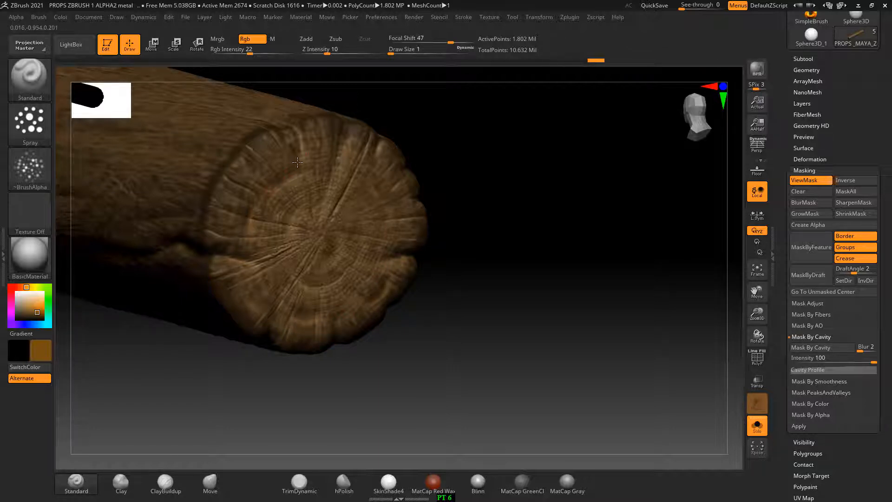
Step: Invert the crossbar's cavity mask and spray brown along the edge of the cut end face
{"action": "left_click_drag", "start_coordinate": [589, 259], "coordinate": [653, 265]}
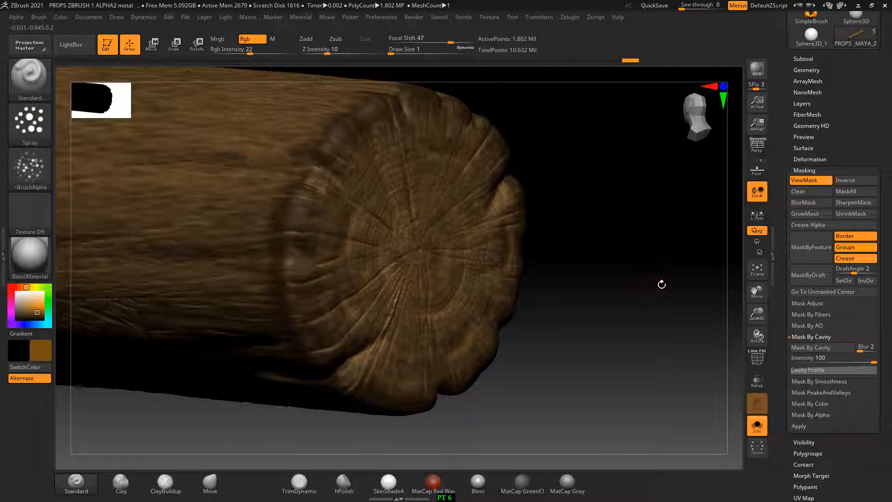
{"action": "left_click", "coordinate": [845, 180]}
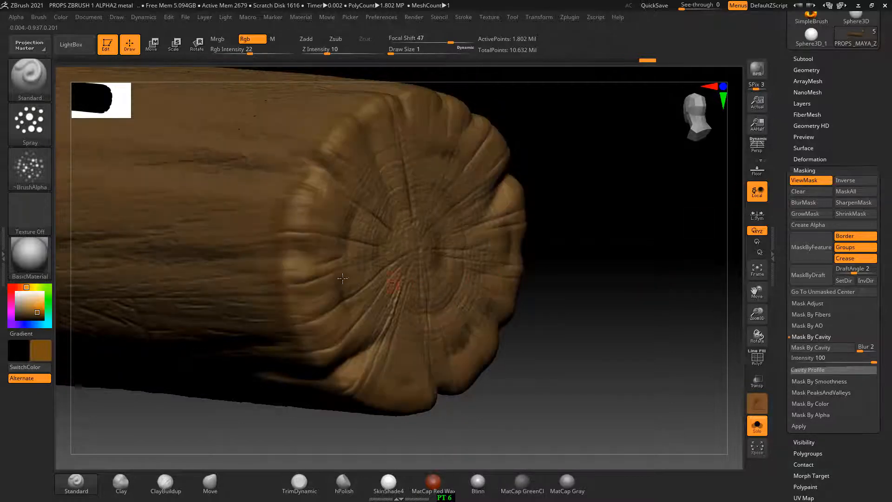
{"action": "left_click_drag", "start_coordinate": [298, 235], "coordinate": [312, 221]}
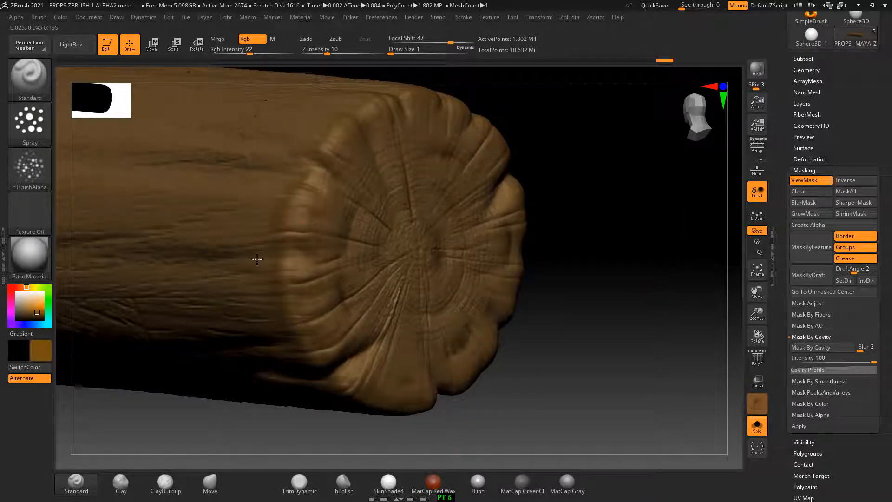
Step: Pick a deeper brown and spray it into the grooves around the rim of the crossbar's end face
{"action": "left_click", "coordinate": [34, 314]}
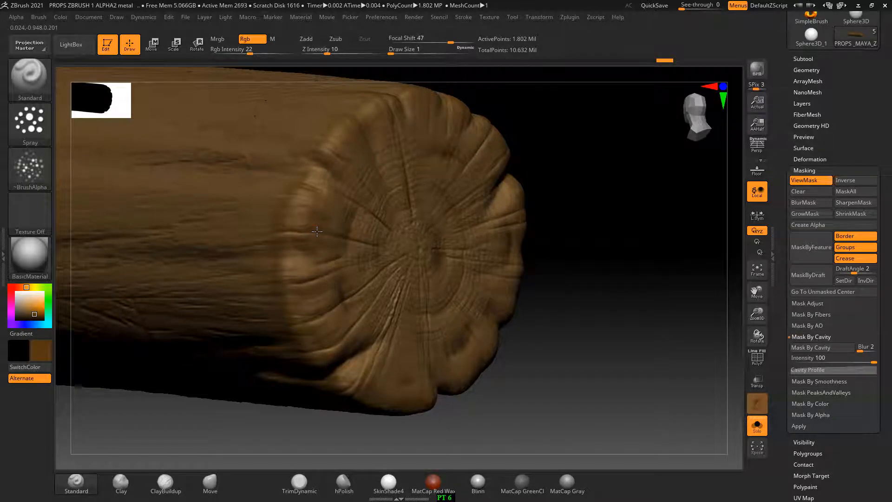
{"action": "left_click_drag", "start_coordinate": [317, 232], "coordinate": [332, 232]}
{"action": "left_click_drag", "start_coordinate": [592, 217], "coordinate": [565, 217]}
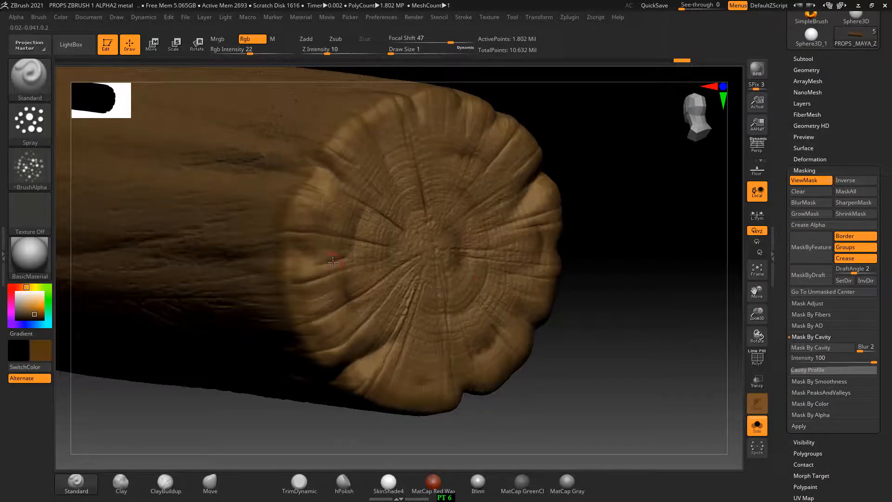
{"action": "left_click", "coordinate": [332, 262]}
{"action": "mouse_move", "coordinate": [327, 171]}
{"action": "left_mouse_down"}
{"action": "mouse_move", "coordinate": [338, 141]}
{"action": "mouse_move", "coordinate": [383, 120]}
{"action": "left_mouse_up"}
Step: Spray the deeper brown across the growth rings and radial cracks of the crossbar's end face
{"action": "left_click_drag", "start_coordinate": [599, 265], "coordinate": [577, 298]}
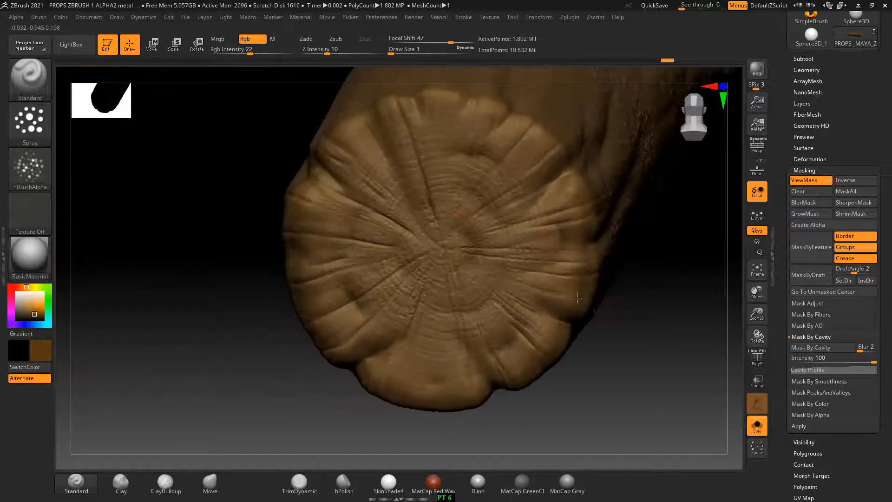
{"action": "mouse_move", "coordinate": [405, 129]}
{"action": "left_mouse_down"}
{"action": "mouse_move", "coordinate": [431, 147]}
{"action": "mouse_move", "coordinate": [481, 121]}
{"action": "left_mouse_up"}
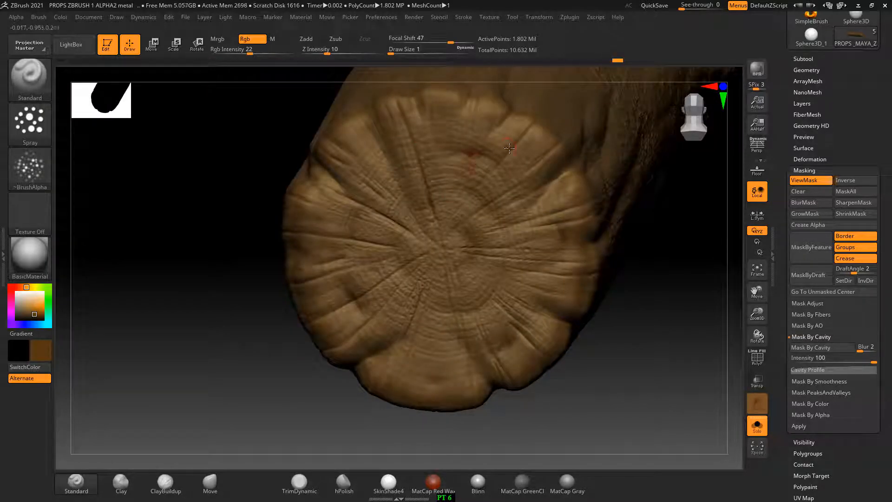
{"action": "left_click_drag", "start_coordinate": [509, 148], "coordinate": [542, 141]}
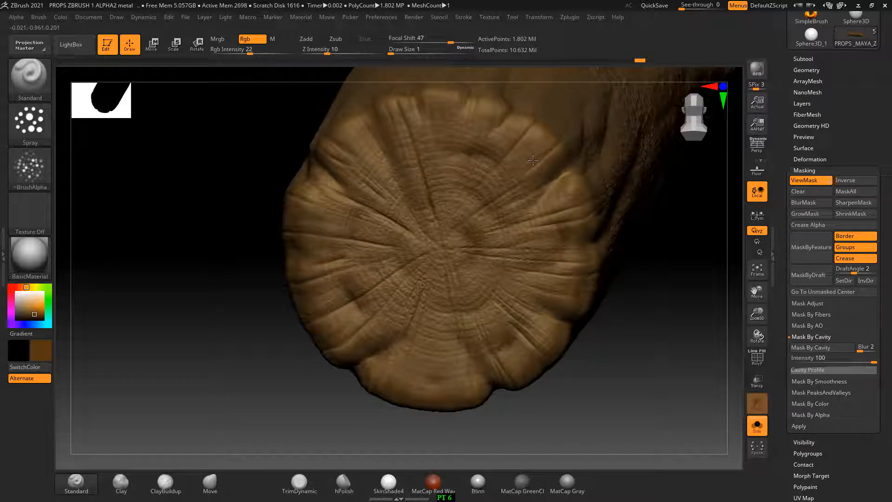
{"action": "left_click_drag", "start_coordinate": [533, 160], "coordinate": [517, 176]}
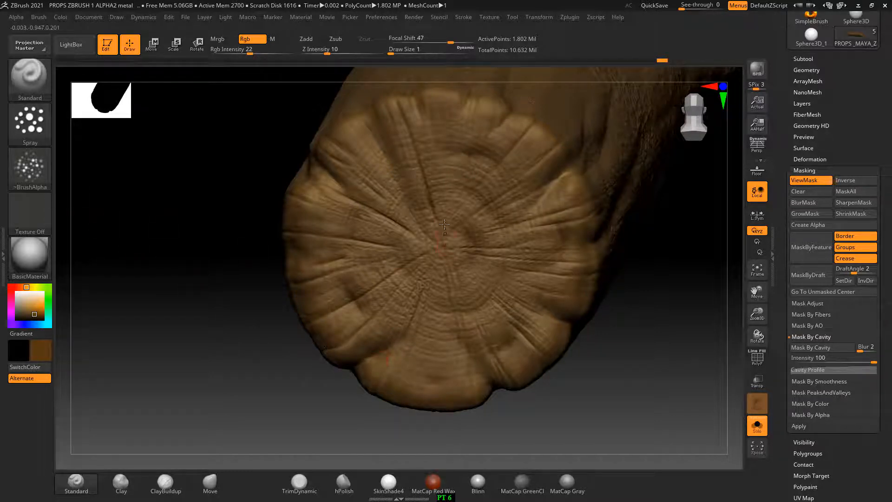
Step: Set the brush draw size to 7 and spray brown over the crossbar's end and the adjoining stretch of bark
{"action": "left_click", "coordinate": [398, 51]}
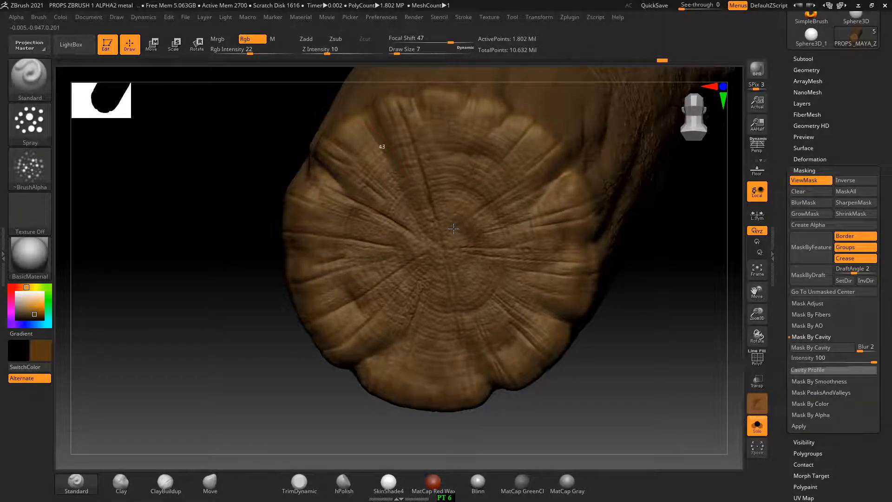
{"action": "mouse_move", "coordinate": [267, 344]}
{"action": "left_mouse_down"}
{"action": "mouse_move", "coordinate": [488, 311]}
{"action": "mouse_move", "coordinate": [652, 343]}
{"action": "mouse_move", "coordinate": [458, 339]}
{"action": "mouse_move", "coordinate": [526, 361]}
{"action": "mouse_move", "coordinate": [281, 263]}
{"action": "left_mouse_up"}
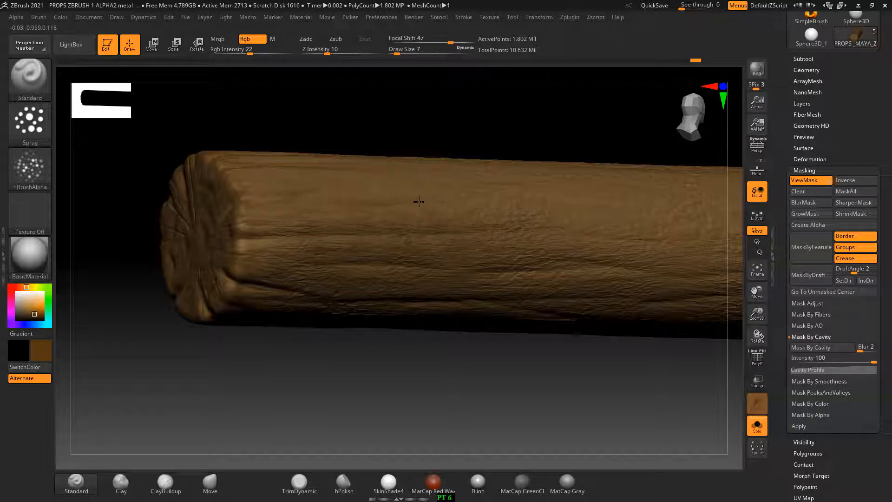
{"action": "left_click_drag", "start_coordinate": [534, 343], "coordinate": [539, 311]}
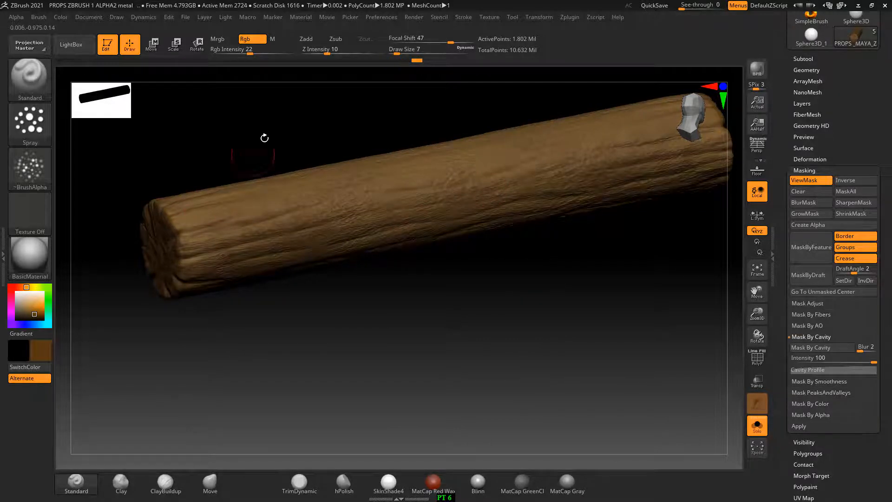
{"action": "left_click_drag", "start_coordinate": [265, 137], "coordinate": [276, 227]}
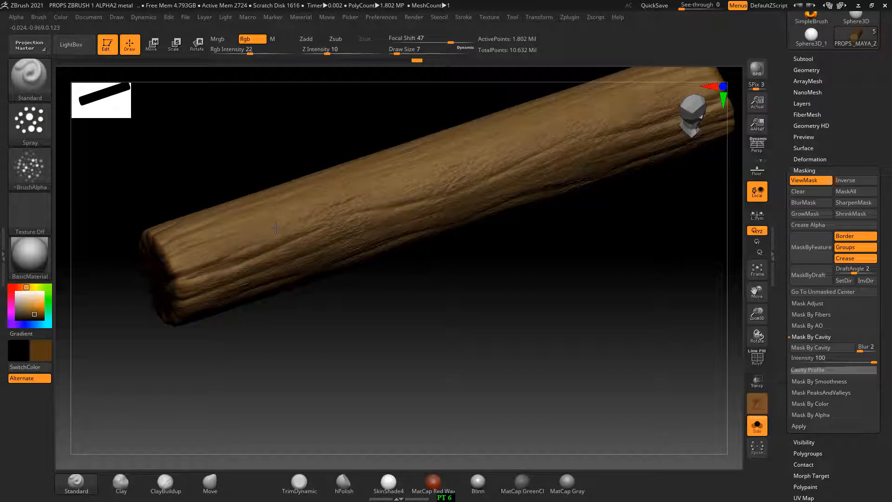
{"action": "left_click_drag", "start_coordinate": [330, 153], "coordinate": [363, 175]}
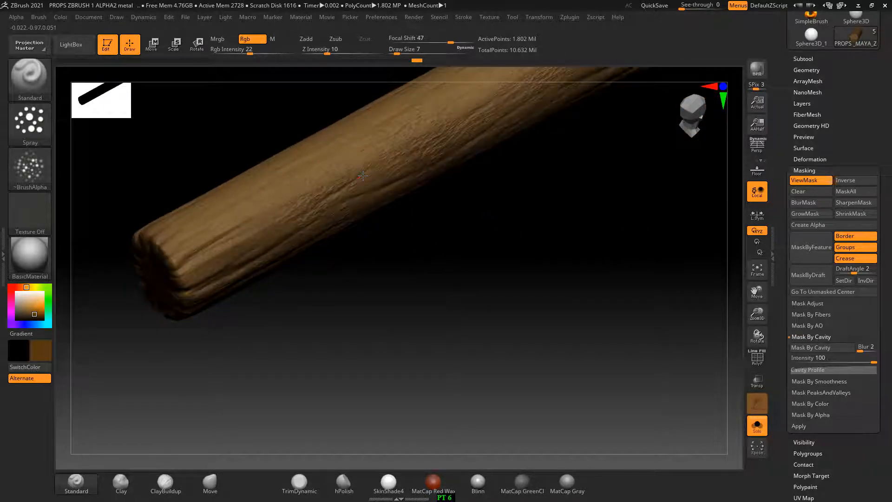
{"action": "left_click_drag", "start_coordinate": [441, 224], "coordinate": [568, 232]}
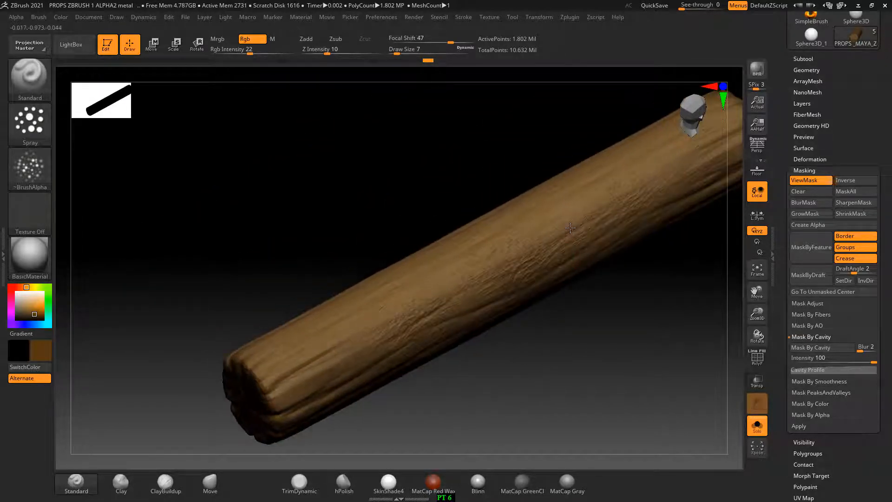
Step: Spray the same brown along the crossbar's remaining sides, working around its full circumference
{"action": "left_click_drag", "start_coordinate": [570, 228], "coordinate": [456, 268]}
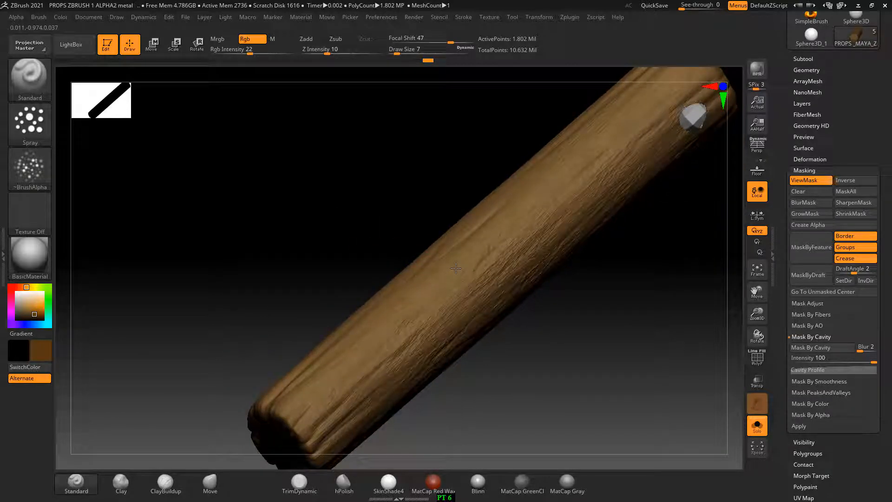
{"action": "left_click_drag", "start_coordinate": [350, 235], "coordinate": [464, 185]}
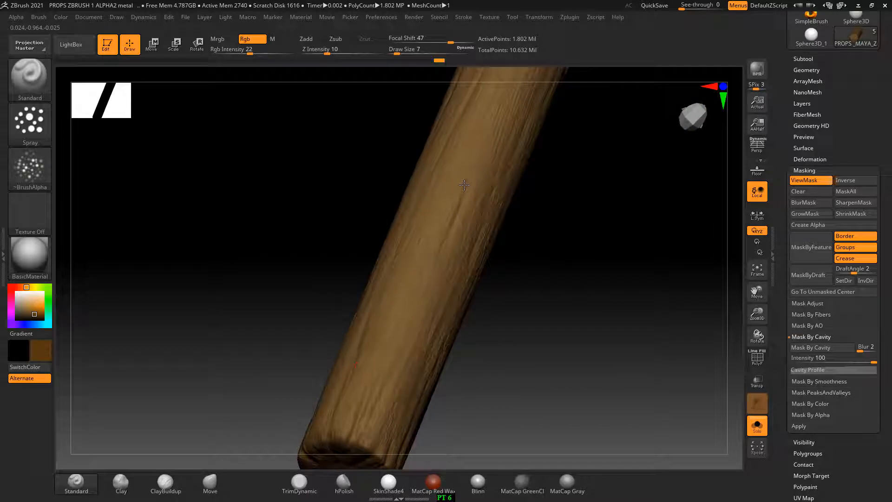
{"action": "left_click_drag", "start_coordinate": [513, 271], "coordinate": [444, 269]}
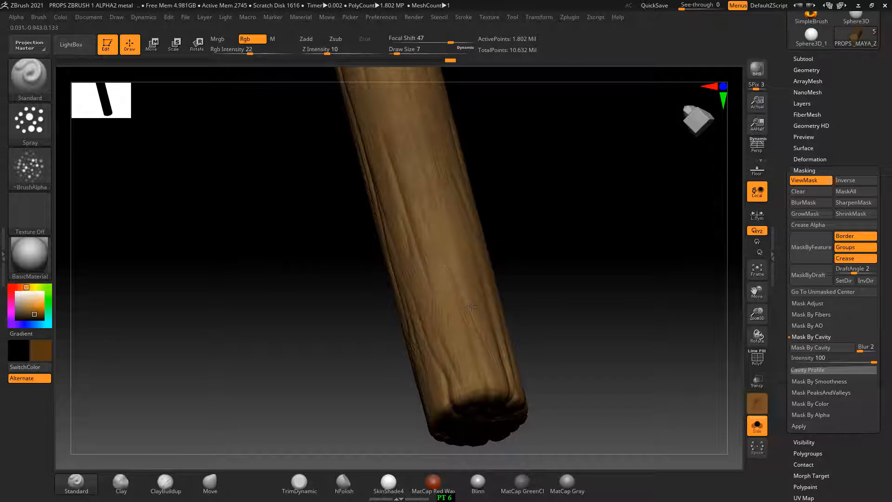
{"action": "left_click_drag", "start_coordinate": [471, 306], "coordinate": [445, 293]}
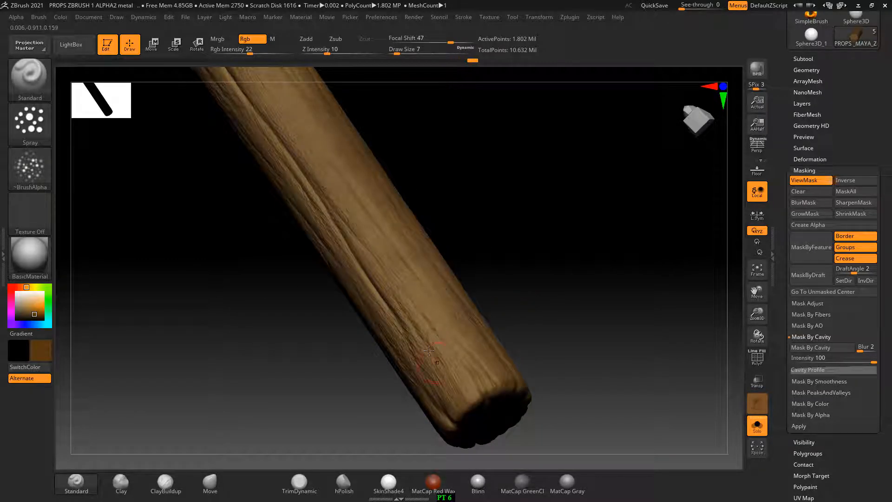
{"action": "left_click_drag", "start_coordinate": [425, 339], "coordinate": [405, 277]}
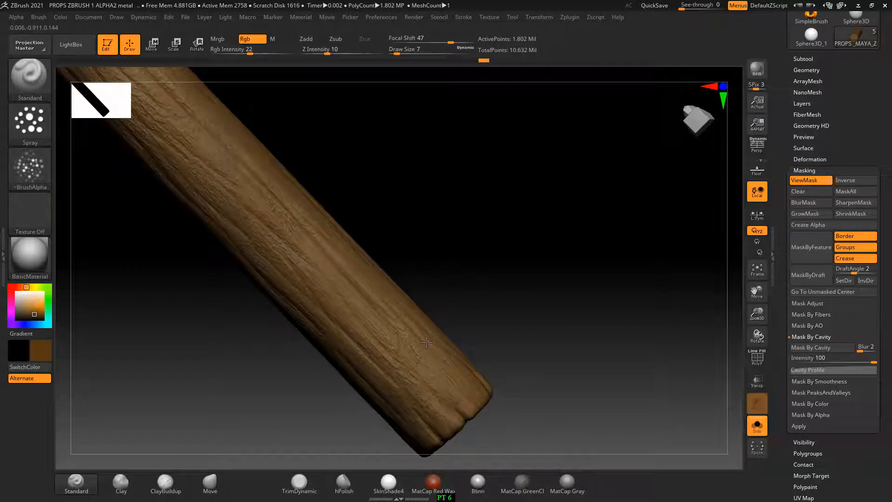
{"action": "left_click_drag", "start_coordinate": [578, 286], "coordinate": [531, 393]}
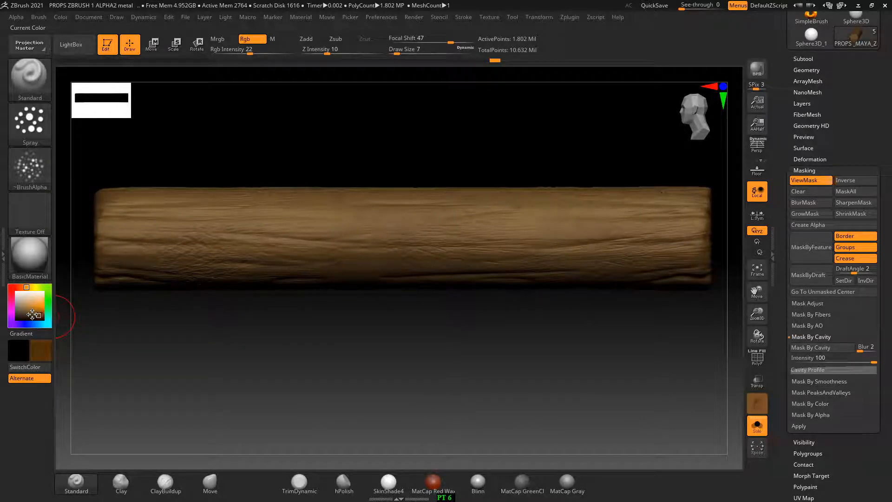
Step: Pick a darker brown, invert the crossbar's cavity mask and reduce the draw size to 1 for painting the recesses
{"action": "mouse_move", "coordinate": [390, 367]}
{"action": "left_mouse_down"}
{"action": "mouse_move", "coordinate": [396, 375]}
{"action": "mouse_move", "coordinate": [534, 353]}
{"action": "mouse_move", "coordinate": [520, 340]}
{"action": "mouse_move", "coordinate": [364, 350]}
{"action": "mouse_move", "coordinate": [492, 361]}
{"action": "left_mouse_up"}
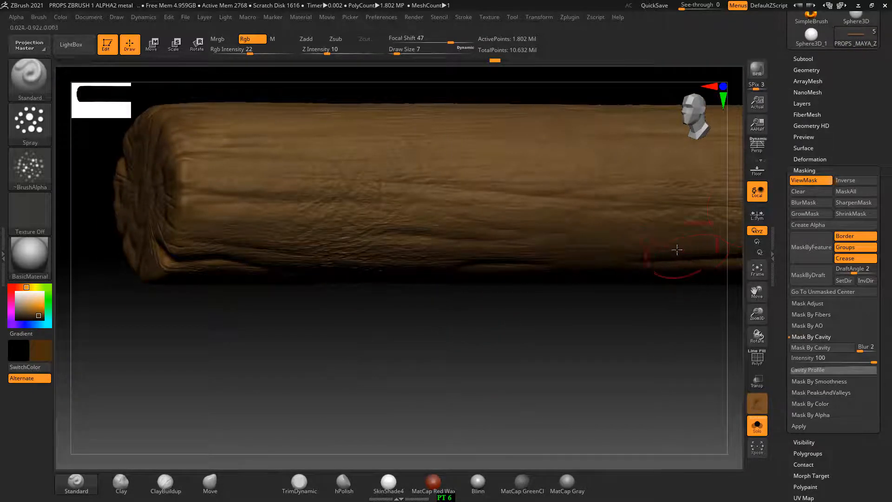
{"action": "left_click", "coordinate": [857, 180]}
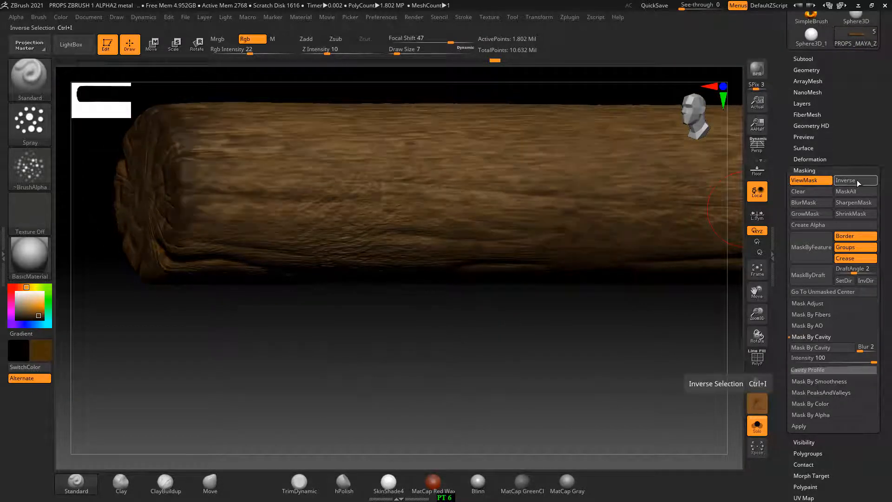
{"action": "key", "text": "["}
{"action": "key", "text": "["}
{"action": "key", "text": "["}
{"action": "key", "text": "["}
{"action": "key", "text": "["}
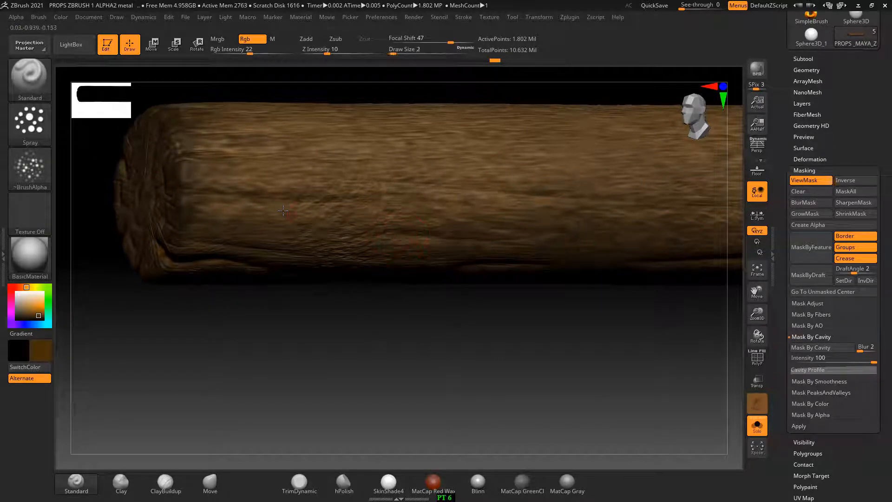
{"action": "key", "text": "["}
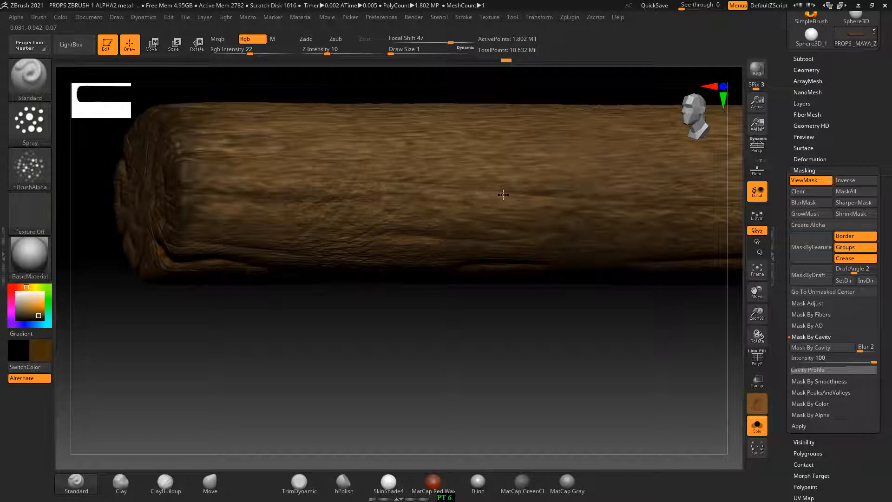
Step: Spray the darker brown along the long crack in the crossbar's side and hide the mask display
{"action": "mouse_move", "coordinate": [492, 391]}
{"action": "left_mouse_down"}
{"action": "mouse_move", "coordinate": [488, 333]}
{"action": "mouse_move", "coordinate": [526, 385]}
{"action": "mouse_move", "coordinate": [519, 338]}
{"action": "left_mouse_up"}
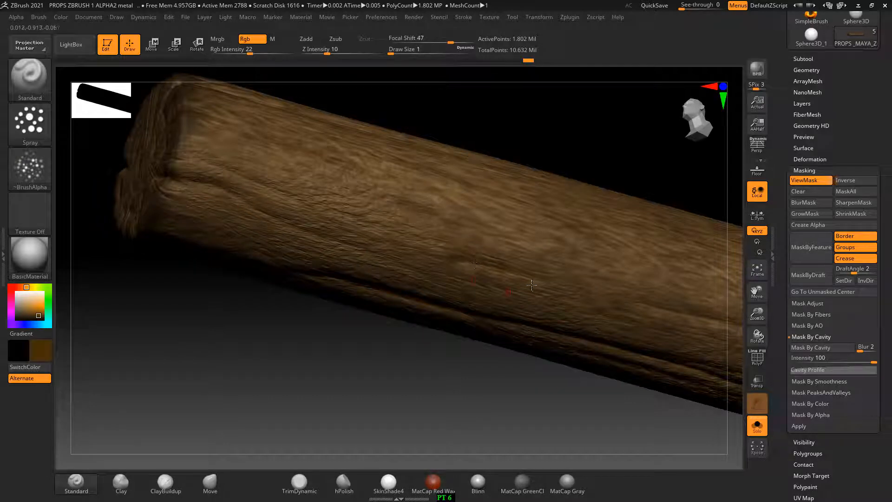
{"action": "left_click_drag", "start_coordinate": [632, 179], "coordinate": [484, 179], "text": "alt"}
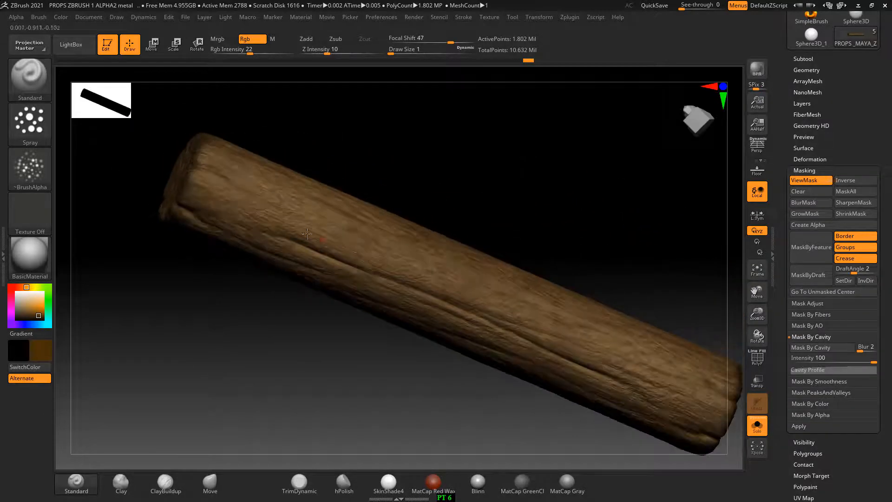
{"action": "left_click_drag", "start_coordinate": [604, 241], "coordinate": [590, 217]}
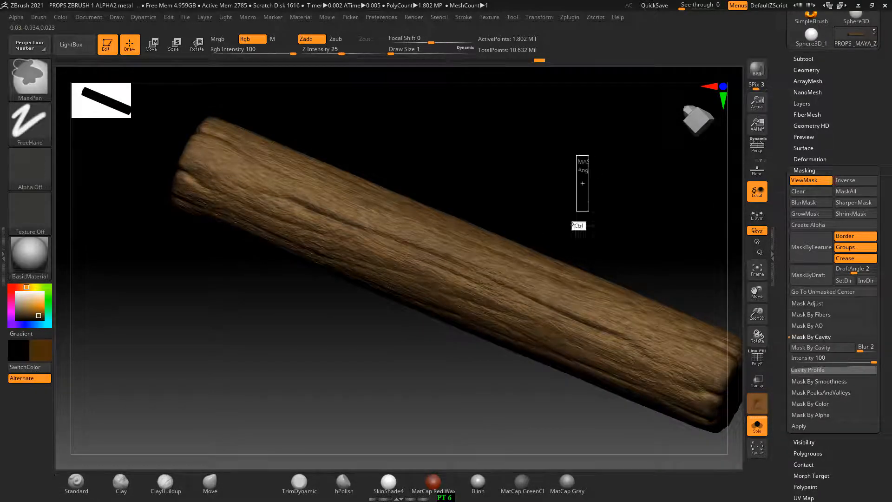
{"action": "left_click_drag", "start_coordinate": [578, 193], "coordinate": [557, 189]}
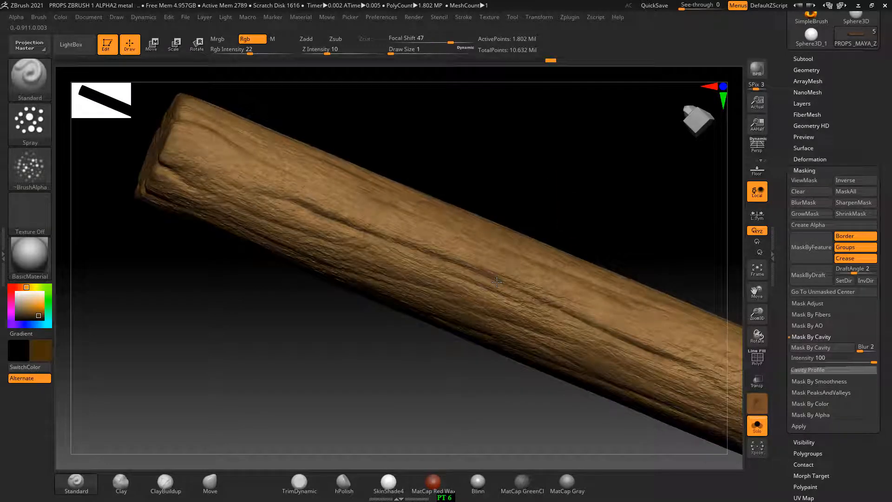
Step: Paint the dark brown into the cracks and wrinkled bark near the crossbar's end
{"action": "left_click_drag", "start_coordinate": [431, 168], "coordinate": [289, 156]}
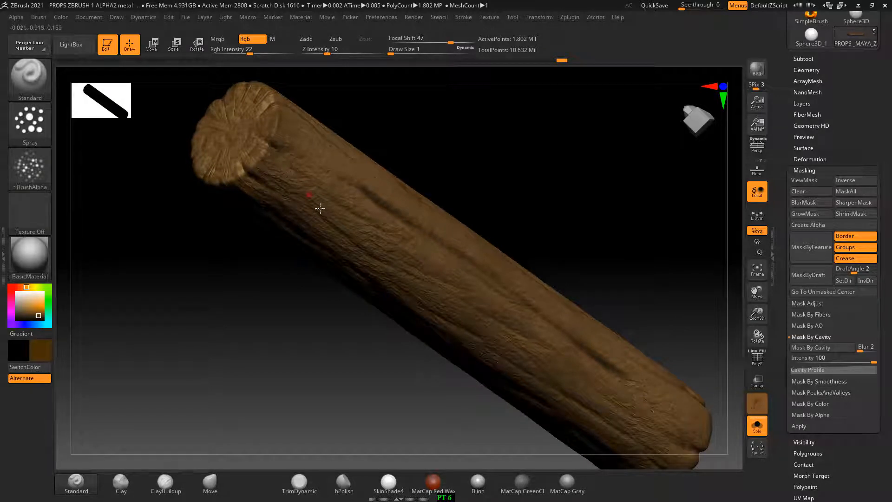
{"action": "right_click_drag", "start_coordinate": [371, 241], "coordinate": [456, 180]}
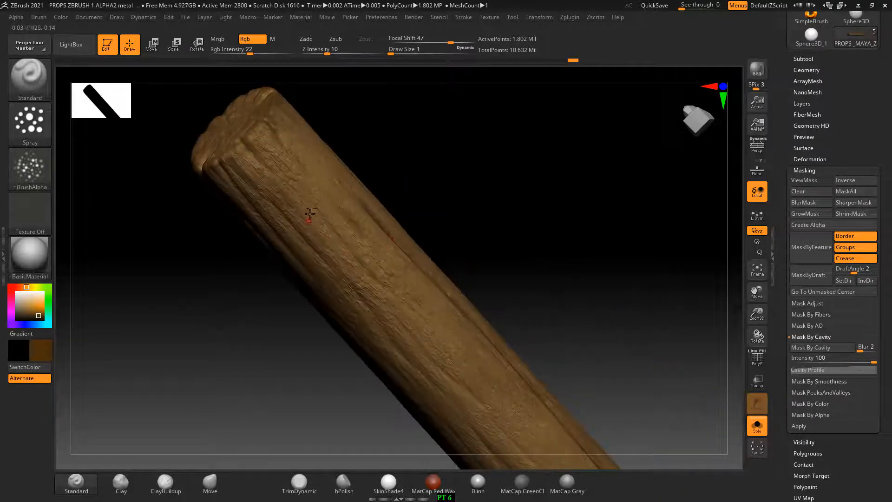
{"action": "left_click_drag", "start_coordinate": [351, 265], "coordinate": [349, 254]}
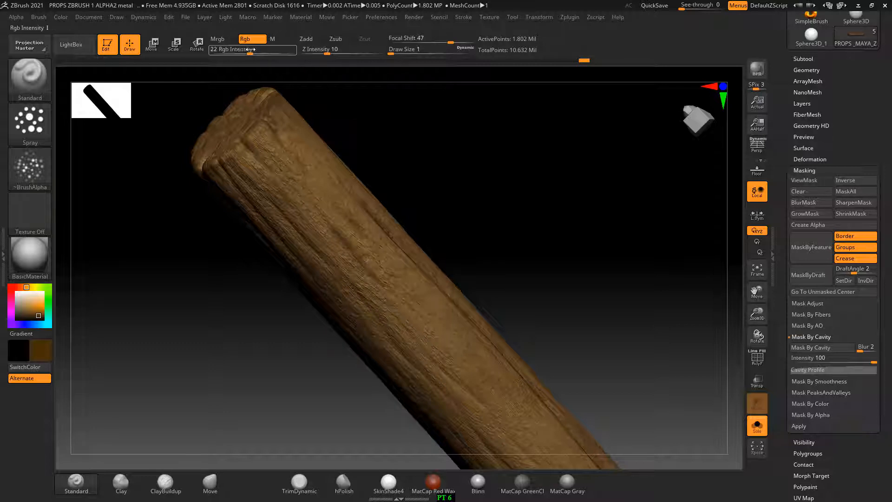
Step: Lower the Rgb intensity to 8 and paint faint dark strokes into the grooves along the middle of the crossbar
{"action": "left_click_drag", "start_coordinate": [252, 50], "coordinate": [246, 50]}
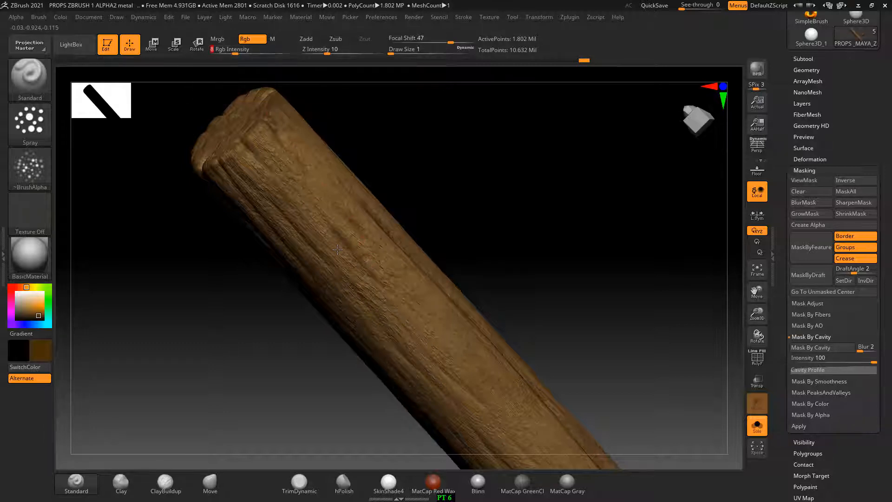
{"action": "right_click_drag", "start_coordinate": [488, 306], "coordinate": [564, 233]}
{"action": "left_click_drag", "start_coordinate": [421, 262], "coordinate": [504, 346]}
{"action": "left_click_drag", "start_coordinate": [580, 306], "coordinate": [640, 247]}
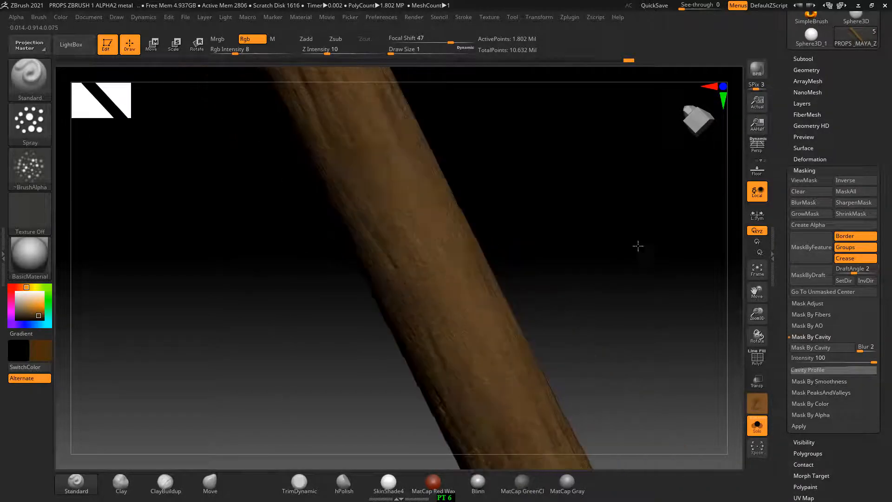
{"action": "left_click_drag", "start_coordinate": [511, 198], "coordinate": [504, 201]}
{"action": "mouse_move", "coordinate": [413, 225]}
{"action": "left_mouse_down"}
{"action": "mouse_move", "coordinate": [445, 224]}
{"action": "mouse_move", "coordinate": [396, 187]}
{"action": "mouse_move", "coordinate": [409, 243]}
{"action": "left_mouse_up"}
{"action": "mouse_move", "coordinate": [553, 244]}
{"action": "left_mouse_down"}
{"action": "mouse_move", "coordinate": [586, 239]}
{"action": "mouse_move", "coordinate": [643, 253]}
{"action": "mouse_move", "coordinate": [653, 271]}
{"action": "mouse_move", "coordinate": [621, 249]}
{"action": "mouse_move", "coordinate": [689, 339]}
{"action": "mouse_move", "coordinate": [653, 327]}
{"action": "mouse_move", "coordinate": [635, 339]}
{"action": "mouse_move", "coordinate": [655, 352]}
{"action": "mouse_move", "coordinate": [647, 357]}
{"action": "mouse_move", "coordinate": [598, 346]}
{"action": "mouse_move", "coordinate": [615, 319]}
{"action": "mouse_move", "coordinate": [609, 360]}
{"action": "left_mouse_up"}
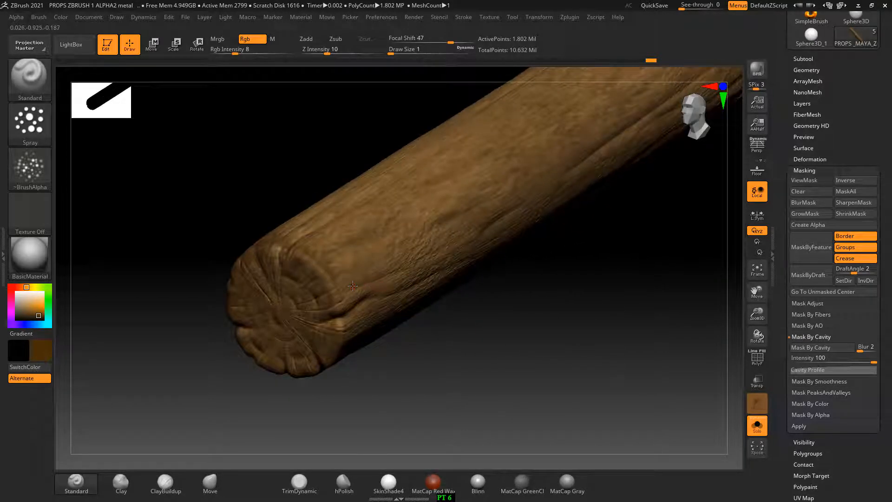
Step: Paint soft dark strokes along the wood grain and crack next to the crossbar's cut end
{"action": "left_click_drag", "start_coordinate": [498, 311], "coordinate": [502, 295]}
{"action": "mouse_move", "coordinate": [334, 298]}
{"action": "left_mouse_down"}
{"action": "mouse_move", "coordinate": [329, 307]}
{"action": "mouse_move", "coordinate": [390, 302]}
{"action": "left_mouse_up"}
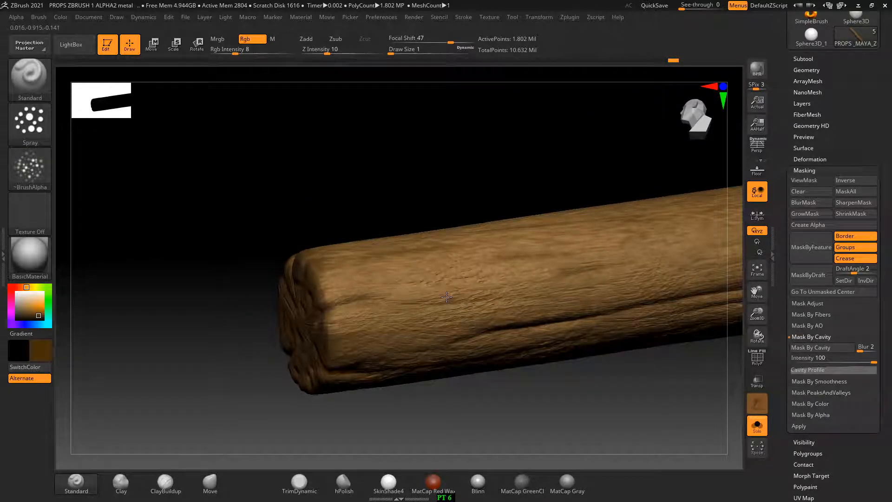
{"action": "left_click_drag", "start_coordinate": [447, 297], "coordinate": [493, 303]}
{"action": "left_click_drag", "start_coordinate": [534, 185], "coordinate": [565, 197]}
{"action": "left_click_drag", "start_coordinate": [465, 144], "coordinate": [386, 179]}
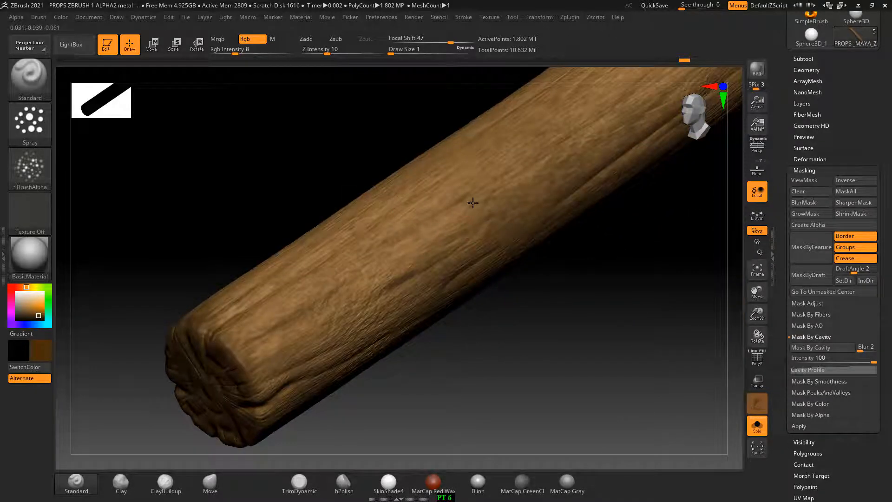
Step: Add faint dark grain strokes lengthwise over the crossbar's upper surface, running down to its cut end
{"action": "left_click", "coordinate": [473, 202]}
{"action": "left_click_drag", "start_coordinate": [591, 355], "coordinate": [555, 309]}
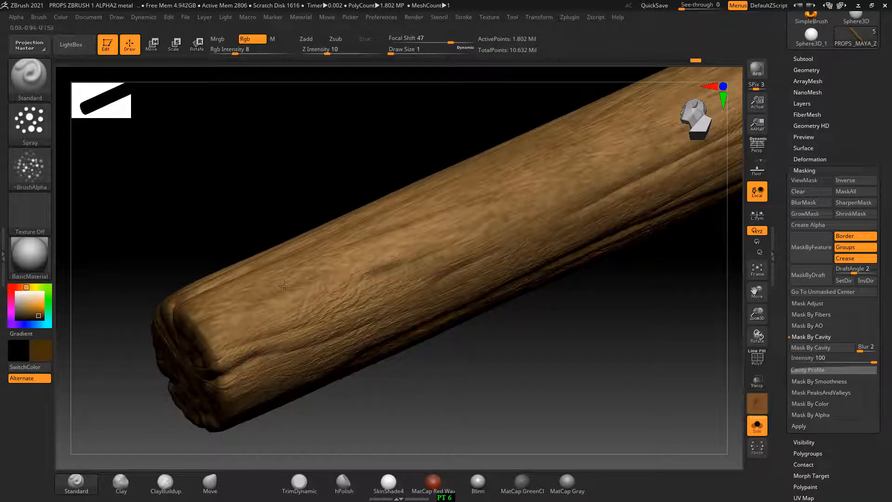
{"action": "left_click_drag", "start_coordinate": [284, 287], "coordinate": [341, 294]}
{"action": "left_click_drag", "start_coordinate": [585, 302], "coordinate": [631, 339]}
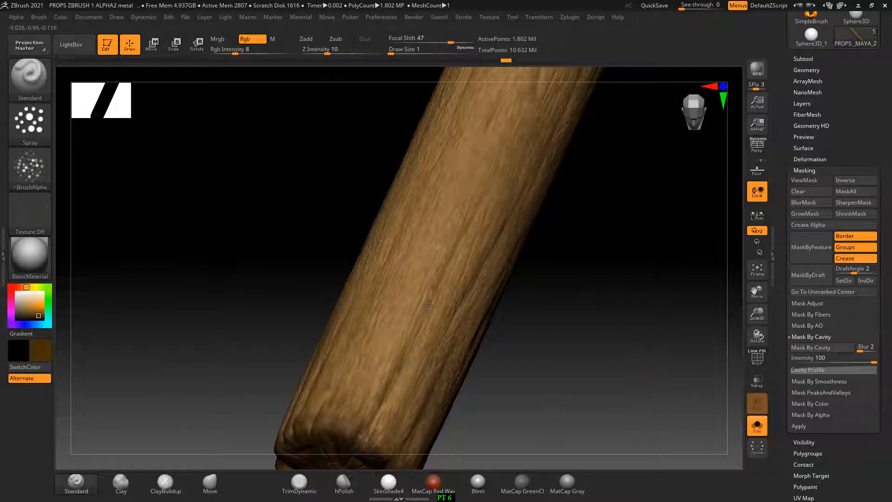
{"action": "left_click_drag", "start_coordinate": [603, 299], "coordinate": [472, 287]}
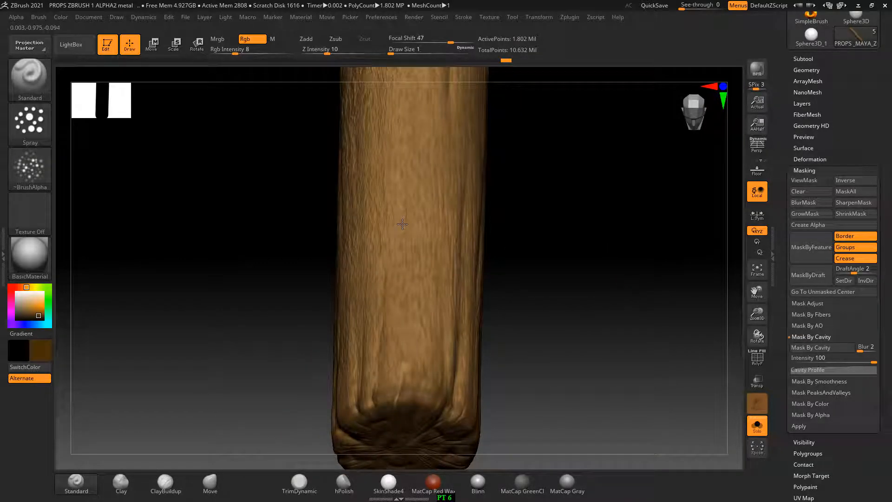
{"action": "left_click_drag", "start_coordinate": [402, 224], "coordinate": [407, 360]}
{"action": "left_click_drag", "start_coordinate": [518, 356], "coordinate": [592, 280]}
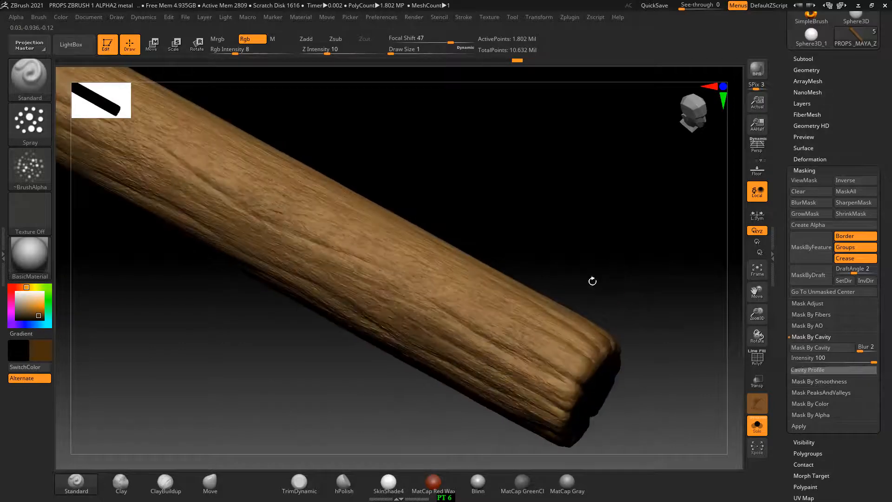
Step: Enlarge the draw size to 5 and spray faint dark brown variation onto the grain along the middle of the crossbar
{"action": "left_click_drag", "start_coordinate": [522, 216], "coordinate": [669, 293], "text": "alt"}
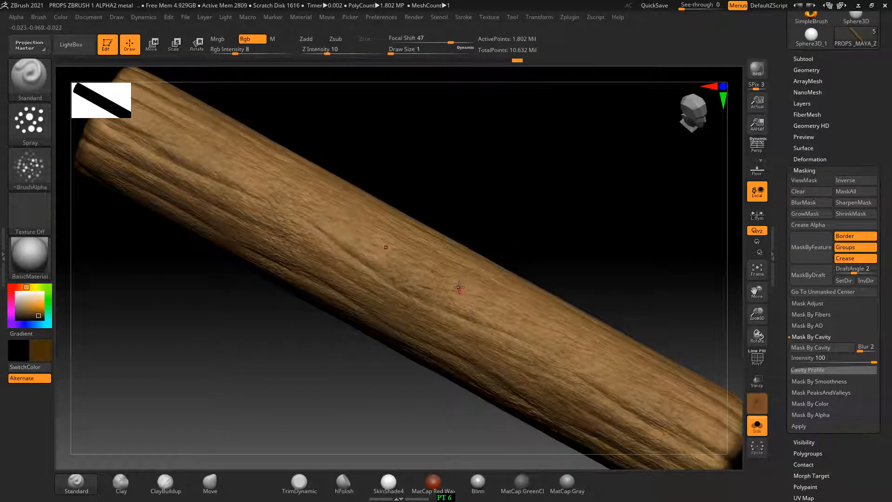
{"action": "left_click_drag", "start_coordinate": [458, 287], "coordinate": [448, 283]}
{"action": "left_click_drag", "start_coordinate": [375, 242], "coordinate": [361, 236]}
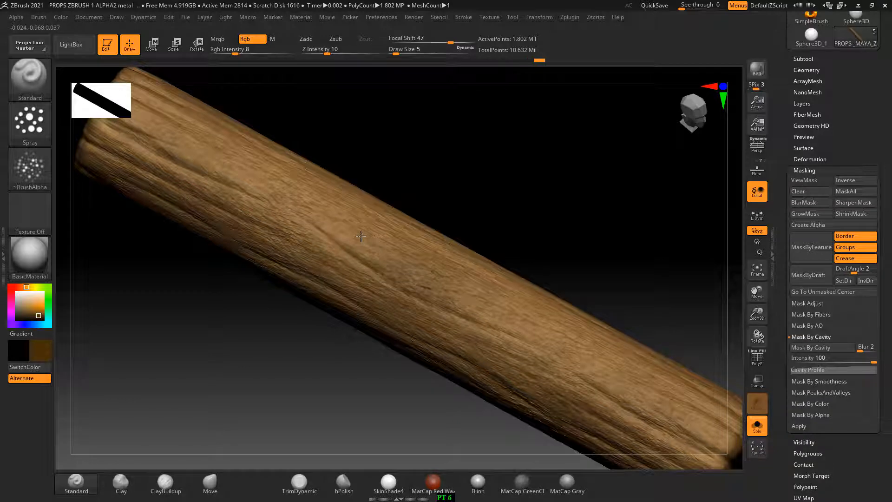
{"action": "left_click_drag", "start_coordinate": [529, 332], "coordinate": [520, 328]}
{"action": "left_click_drag", "start_coordinate": [609, 301], "coordinate": [604, 255]}
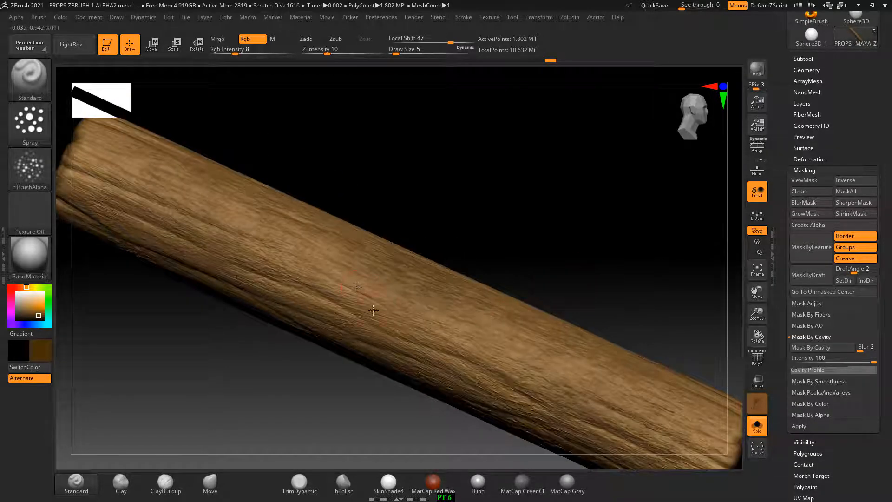
Step: Reduce the draw size to 3 and add subtle dark grain strokes along the crossbar's side, up to its other cut end
{"action": "left_click_drag", "start_coordinate": [375, 211], "coordinate": [423, 172], "text": "alt"}
{"action": "mouse_move", "coordinate": [423, 172]}
{"action": "left_mouse_down", "text": "alt"}
{"action": "mouse_move", "coordinate": [486, 149]}
{"action": "mouse_move", "coordinate": [473, 270]}
{"action": "left_mouse_up", "text": "alt"}
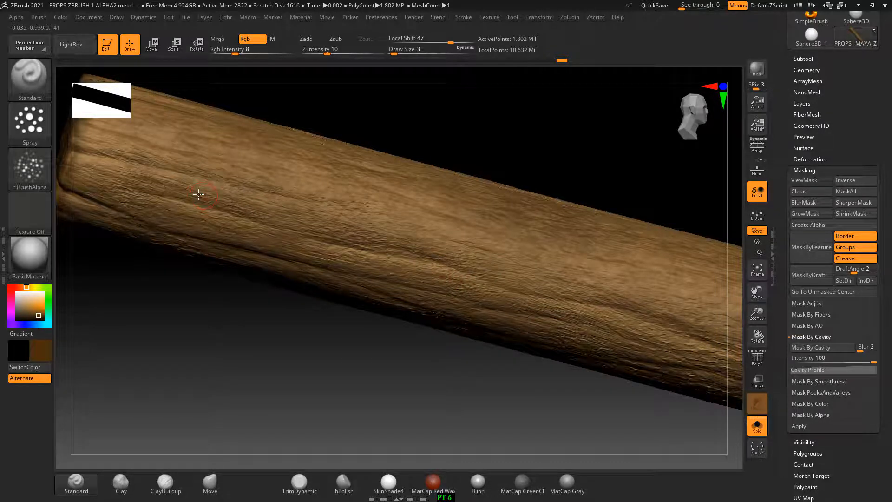
{"action": "mouse_move", "coordinate": [385, 128]}
{"action": "left_mouse_down", "text": "alt"}
{"action": "mouse_move", "coordinate": [398, 109]}
{"action": "mouse_move", "coordinate": [502, 119]}
{"action": "mouse_move", "coordinate": [495, 124]}
{"action": "left_mouse_up", "text": "alt"}
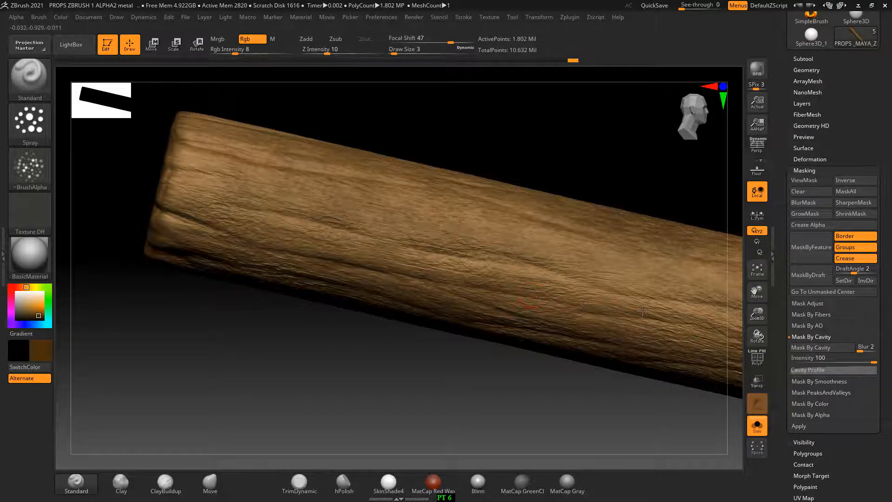
{"action": "left_click_drag", "start_coordinate": [552, 276], "coordinate": [606, 263]}
{"action": "left_click_drag", "start_coordinate": [621, 201], "coordinate": [621, 179], "text": "alt"}
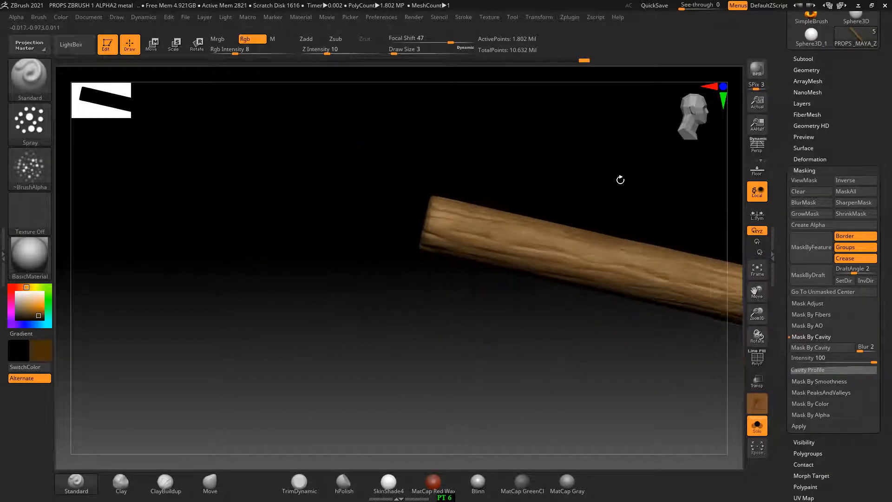
Step: Add faint dark strokes lengthwise on the unpainted reverse side of the crossbar, from the cut end towards the middle
{"action": "left_click_drag", "start_coordinate": [614, 336], "coordinate": [610, 348], "text": "shift"}
{"action": "left_click_drag", "start_coordinate": [700, 351], "coordinate": [520, 339], "text": "alt"}
{"action": "left_click_drag", "start_coordinate": [585, 330], "coordinate": [592, 351]}
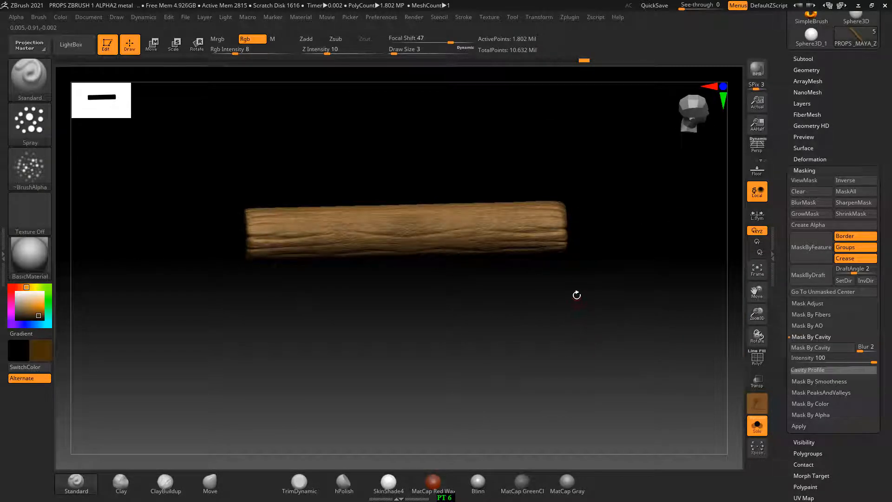
{"action": "left_click_drag", "start_coordinate": [577, 296], "coordinate": [617, 331]}
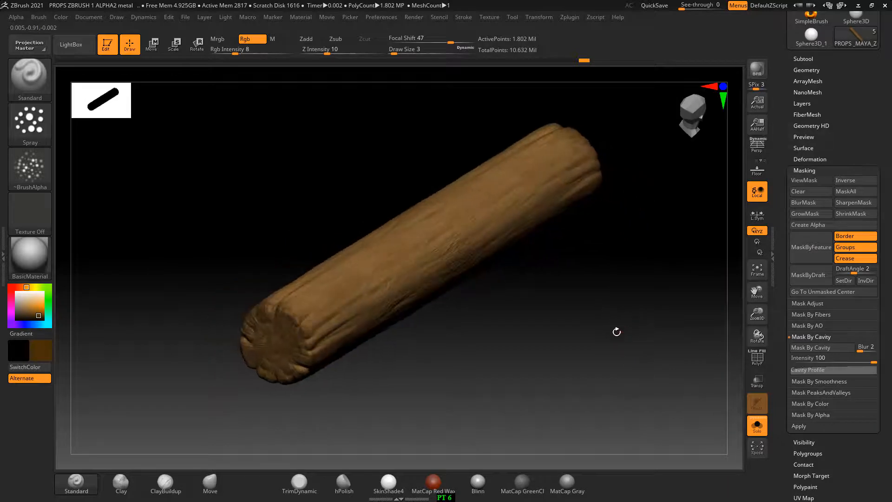
{"action": "left_click_drag", "start_coordinate": [524, 335], "coordinate": [575, 263], "text": "alt"}
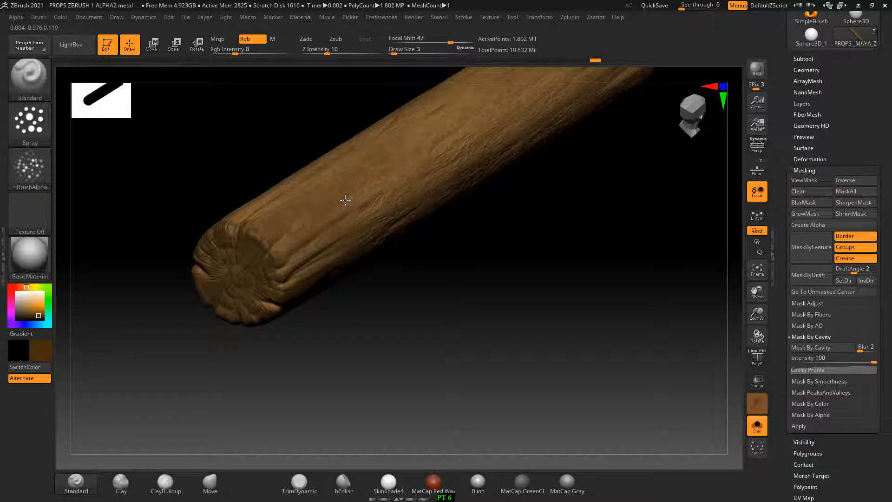
{"action": "left_click_drag", "start_coordinate": [437, 232], "coordinate": [481, 244]}
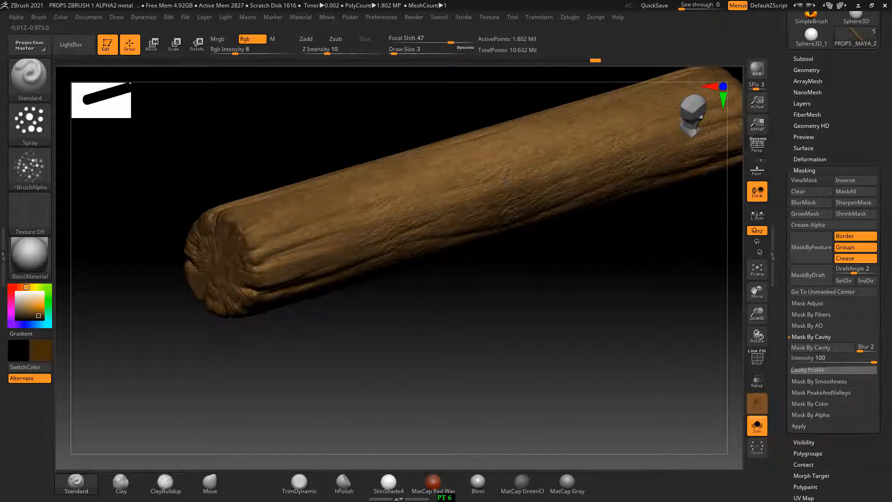
{"action": "left_click_drag", "start_coordinate": [507, 181], "coordinate": [292, 159]}
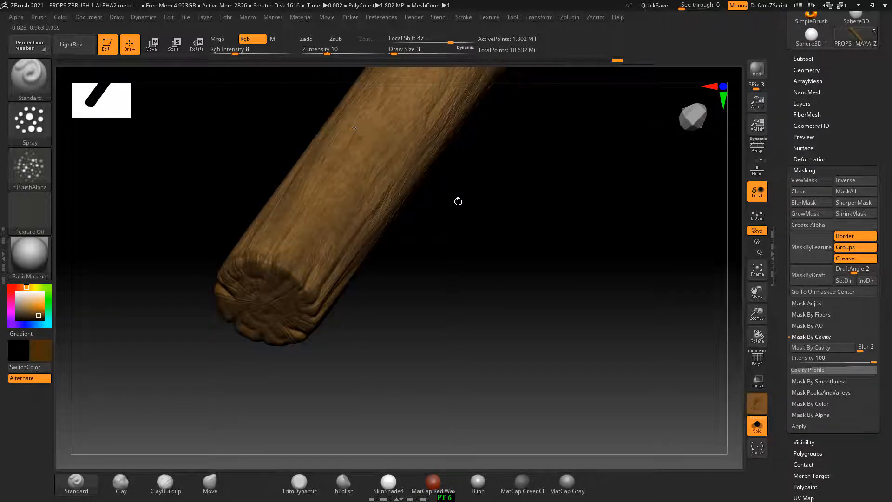
Step: Spray soft dark grain variation beside the long cracks and near both ends on the crossbar's remaining side
{"action": "left_click_drag", "start_coordinate": [458, 200], "coordinate": [627, 233]}
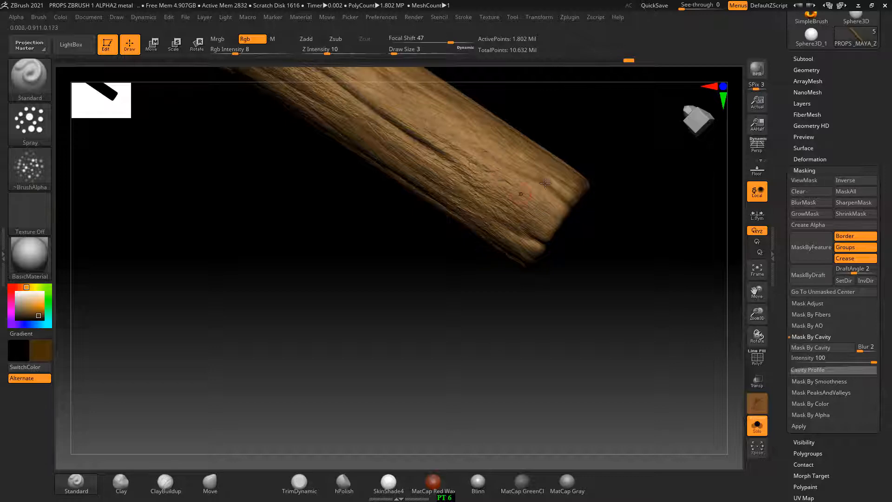
{"action": "left_click_drag", "start_coordinate": [565, 119], "coordinate": [465, 212]}
{"action": "left_click_drag", "start_coordinate": [470, 154], "coordinate": [448, 232], "text": "alt"}
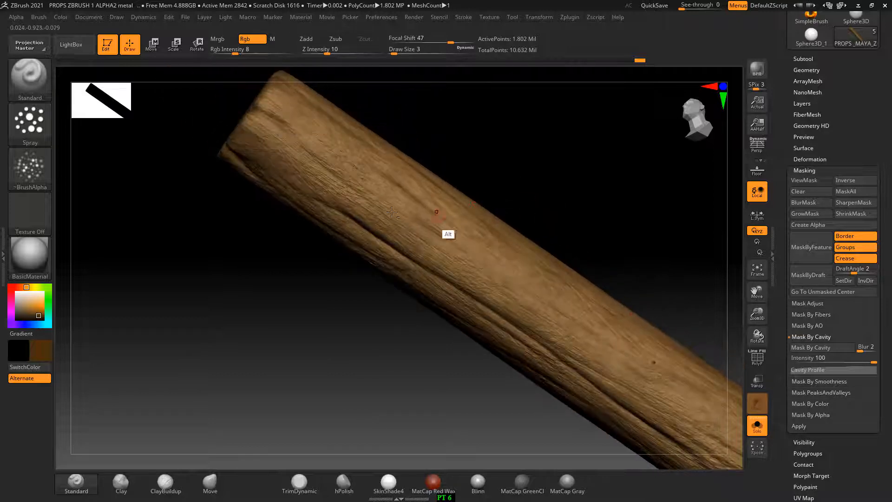
{"action": "left_click_drag", "start_coordinate": [534, 169], "coordinate": [512, 185]}
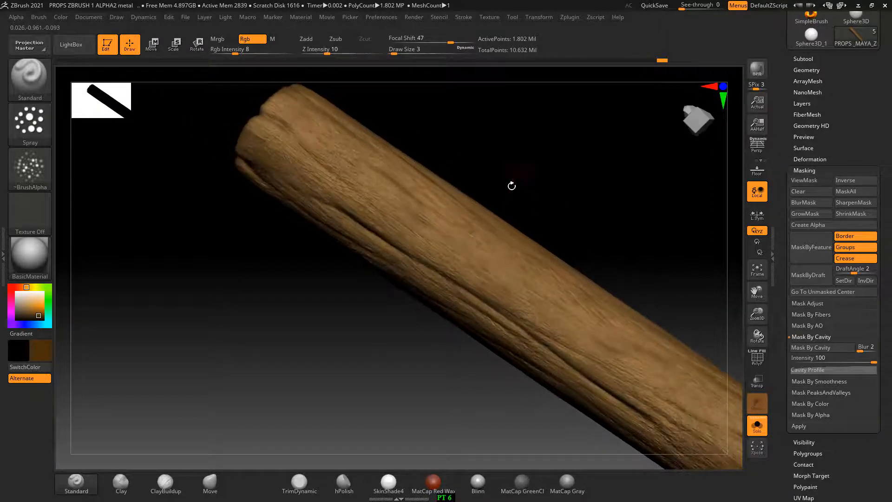
{"action": "left_click_drag", "start_coordinate": [484, 134], "coordinate": [455, 139]}
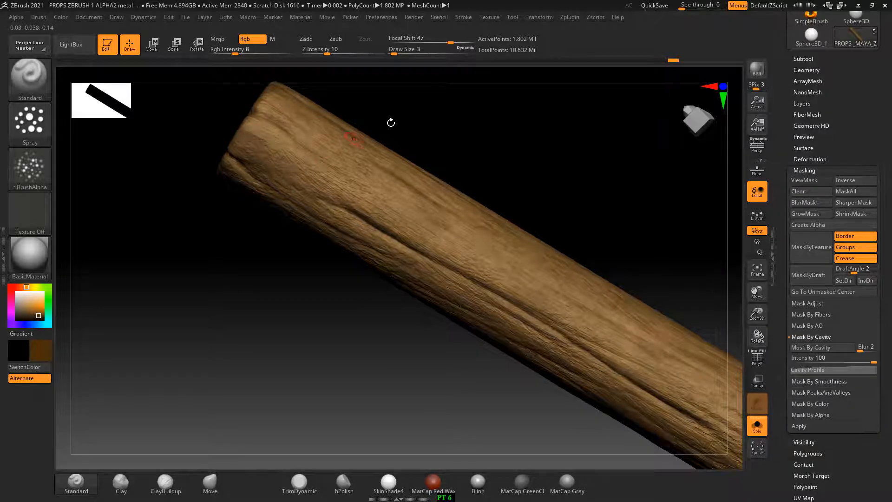
Step: Turn off Solo mode to bring back the whole shovel around the crossbar
{"action": "left_click_drag", "start_coordinate": [392, 124], "coordinate": [633, 288]}
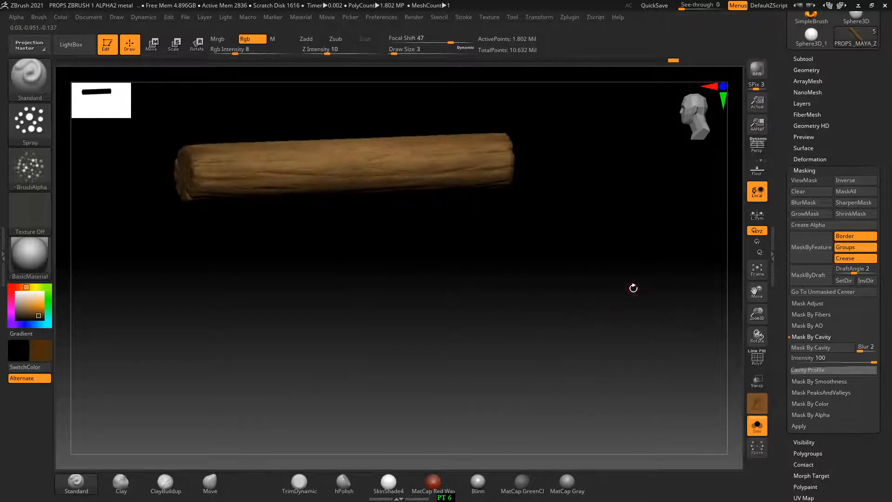
{"action": "left_click", "coordinate": [757, 428]}
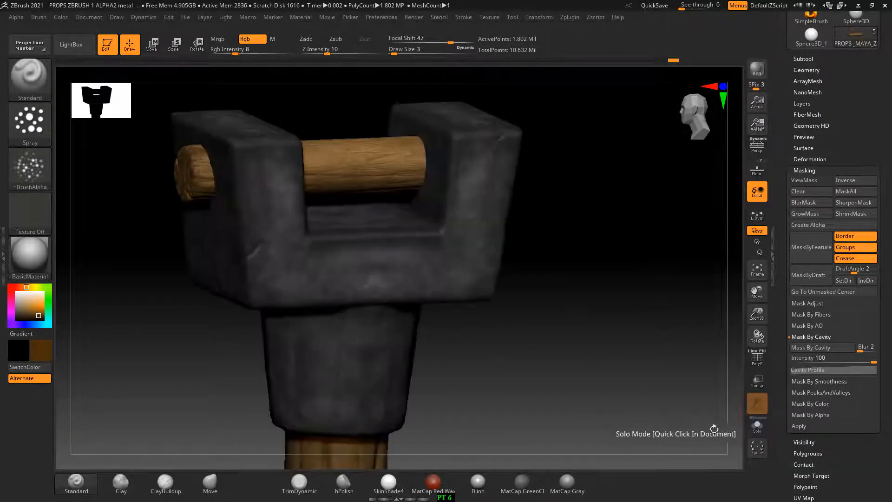
{"action": "left_click_drag", "start_coordinate": [604, 339], "coordinate": [637, 309]}
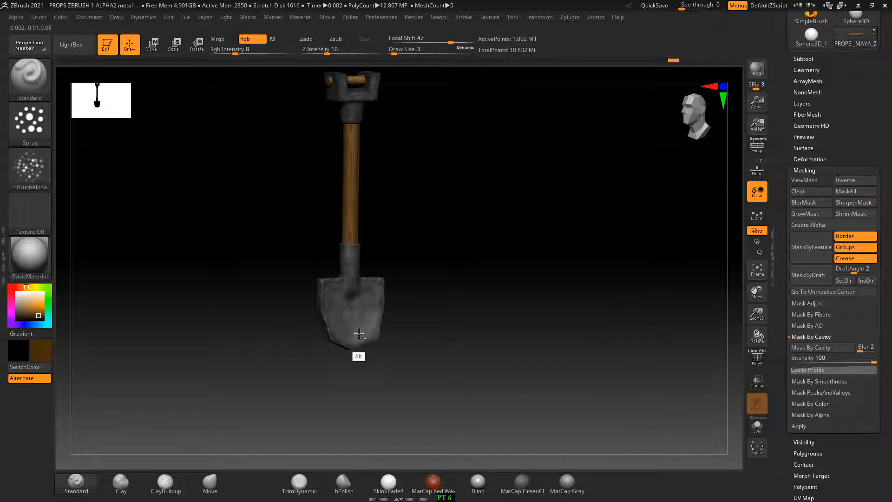
Step: Make the metal blade the active subtool and open its Geometry settings to check the subdivision level
{"action": "key", "text": "d"}
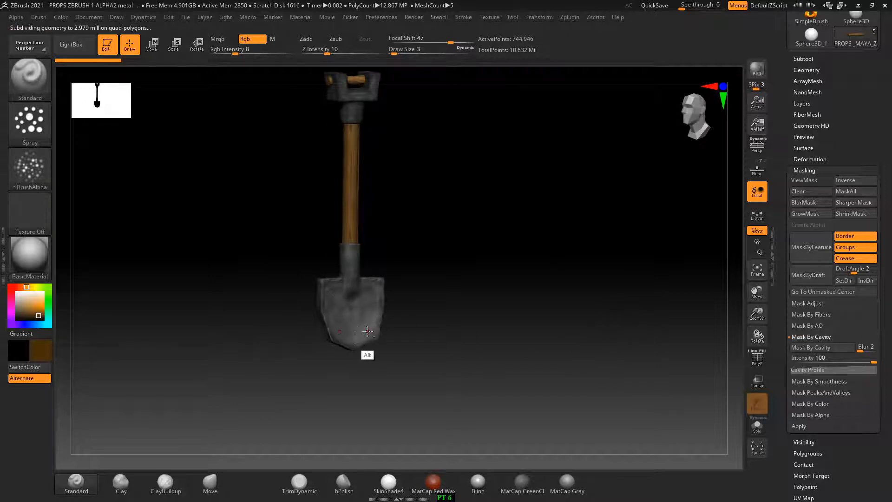
{"action": "left_click", "coordinate": [812, 70]}
{"action": "left_click", "coordinate": [814, 71]}
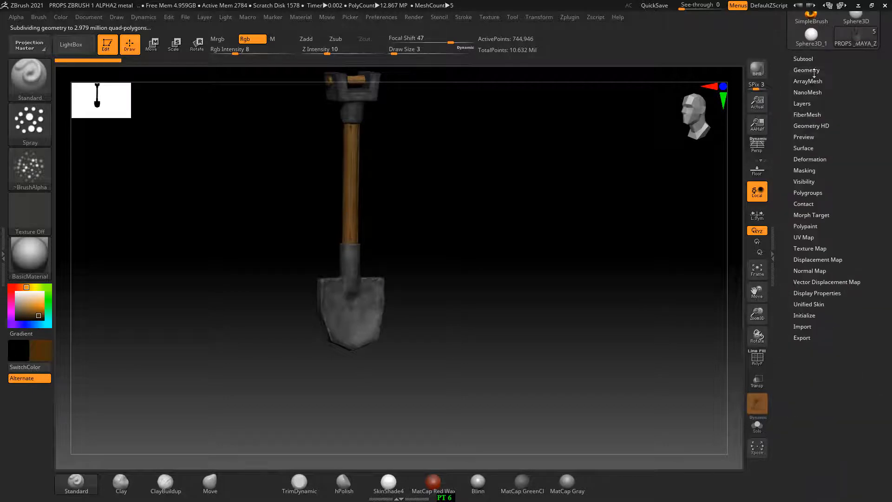
{"action": "left_click", "coordinate": [809, 104]}
{"action": "left_click", "coordinate": [812, 69]}
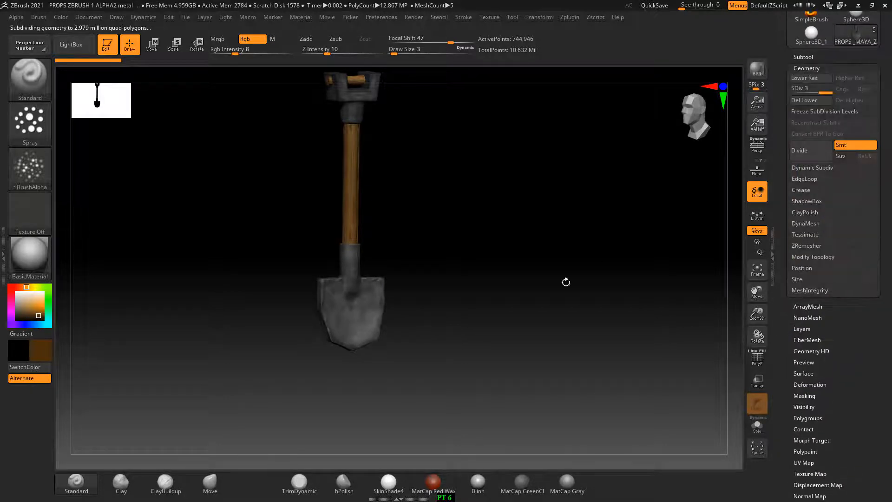
Step: Sample a dark grey, raise the draw size to 38 and spray faint tonal variation over the blade's front face
{"action": "left_click_drag", "start_coordinate": [566, 282], "coordinate": [535, 319], "text": "alt"}
{"action": "mouse_move", "coordinate": [516, 372]}
{"action": "left_mouse_down", "text": "alt"}
{"action": "mouse_move", "coordinate": [566, 263]}
{"action": "mouse_move", "coordinate": [600, 303]}
{"action": "mouse_move", "coordinate": [617, 239]}
{"action": "left_mouse_up", "text": "alt"}
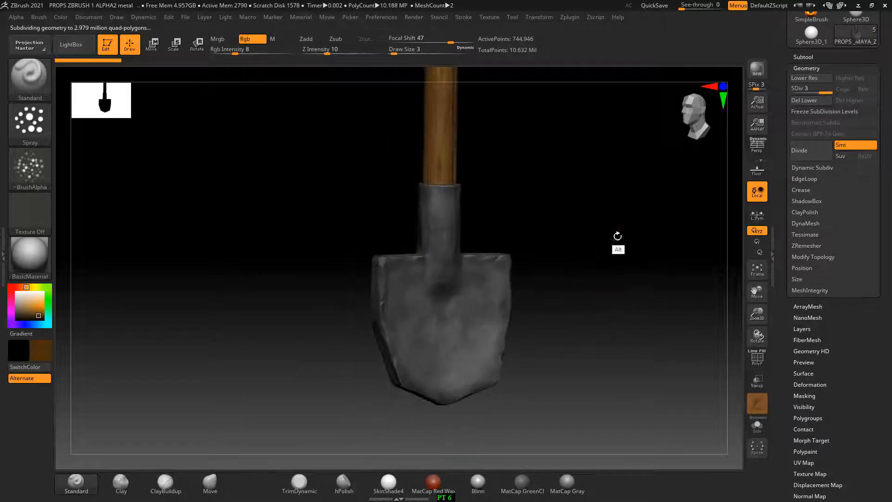
{"action": "key", "text": "ctrl"}
{"action": "mouse_move", "coordinate": [22, 301]}
{"action": "left_mouse_down", "text": "ctrl"}
{"action": "mouse_move", "coordinate": [464, 315]}
{"action": "mouse_move", "coordinate": [427, 306]}
{"action": "left_mouse_up", "text": "ctrl"}
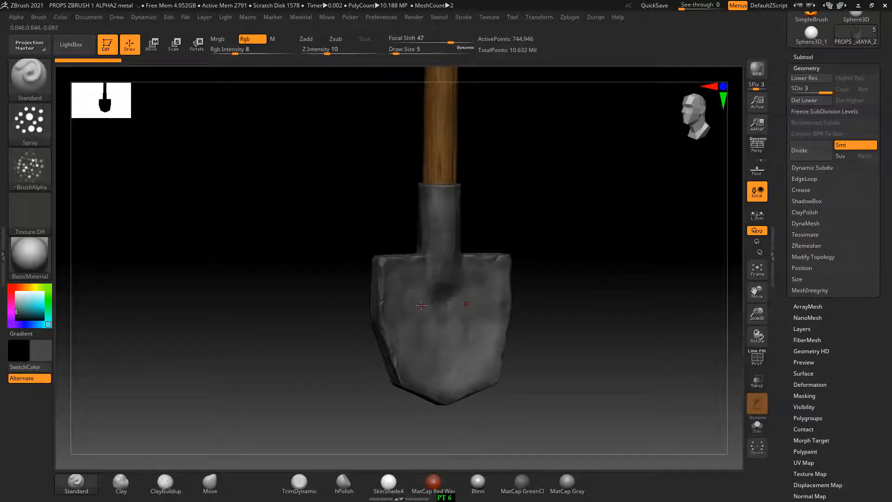
{"action": "key", "text": "]"}
{"action": "key", "text": "ctrl+d"}
{"action": "left_click_drag", "start_coordinate": [613, 318], "coordinate": [623, 340], "text": "alt"}
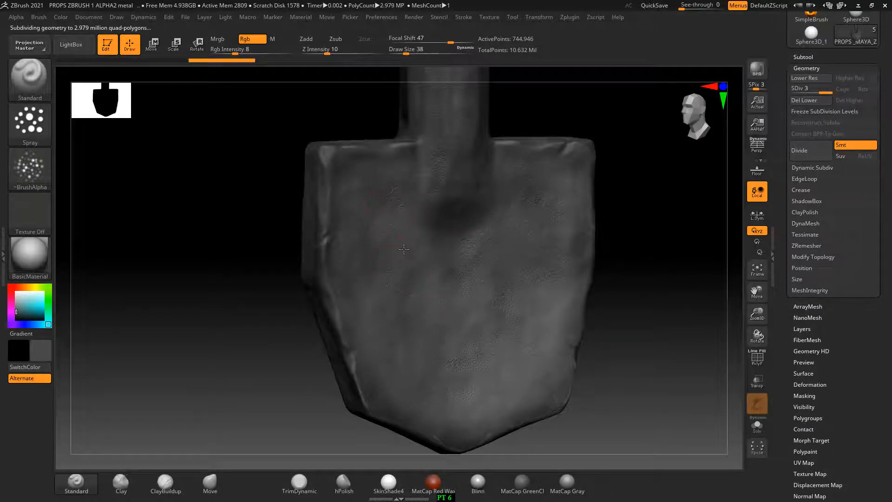
Step: Choose a slightly lighter grey, set the draw size to 26 and spray subtle patches across the blade's face
{"action": "left_click", "coordinate": [807, 68]}
{"action": "left_click_drag", "start_coordinate": [250, 254], "coordinate": [199, 283]}
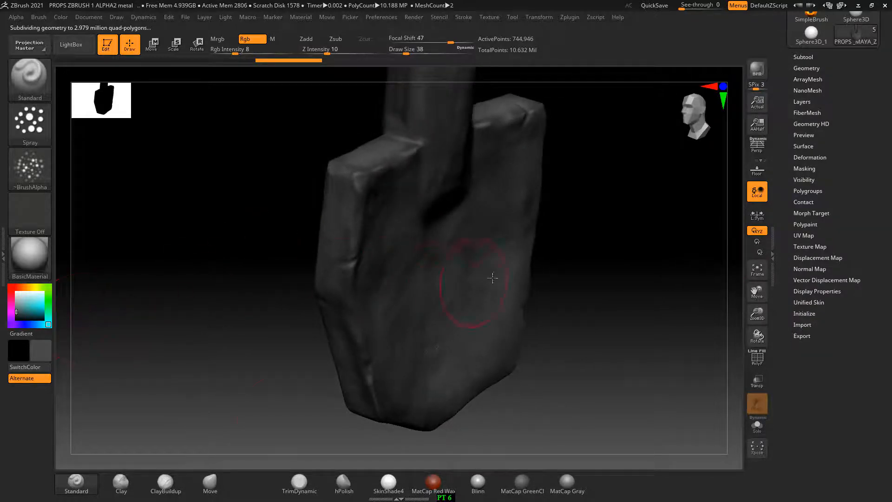
{"action": "left_click_drag", "start_coordinate": [288, 419], "coordinate": [98, 342]}
{"action": "left_click", "coordinate": [17, 314], "text": "ctrl"}
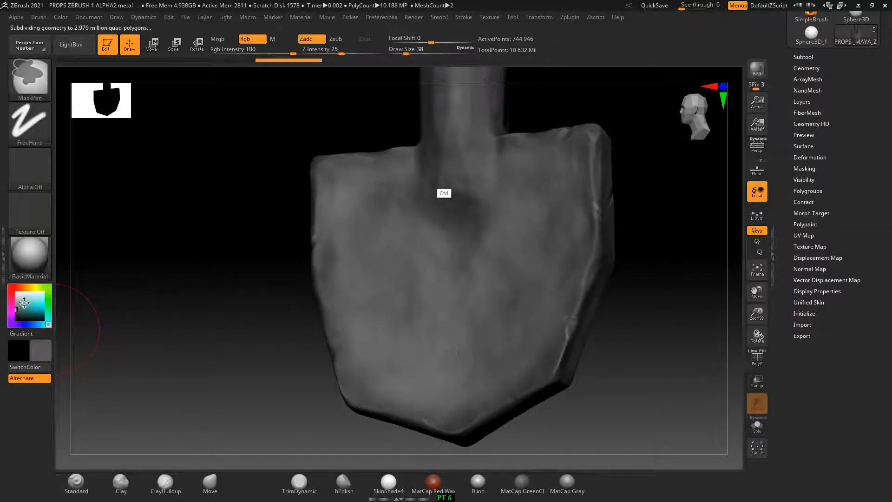
{"action": "left_click_drag", "start_coordinate": [408, 140], "coordinate": [303, 149]}
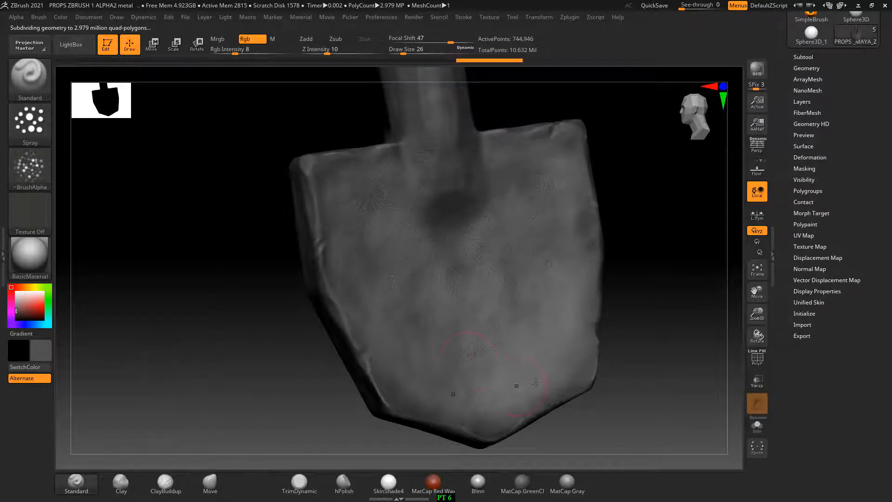
Step: Raise the Rgb intensity to 36 and the draw size to 46, and spray mottled grey speckles over the blade's centre
{"action": "left_click_drag", "start_coordinate": [676, 320], "coordinate": [676, 291]}
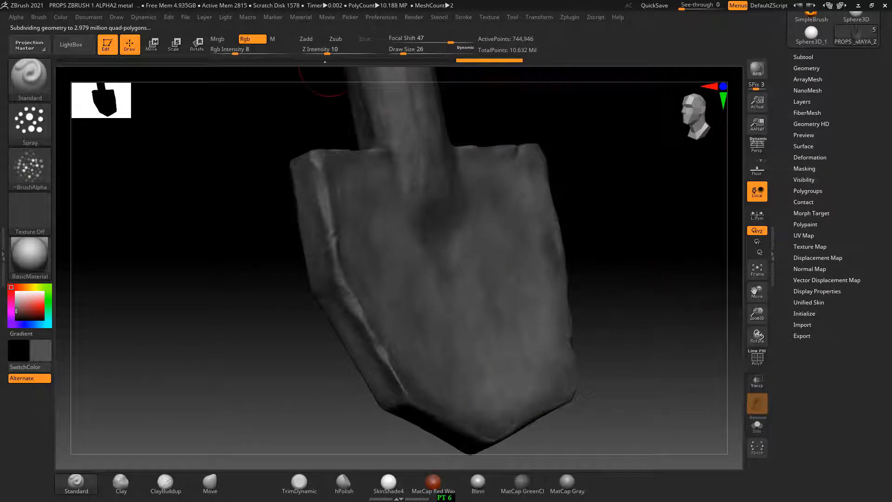
{"action": "left_click_drag", "start_coordinate": [233, 54], "coordinate": [261, 54]}
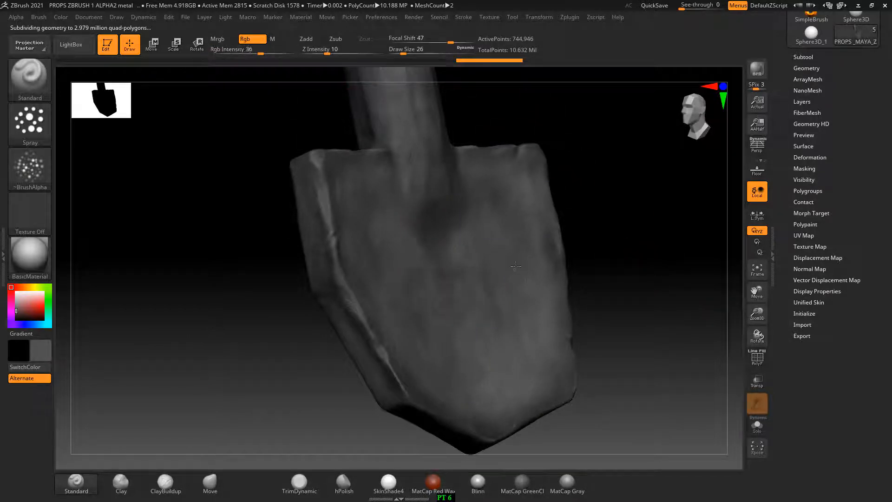
{"action": "left_click_drag", "start_coordinate": [677, 299], "coordinate": [696, 293]}
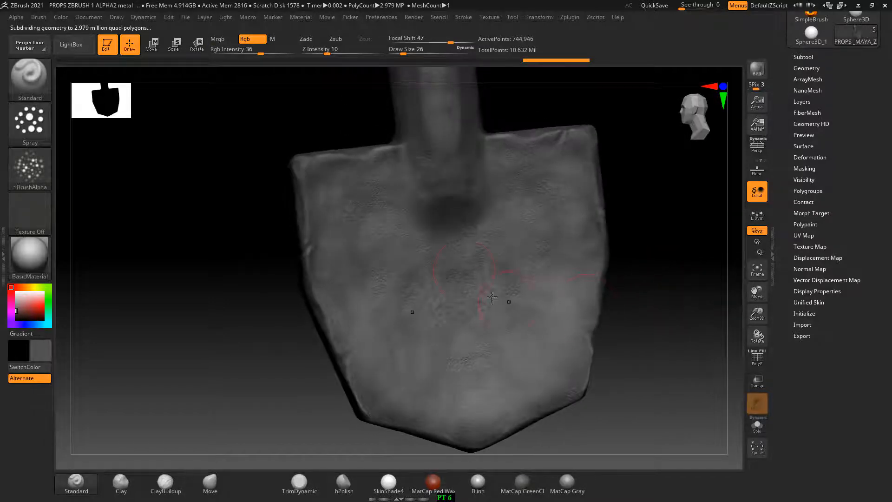
{"action": "left_click_drag", "start_coordinate": [476, 257], "coordinate": [468, 290]}
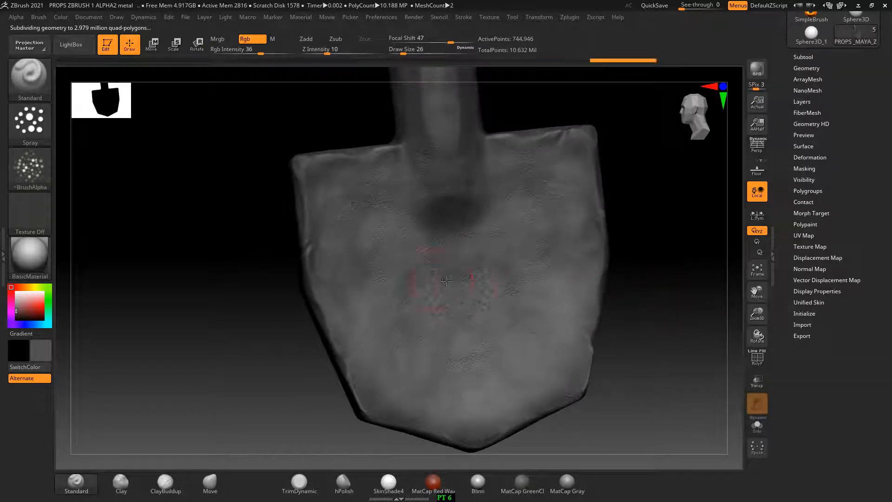
{"action": "key", "text": "bracketright"}
{"action": "left_click_drag", "start_coordinate": [470, 245], "coordinate": [434, 243]}
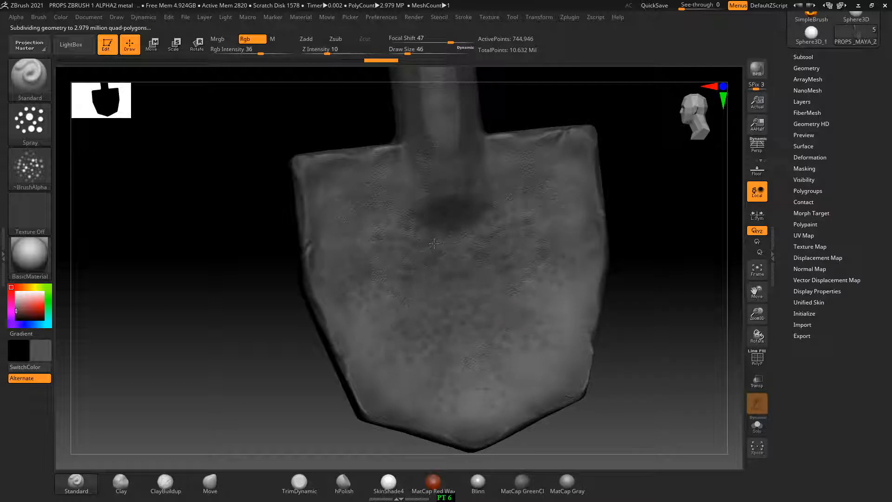
Step: Switch the brush alpha to Alpha 22 and spray fine vein-like mottling over the blade's face down to its tip
{"action": "left_click", "coordinate": [37, 169]}
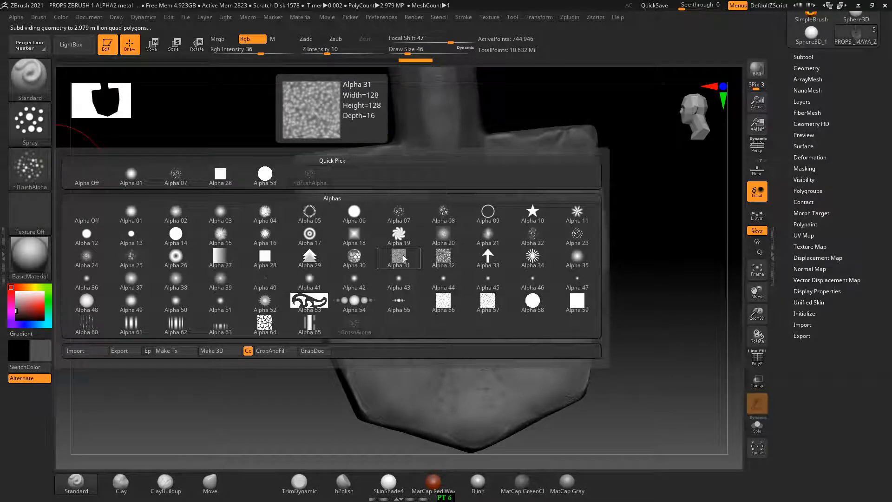
{"action": "left_click", "coordinate": [533, 234]}
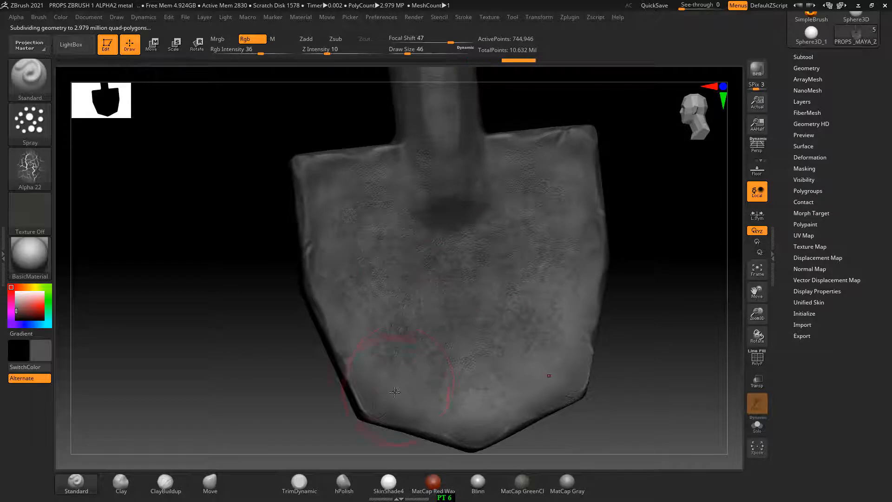
{"action": "left_click_drag", "start_coordinate": [189, 319], "coordinate": [201, 318]}
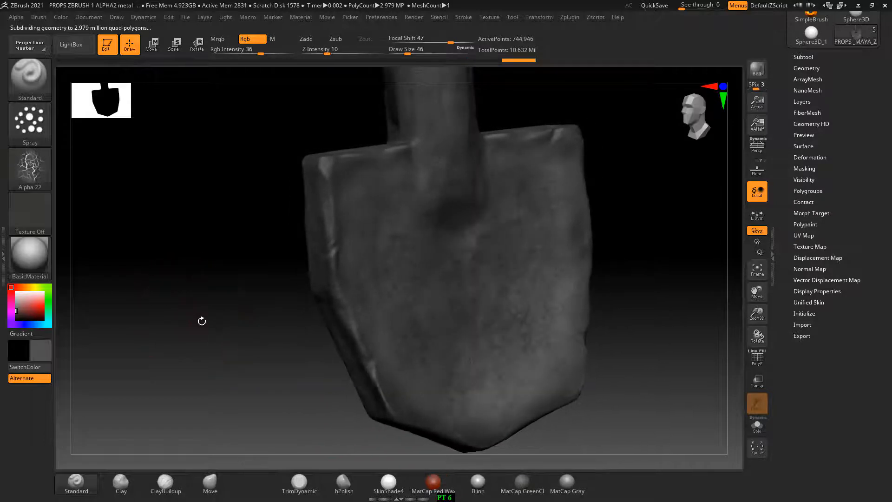
Step: Adjust the grey paint colour, turn the brush alpha off and spray soft dark patches around the upper centre of the blade
{"action": "left_click_drag", "start_coordinate": [19, 309], "coordinate": [16, 305]}
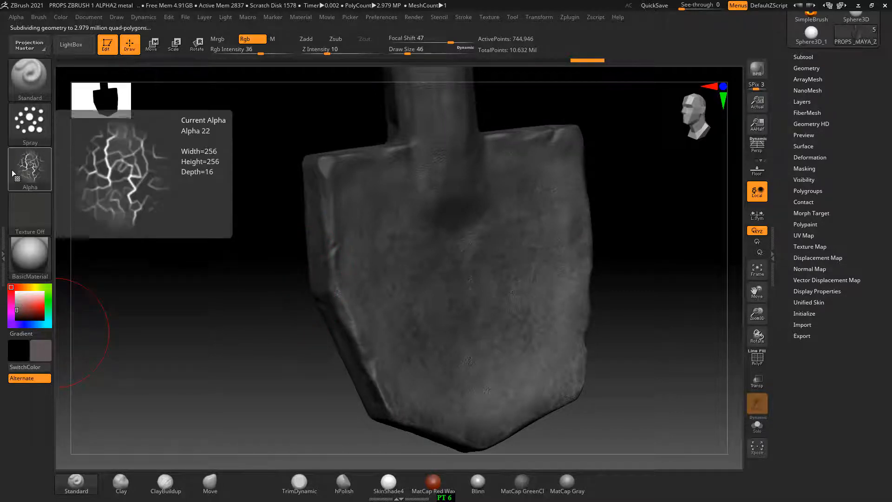
{"action": "left_click", "coordinate": [30, 168]}
{"action": "left_click", "coordinate": [93, 176]}
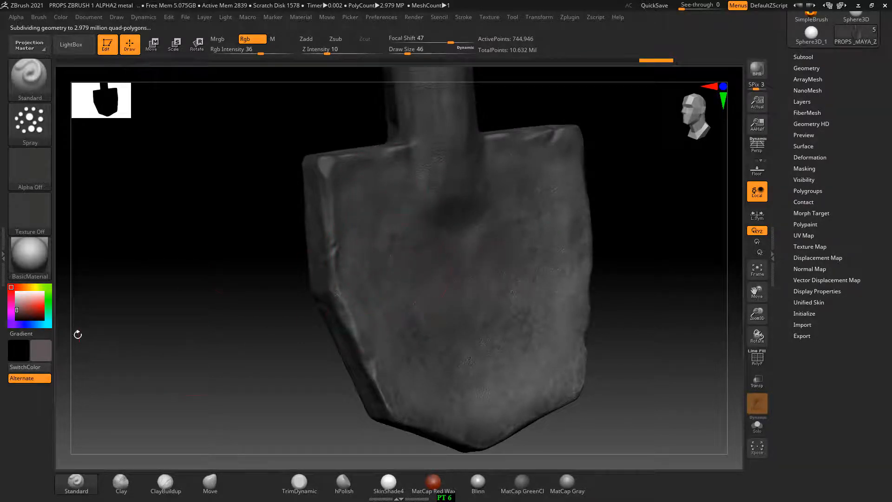
{"action": "left_click_drag", "start_coordinate": [20, 310], "coordinate": [21, 311]}
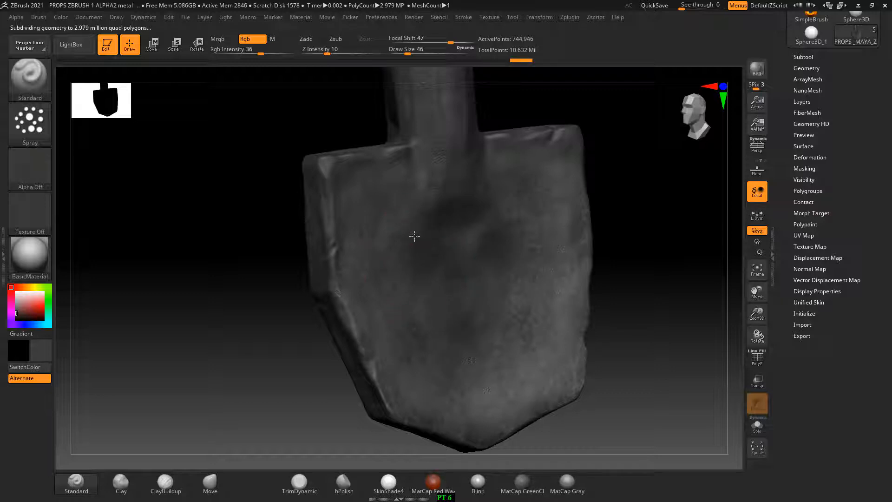
Step: Switch the brush alpha to Alpha 07, reduce the draw size to 30 and spray dark speckles over the blade's face
{"action": "left_click", "coordinate": [40, 163]}
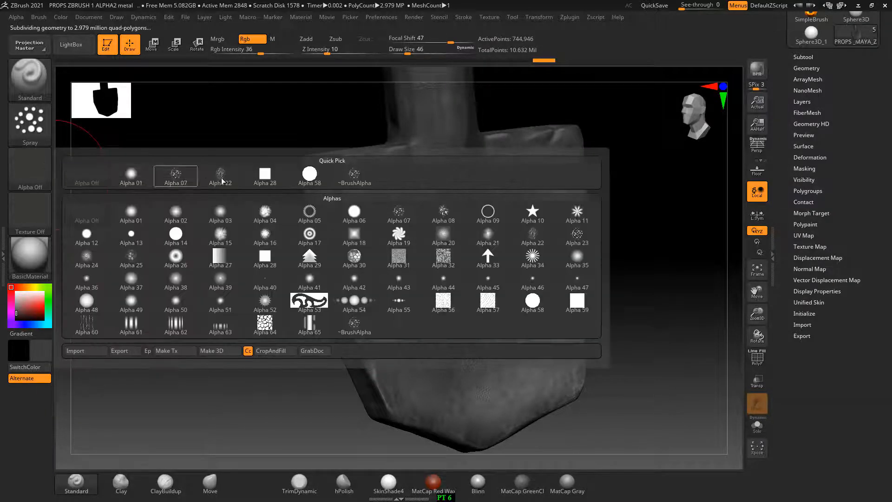
{"action": "left_click", "coordinate": [398, 211]}
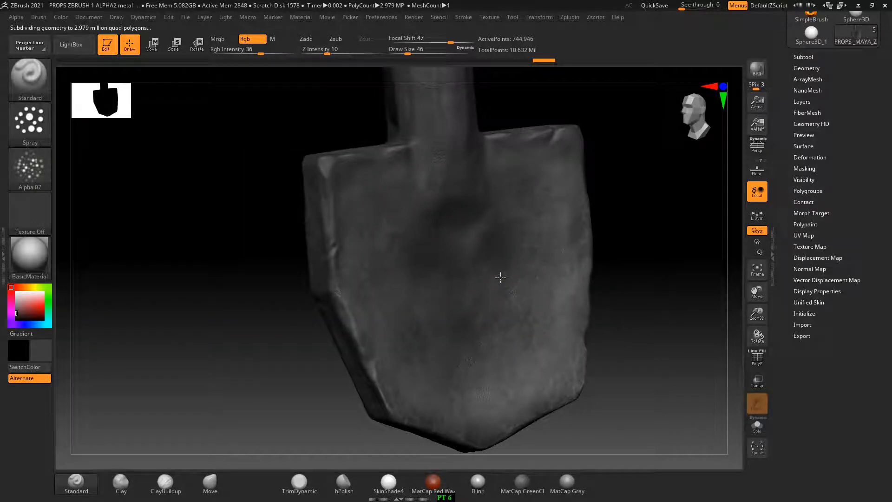
{"action": "left_click_drag", "start_coordinate": [435, 314], "coordinate": [481, 316]}
{"action": "key", "text": "["}
{"action": "key", "text": "["}
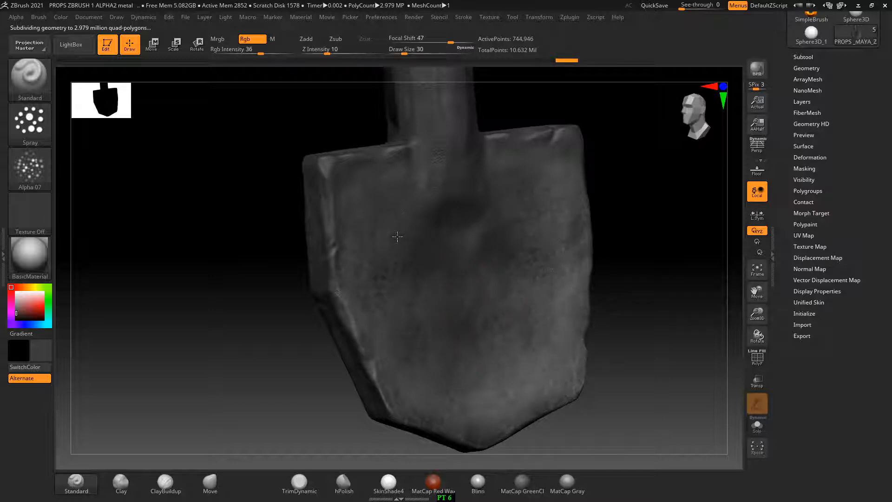
{"action": "left_click_drag", "start_coordinate": [388, 231], "coordinate": [385, 227]}
Step: Lower the Rgb intensity to 7, choose a lighter, nearly neutral grey and spray faint variation over the blade's face
{"action": "left_click_drag", "start_coordinate": [260, 51], "coordinate": [233, 51]}
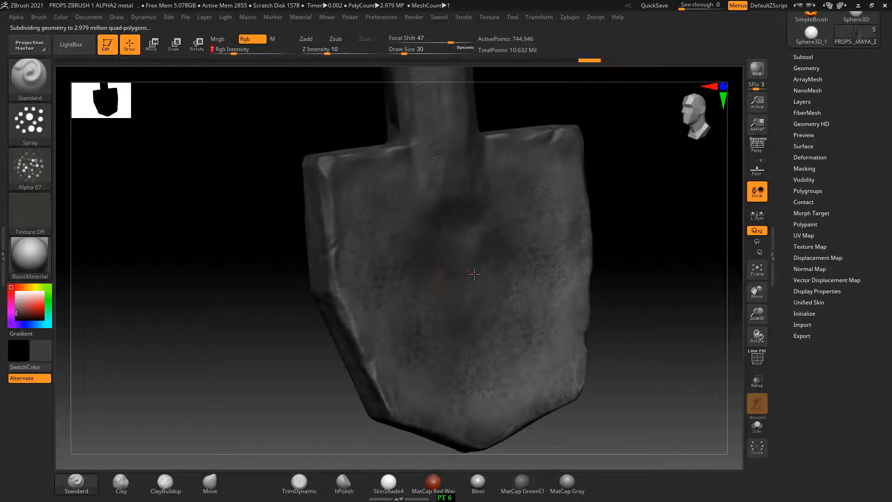
{"action": "left_click", "coordinate": [11, 303]}
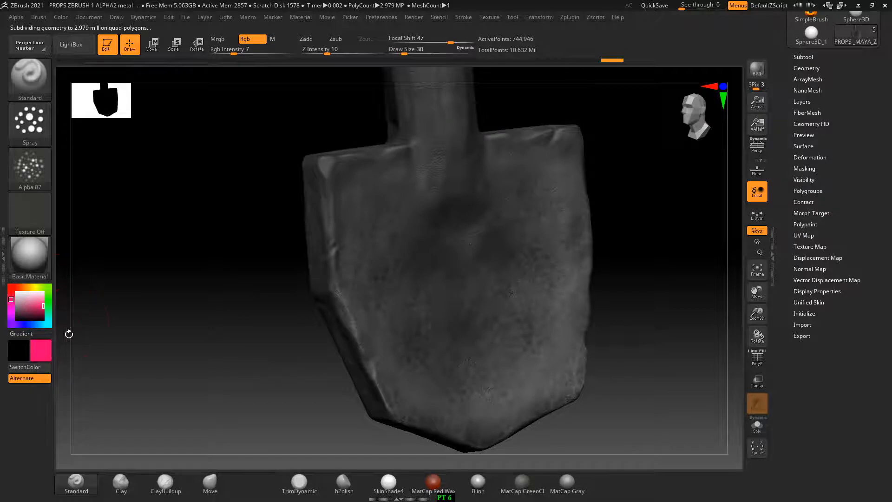
{"action": "left_click", "coordinate": [39, 296]}
{"action": "left_click_drag", "start_coordinate": [39, 296], "coordinate": [17, 308]}
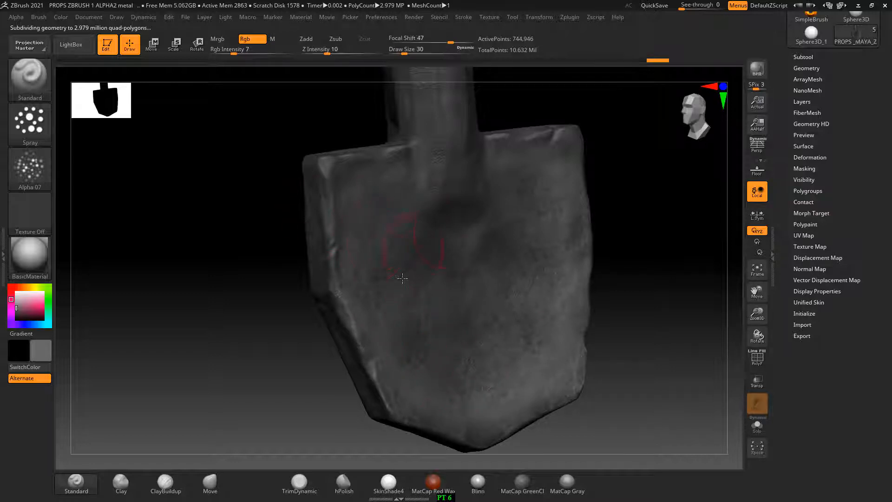
Step: Show the whole shovel from the front with the floor enabled and preview it with a BPR render
{"action": "left_click_drag", "start_coordinate": [680, 352], "coordinate": [642, 356]}
{"action": "left_click", "coordinate": [761, 173]}
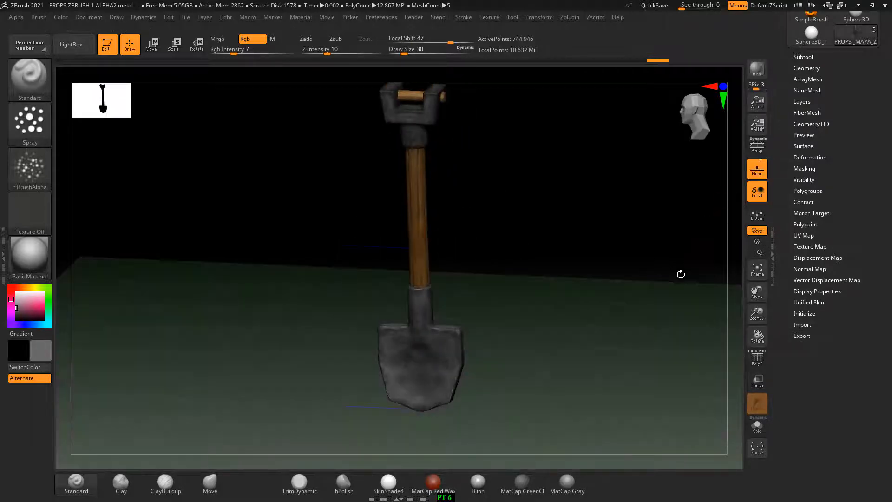
{"action": "left_click_drag", "start_coordinate": [639, 322], "coordinate": [691, 221]}
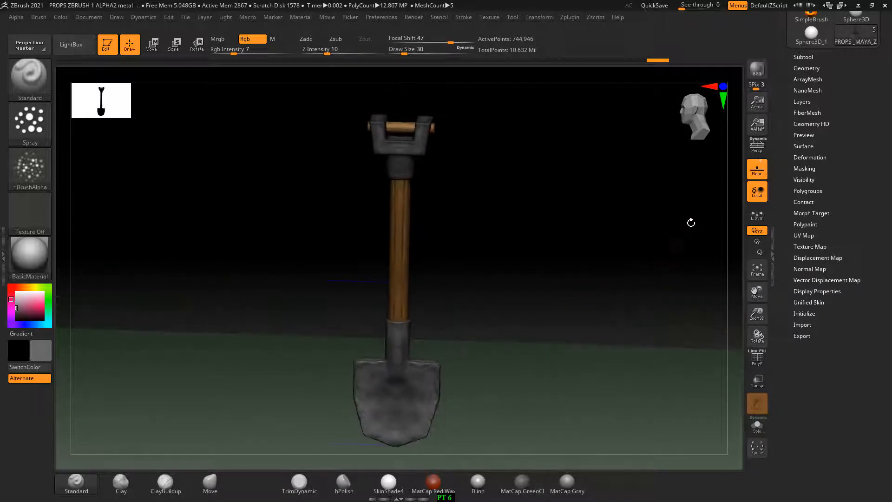
{"action": "left_click", "coordinate": [758, 70]}
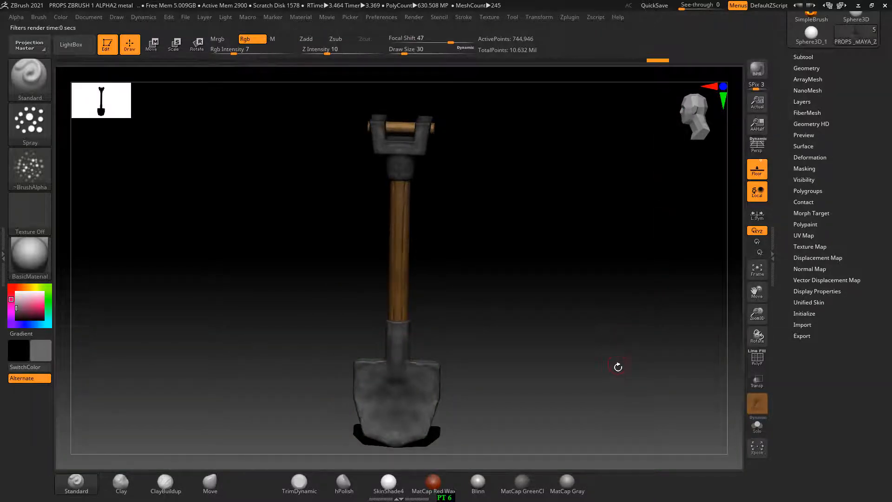
{"action": "left_click_drag", "start_coordinate": [618, 366], "coordinate": [659, 330]}
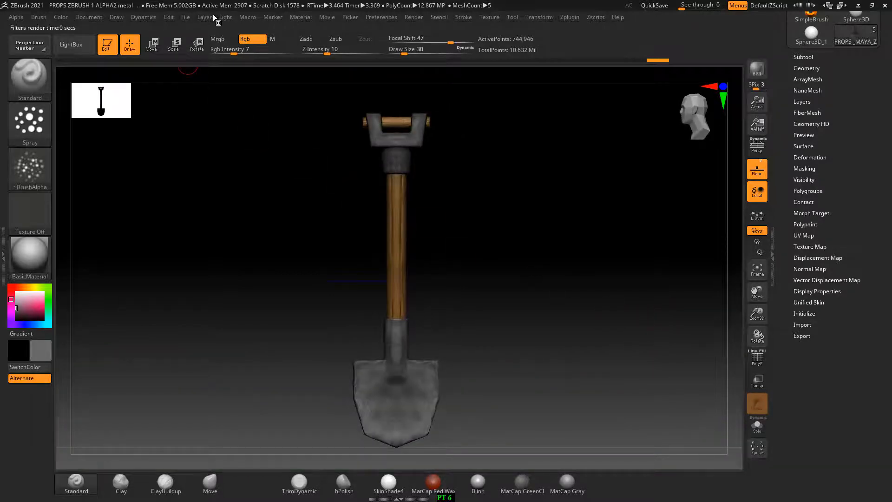
Step: Set the main light's intensity to about 0.95, then switch on a second light and aim it from the shovel's lower right
{"action": "left_click", "coordinate": [226, 18]}
{"action": "left_click", "coordinate": [223, 27]}
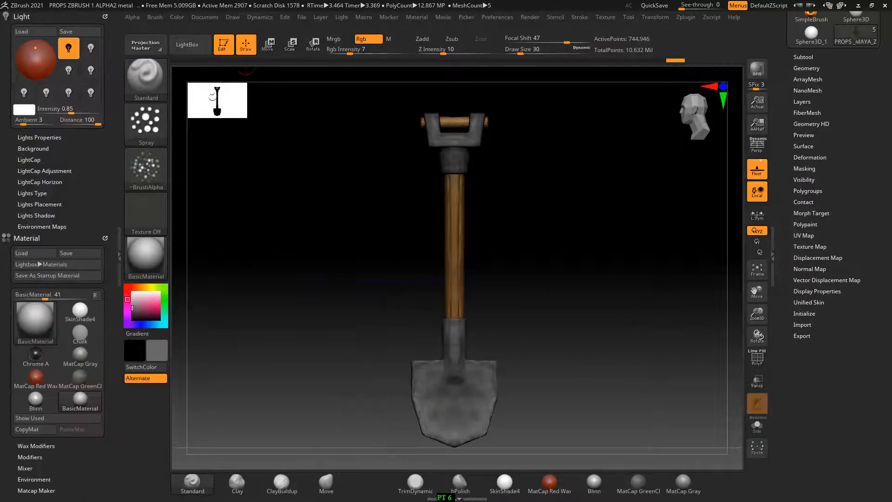
{"action": "left_click_drag", "start_coordinate": [76, 112], "coordinate": [72, 112]}
{"action": "left_click", "coordinate": [96, 46]}
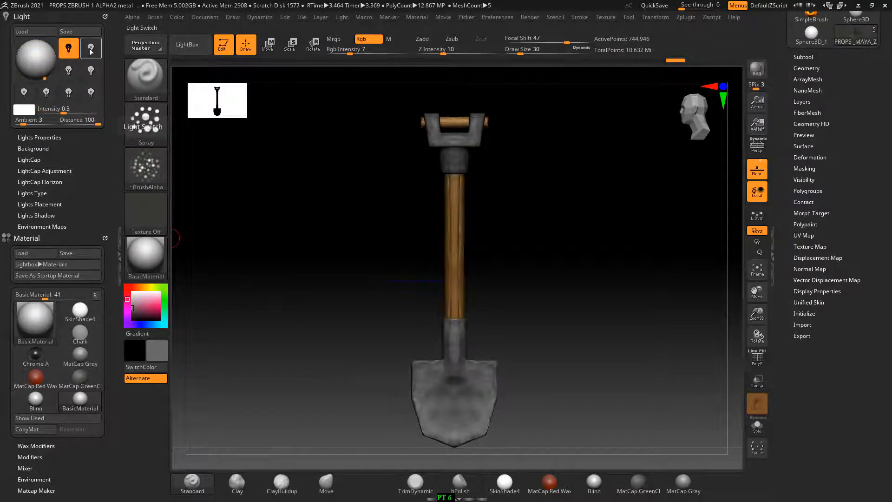
{"action": "left_click", "coordinate": [93, 43]}
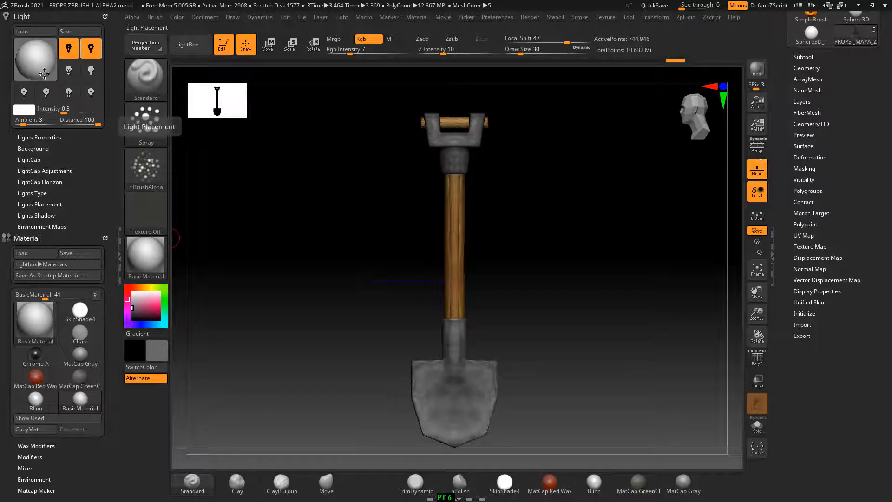
{"action": "left_click_drag", "start_coordinate": [44, 73], "coordinate": [45, 67]}
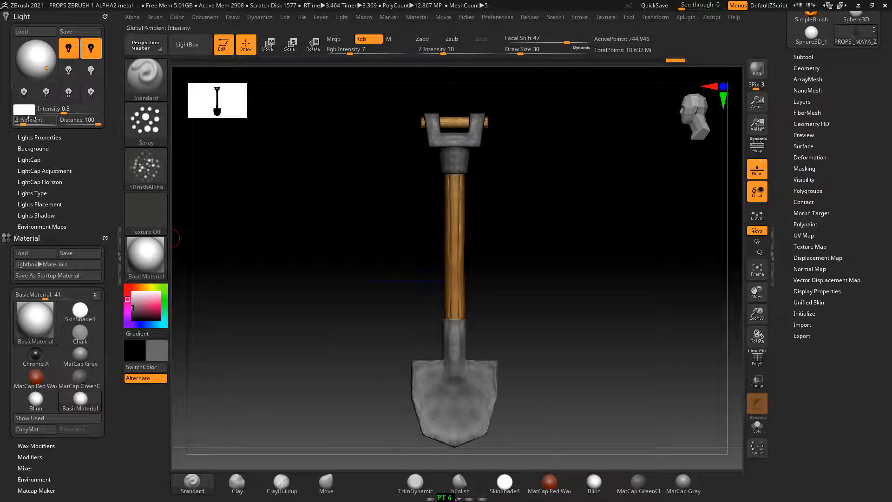
Step: Give the second light a pale bluish colour and raise its intensity to about 0.8
{"action": "left_click", "coordinate": [27, 110]}
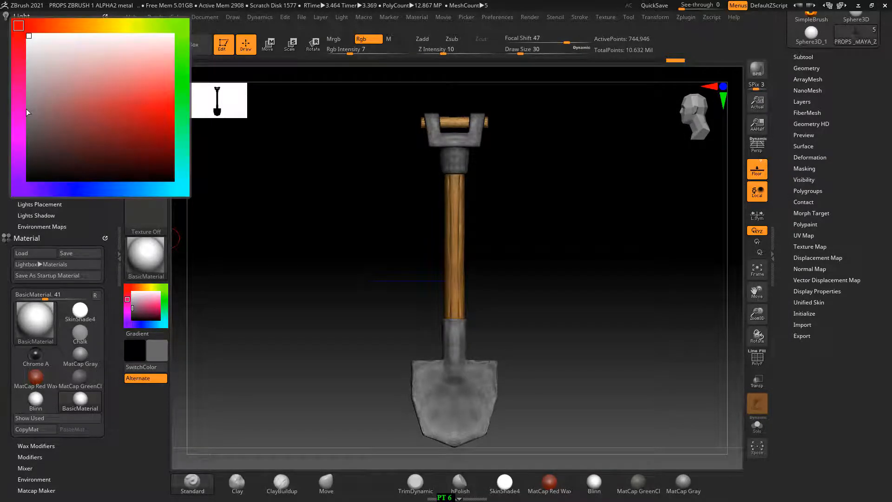
{"action": "left_click", "coordinate": [96, 189]}
{"action": "left_click", "coordinate": [62, 108]}
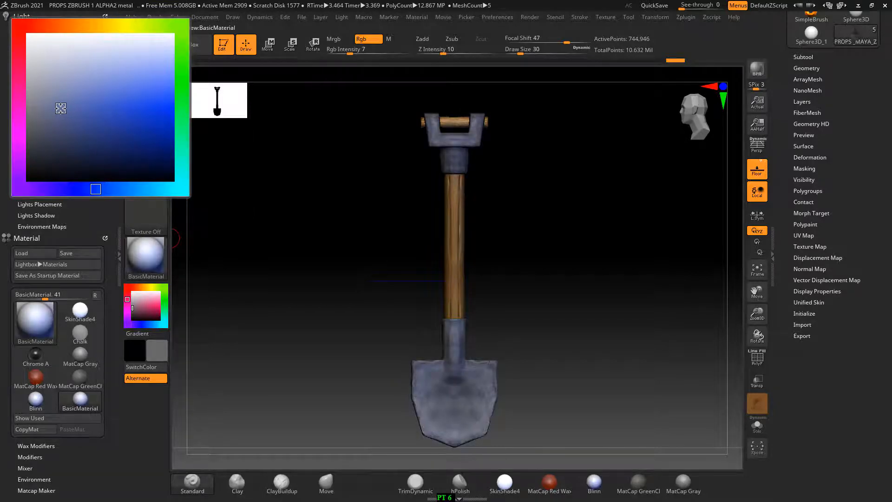
{"action": "left_click", "coordinate": [51, 85]}
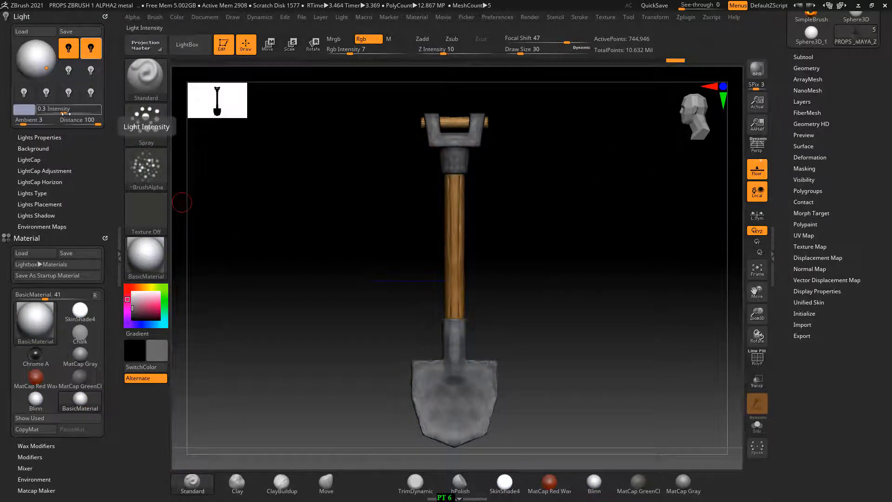
{"action": "left_click_drag", "start_coordinate": [64, 112], "coordinate": [70, 113]}
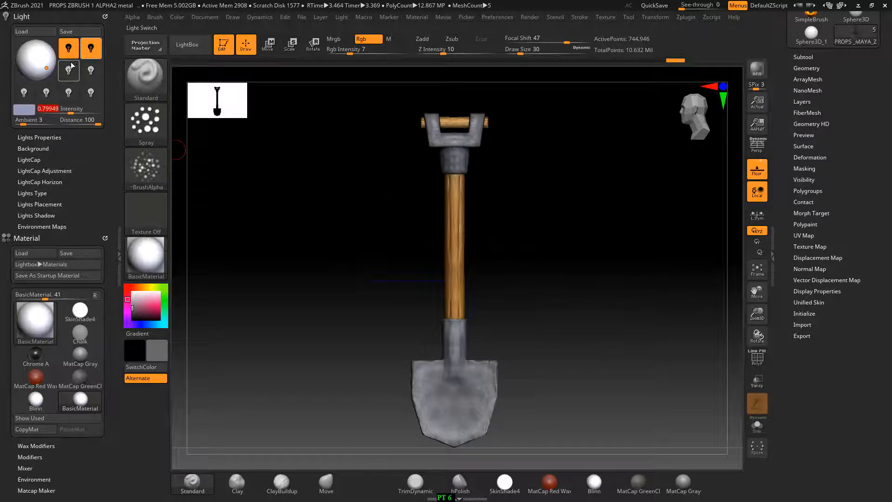
Step: Move the second light further to the side, isolate it by switching off the main light, and raise its intensity to about 2.72
{"action": "left_click", "coordinate": [42, 62]}
{"action": "left_click_drag", "start_coordinate": [42, 62], "coordinate": [53, 68]}
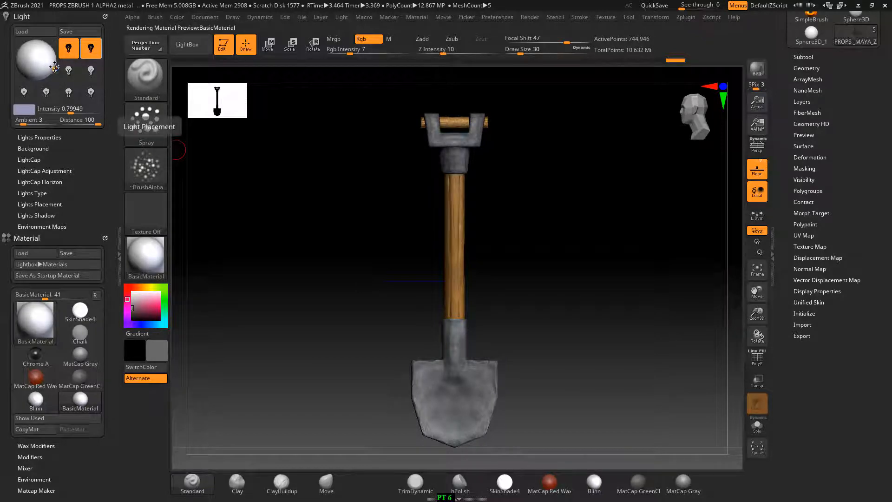
{"action": "left_click", "coordinate": [68, 49]}
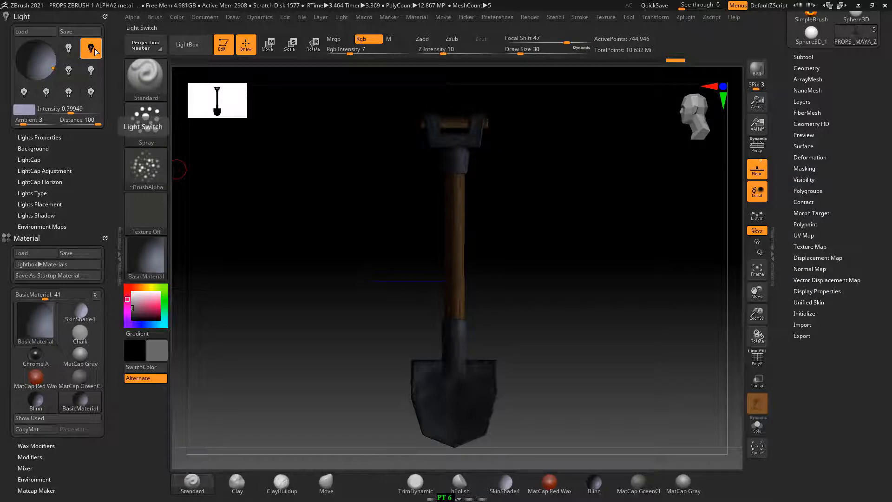
{"action": "left_click_drag", "start_coordinate": [72, 111], "coordinate": [82, 112]}
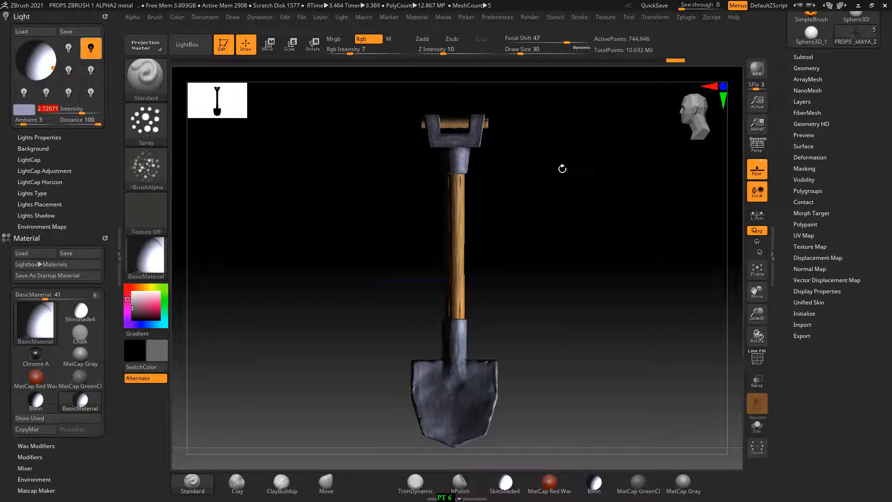
Step: Fine-tune the isolated second light's placement so it grazes the shovel's right side
{"action": "left_click", "coordinate": [53, 65]}
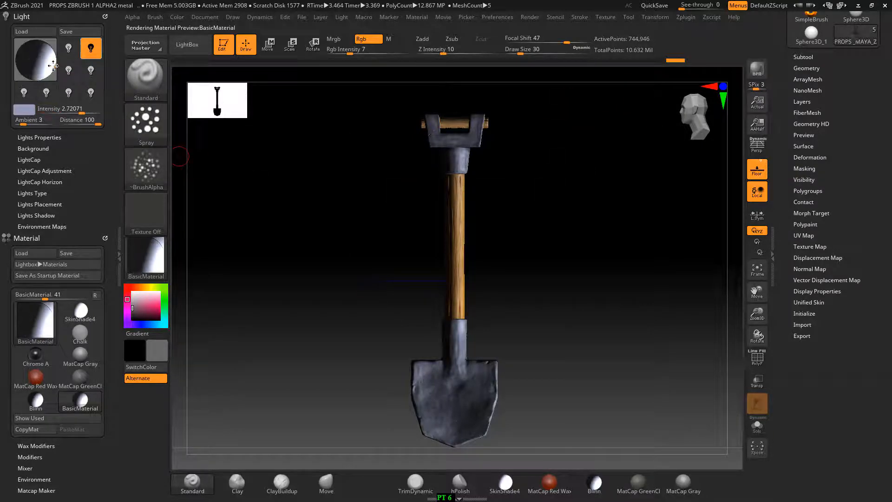
{"action": "left_click", "coordinate": [52, 65]}
{"action": "left_click", "coordinate": [51, 65]}
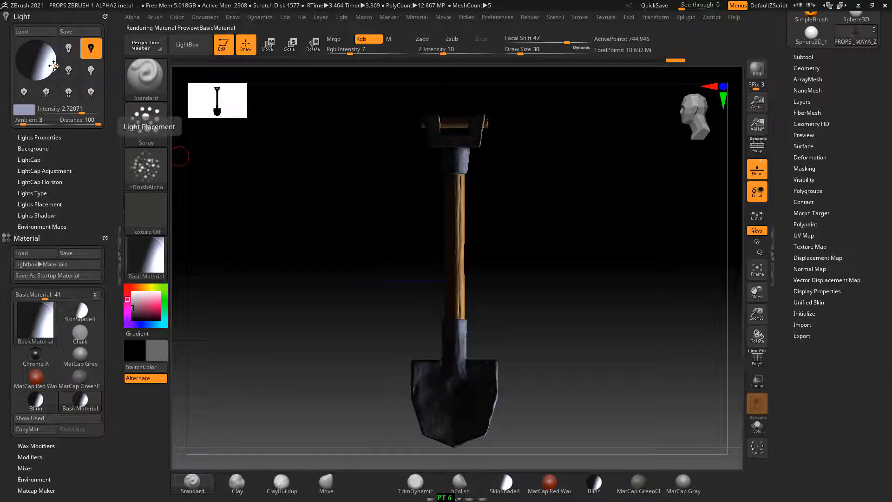
{"action": "left_click", "coordinate": [50, 66]}
{"action": "left_click", "coordinate": [50, 66]}
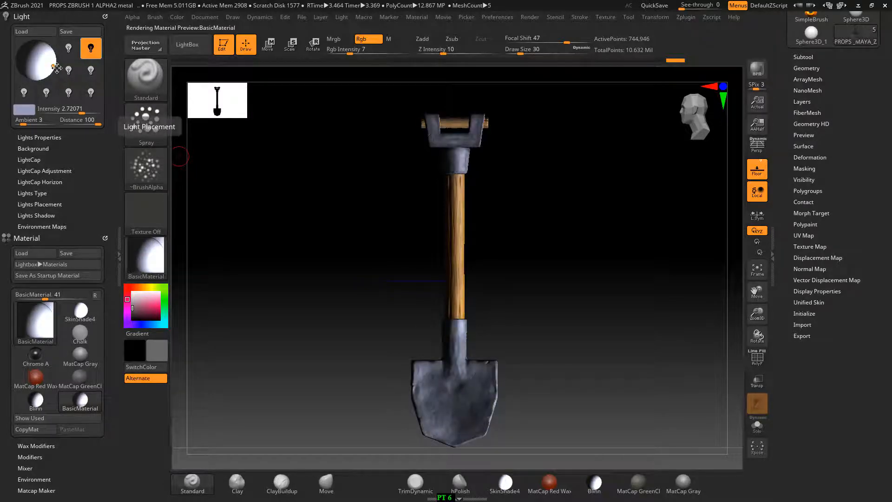
Step: Switch the main light back on and set the second light's intensity to 1.5
{"action": "left_click", "coordinate": [68, 48]}
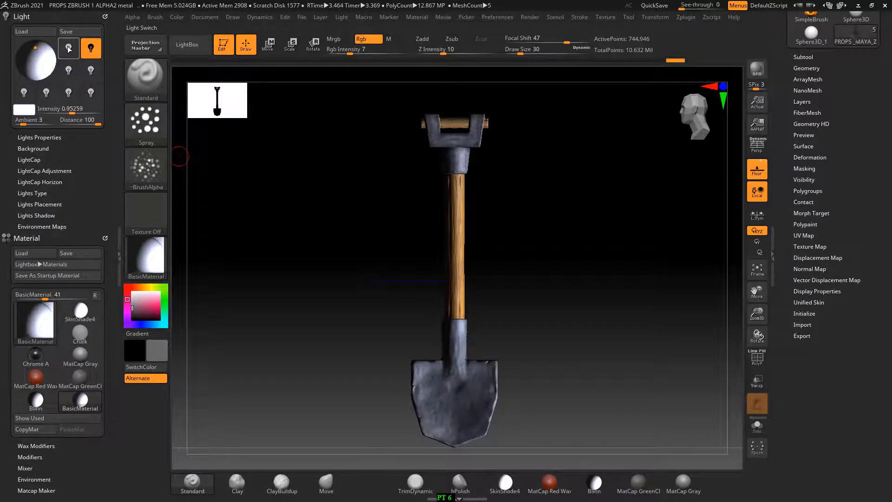
{"action": "left_click", "coordinate": [69, 48]}
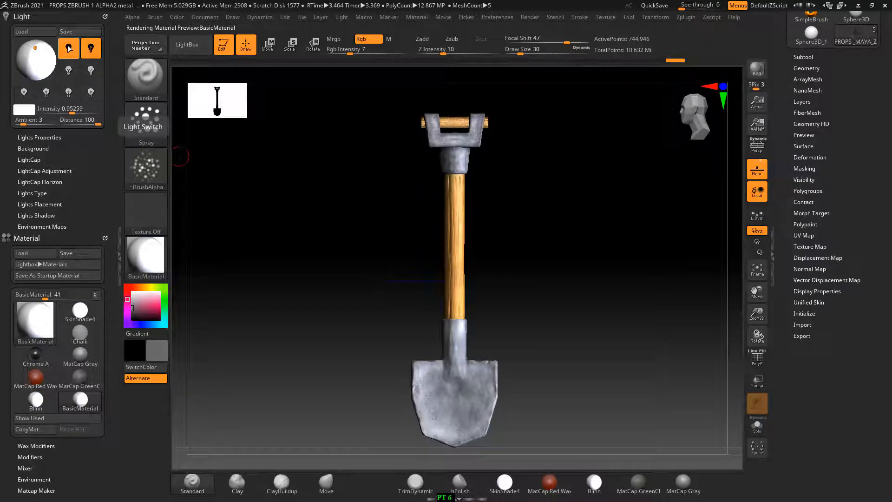
{"action": "left_click_drag", "start_coordinate": [59, 112], "coordinate": [69, 112]}
{"action": "left_click", "coordinate": [71, 112]}
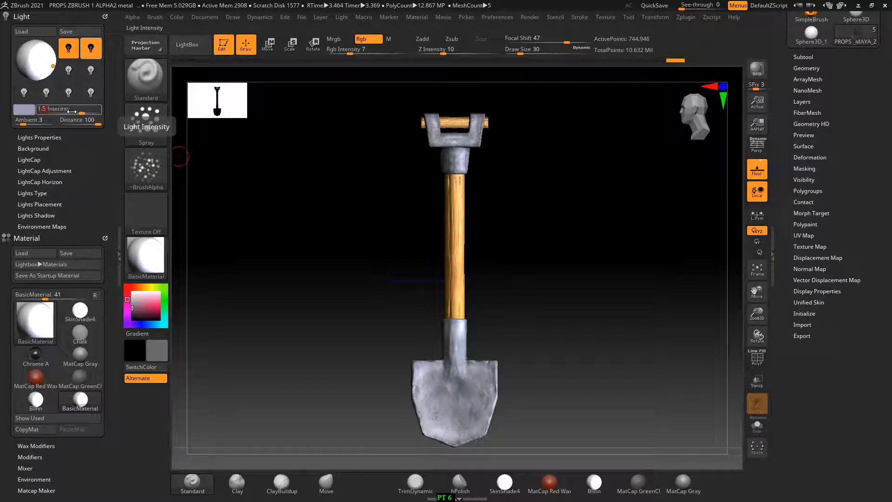
{"action": "key", "text": "Return"}
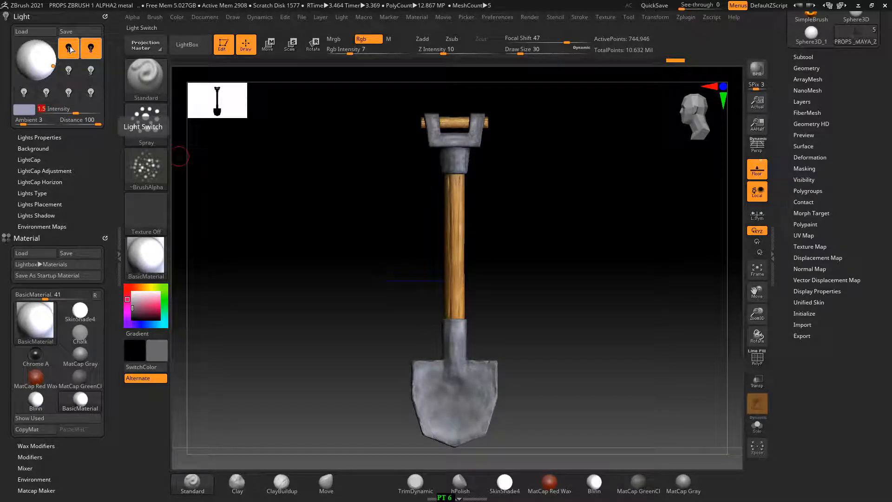
Step: Give the third light a pale pinkish-red colour and switch it on
{"action": "left_click", "coordinate": [68, 71]}
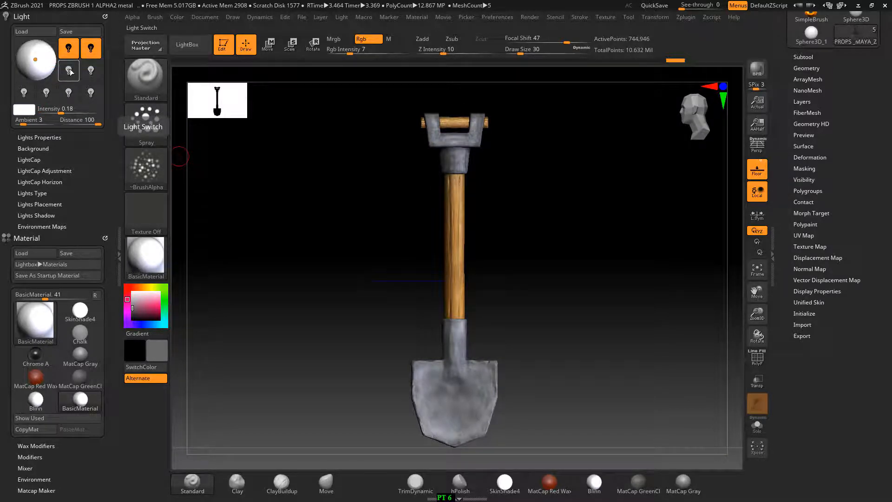
{"action": "left_click", "coordinate": [25, 110]}
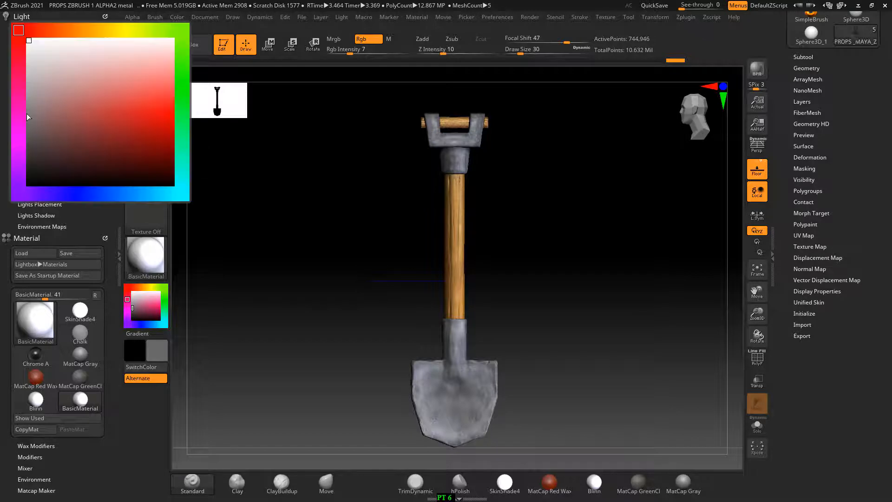
{"action": "left_click", "coordinate": [75, 87]}
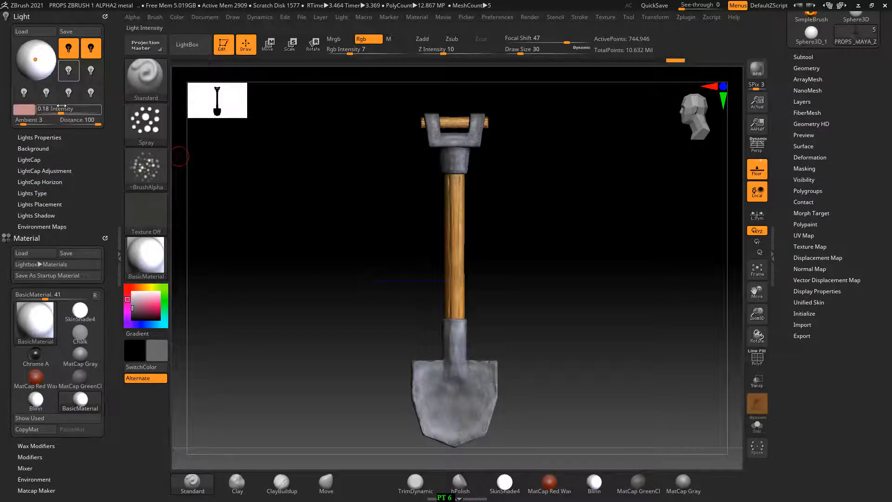
{"action": "left_click", "coordinate": [69, 70]}
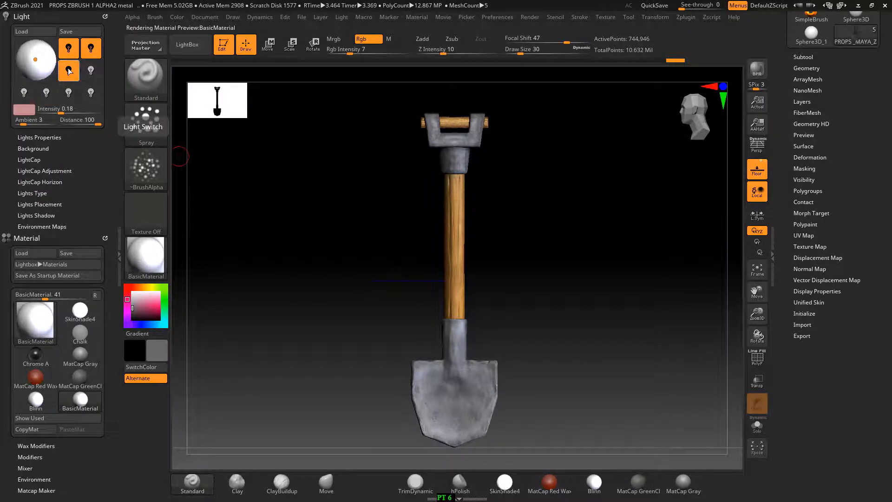
Step: Isolate the third light by switching off the other two, centre the second light's placement, and raise its intensity to about 9.08
{"action": "left_click", "coordinate": [70, 49]}
{"action": "left_click", "coordinate": [91, 49]}
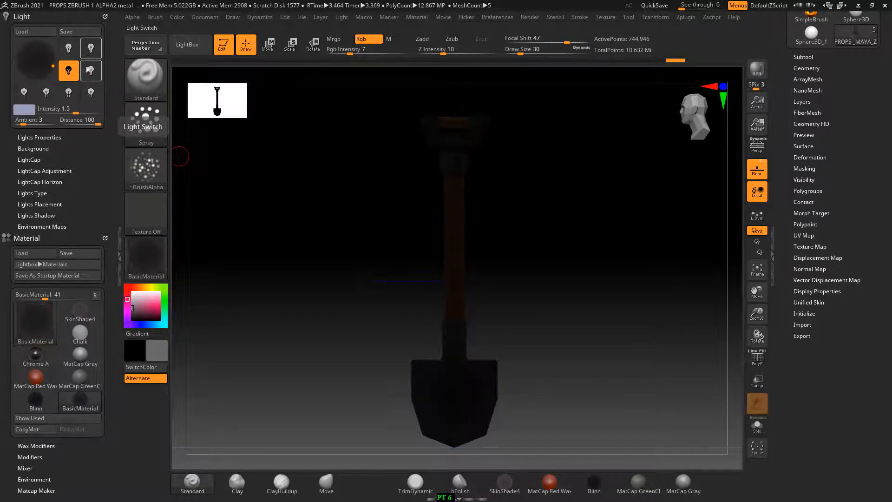
{"action": "left_click_drag", "start_coordinate": [76, 109], "coordinate": [87, 109]}
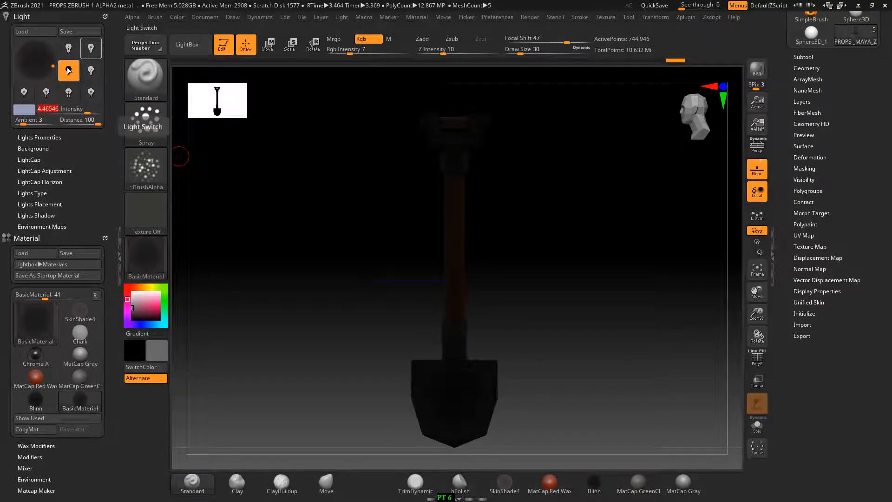
{"action": "left_click_drag", "start_coordinate": [53, 64], "coordinate": [38, 61]}
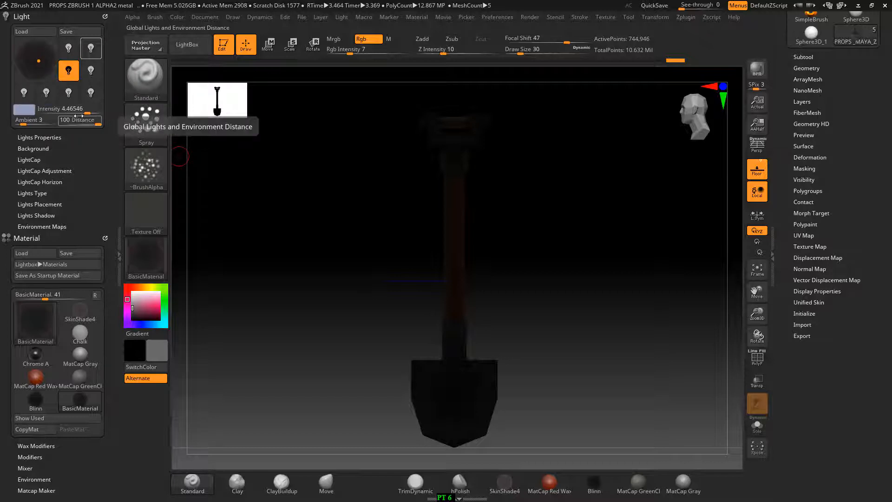
{"action": "left_click_drag", "start_coordinate": [78, 109], "coordinate": [89, 109]}
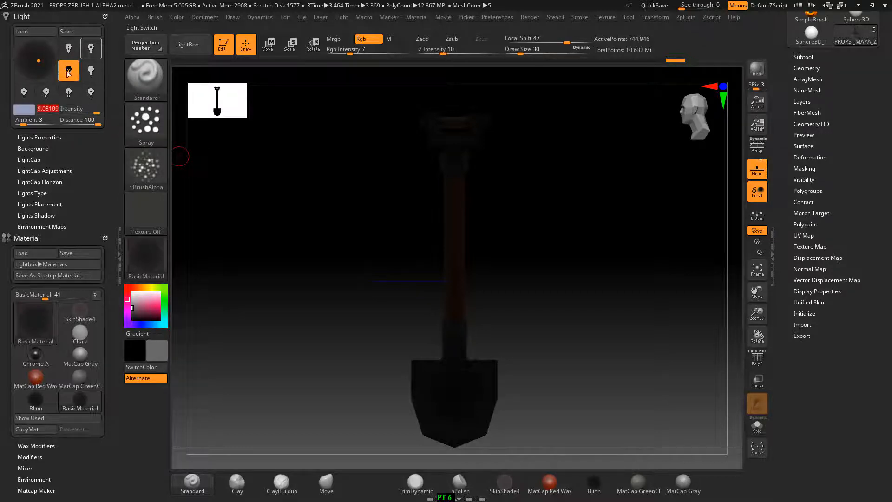
{"action": "left_click_drag", "start_coordinate": [37, 61], "coordinate": [37, 61]}
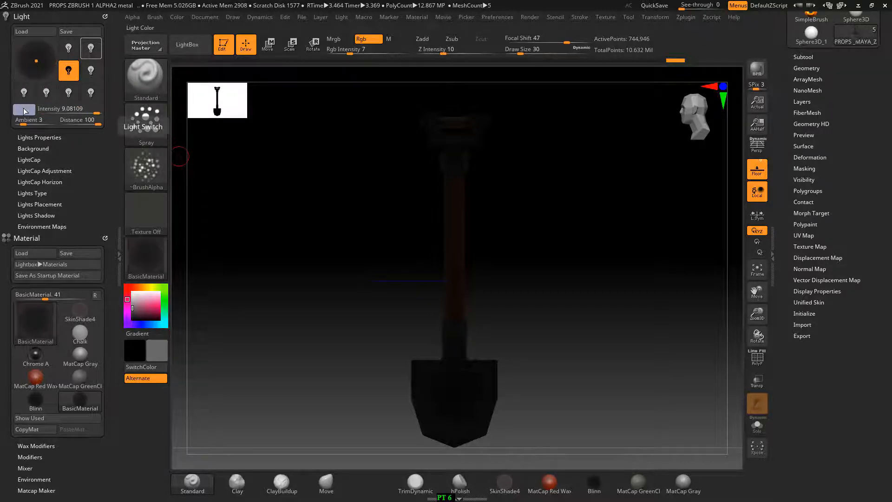
Step: Give the second light a pale beige colour and set its intensity to about 1.19
{"action": "left_click", "coordinate": [23, 109]}
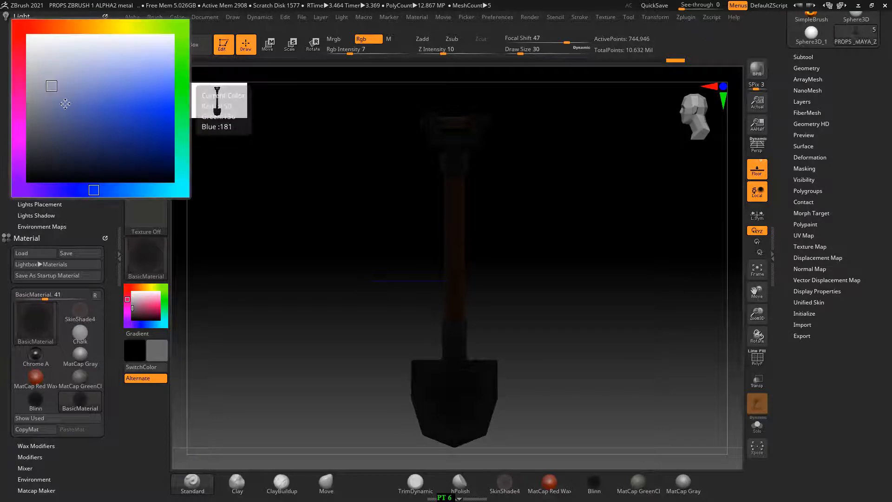
{"action": "left_click", "coordinate": [94, 27]}
{"action": "left_click", "coordinate": [74, 82]}
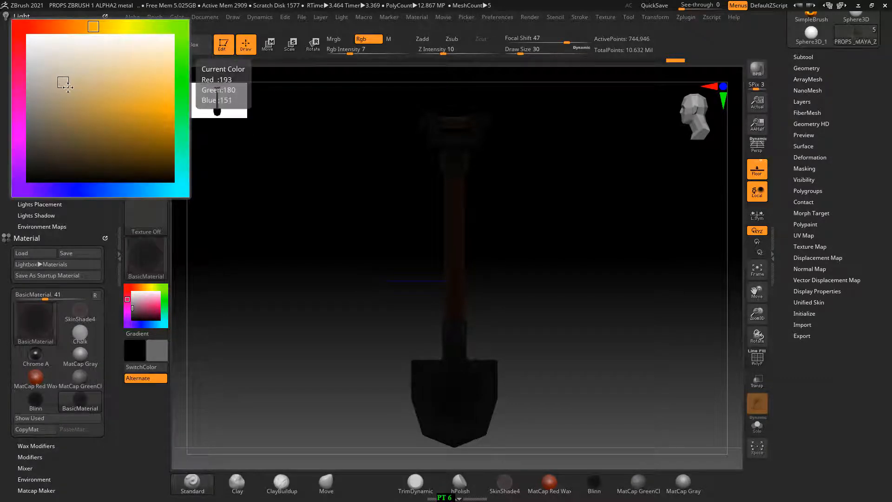
{"action": "left_click", "coordinate": [61, 77]}
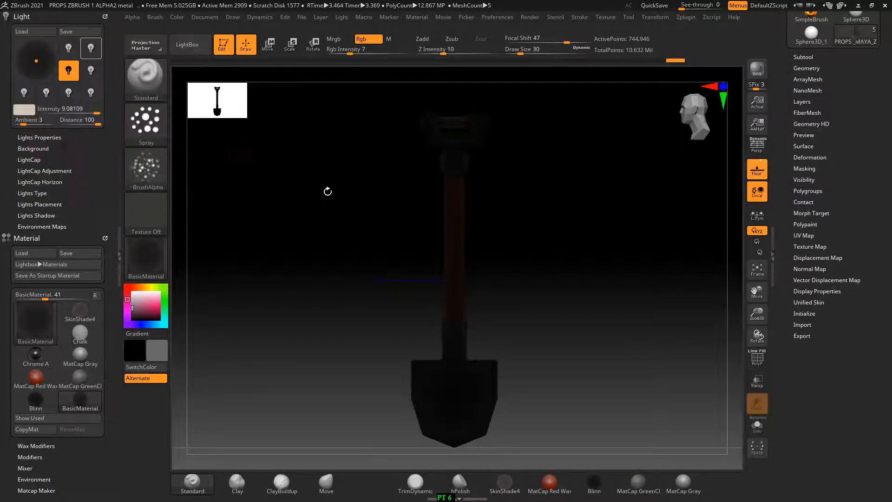
{"action": "left_click", "coordinate": [70, 111]}
{"action": "left_click", "coordinate": [58, 111]}
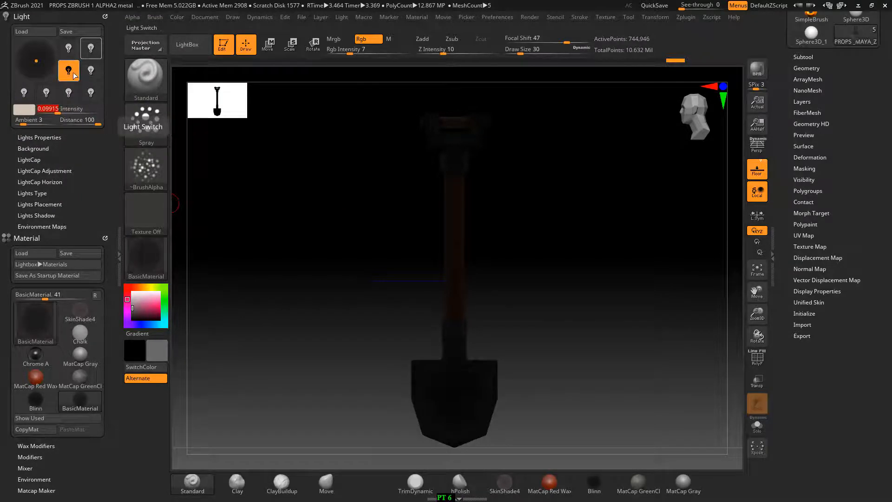
{"action": "left_click_drag", "start_coordinate": [54, 112], "coordinate": [73, 113]}
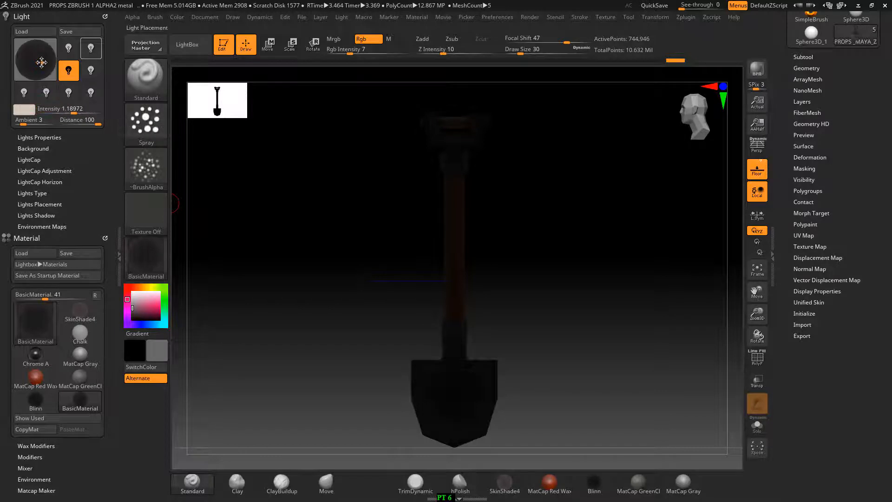
Step: Reposition the second light to the lower-left edge of the preview sphere and switch it back on
{"action": "left_click", "coordinate": [42, 59]}
{"action": "left_click", "coordinate": [30, 57]}
{"action": "left_click", "coordinate": [32, 62]}
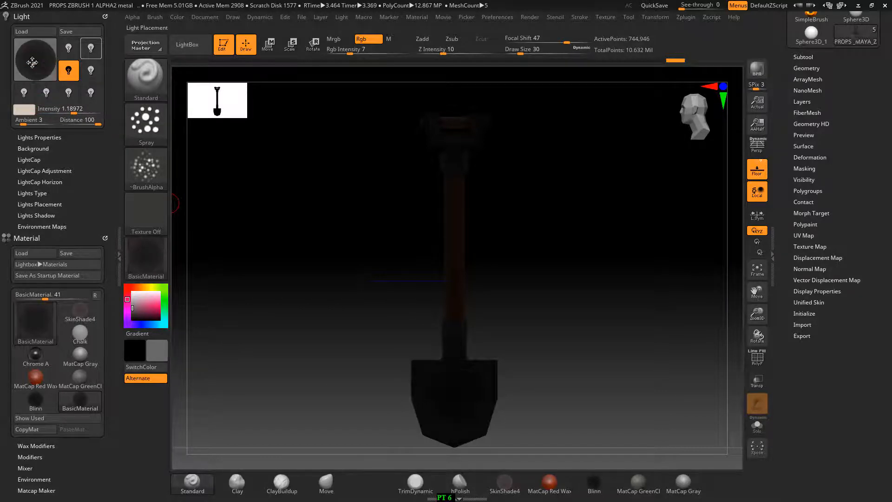
{"action": "left_click_drag", "start_coordinate": [34, 63], "coordinate": [27, 58]}
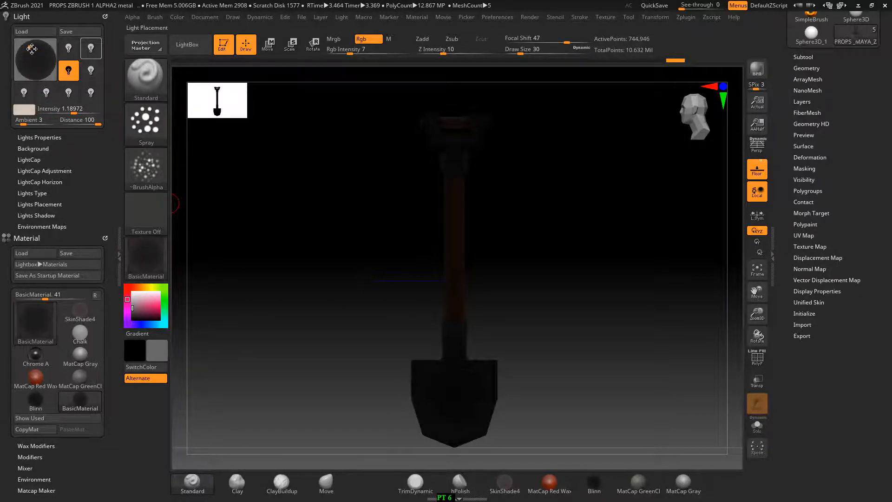
{"action": "left_click", "coordinate": [52, 55]}
{"action": "left_click", "coordinate": [54, 59]}
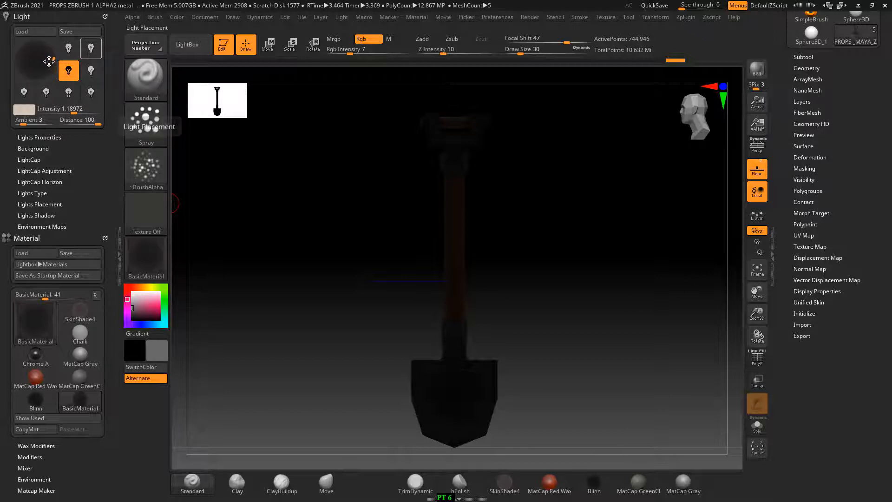
{"action": "left_click", "coordinate": [45, 64]}
{"action": "left_click", "coordinate": [37, 74]}
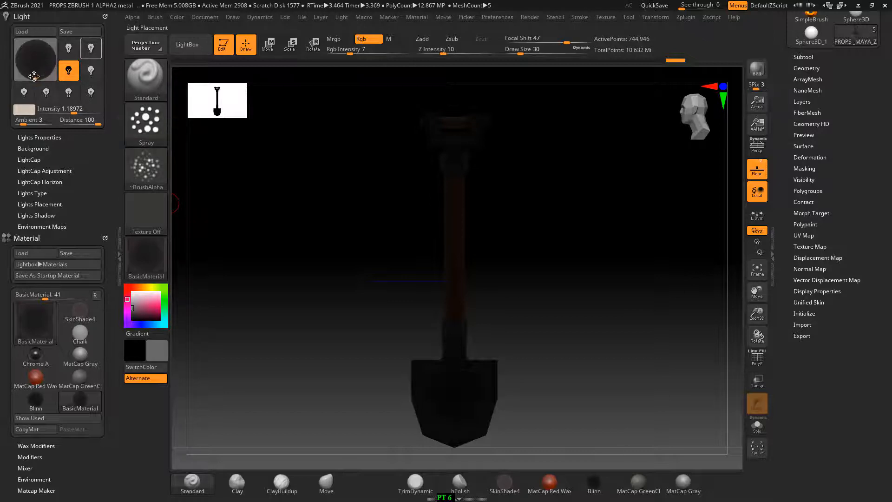
{"action": "left_click", "coordinate": [22, 70]}
{"action": "mouse_move", "coordinate": [511, 278]}
{"action": "left_mouse_down"}
{"action": "mouse_move", "coordinate": [534, 280]}
{"action": "mouse_move", "coordinate": [554, 257]}
{"action": "mouse_move", "coordinate": [544, 258]}
{"action": "mouse_move", "coordinate": [571, 254]}
{"action": "mouse_move", "coordinate": [197, 140]}
{"action": "left_mouse_up"}
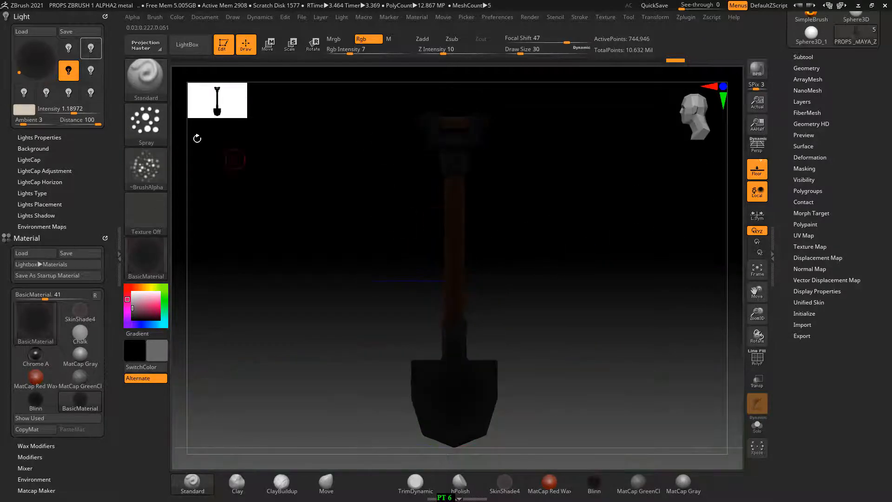
{"action": "left_click", "coordinate": [91, 49]}
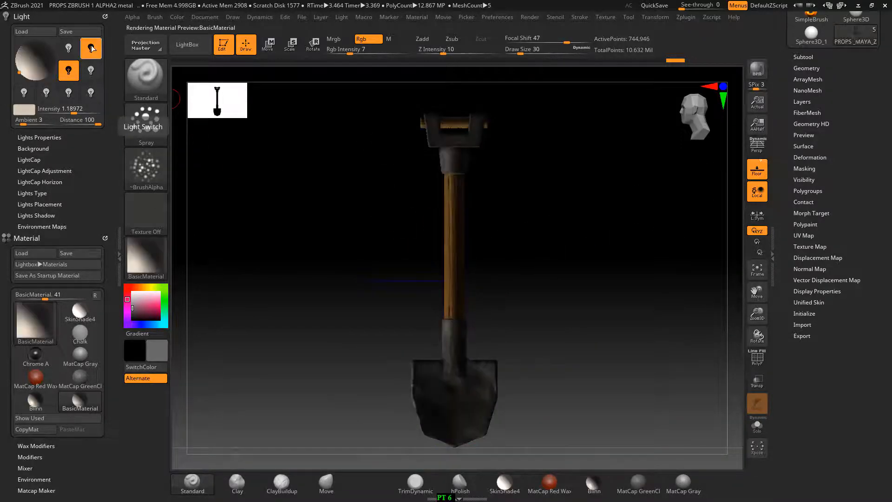
Step: Move the third light to the upper right of the preview sphere and set its intensity to about 0.8
{"action": "left_click", "coordinate": [69, 69]}
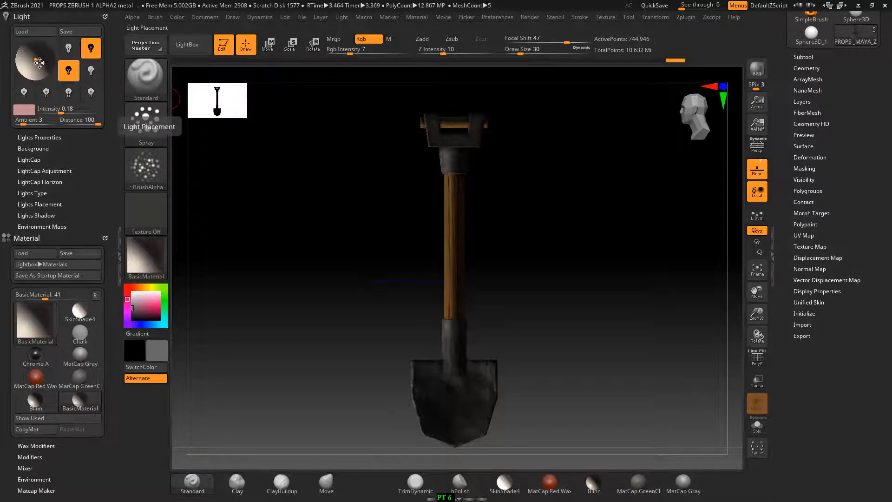
{"action": "left_click_drag", "start_coordinate": [35, 59], "coordinate": [52, 49]}
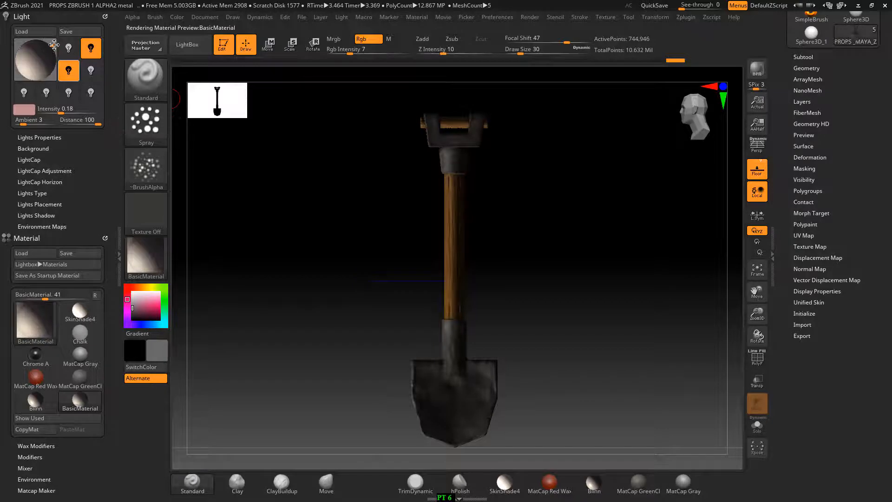
{"action": "left_click_drag", "start_coordinate": [60, 110], "coordinate": [69, 110]}
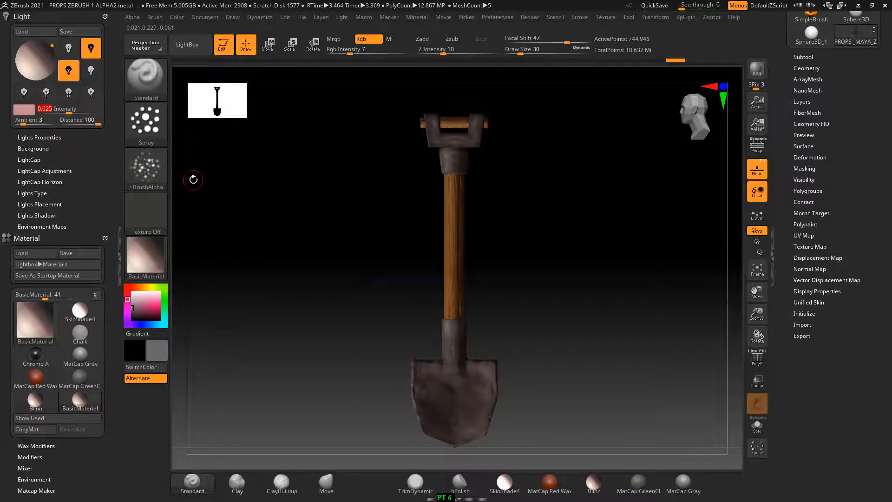
{"action": "left_click_drag", "start_coordinate": [69, 110], "coordinate": [72, 111]}
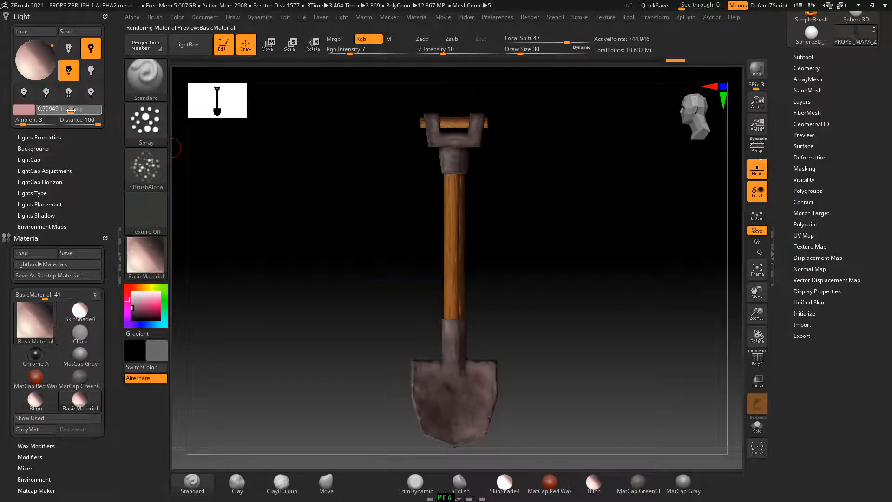
Step: Switch the main light back on and run a Best Preview Render of the whole shovel from a slightly turned angle
{"action": "left_click", "coordinate": [69, 48]}
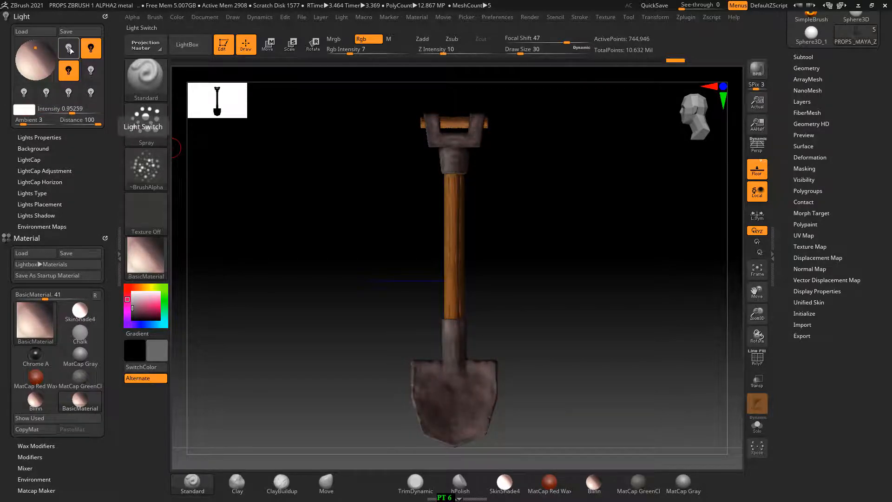
{"action": "left_click", "coordinate": [70, 49]}
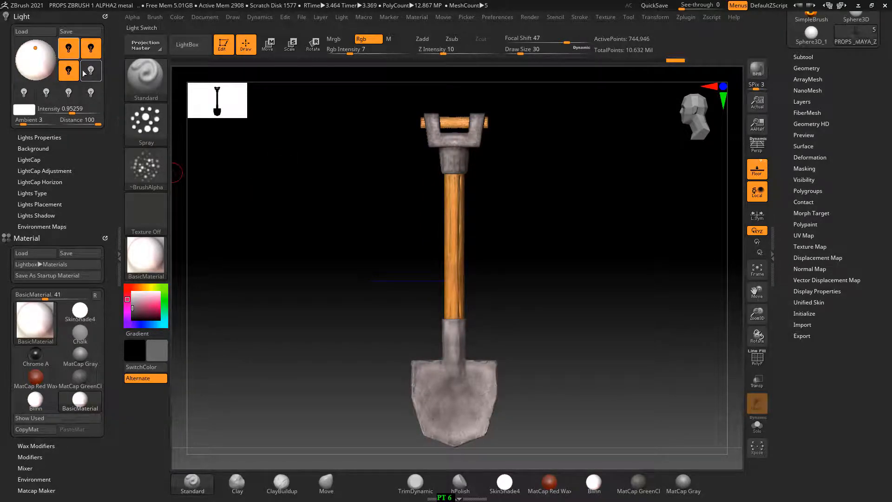
{"action": "left_click_drag", "start_coordinate": [592, 233], "coordinate": [572, 277]}
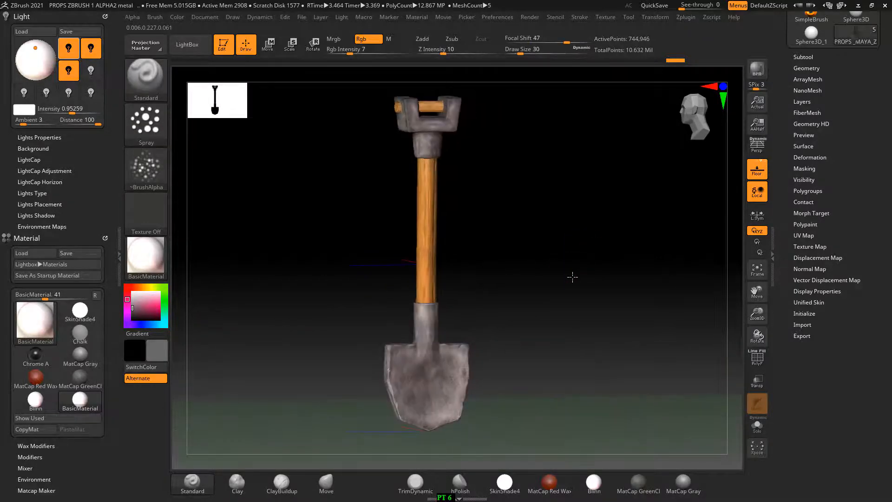
{"action": "left_click_drag", "start_coordinate": [590, 209], "coordinate": [599, 220], "text": "alt"}
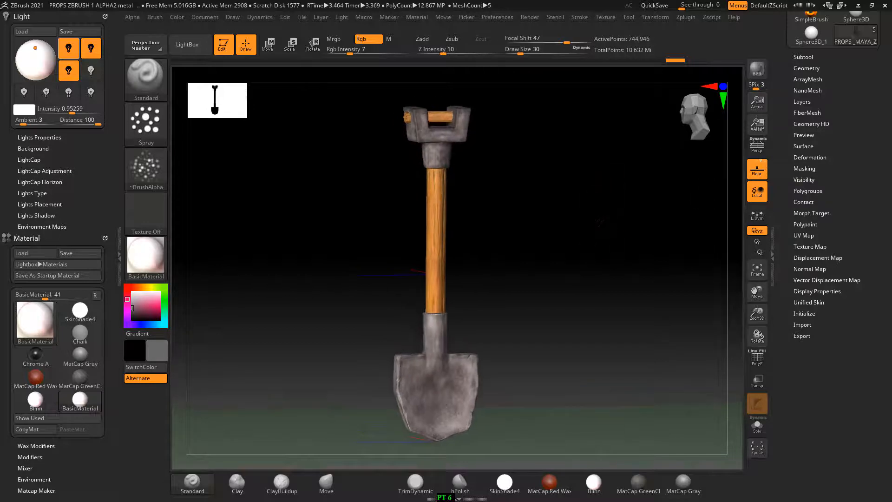
{"action": "left_click", "coordinate": [762, 72]}
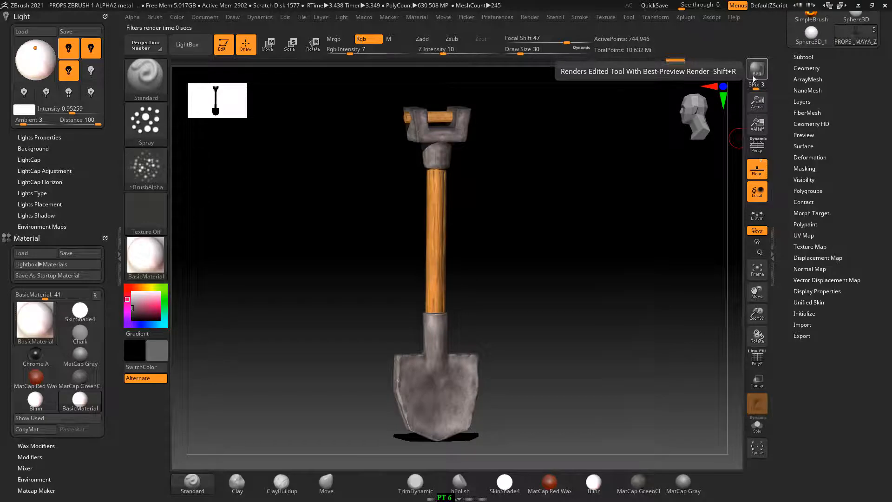
Step: Export the BPR composite pass as a JPEG named RENDER in the props folder, keeping the full image size
{"action": "left_click", "coordinate": [535, 17]}
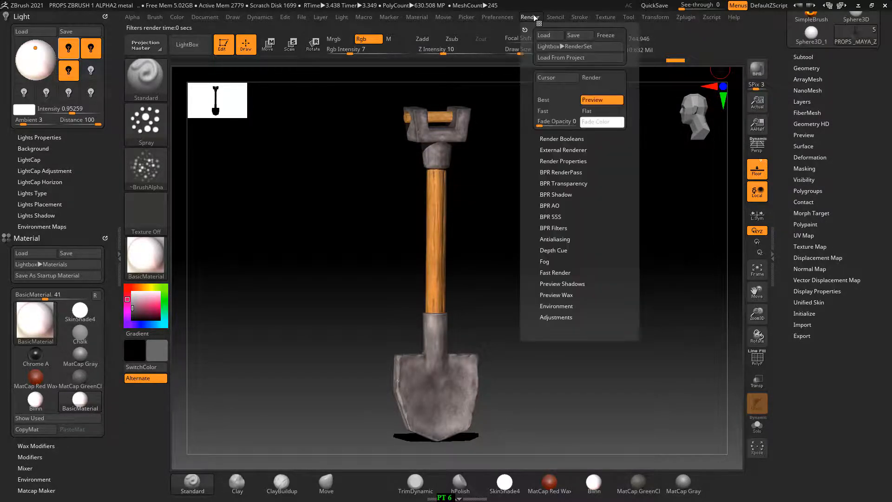
{"action": "left_click", "coordinate": [563, 172]}
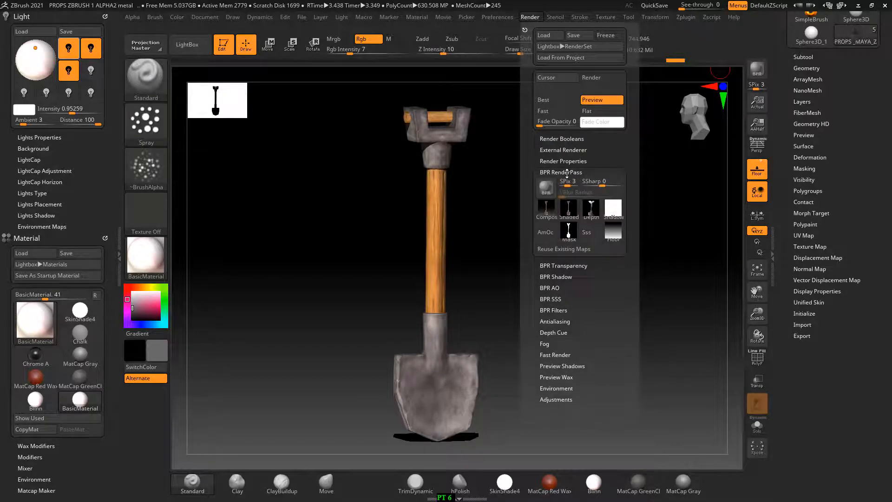
{"action": "left_click", "coordinate": [553, 212]}
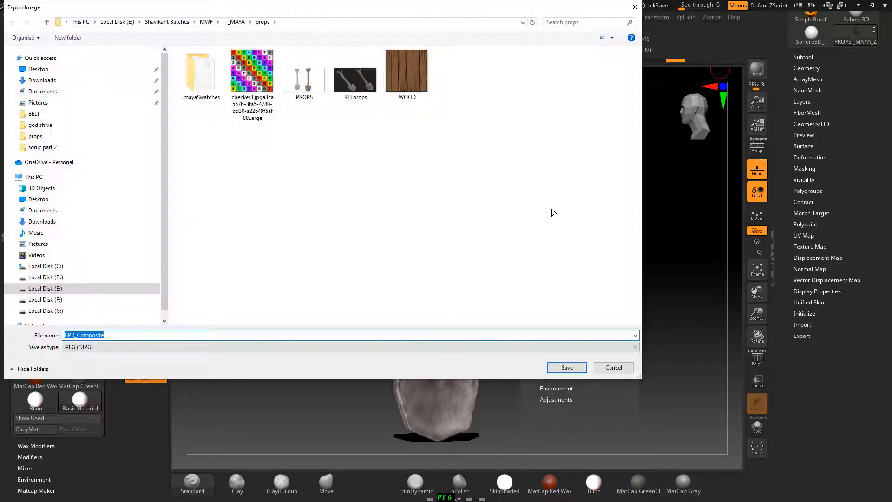
{"action": "type", "text": "RENDER"}
{"action": "key", "text": "Return"}
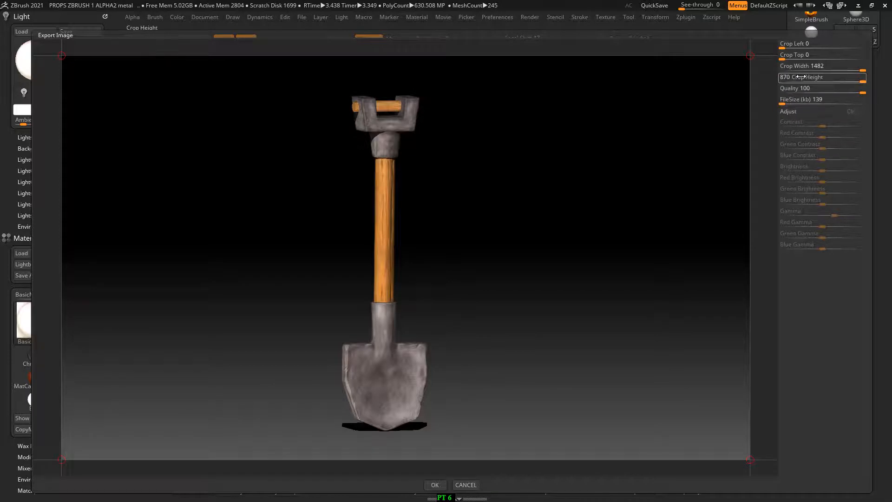
{"action": "left_click", "coordinate": [790, 56]}
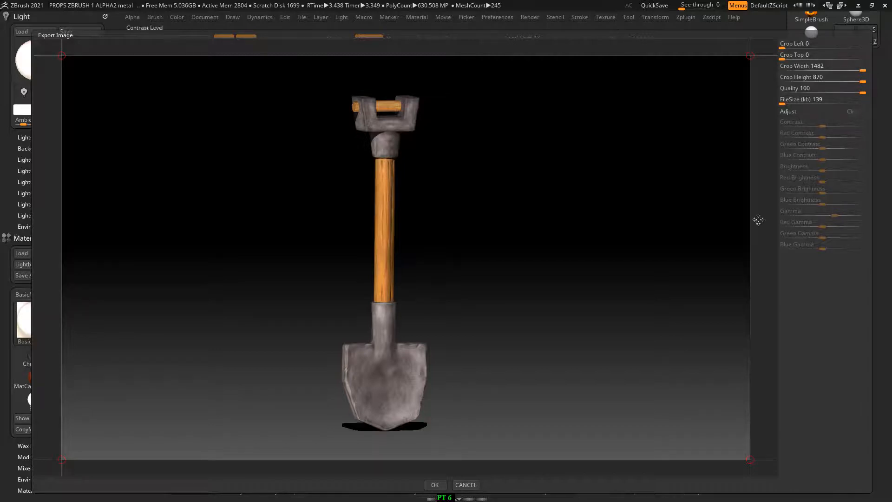
{"action": "left_click", "coordinate": [435, 485]}
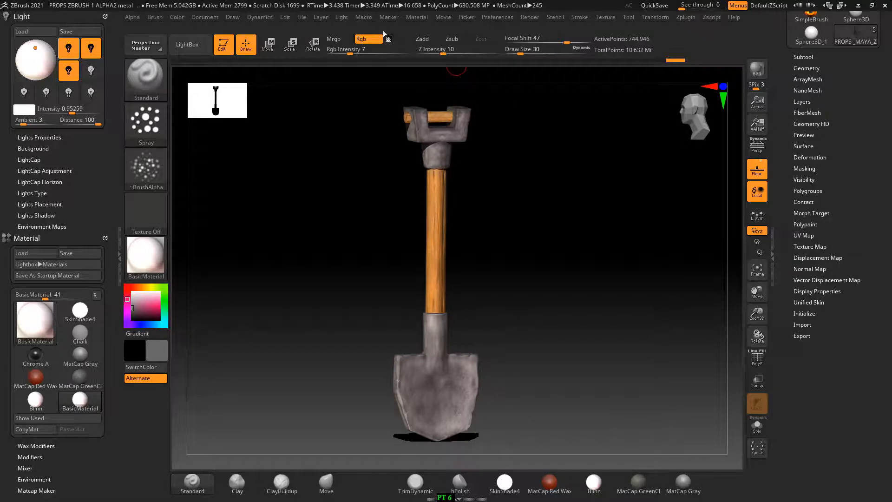
Step: Export the BPR shaded pass as a JPEG named RENDER1 in the props folder, keeping the full image size
{"action": "left_click", "coordinate": [528, 18]}
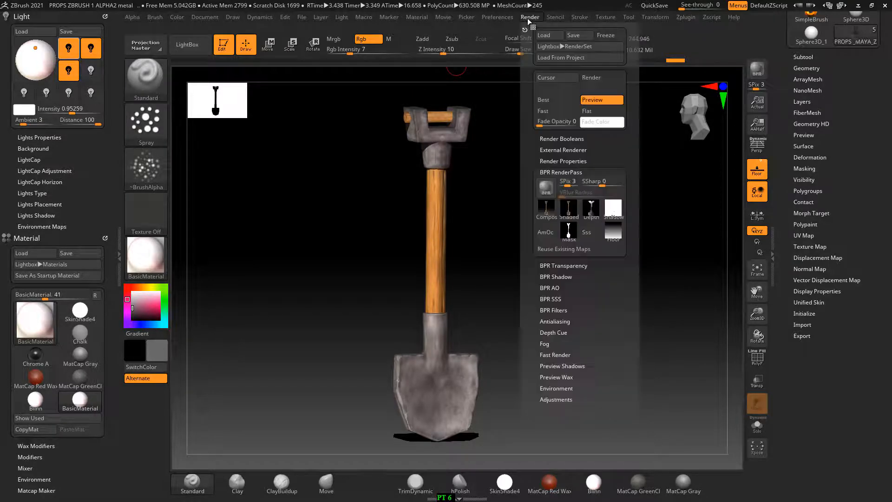
{"action": "left_click", "coordinate": [570, 208]}
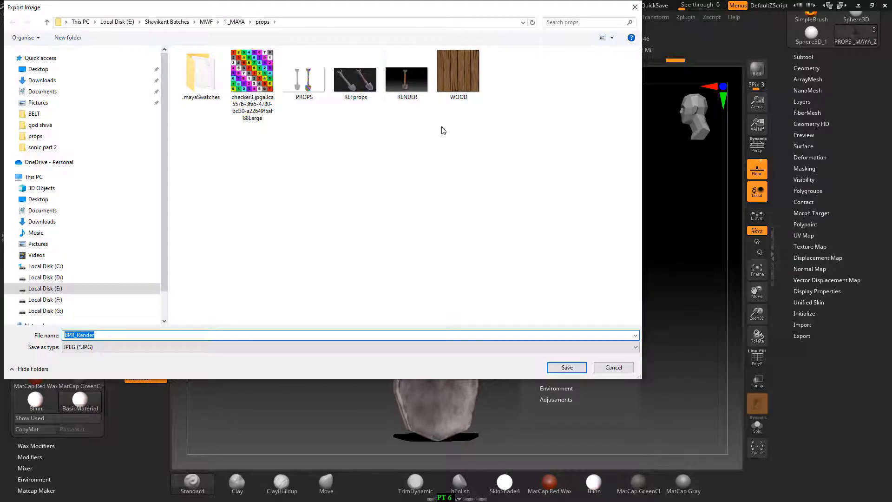
{"action": "left_click", "coordinate": [417, 95]}
{"action": "left_click", "coordinate": [148, 336]}
{"action": "double_click", "coordinate": [150, 335]}
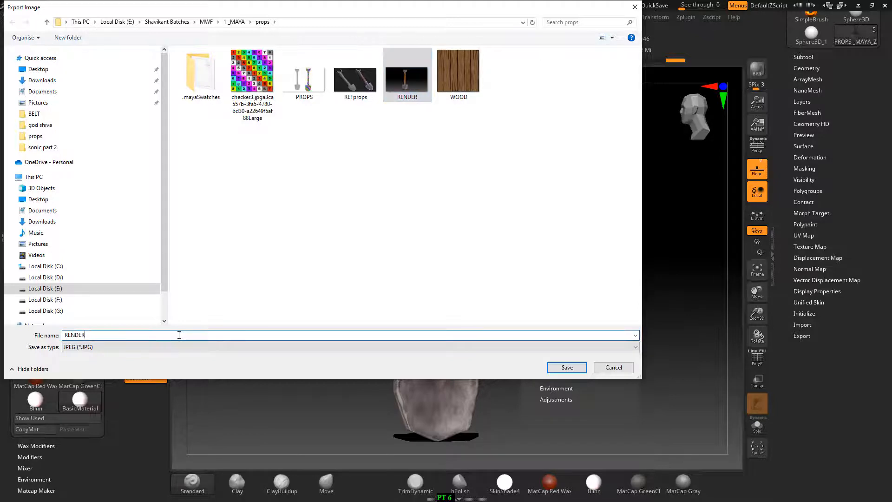
{"action": "type", "text": "1"}
{"action": "key", "text": "Return"}
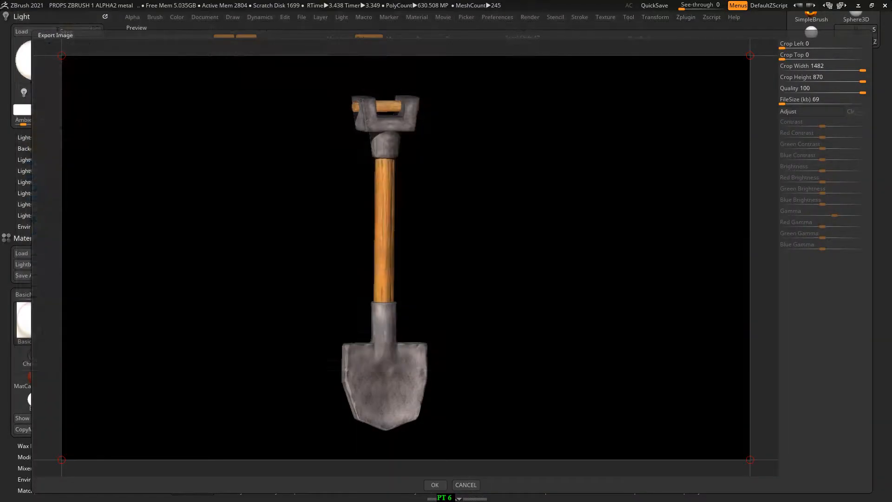
{"action": "left_click", "coordinate": [436, 485]}
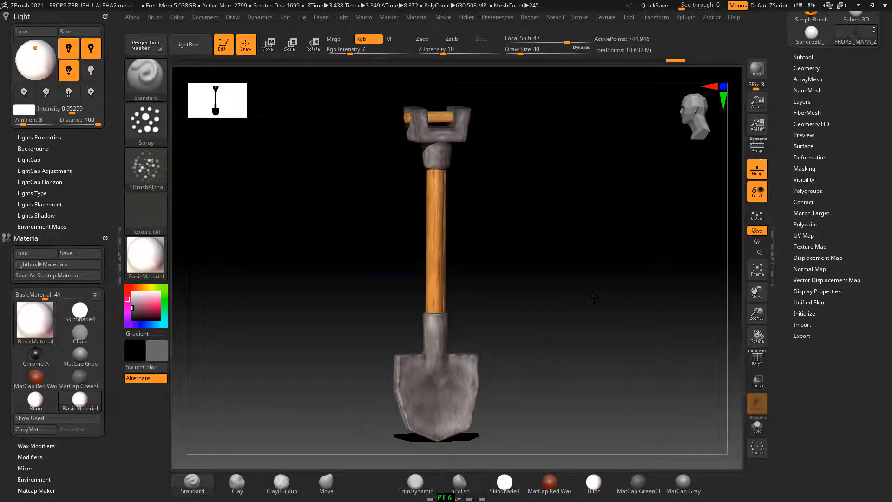
Step: Make the wooden handle the active subtool and lay out front, side and back copies of the shovel side by side on the canvas
{"action": "left_click_drag", "start_coordinate": [594, 298], "coordinate": [565, 279]}
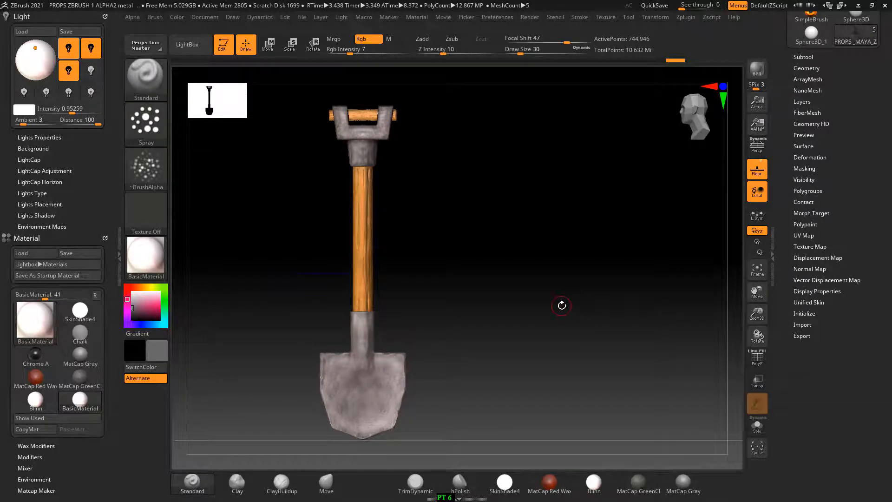
{"action": "left_click_drag", "start_coordinate": [543, 298], "coordinate": [514, 295], "text": "alt"}
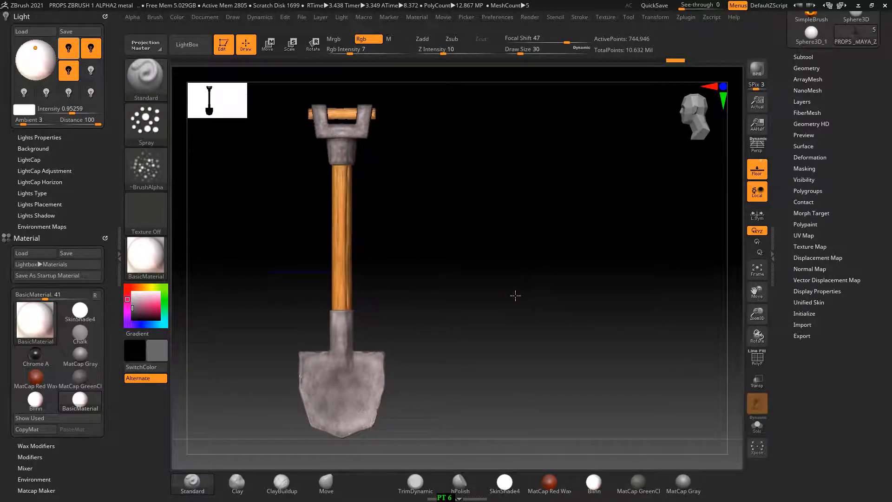
{"action": "key", "text": "shift+f"}
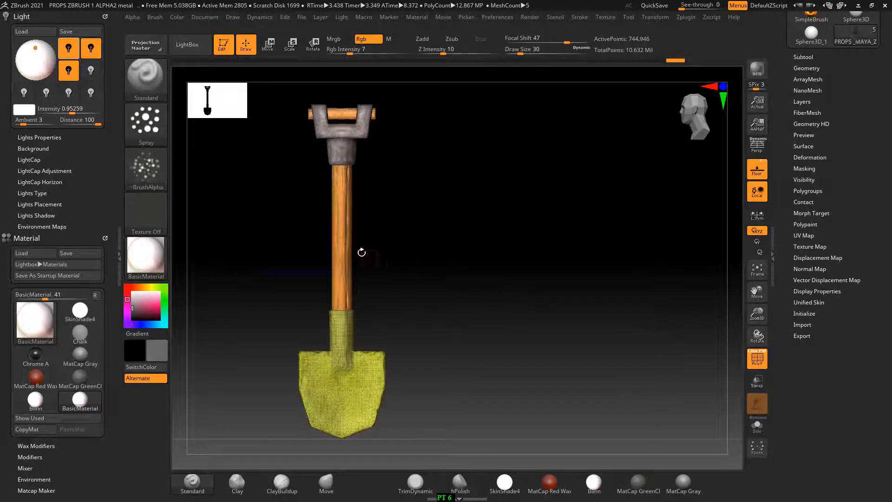
{"action": "left_click", "coordinate": [353, 246], "text": "alt"}
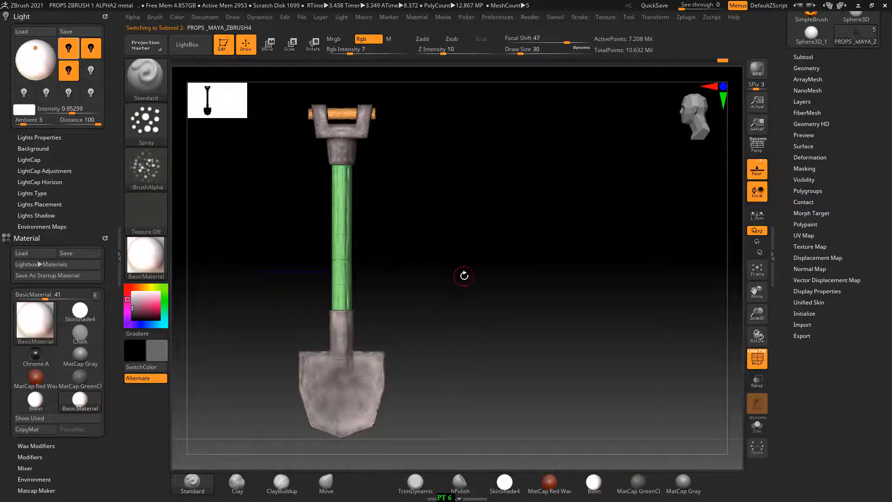
{"action": "key", "text": "shift+f"}
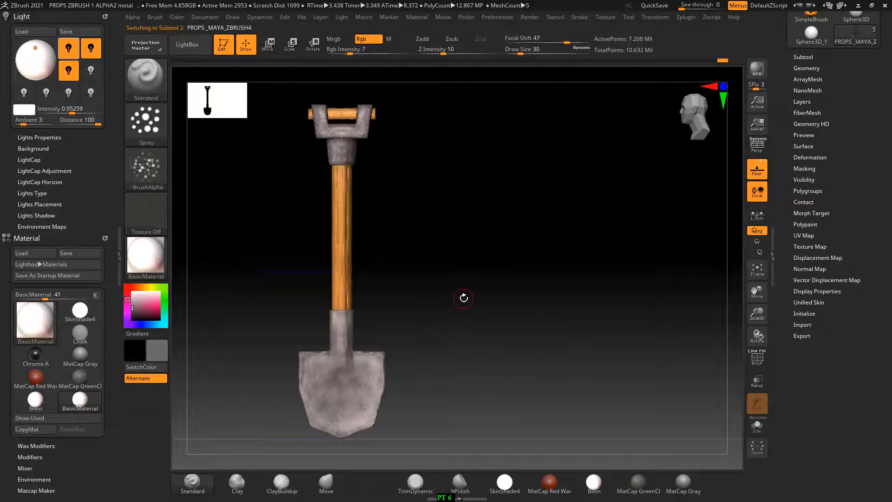
{"action": "left_click_drag", "start_coordinate": [482, 296], "coordinate": [644, 290]}
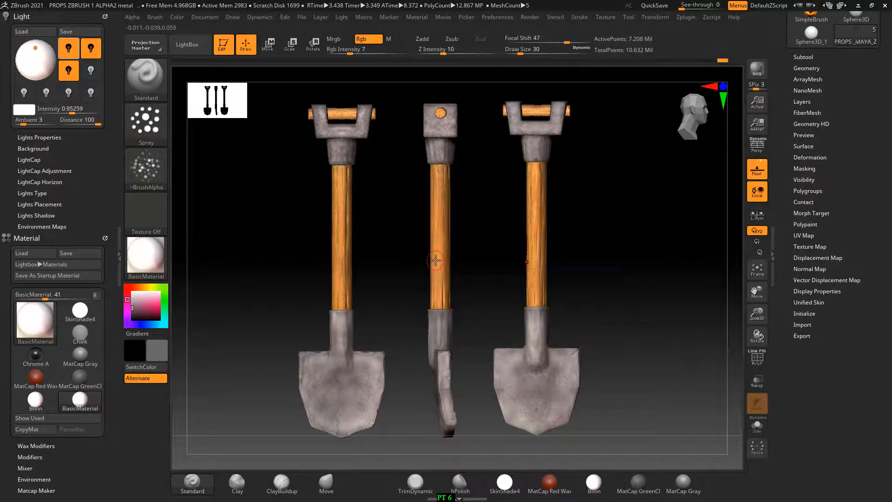
Step: Open the Snipping Tool and capture the document area containing the three shovel views
{"action": "key", "text": "super"}
{"action": "key", "text": "super"}
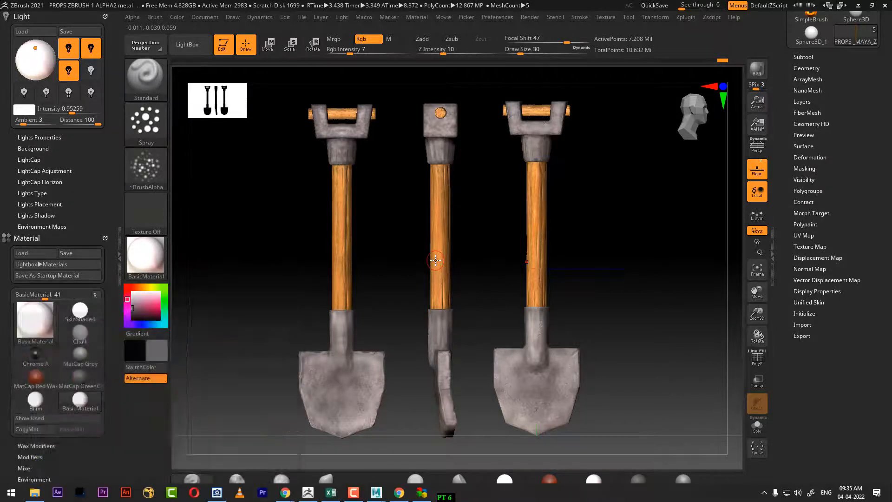
{"action": "key", "text": "super"}
{"action": "type", "text": "SNI"}
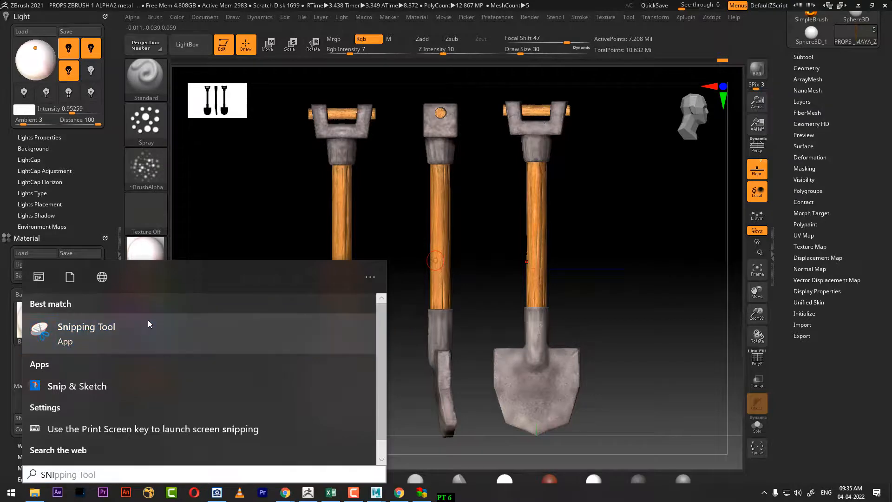
{"action": "left_click", "coordinate": [136, 330]}
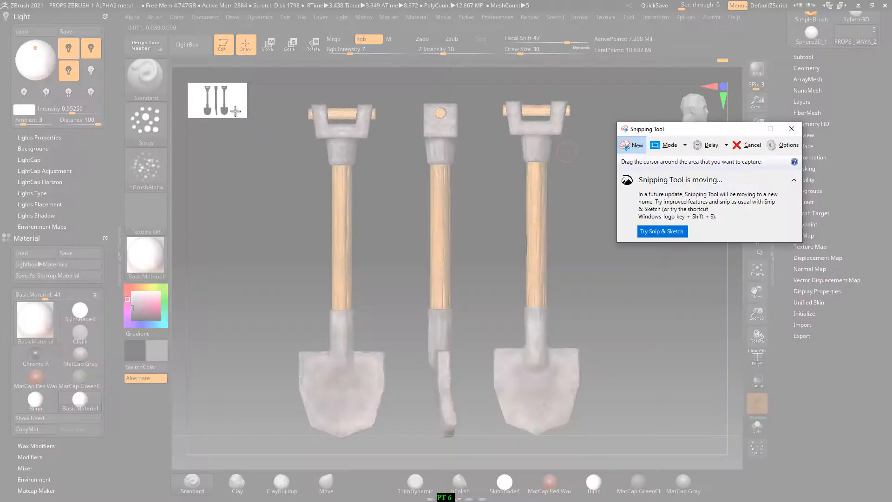
{"action": "left_click_drag", "start_coordinate": [187, 82], "coordinate": [728, 451]}
Step: Save the snip as a JPEG named Capture1 in the Desktop props folder, then minimize the Snipping Tool
{"action": "left_click", "coordinate": [151, 19]}
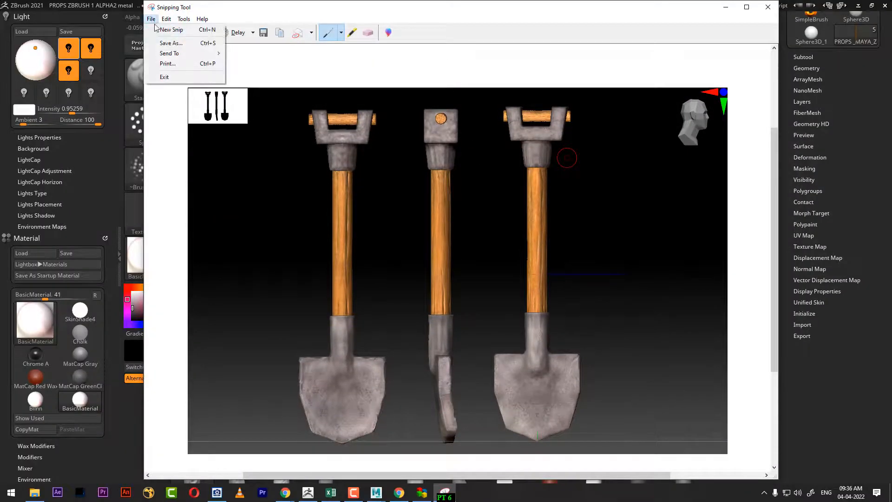
{"action": "left_click", "coordinate": [174, 42]}
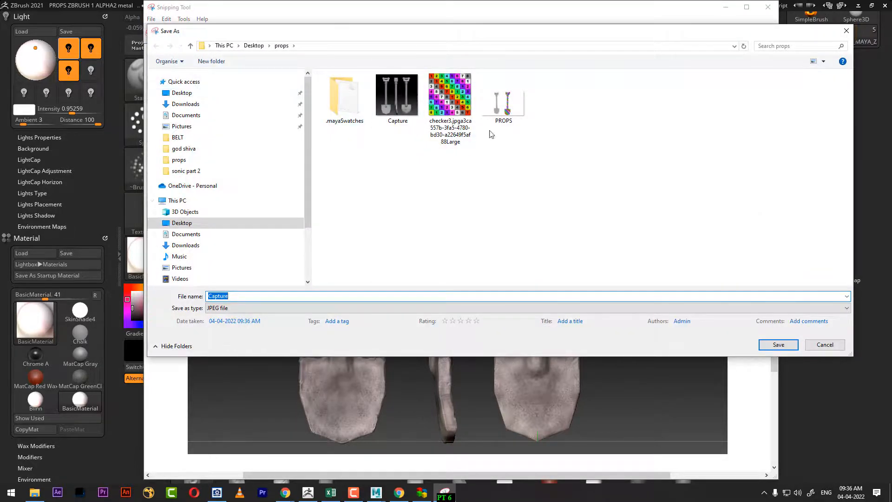
{"action": "left_click", "coordinate": [397, 100]}
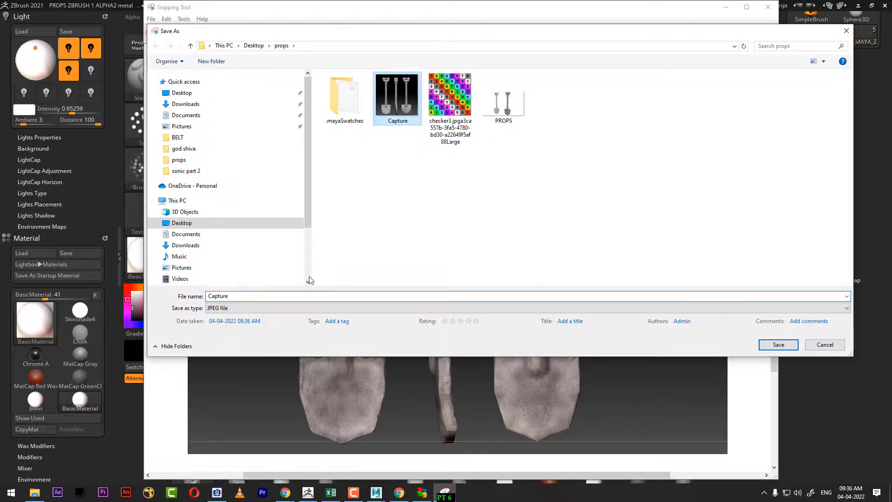
{"action": "left_click", "coordinate": [288, 298]}
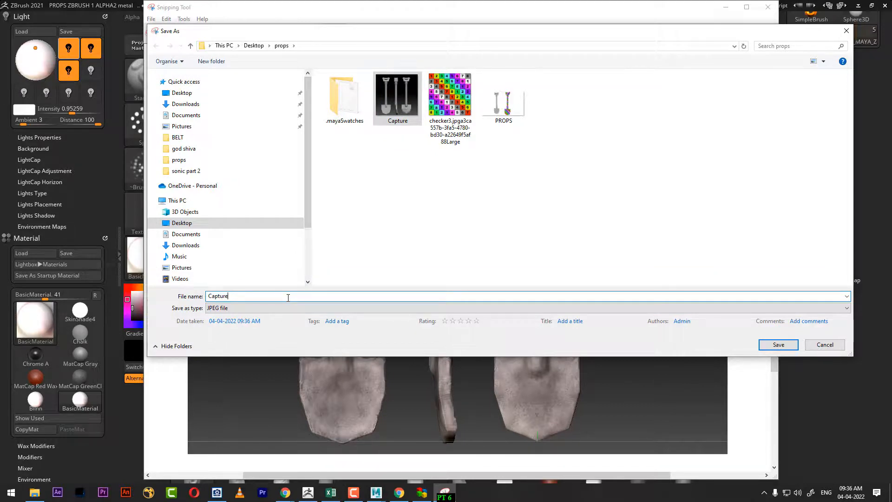
{"action": "type", "text": "1"}
{"action": "key", "text": "Return"}
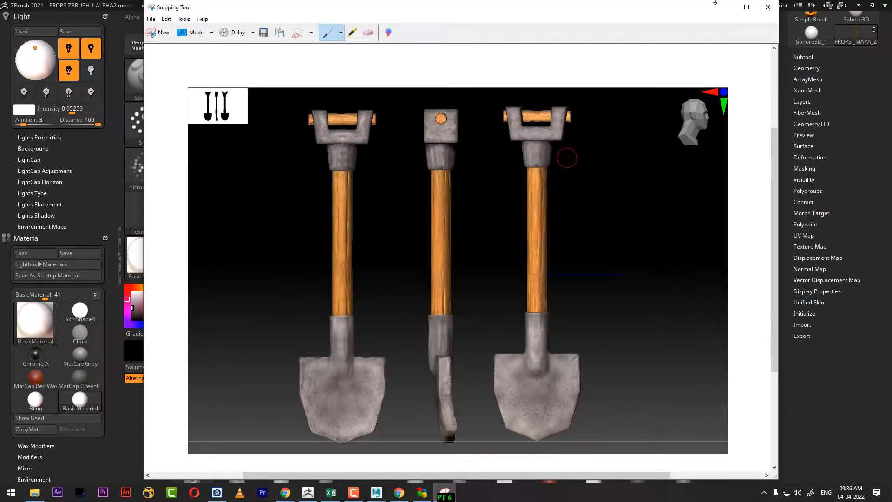
{"action": "left_click", "coordinate": [725, 6]}
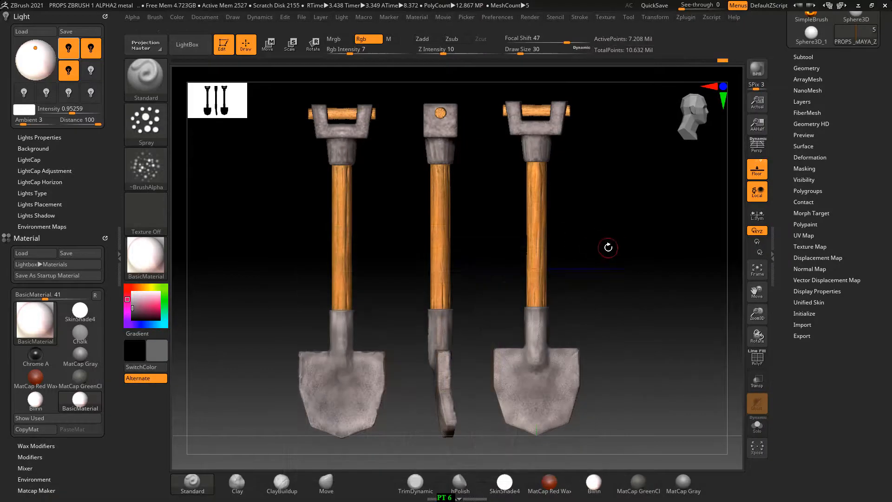
Step: Clear the extra shovel copies from the canvas and run a Best Preview Render of the single shovel from a slightly turned angle
{"action": "key", "text": "ctrl+n"}
{"action": "left_click_drag", "start_coordinate": [609, 228], "coordinate": [575, 237]}
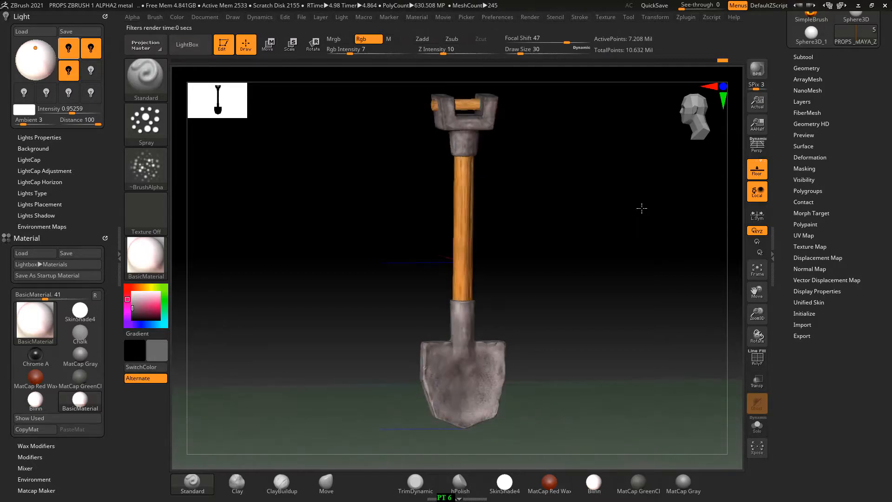
{"action": "left_click_drag", "start_coordinate": [642, 208], "coordinate": [644, 209]}
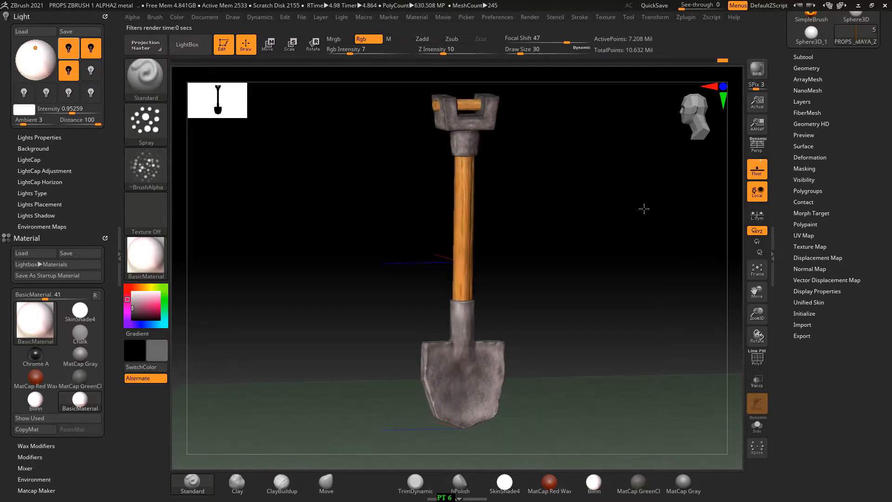
{"action": "left_click", "coordinate": [758, 69]}
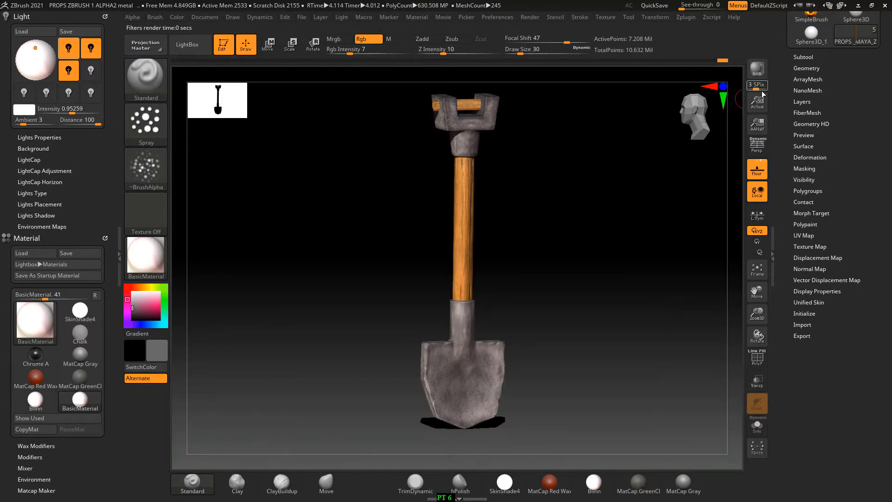
{"action": "key", "text": "alt+Tab"}
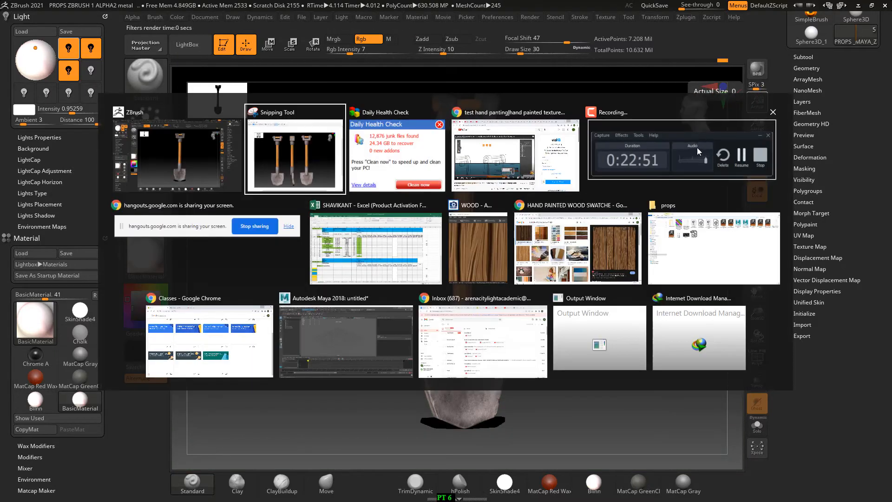